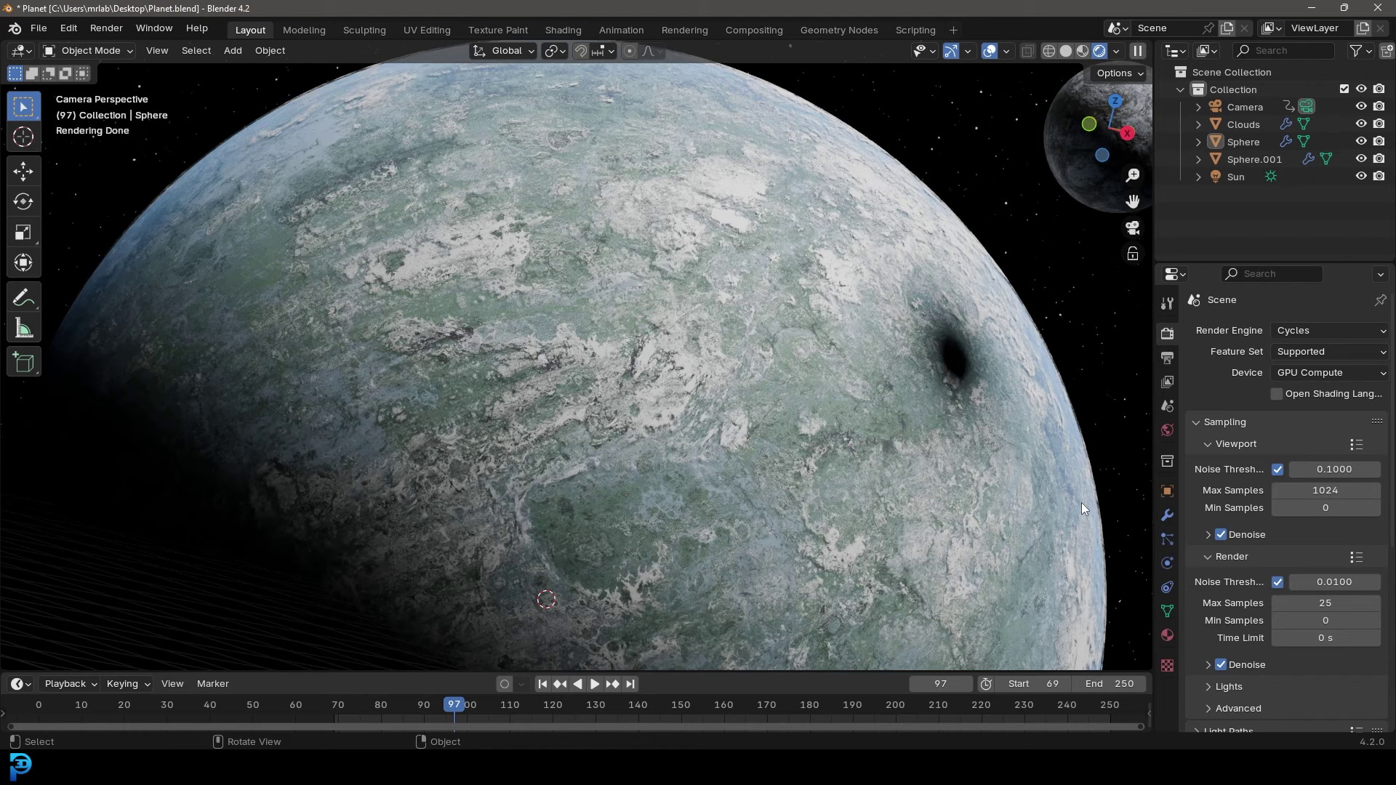
shift+middle_drag(986, 355, 860, 412)
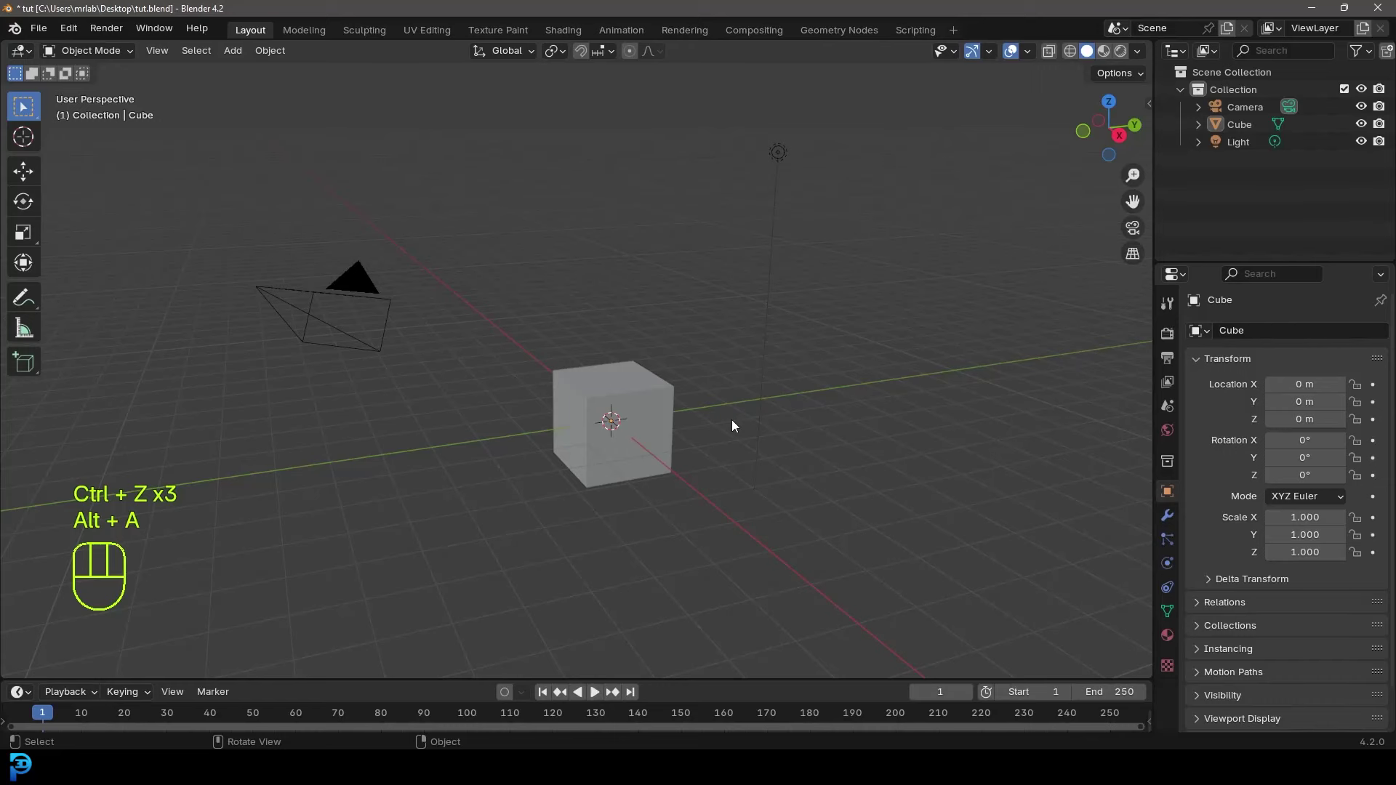
- Delete the default cube and light from the scene, keeping only the camera
scroll(577, 474, down, 2)
drag(550, 526, 731, 158)
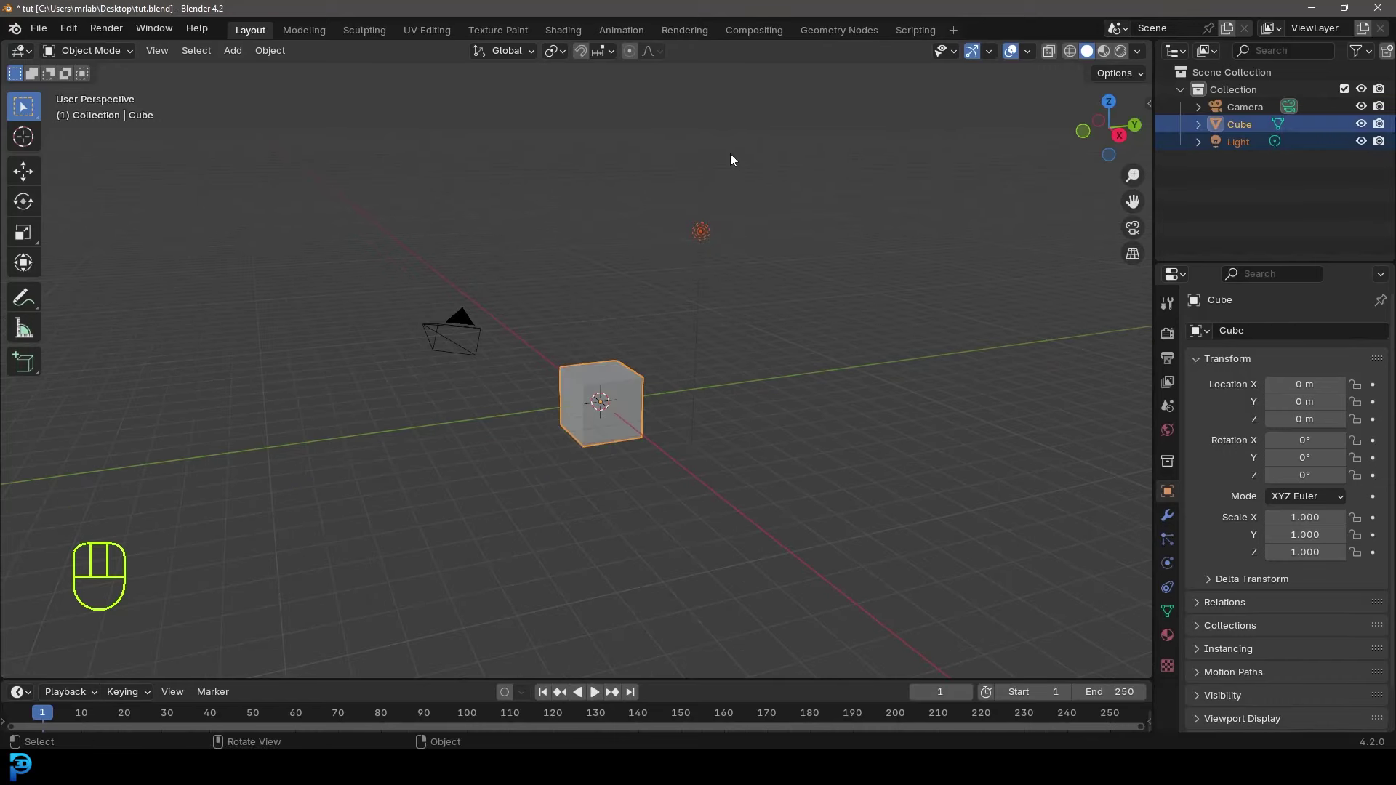
key(Delete)
scroll(567, 268, up, 3)
drag(452, 430, 166, 155)
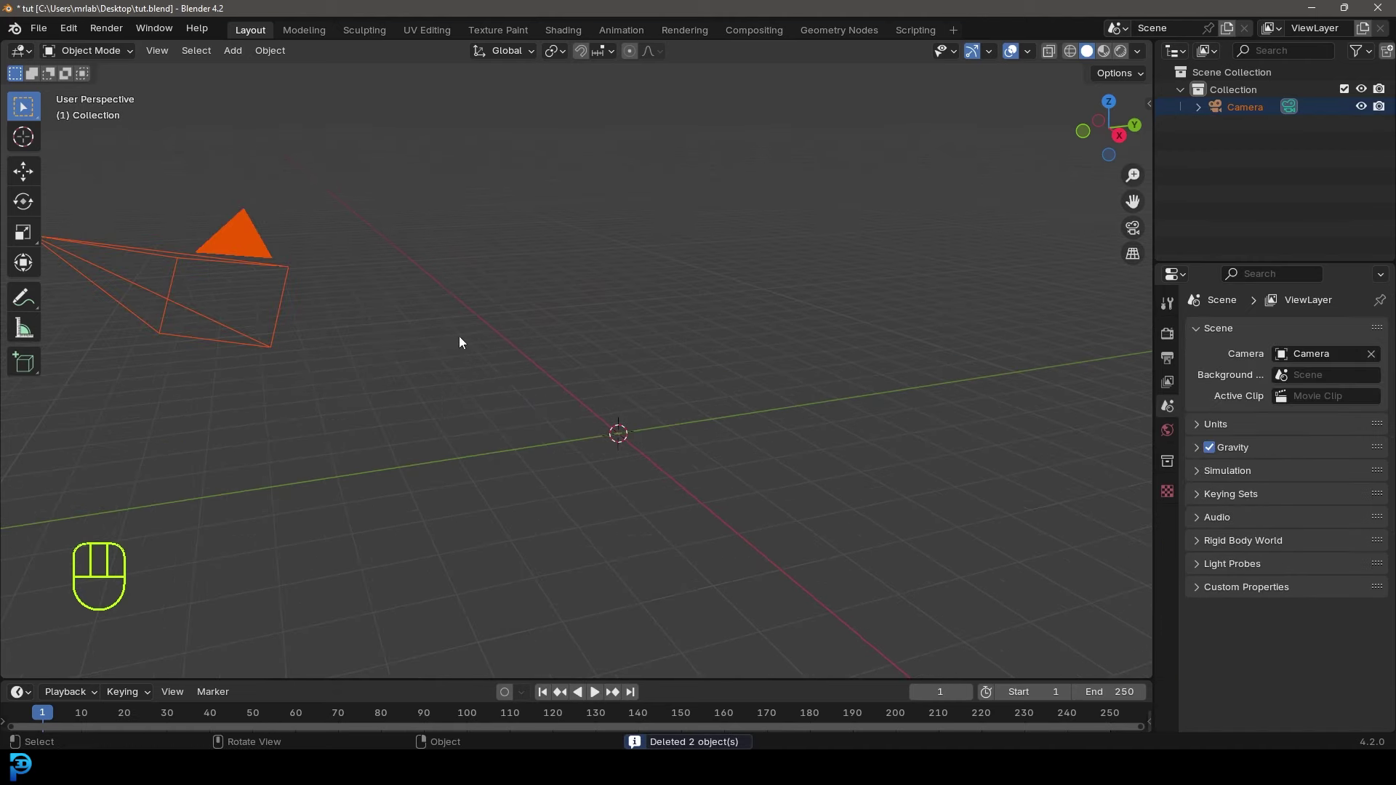
- Add a UV sphere mesh at the world origin
middle_drag(458, 342, 591, 342)
scroll(591, 342, down, 4)
key(shift+a)
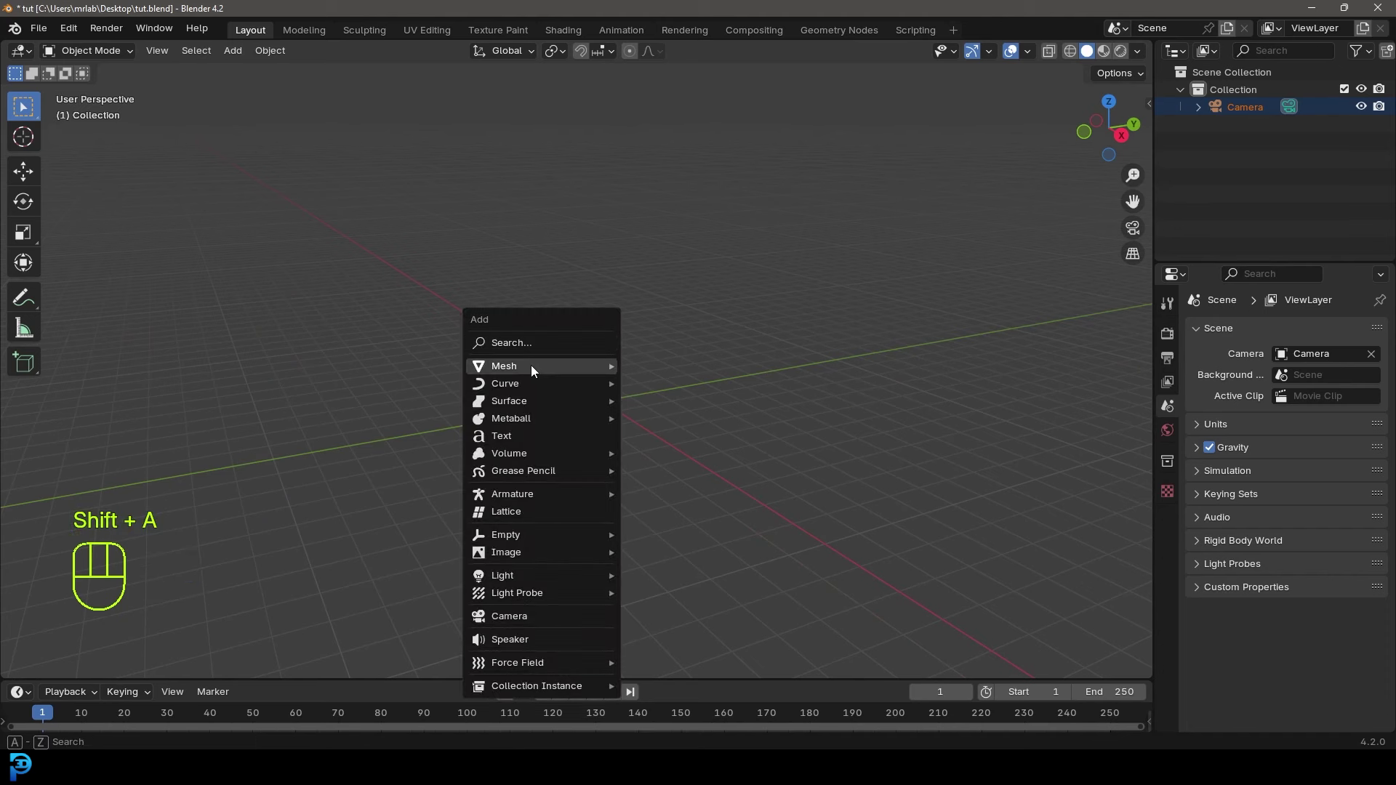
mouse_move(534, 366)
click(684, 419)
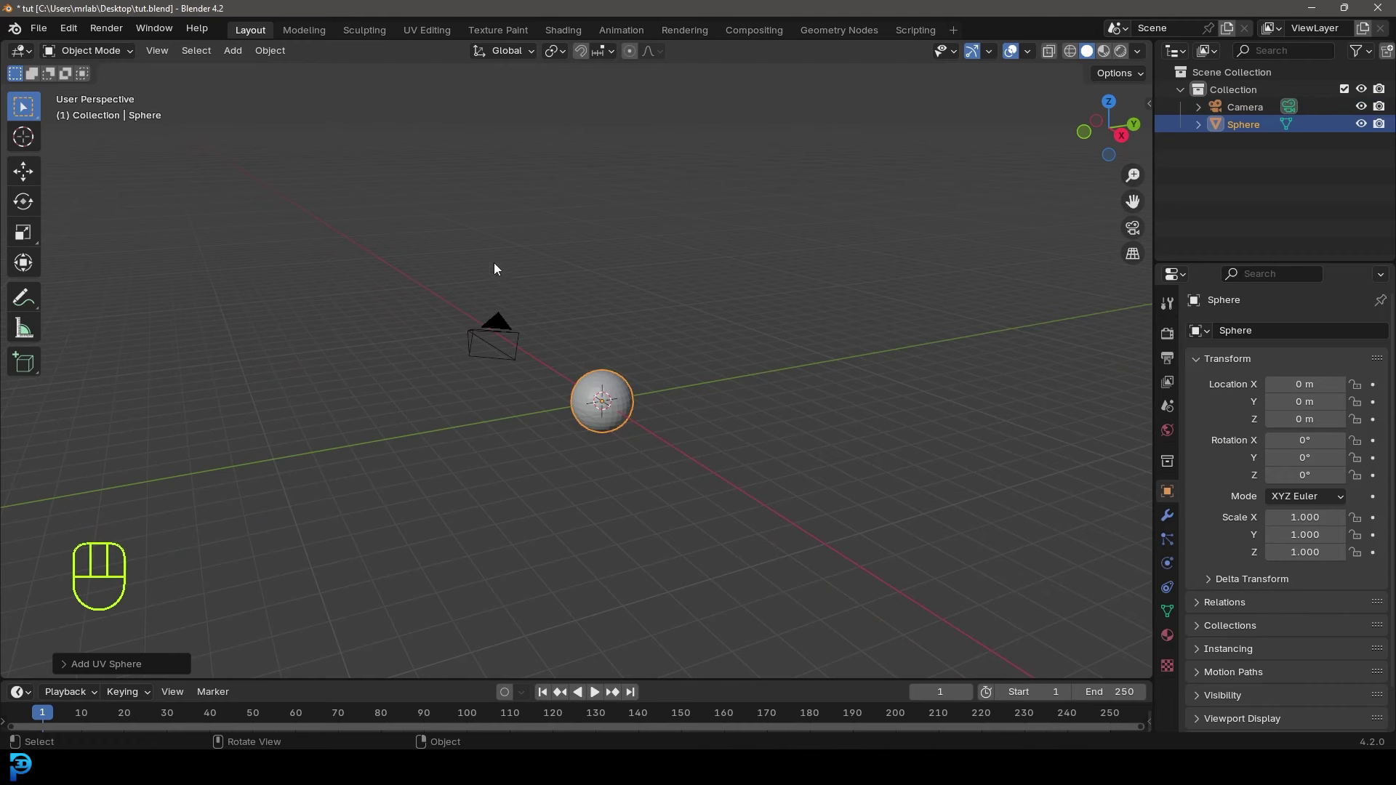
scroll(727, 429, up, 4)
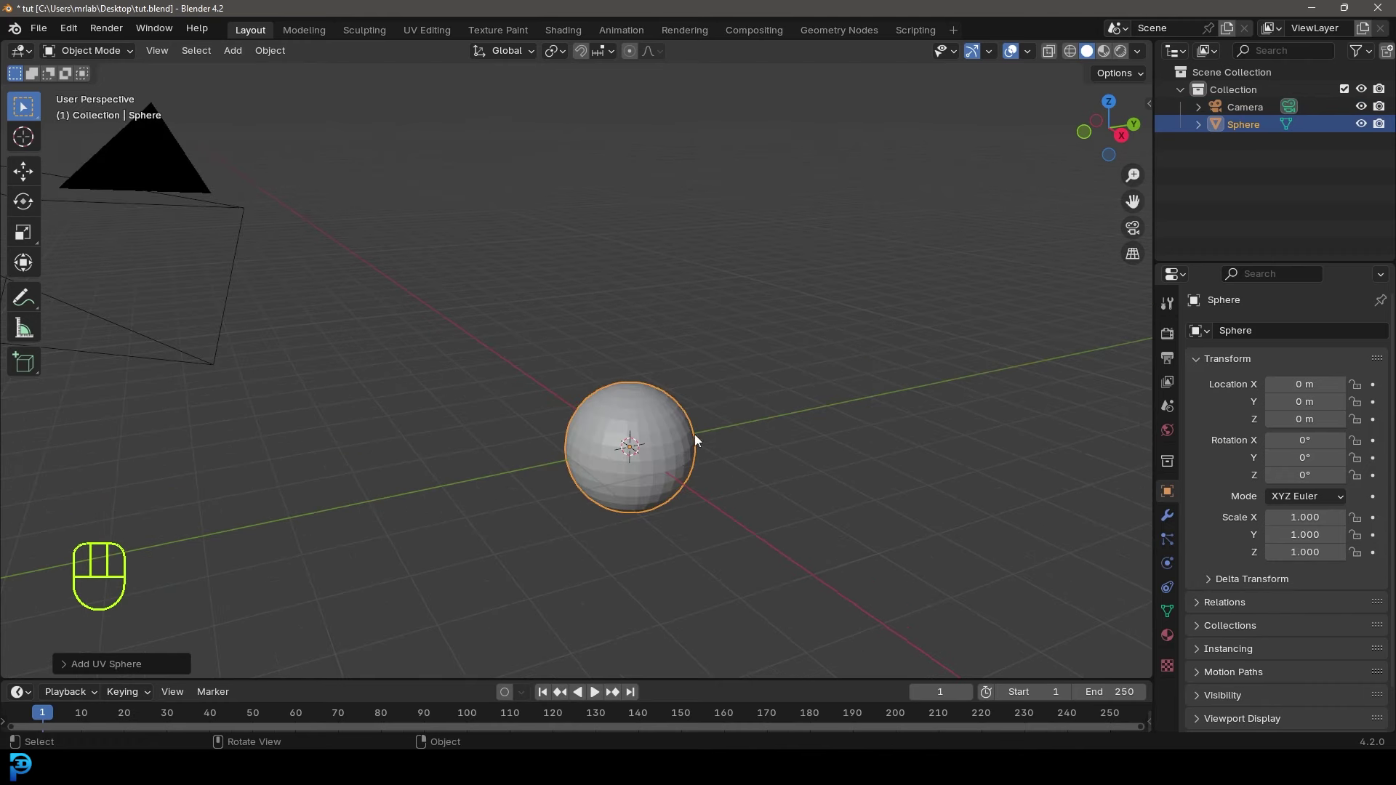
- Set the new UV sphere to 64 segments and 32 rings
click(66, 666)
click(232, 477)
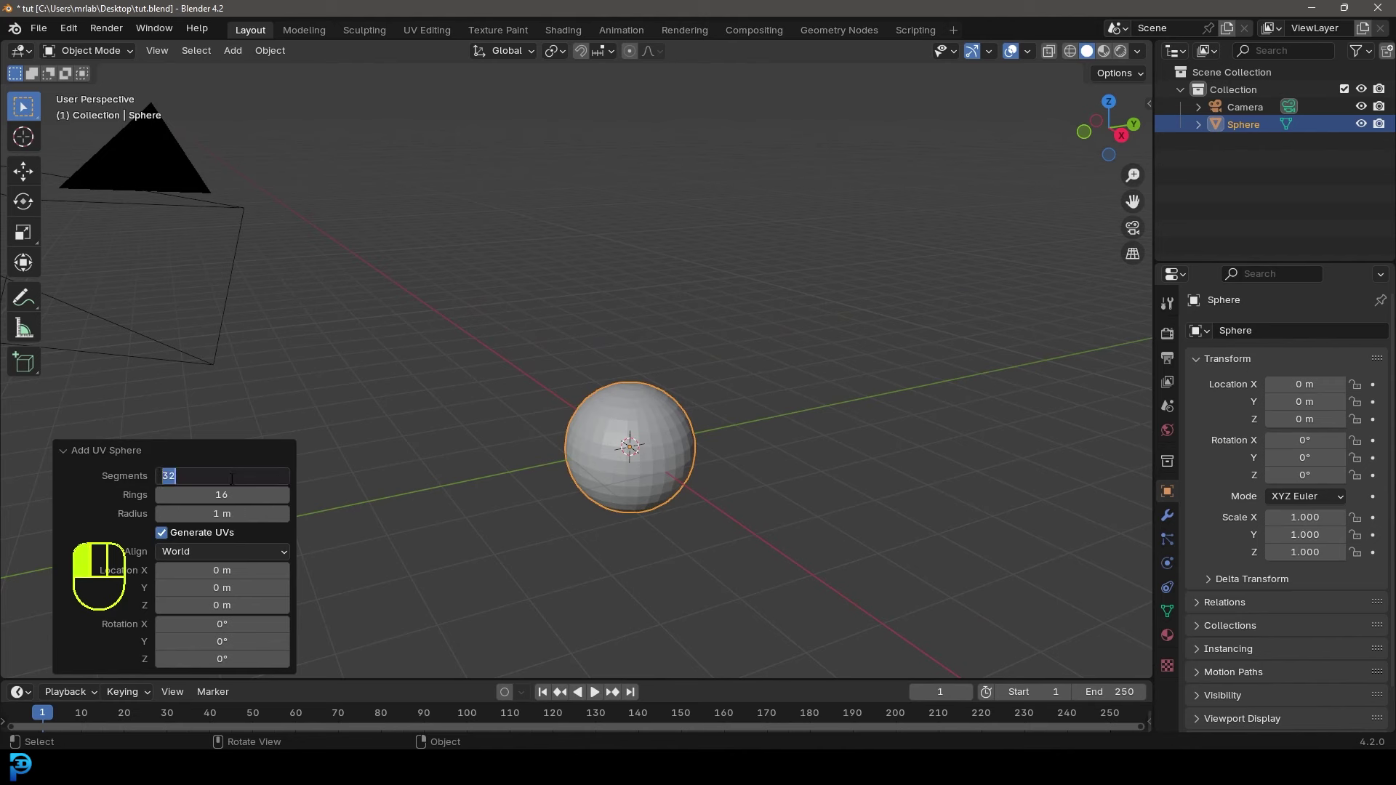
text(64)
click(236, 493)
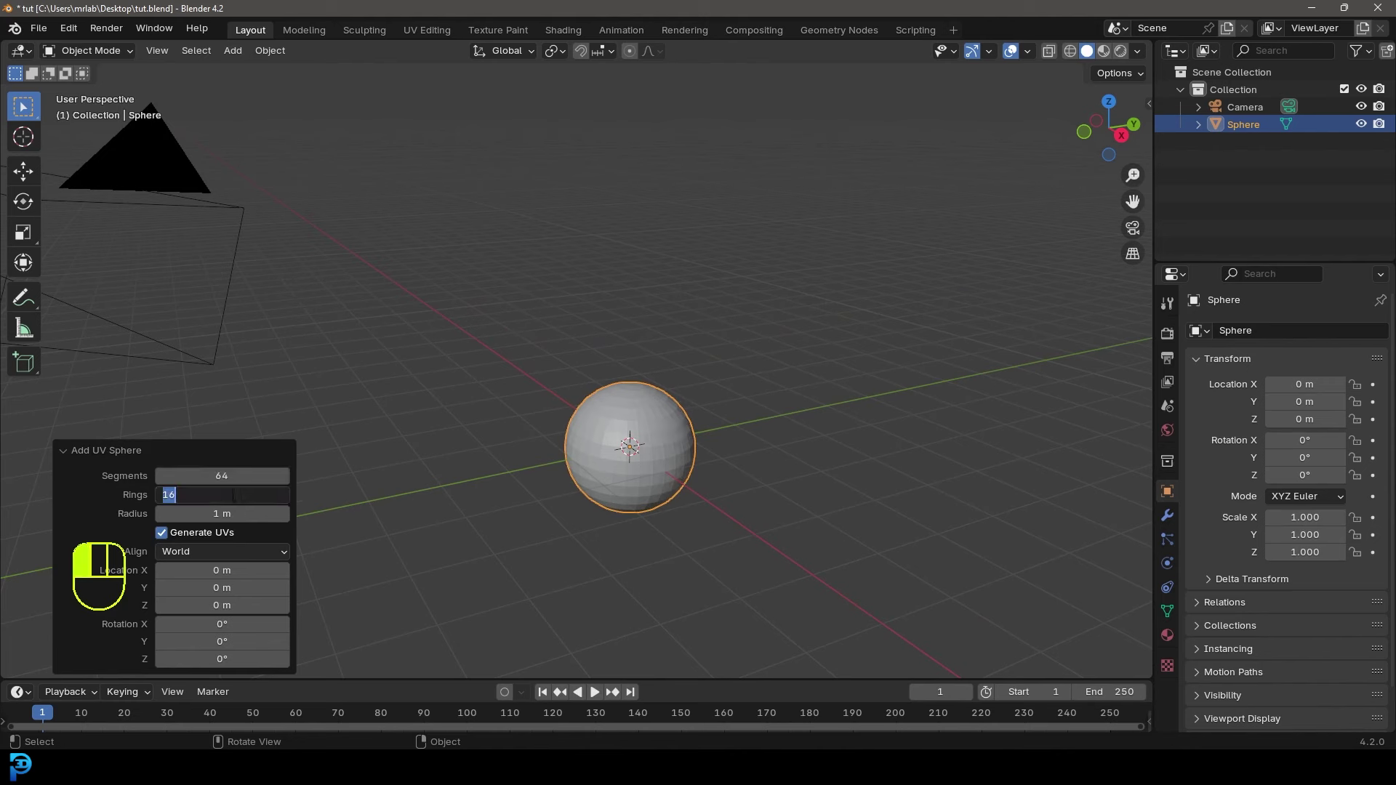
text(32)
key(Return)
click(67, 452)
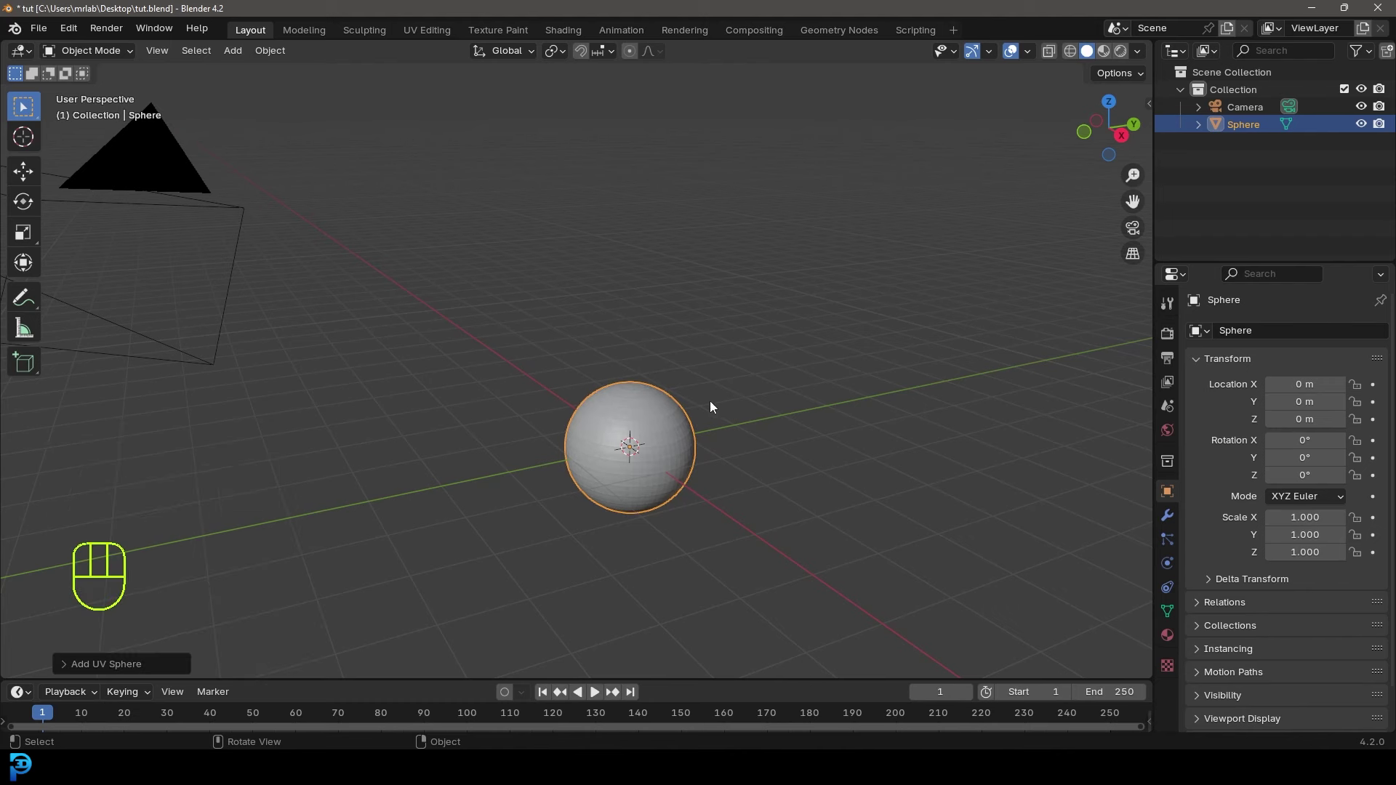
- Add a Subdivision Surface modifier to the sphere and set its render level to 4
click(1167, 515)
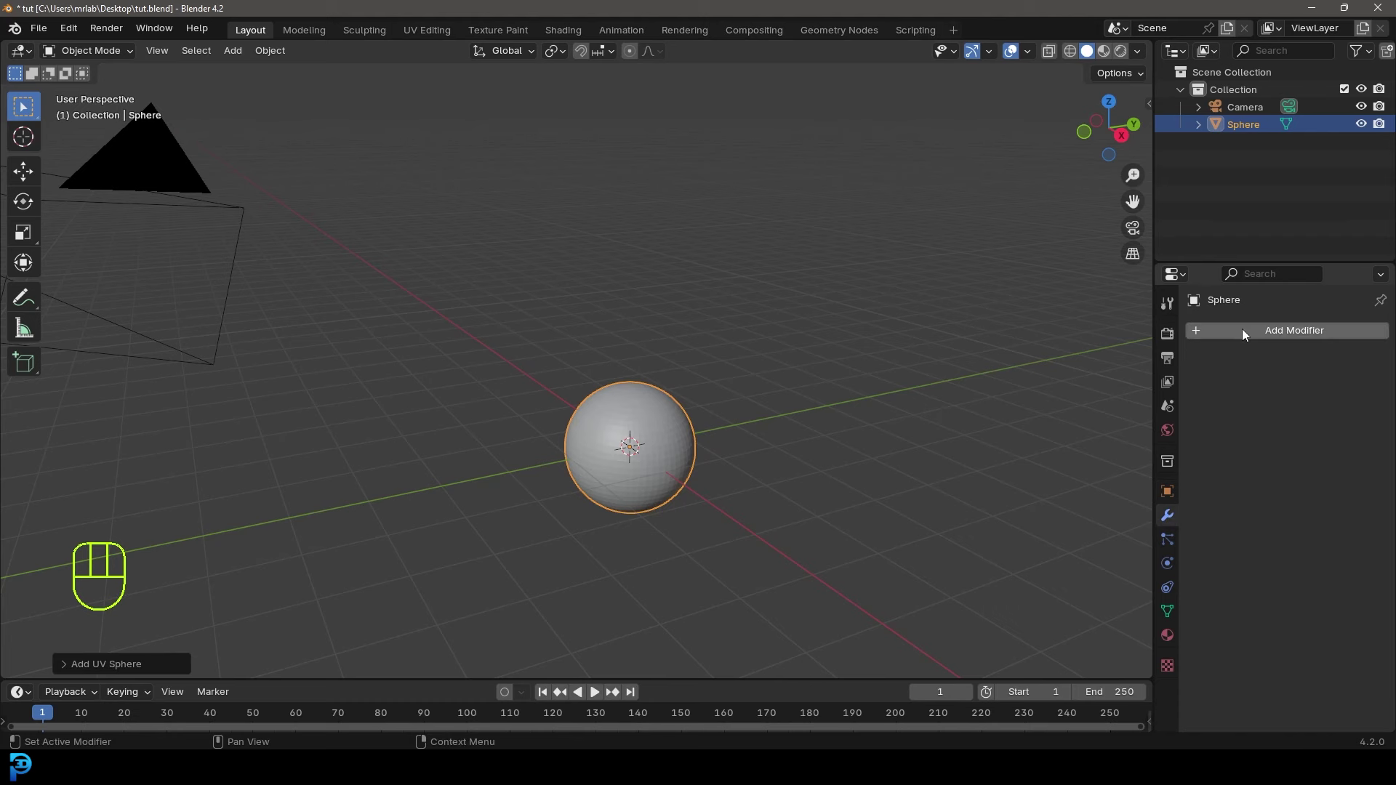
click(1251, 333)
click(1197, 330)
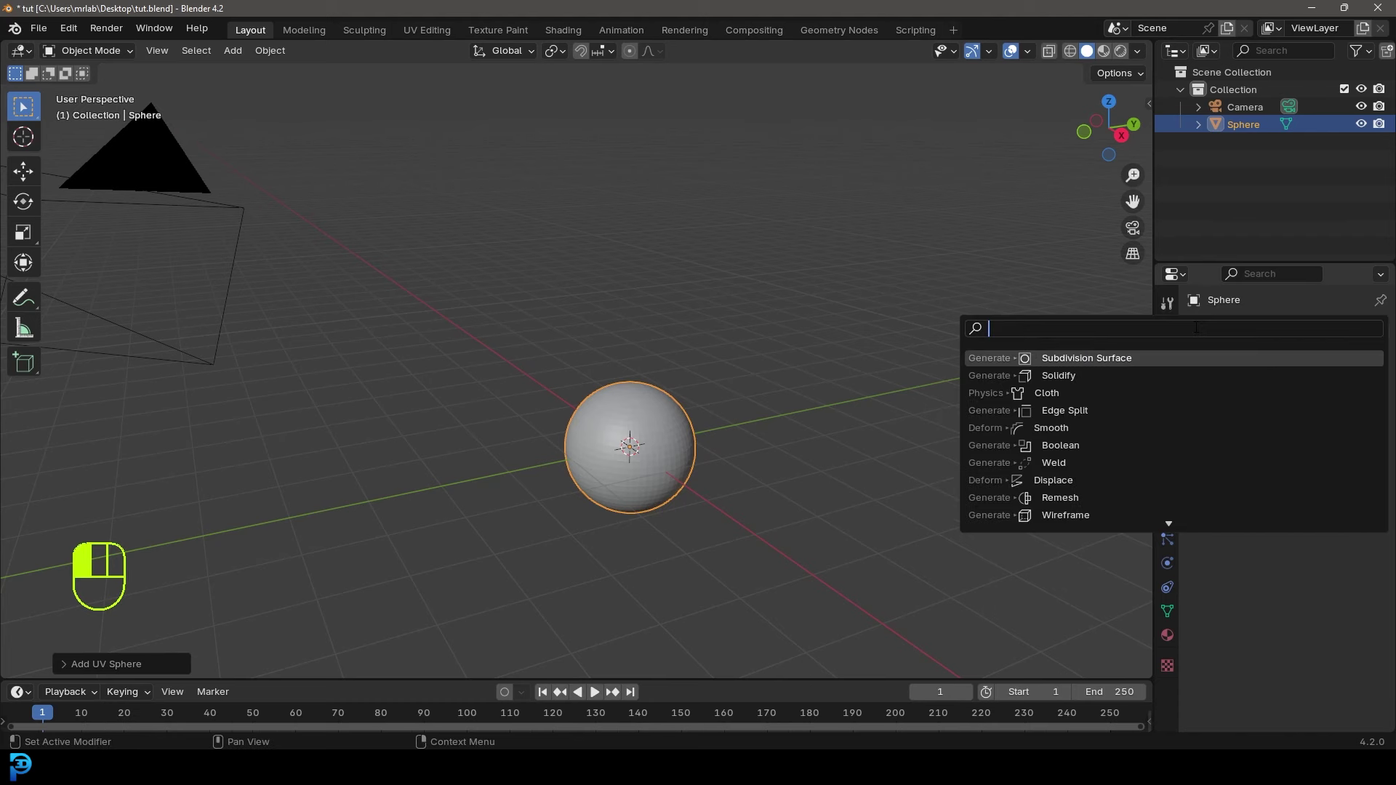
text(sub)
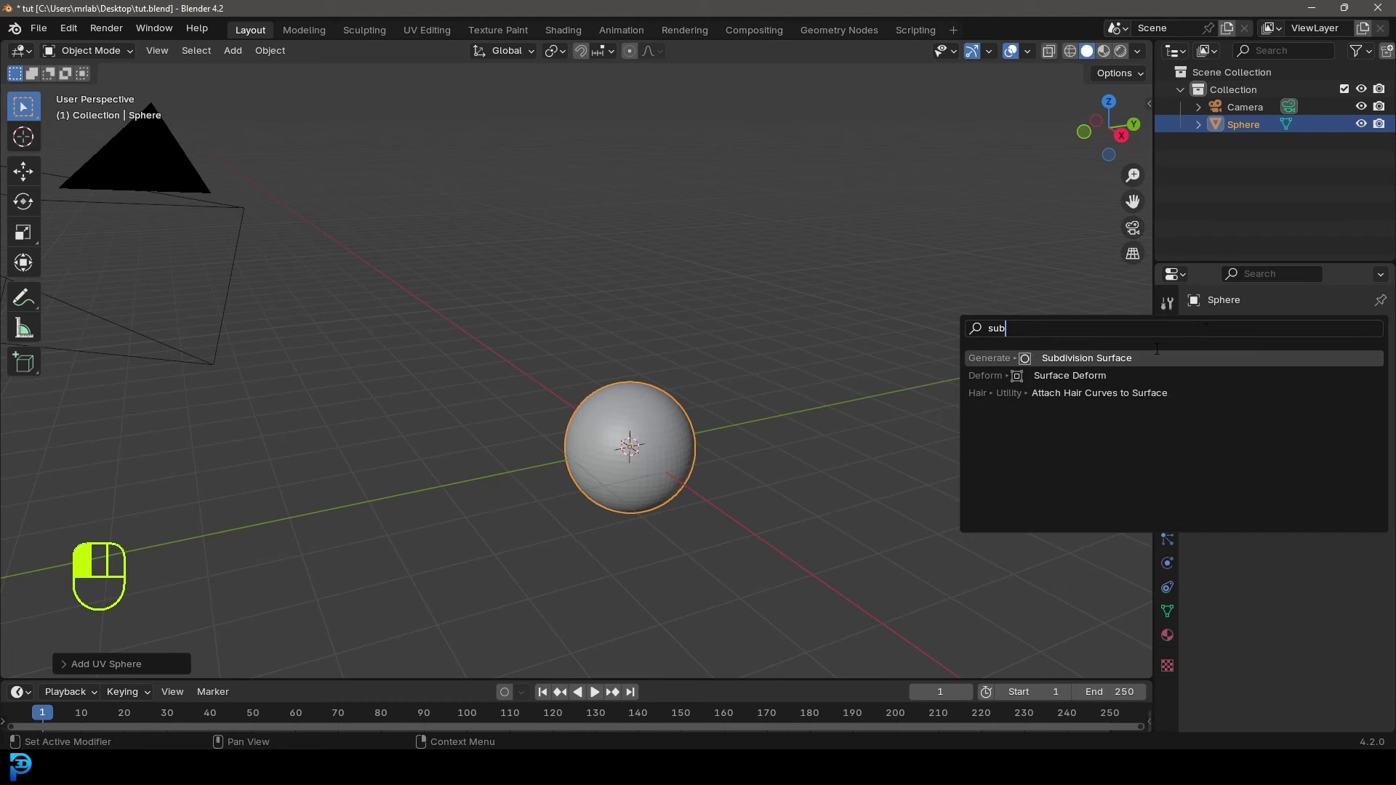
click(1043, 367)
scroll(870, 430, up, 3)
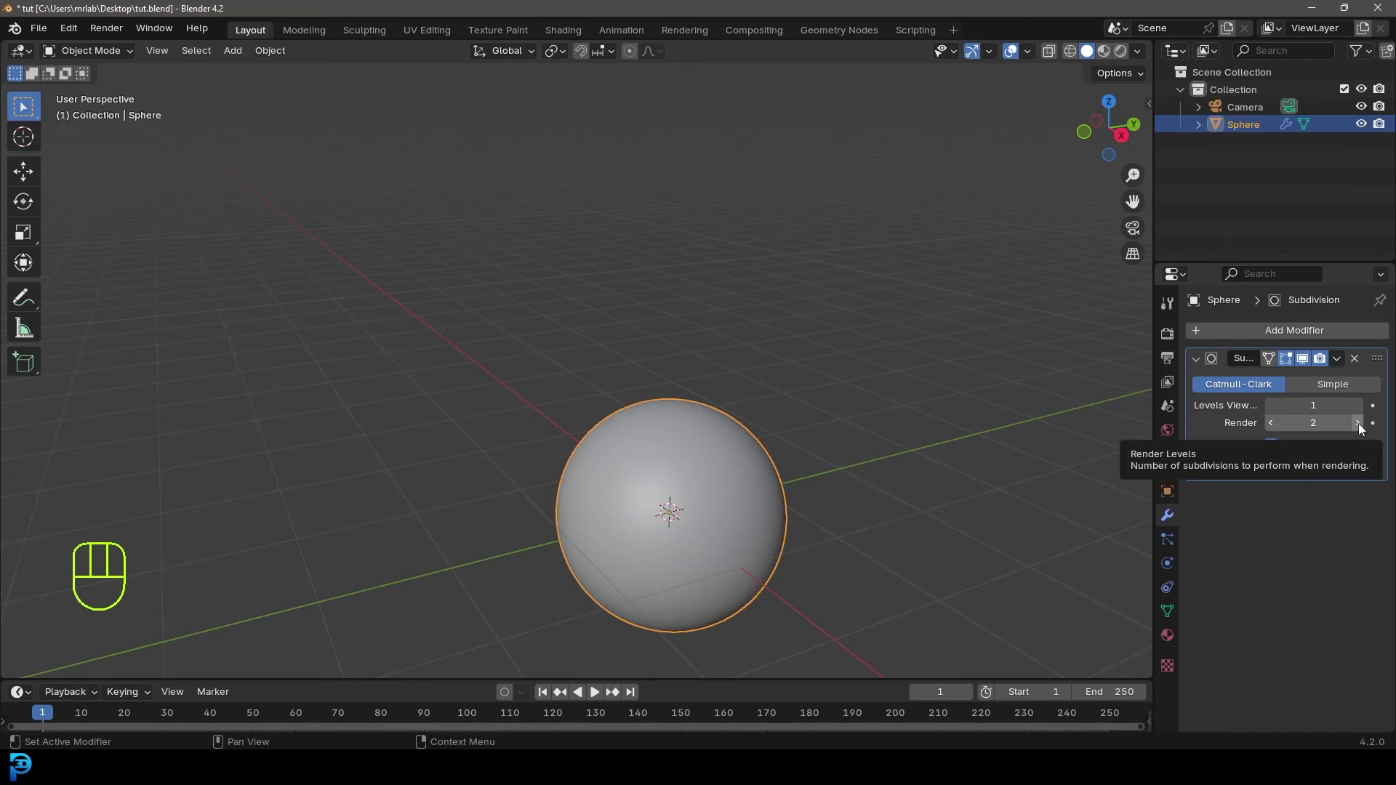
click(1337, 422)
text(4)
key(Return)
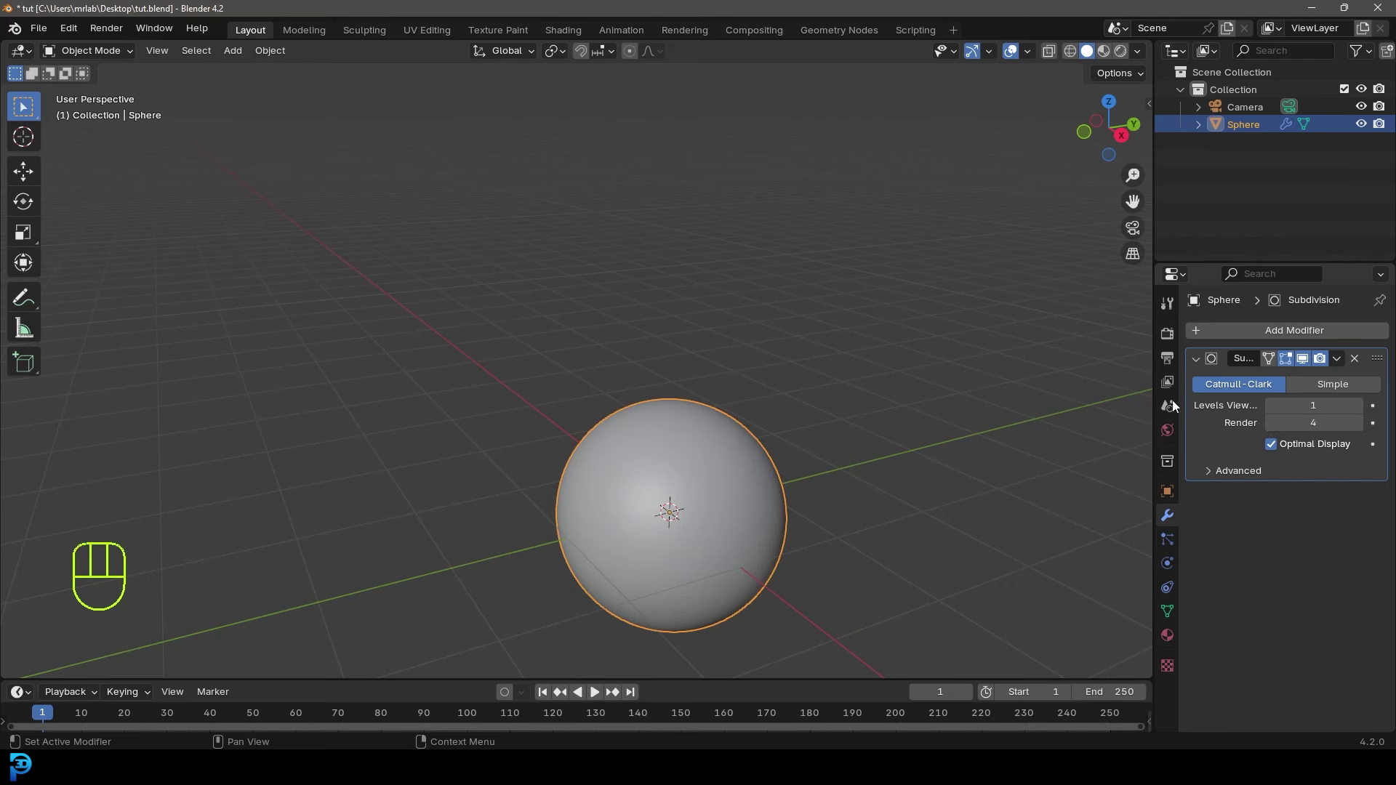
- Apply Shade Smooth to the sphere
scroll(650, 472, up, 2)
shift+middle_drag(731, 478, 712, 419)
right_click(749, 320)
click(751, 321)
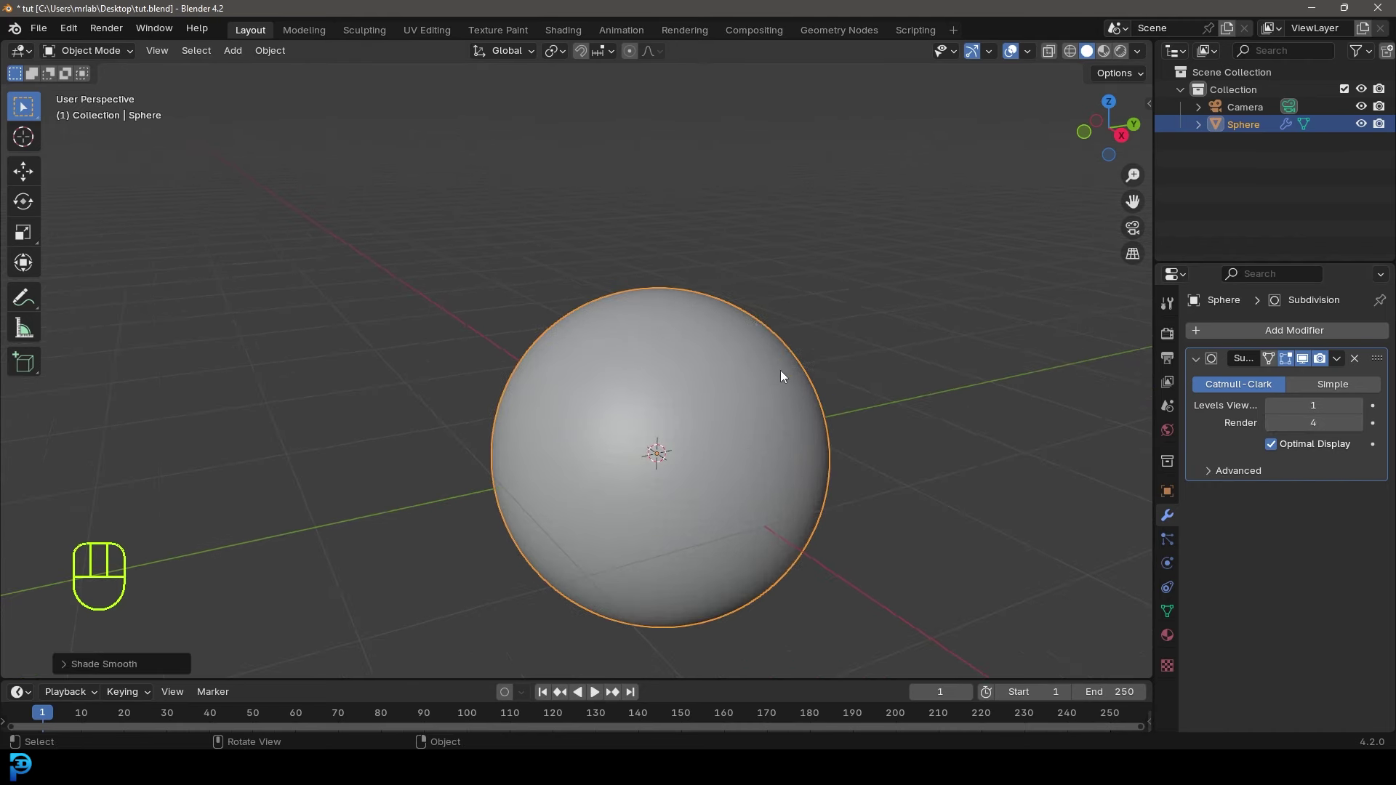
- Examine the sphere's surface shading and outline up close from different angles
scroll(676, 445, down, 2)
scroll(707, 354, up, 3)
middle_drag(708, 354, 822, 338)
scroll(935, 315, up, 3)
scroll(786, 368, up, 1)
shift+middle_drag(935, 309, 806, 378)
scroll(814, 363, up, 1)
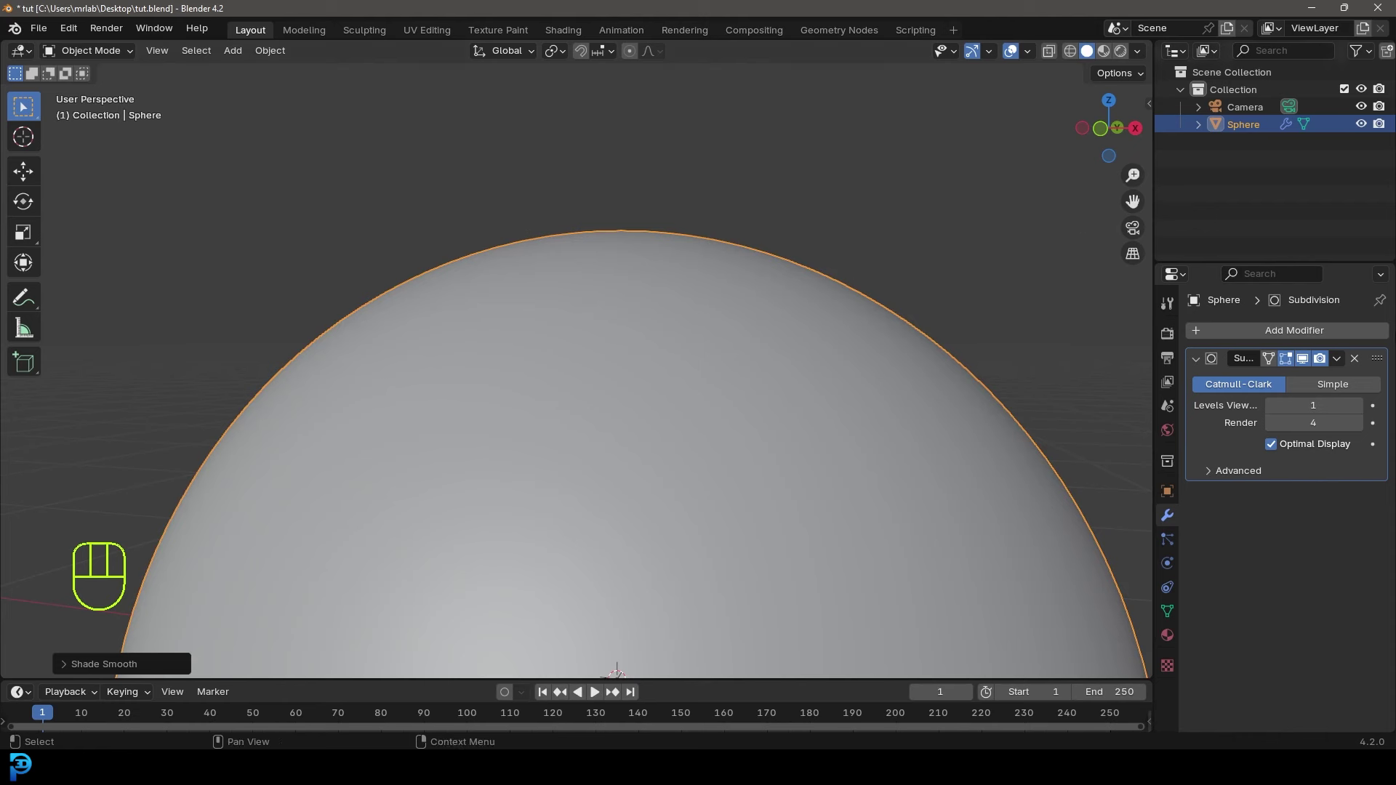
scroll(684, 395, down, 3)
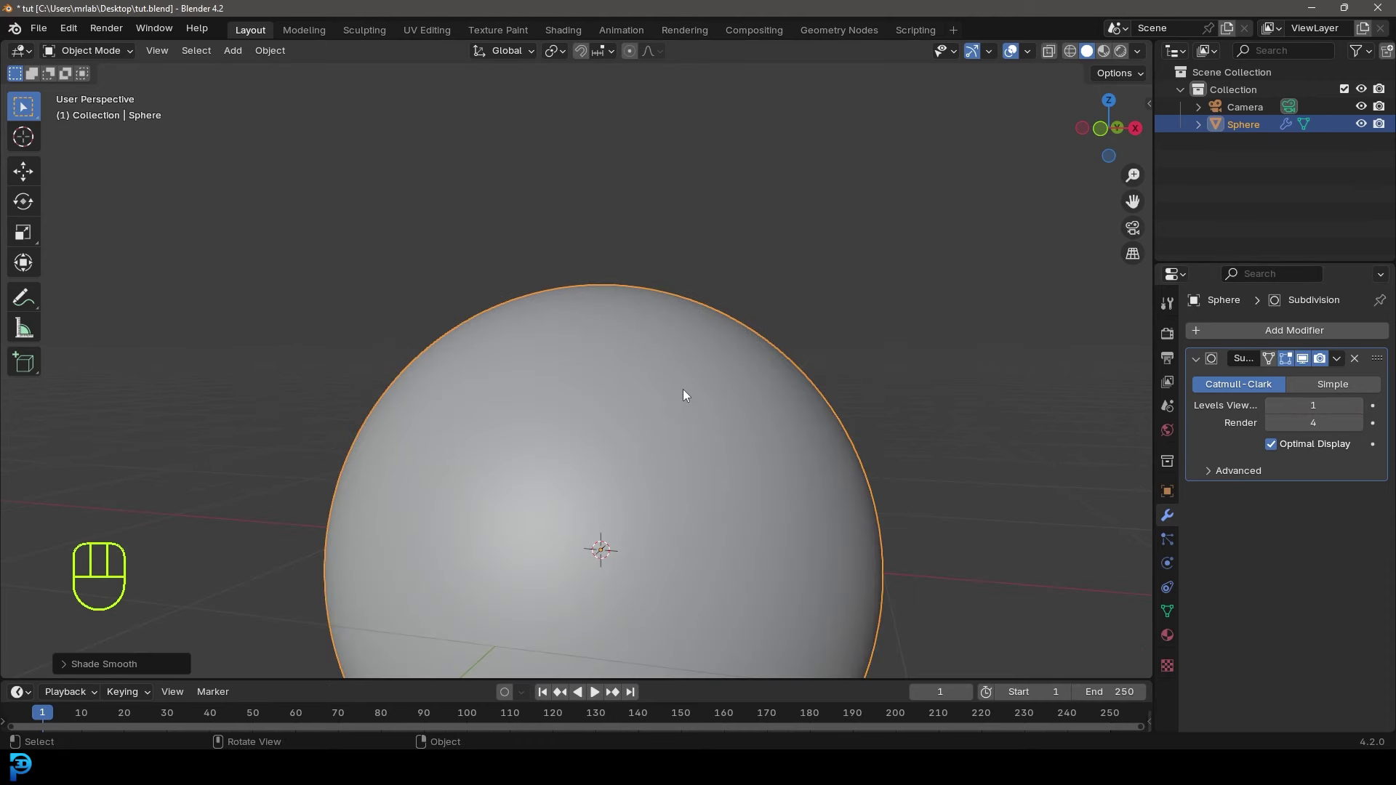
scroll(683, 378, down, 3)
- Look through the camera and move it along its local Z axis towards the sphere until the sphere nearly fills the frame height
key(KP_0)
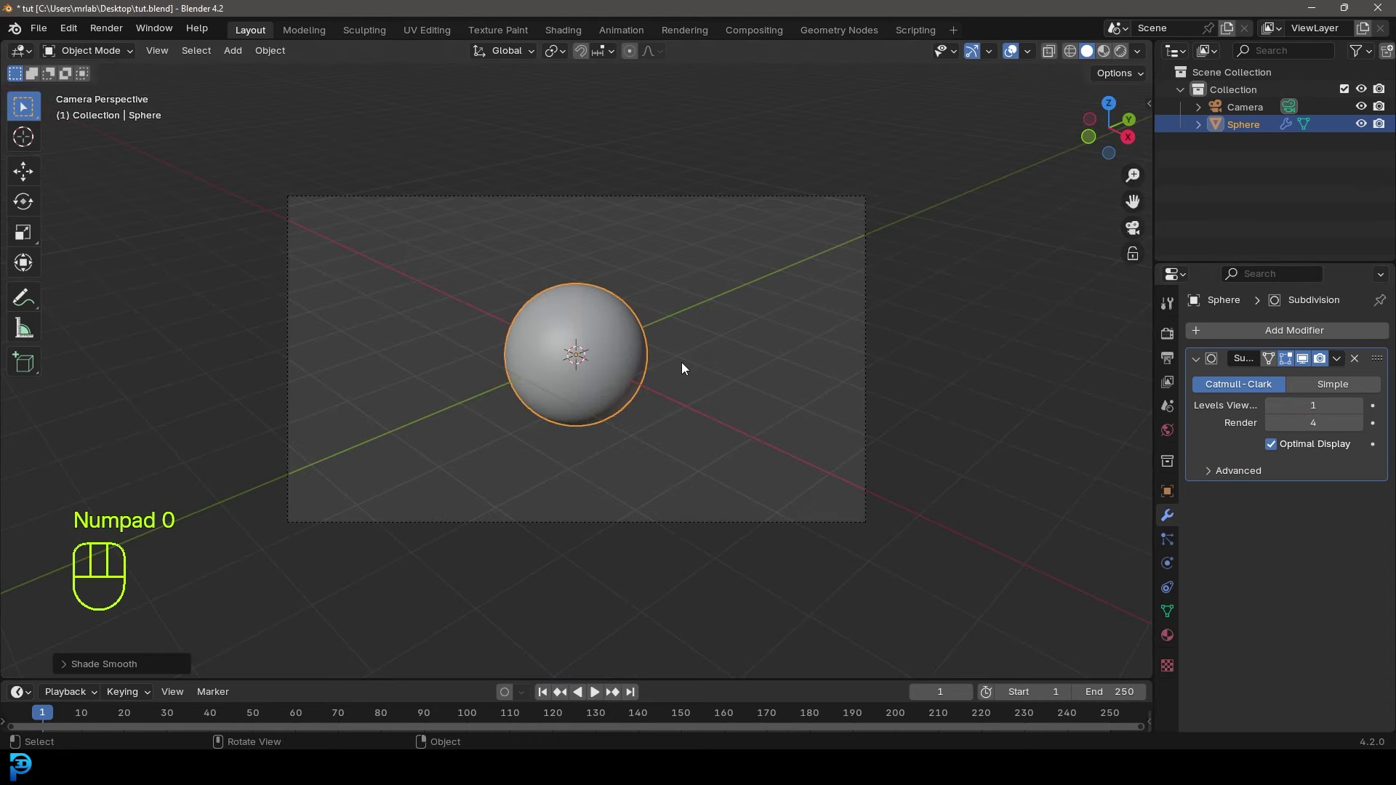
click(615, 197)
scroll(698, 407, up, 1)
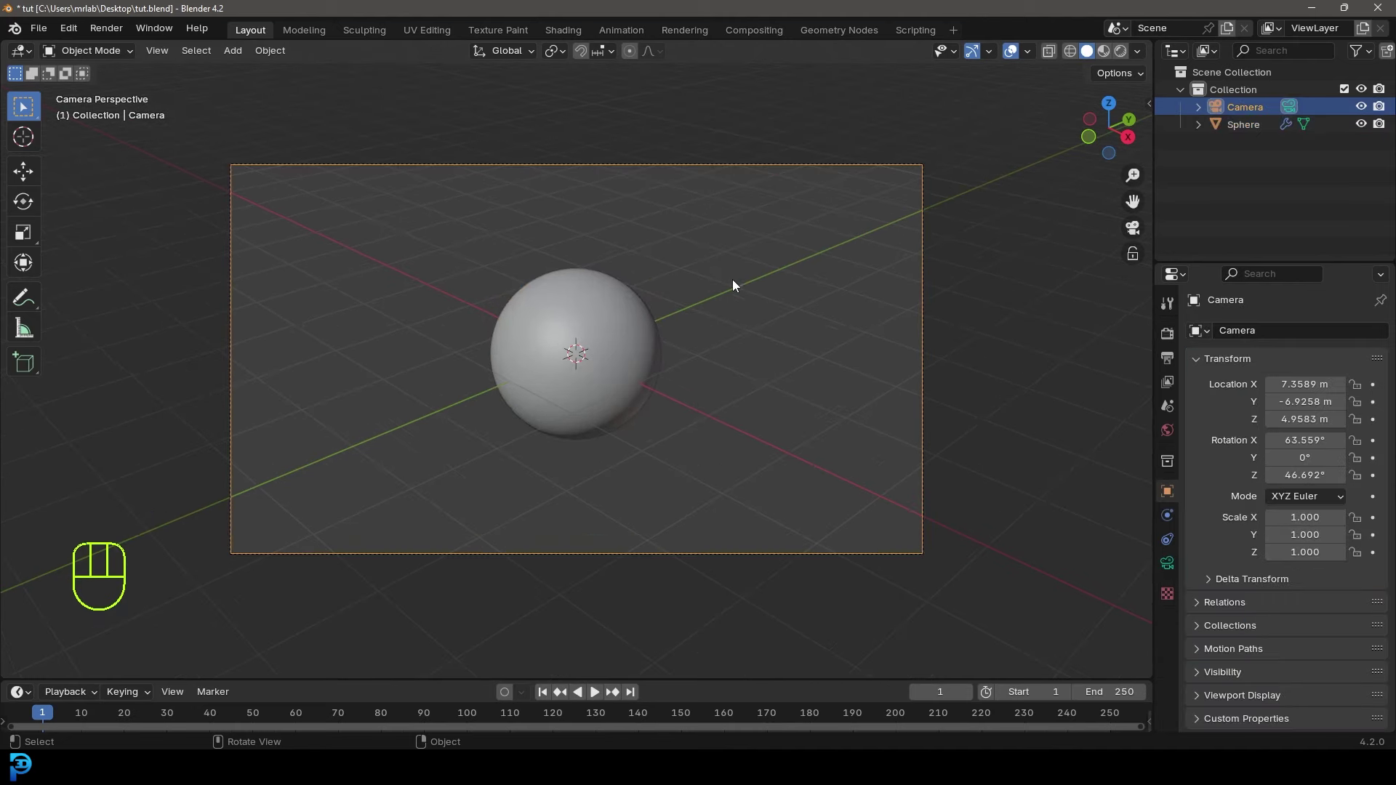
key(g)
key(z)
key(z)
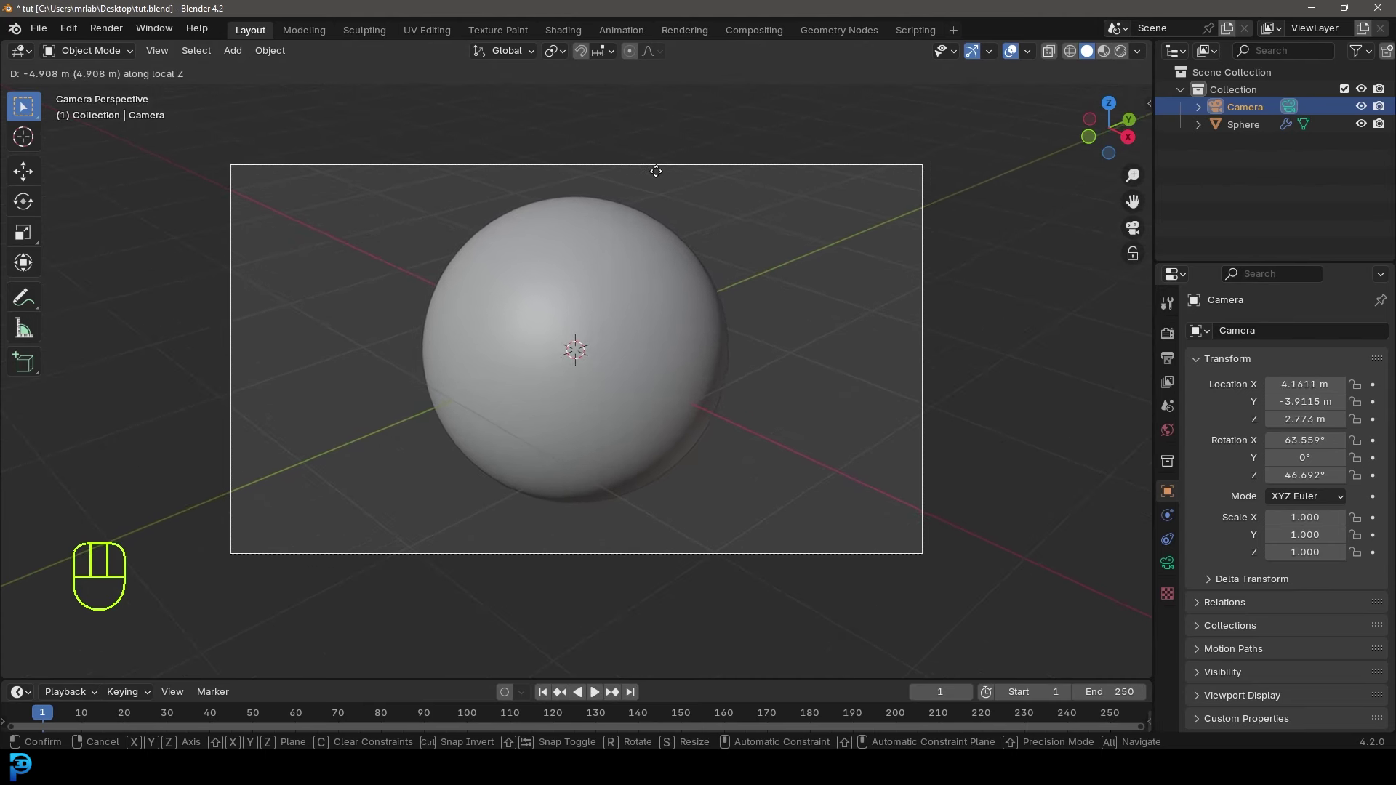
click(656, 164)
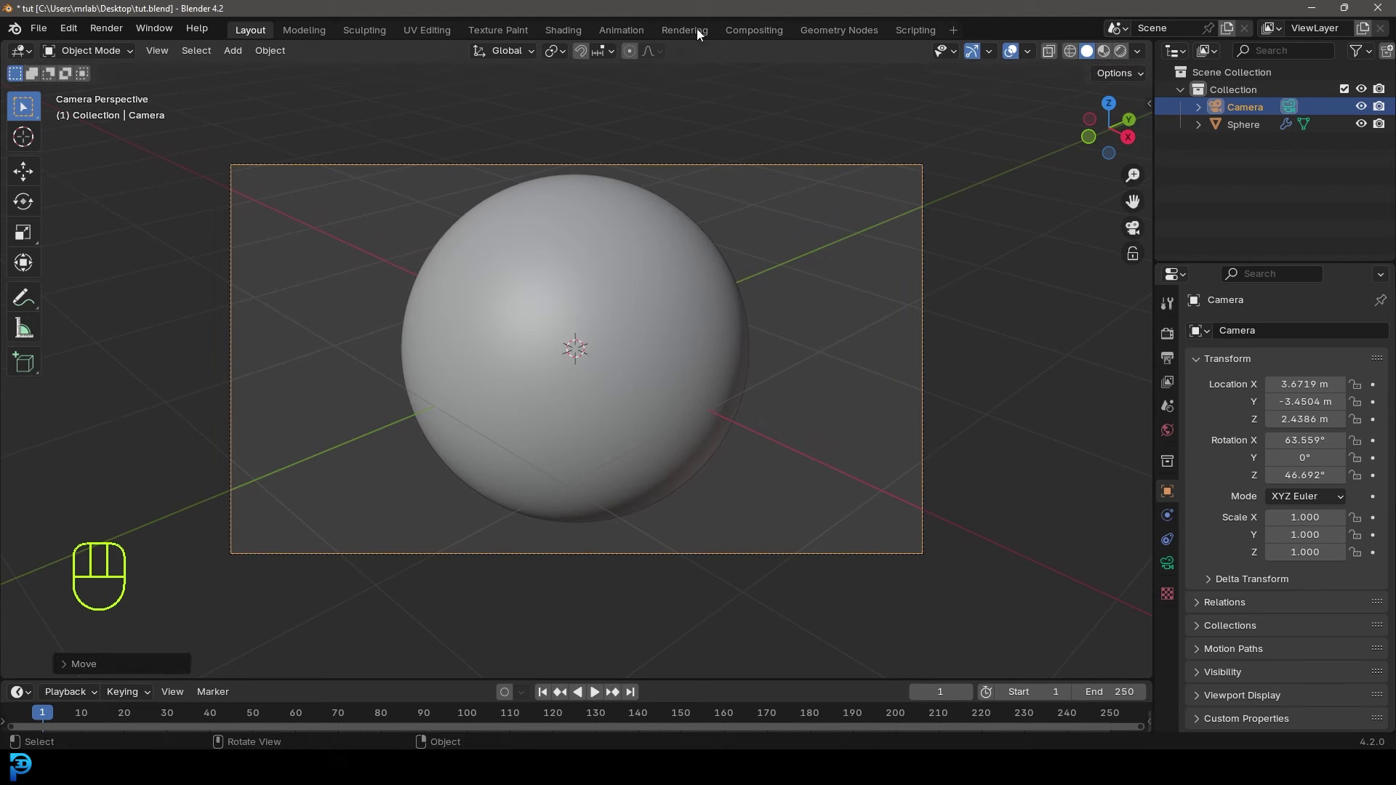
- Set the transform pivot point to 3D Cursor and trackball-rotate the camera around the sphere to an X rotation of about 88°
click(554, 50)
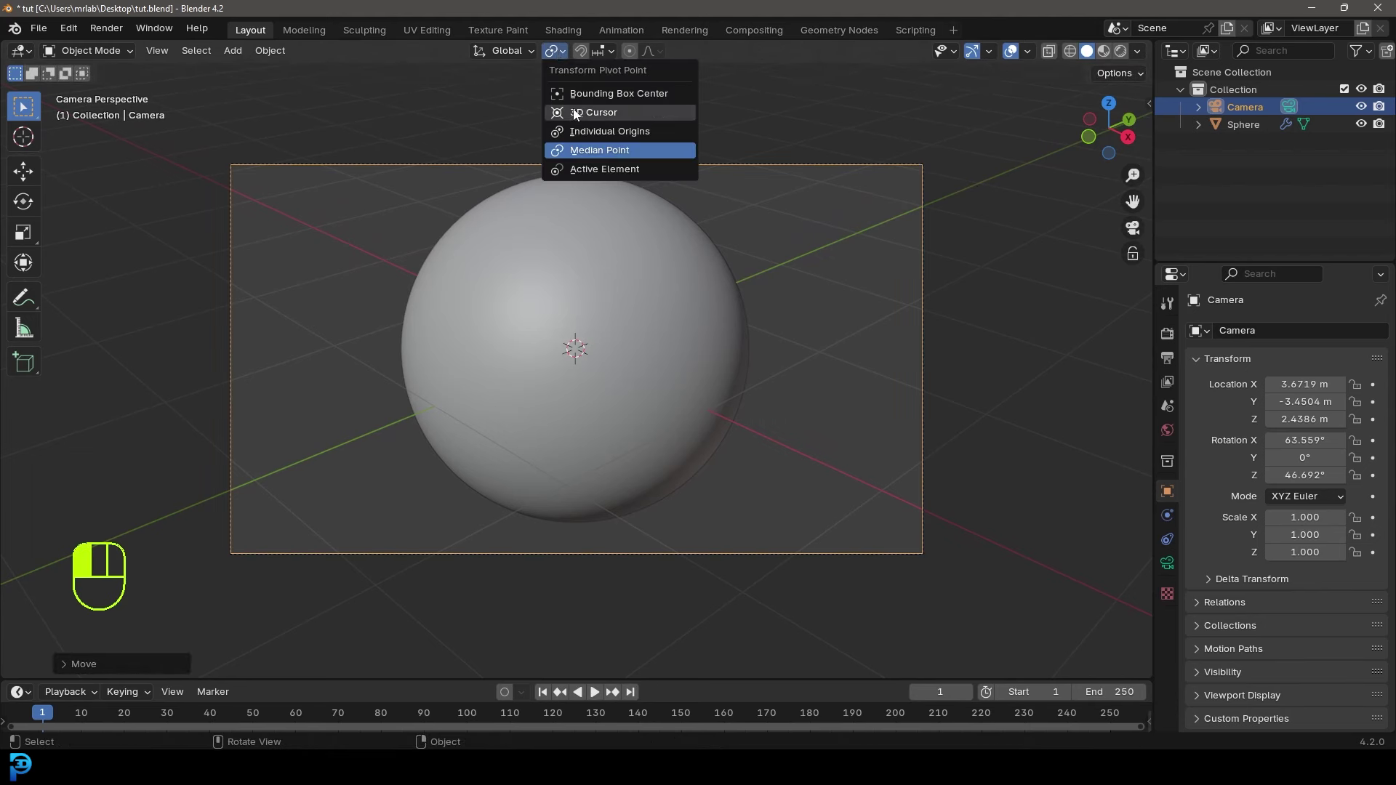
click(611, 114)
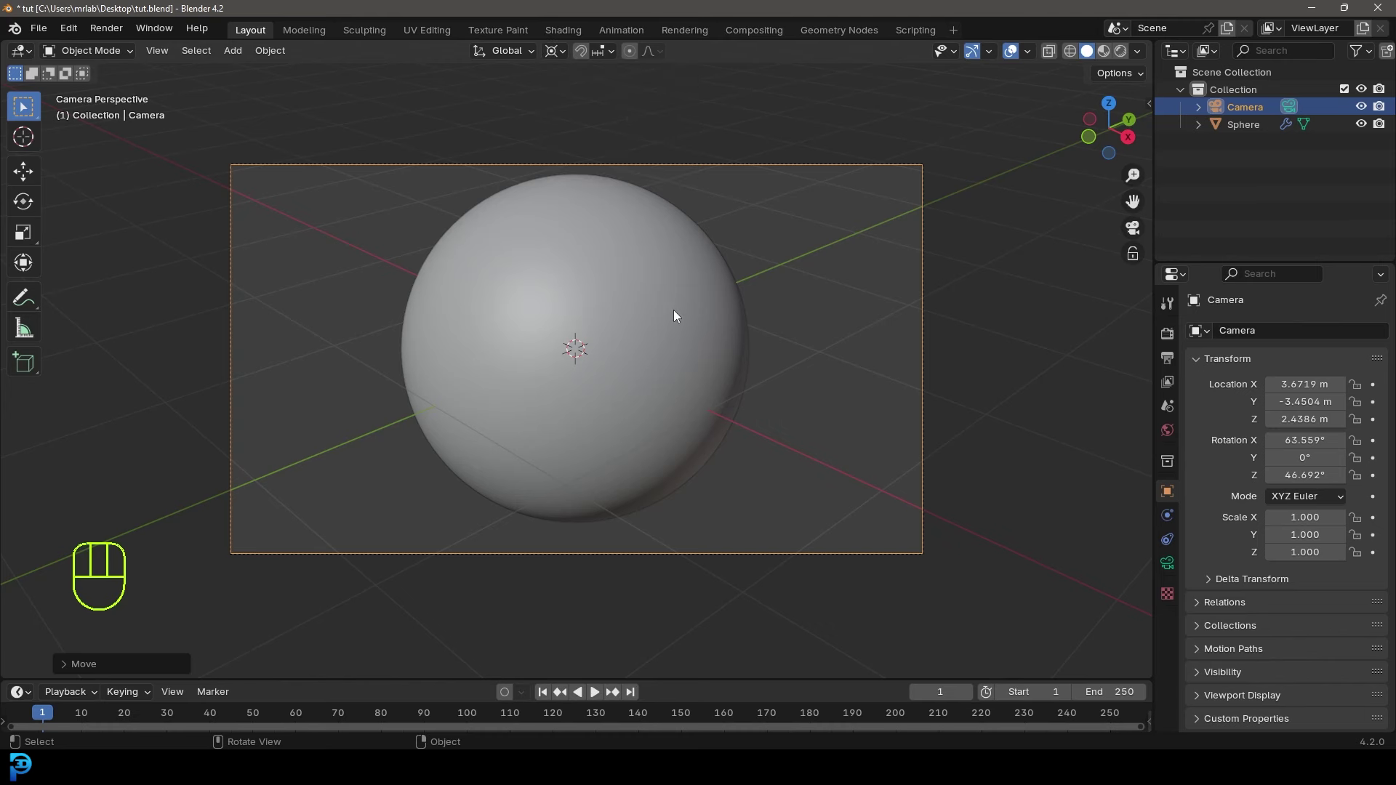
key(r)
key(r)
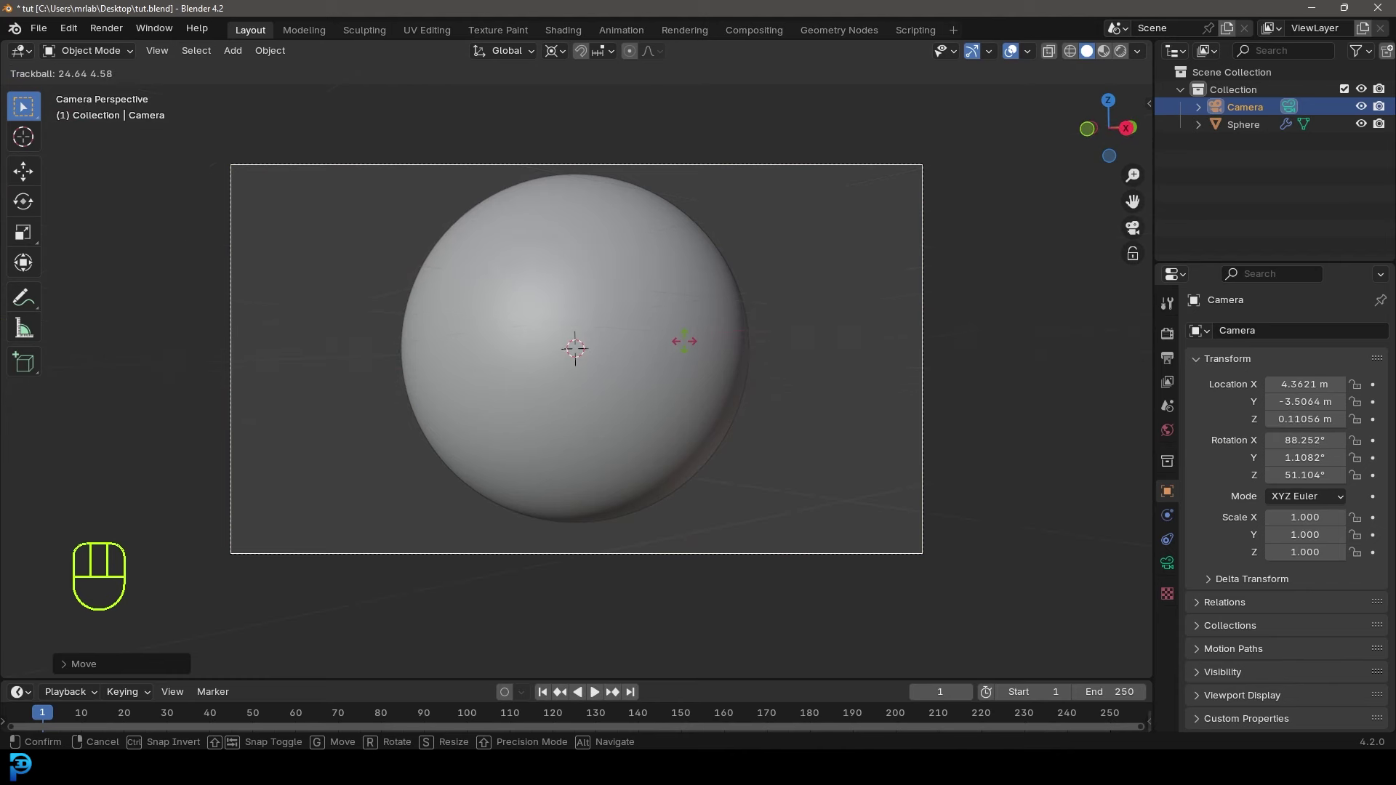
click(684, 341)
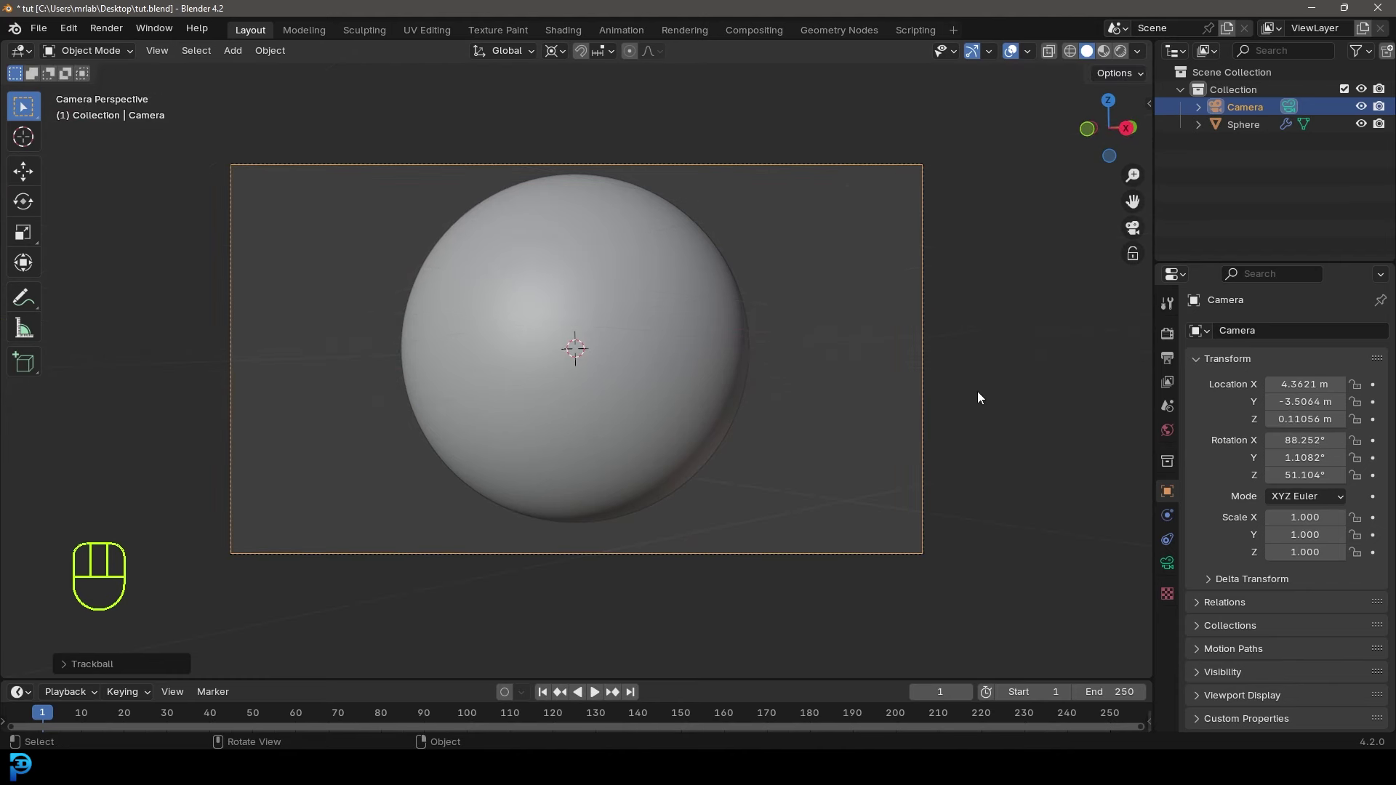
- Rotate the camera around the global Z axis to a Z rotation of about 28.5°
key(r)
key(z)
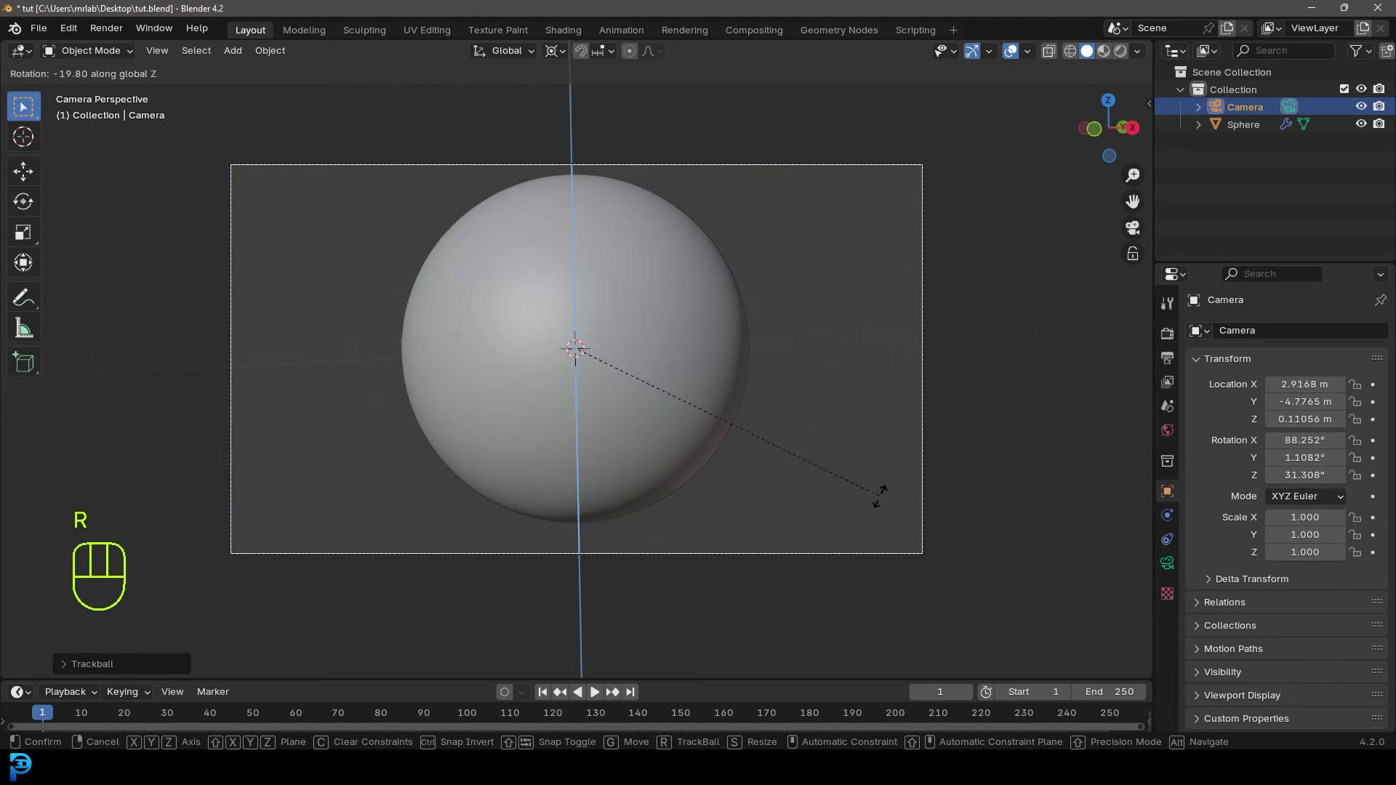
click(866, 509)
- From the top view, rotate the camera around the sphere until it sits directly in front on the negative Y axis
scroll(636, 317, down, 2)
middle_drag(642, 317, 449, 345)
scroll(556, 330, down, 4)
scroll(430, 386, up, 1)
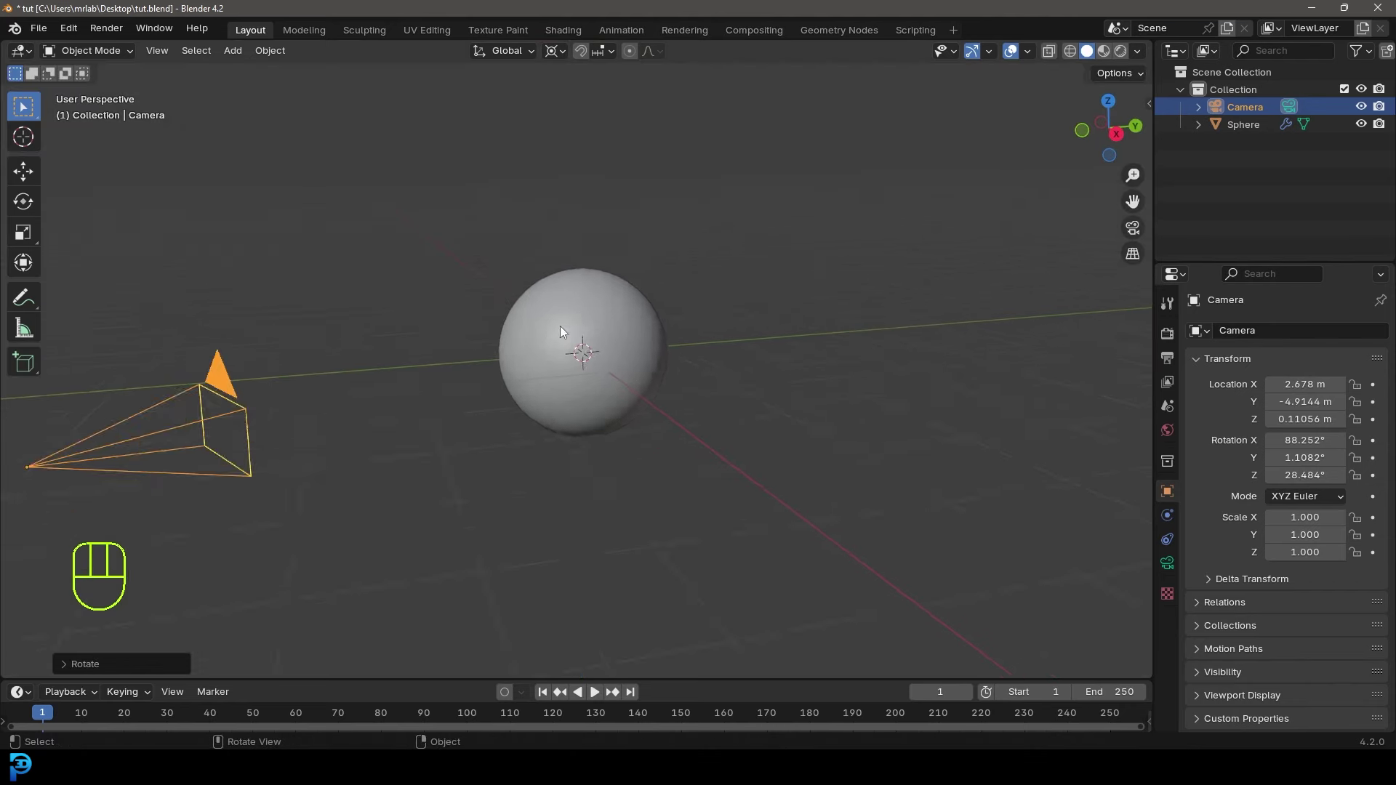
key(KP_7)
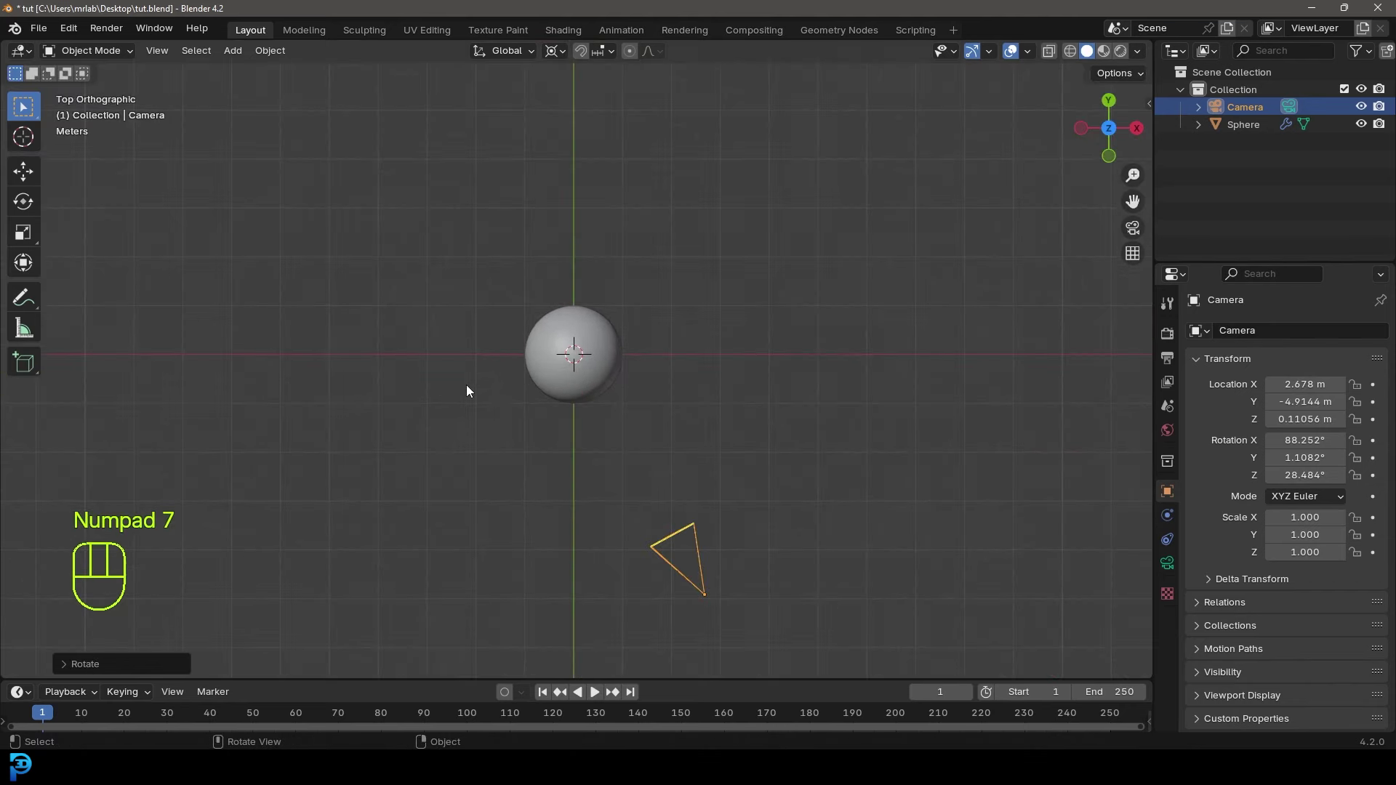
key(r)
click(756, 456)
middle_drag(589, 507, 598, 426)
- Return to the camera view and set the camera's focal length to 280 mm
key(KP_0)
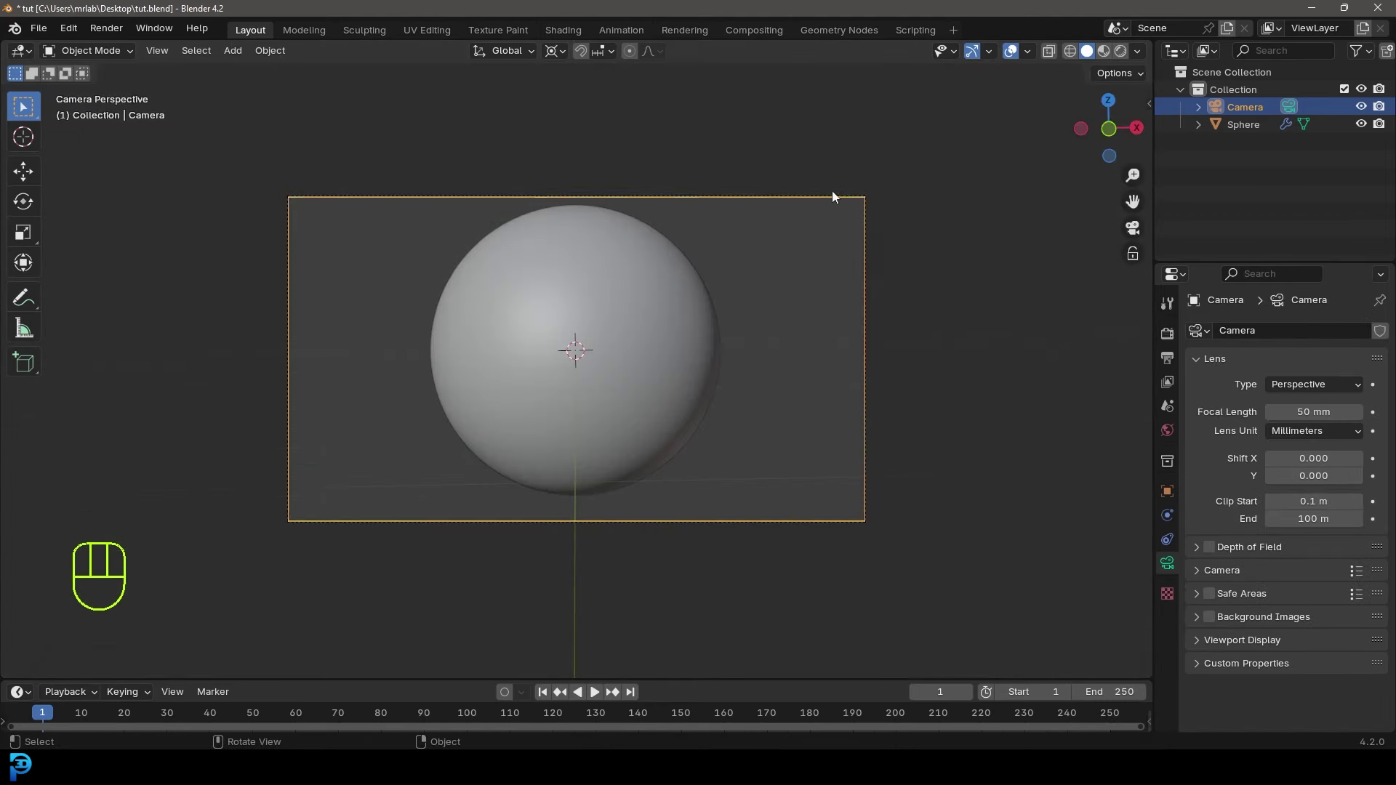
click(836, 198)
click(838, 200)
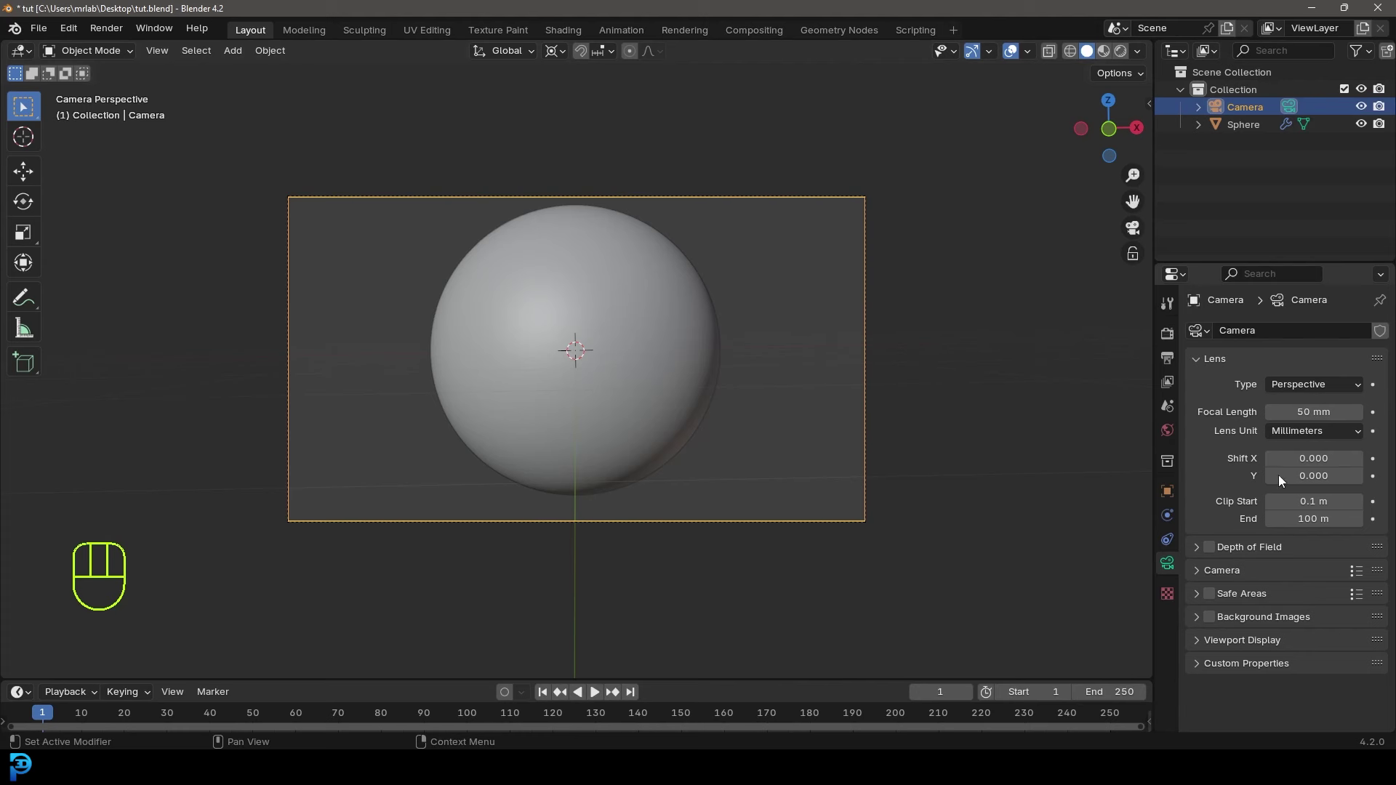
click(1320, 411)
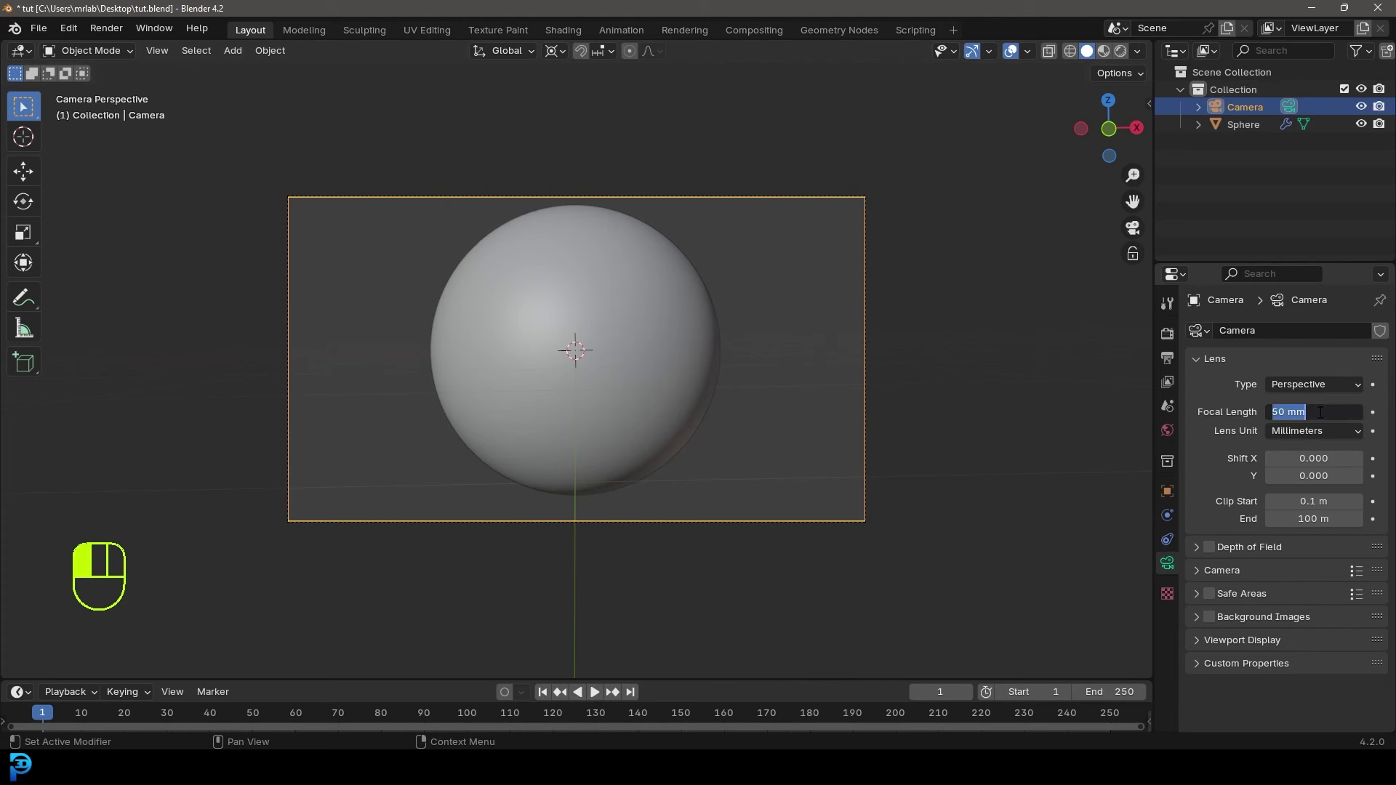
text(280)
key(Return)
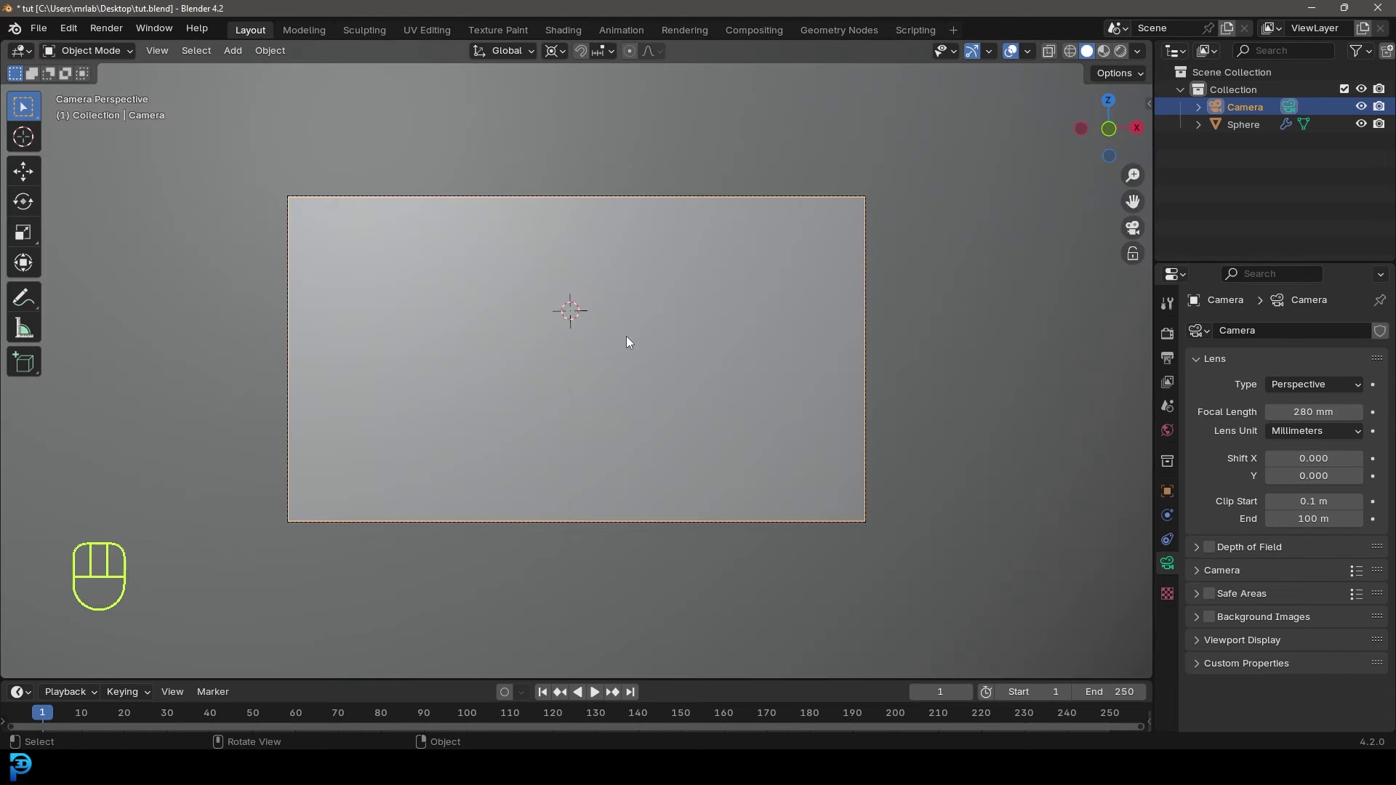
- Move the camera back along its local Z axis until the sphere is only slightly taller than the camera frame
key(g)
key(z)
key(z)
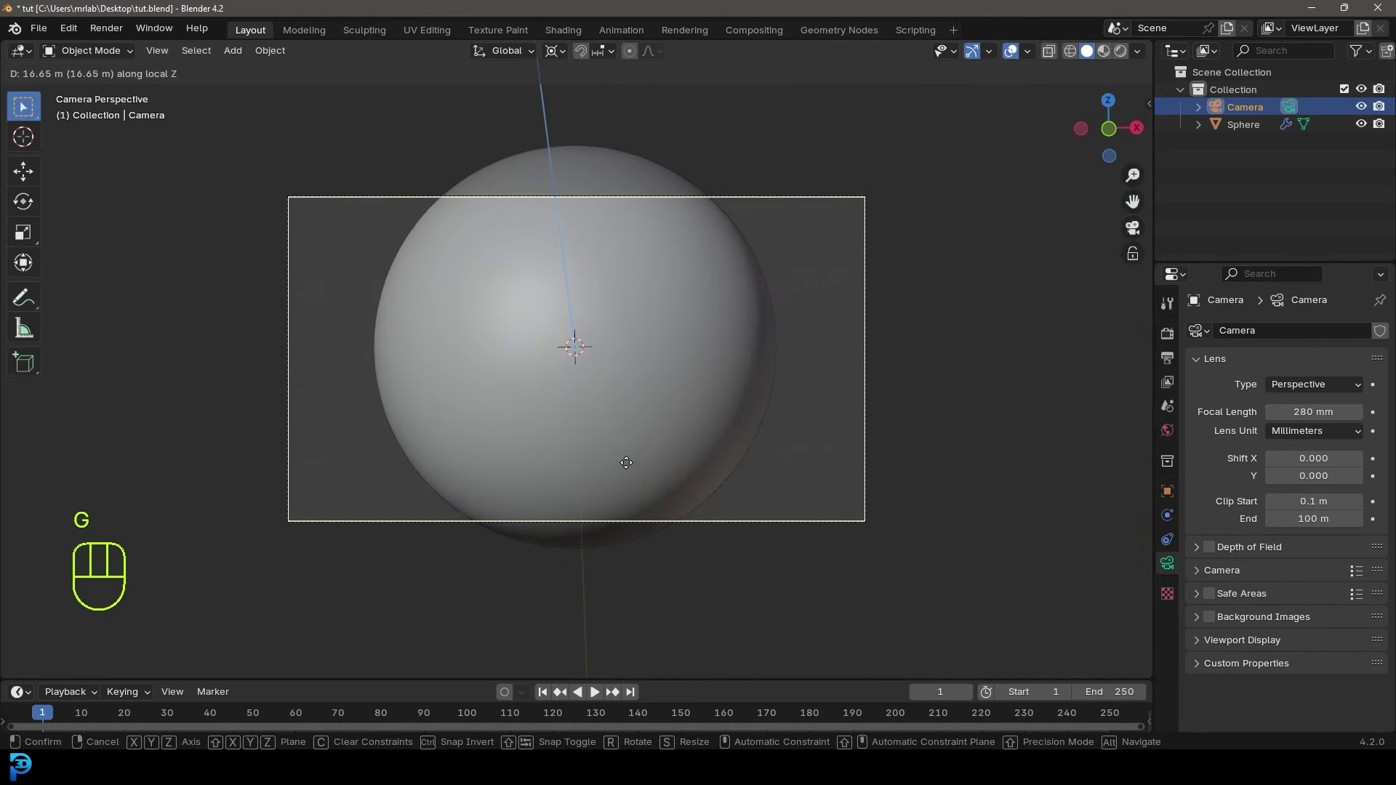
click(629, 506)
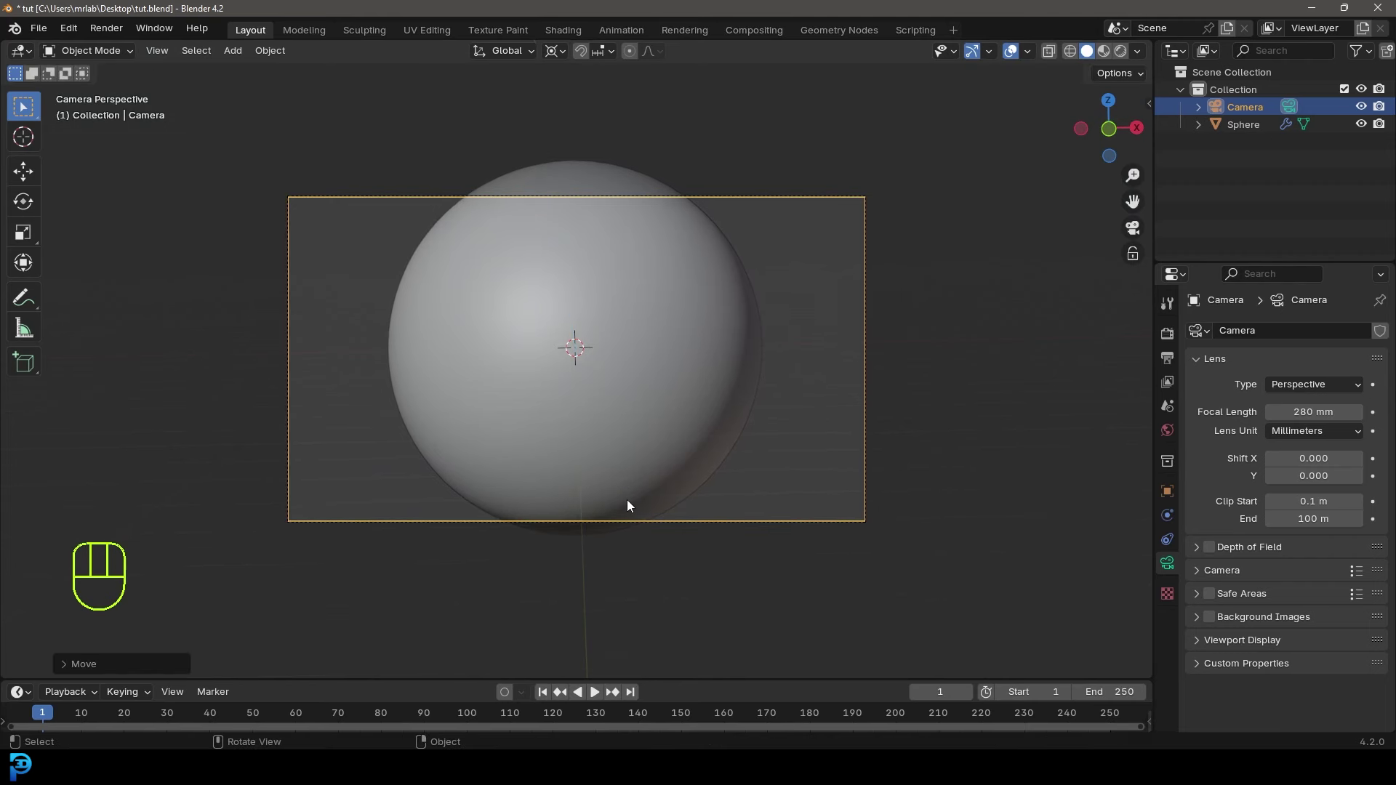
- Raise the camera about 0.3 m along the global Z axis so the sphere's top edge sits inside the frame
key(g)
key(z)
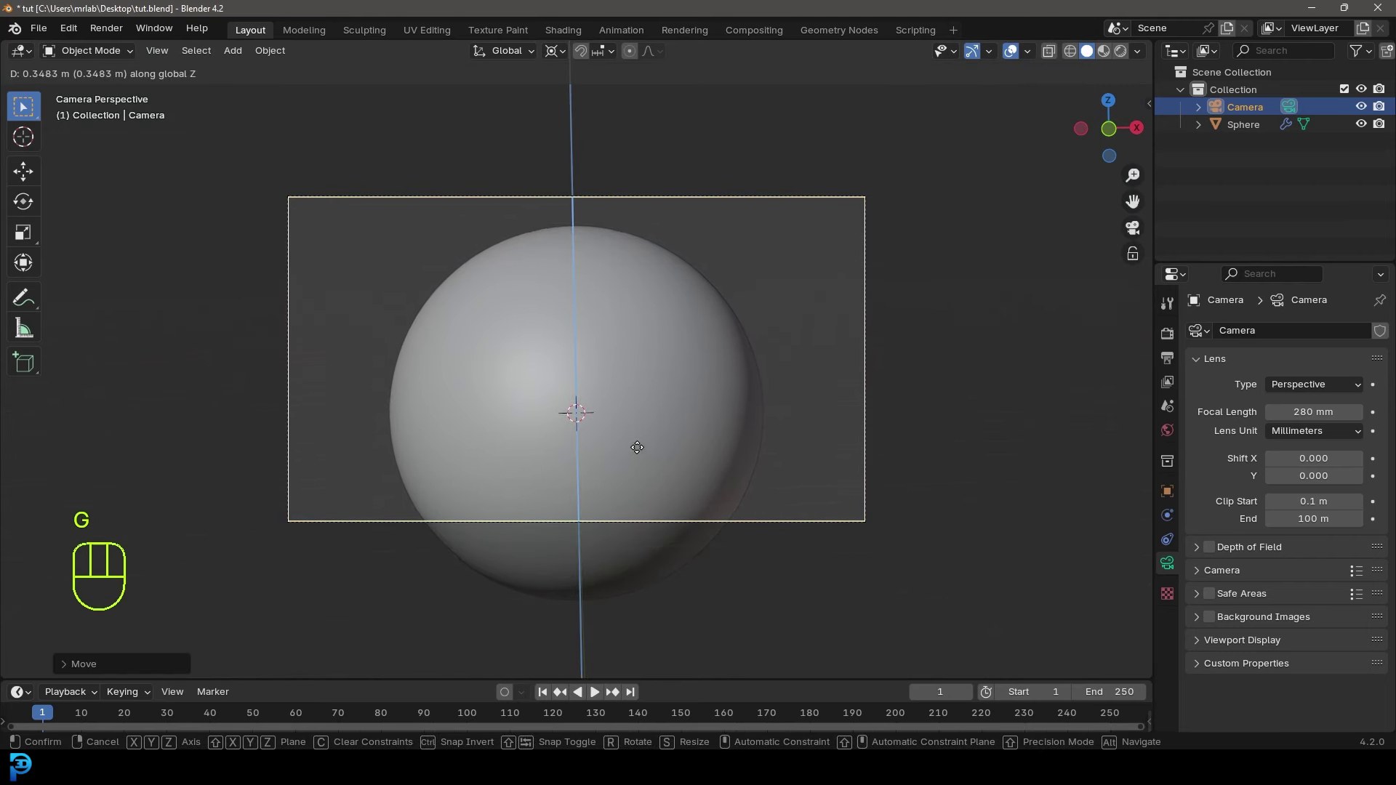
click(639, 456)
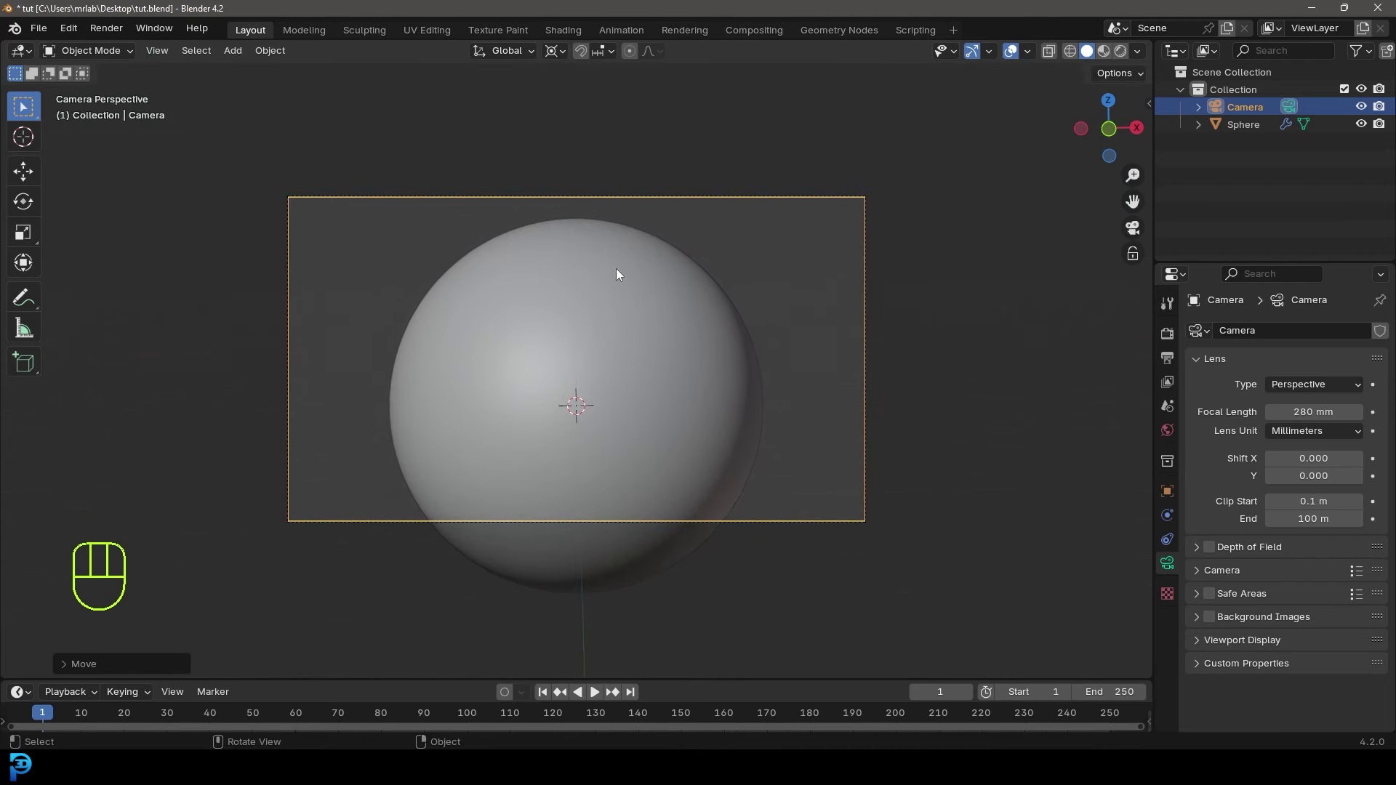
scroll(580, 309, up, 1)
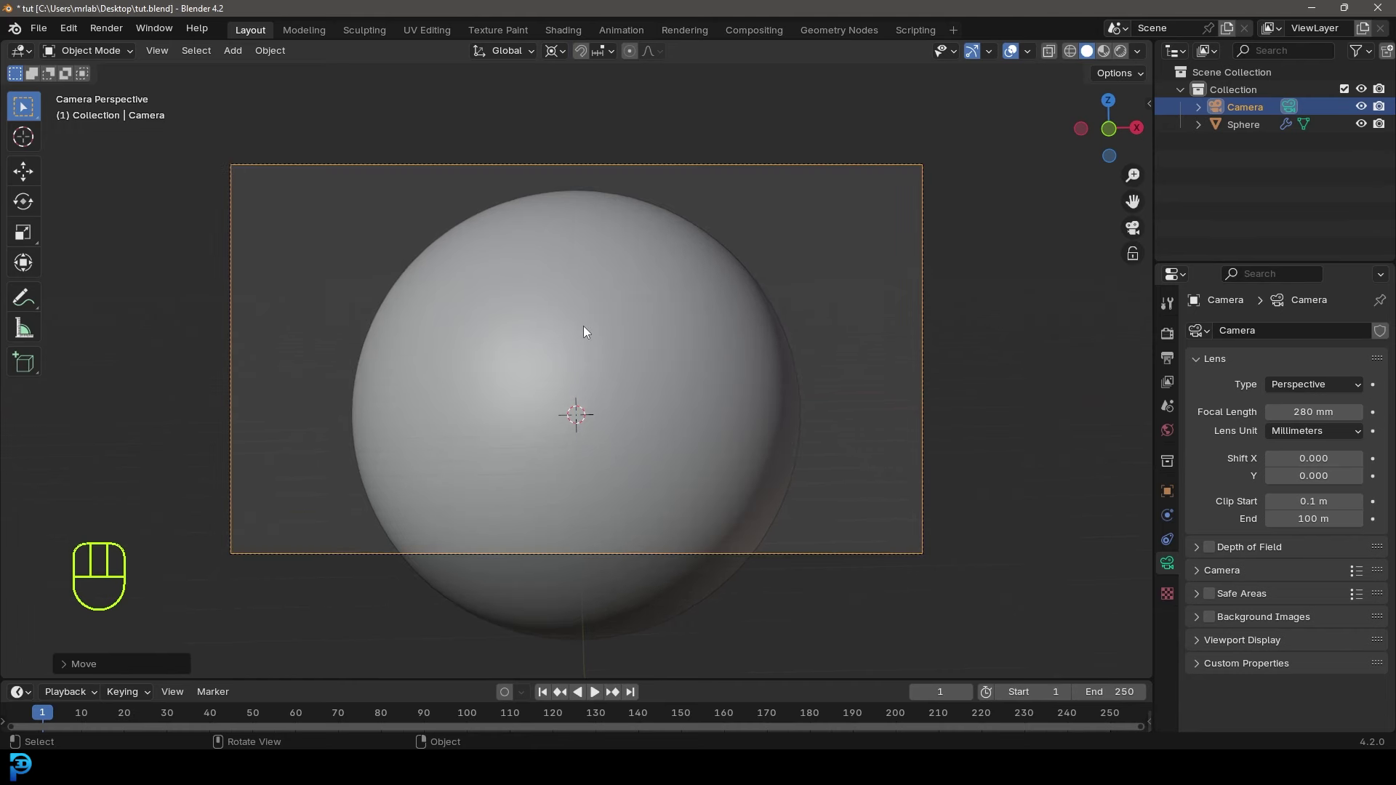
- Set the render engine to Cycles and its device to GPU Compute
click(1166, 336)
drag(1322, 336, 1305, 392)
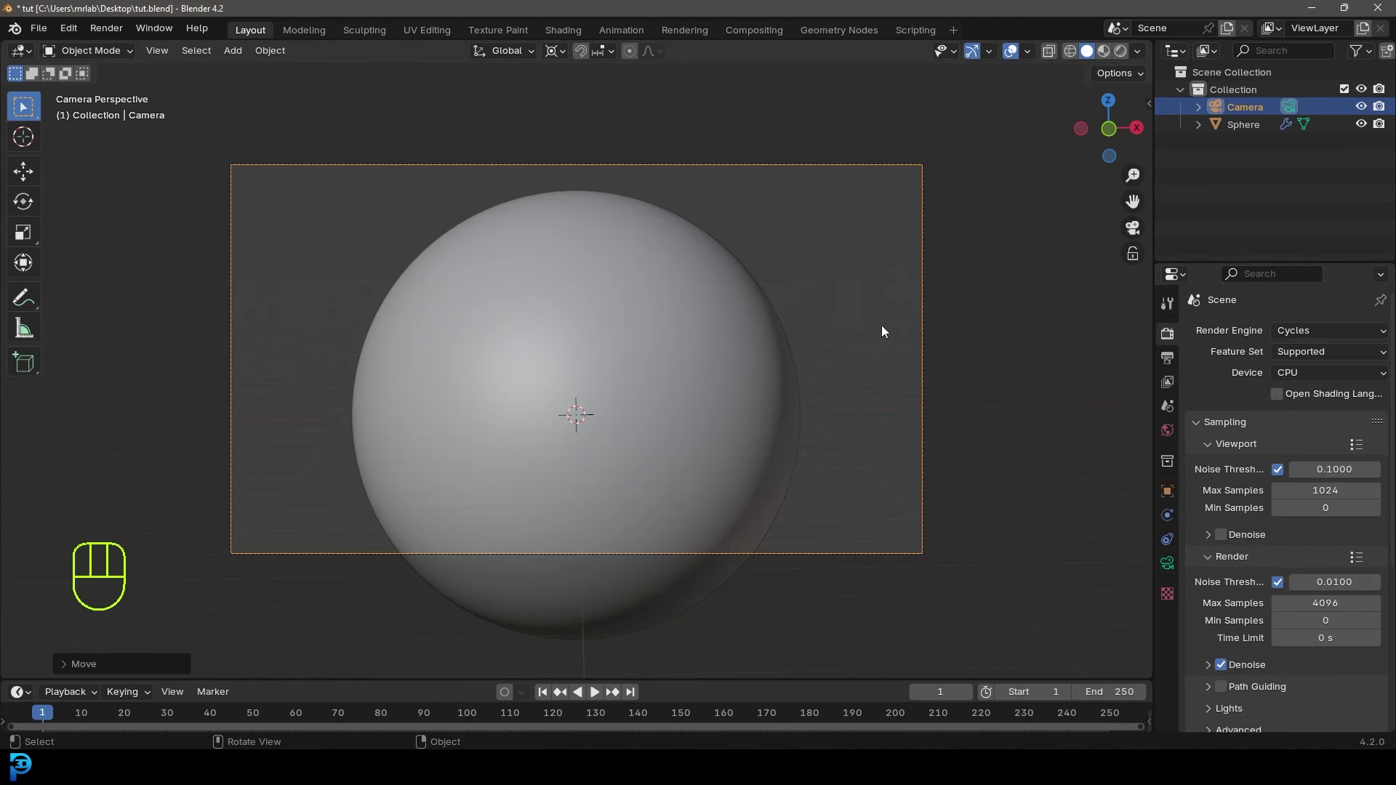
scroll(753, 316, up, 1)
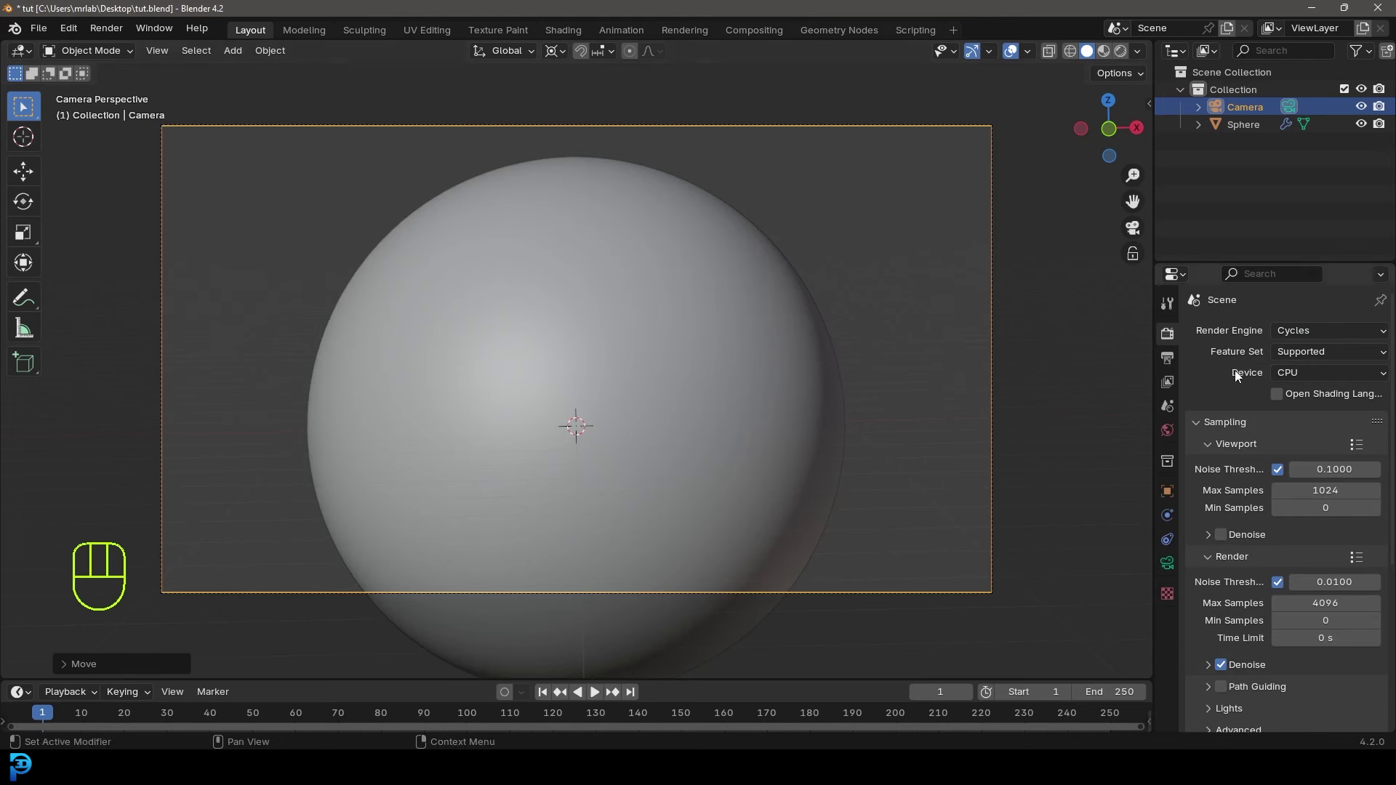
mouse_move(1299, 378)
mouse_down()
mouse_move(1300, 410)
mouse_move(1342, 414)
mouse_up()
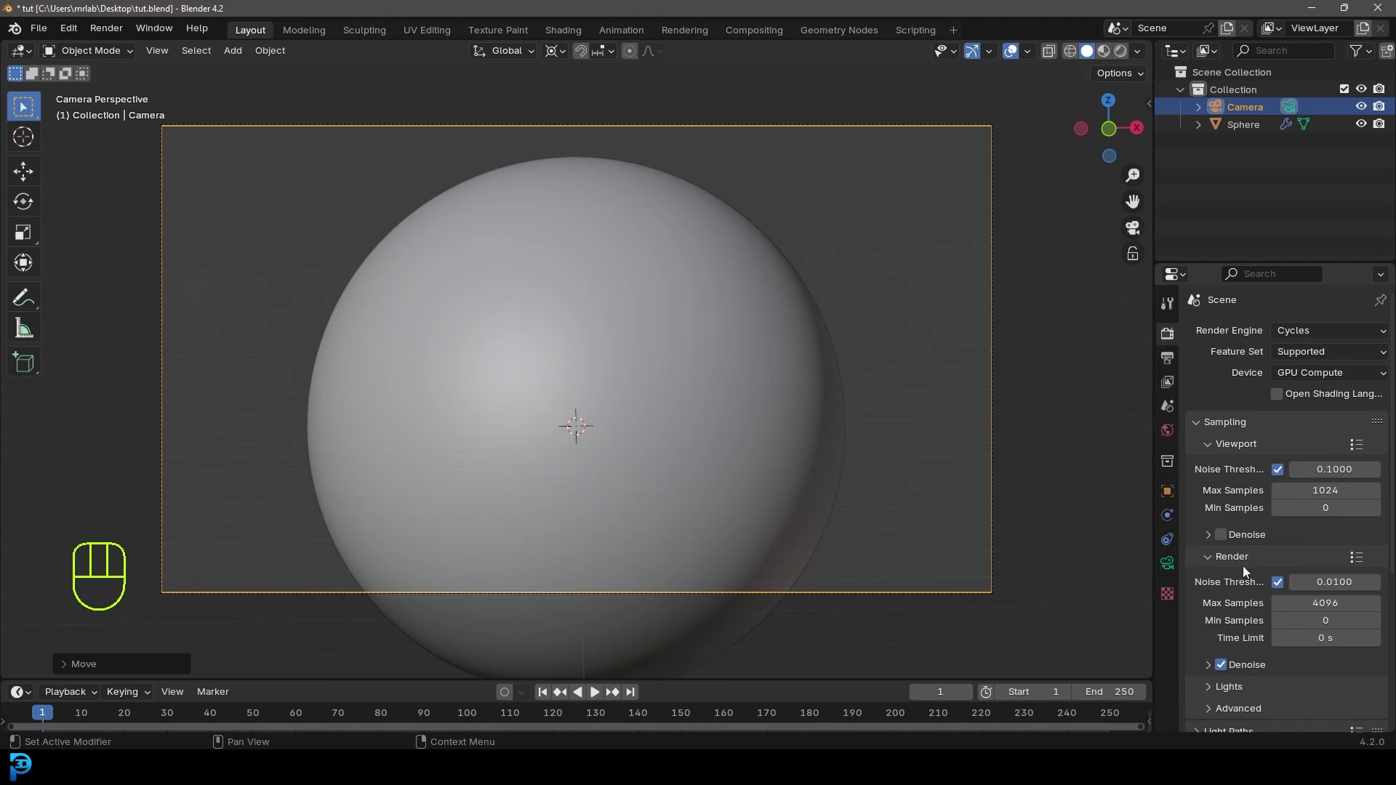
- Set the maximum render samples to 35
click(1324, 604)
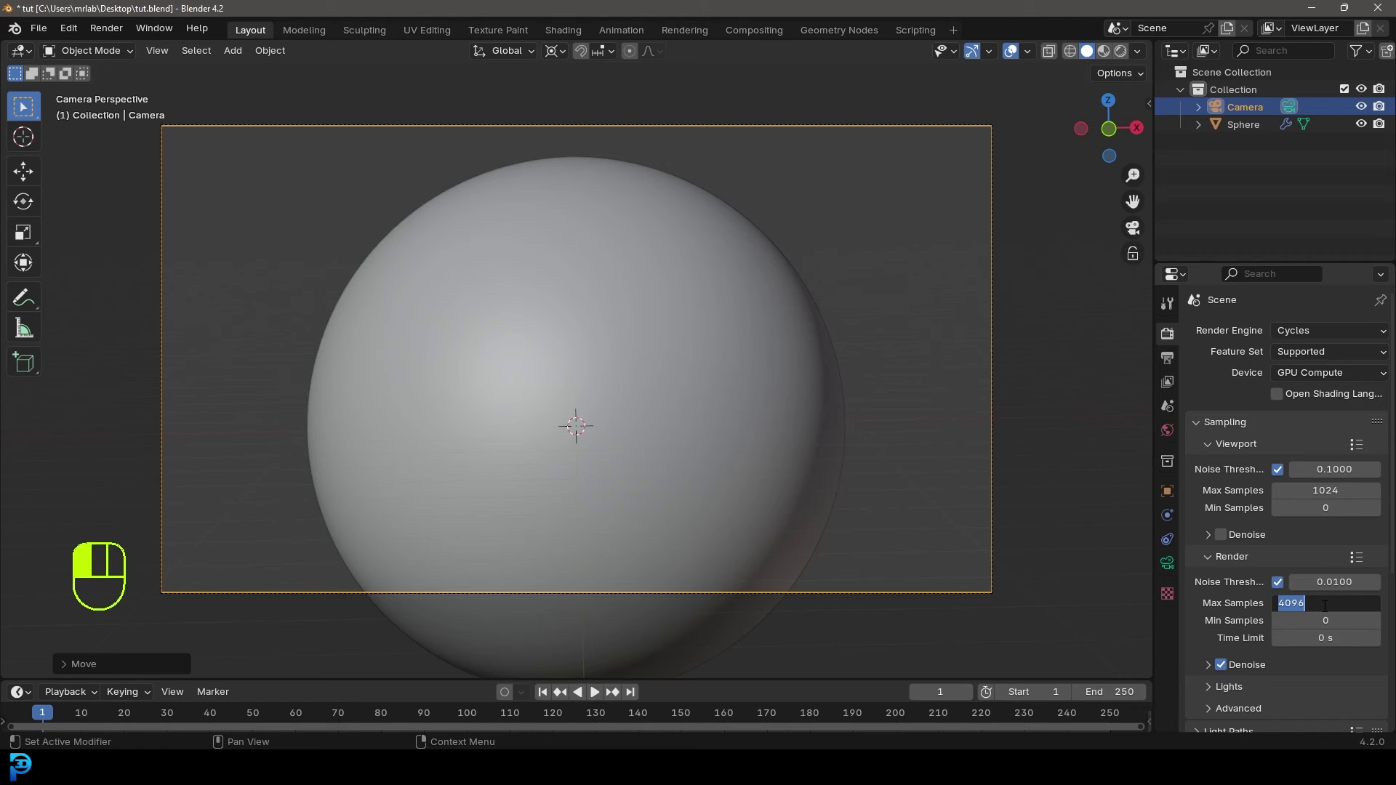
text(35)
key(Return)
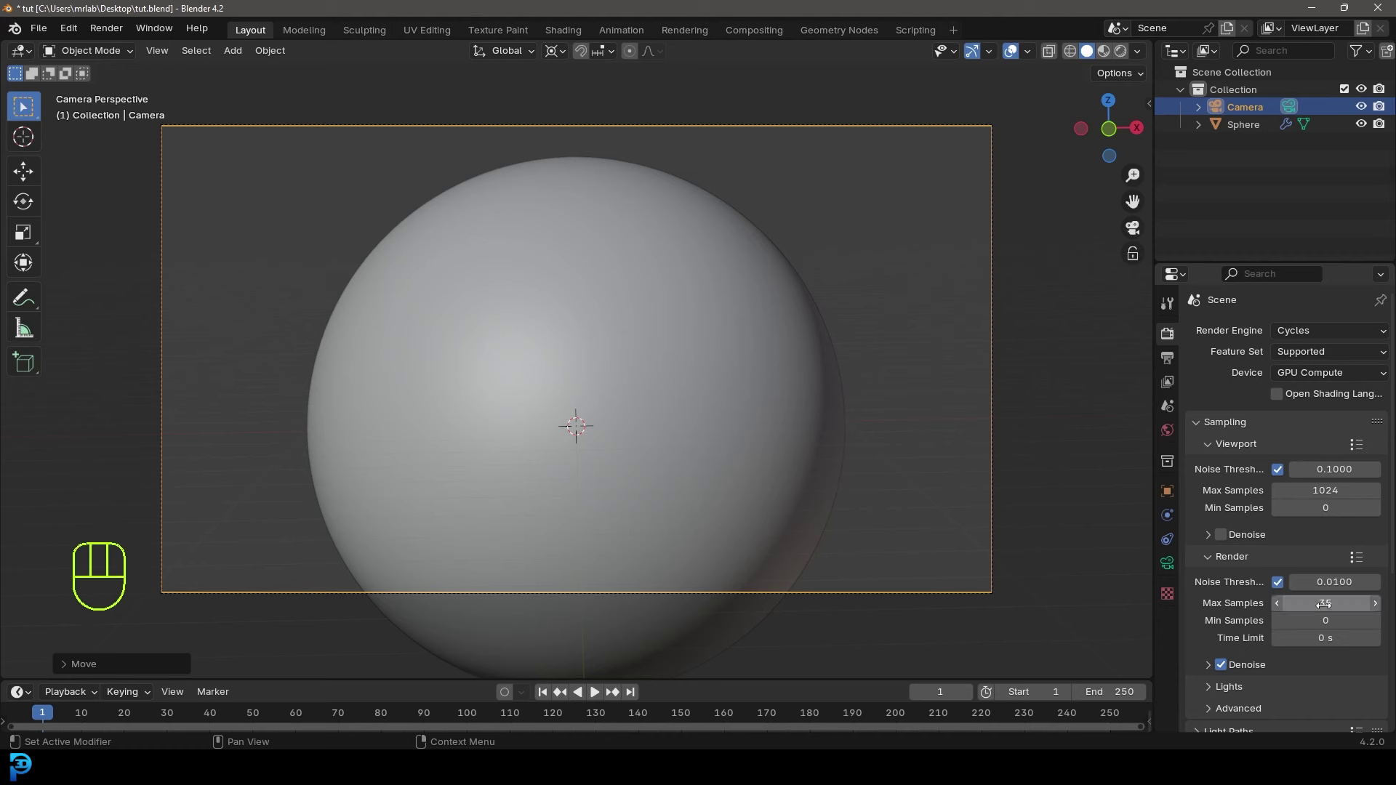
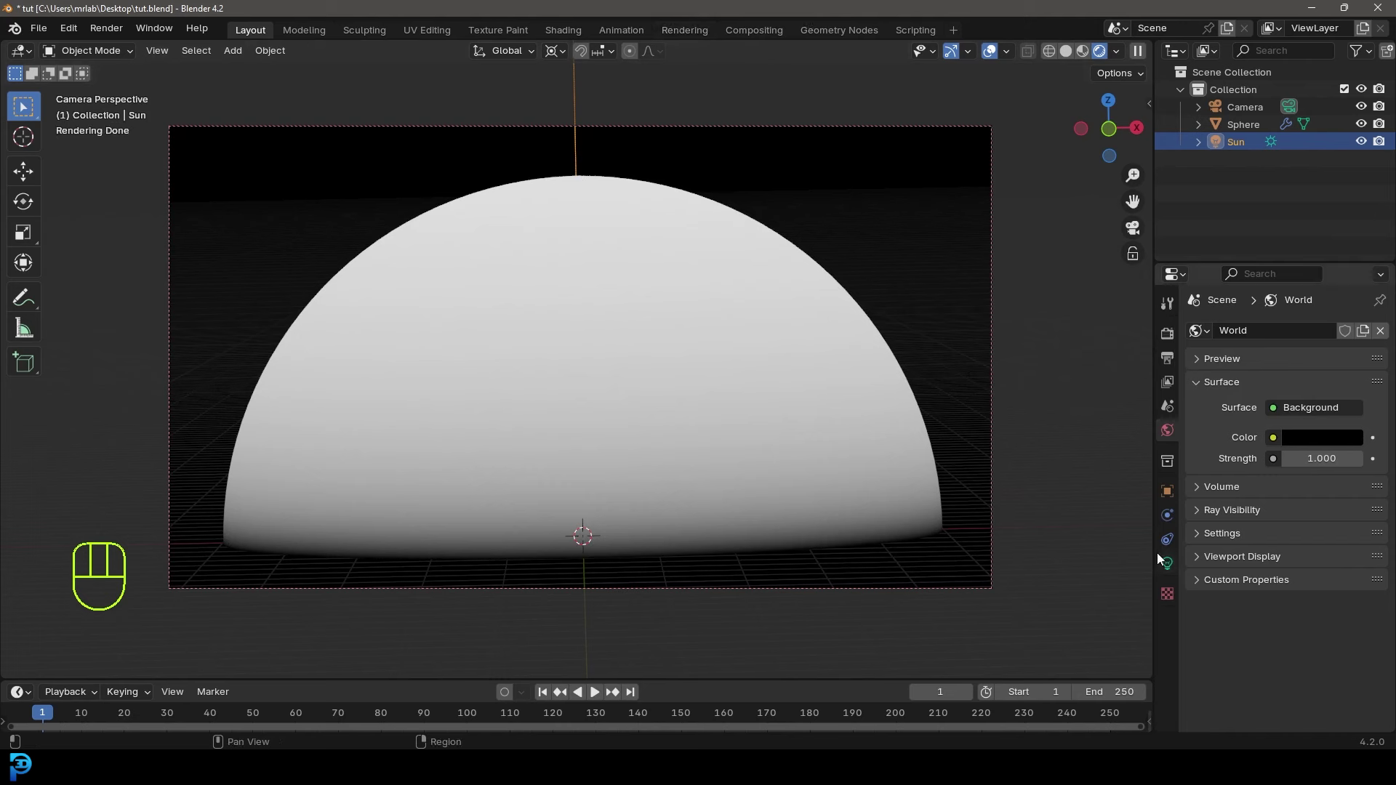
- Soften the sun light's shadow edge by raising its angle to about 16.2°
click(1168, 564)
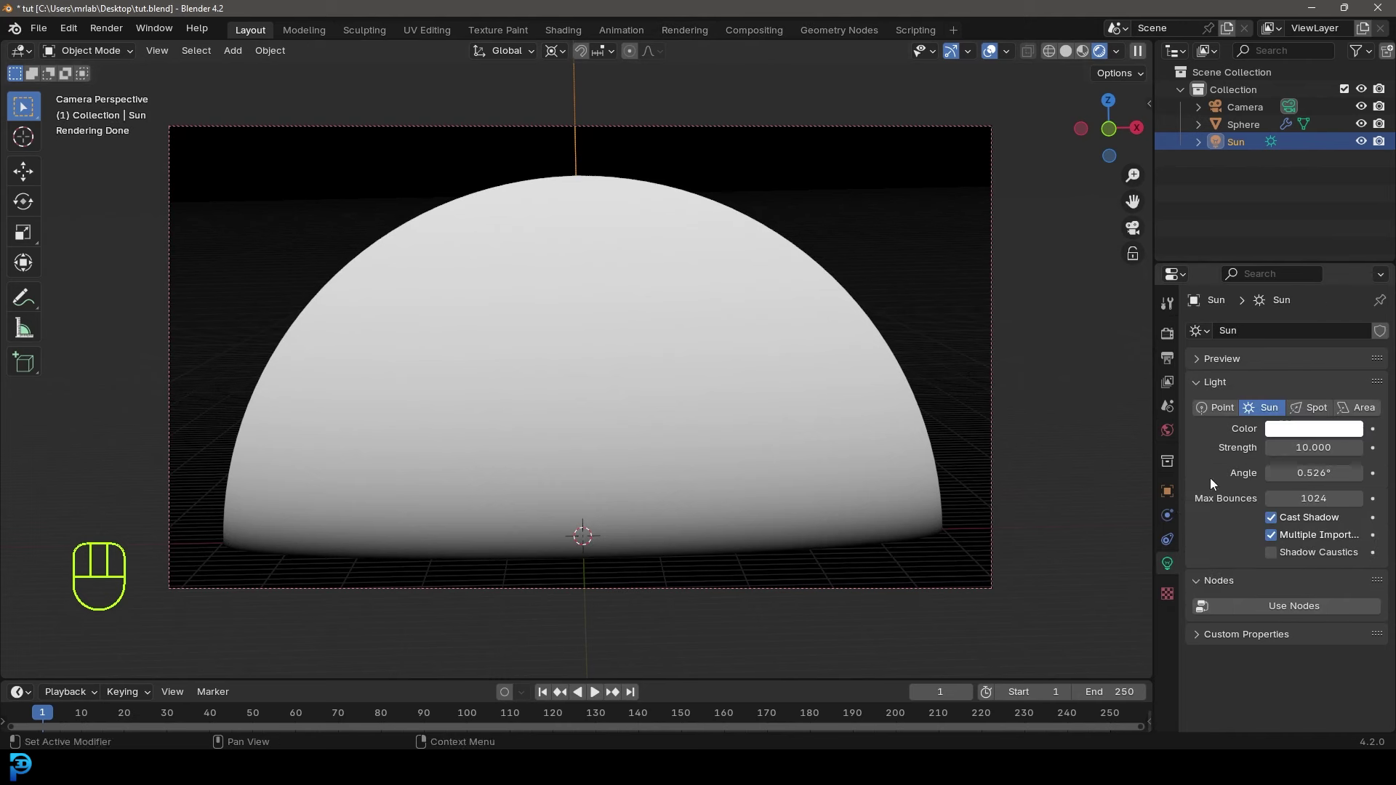
drag(1308, 473, 1352, 472)
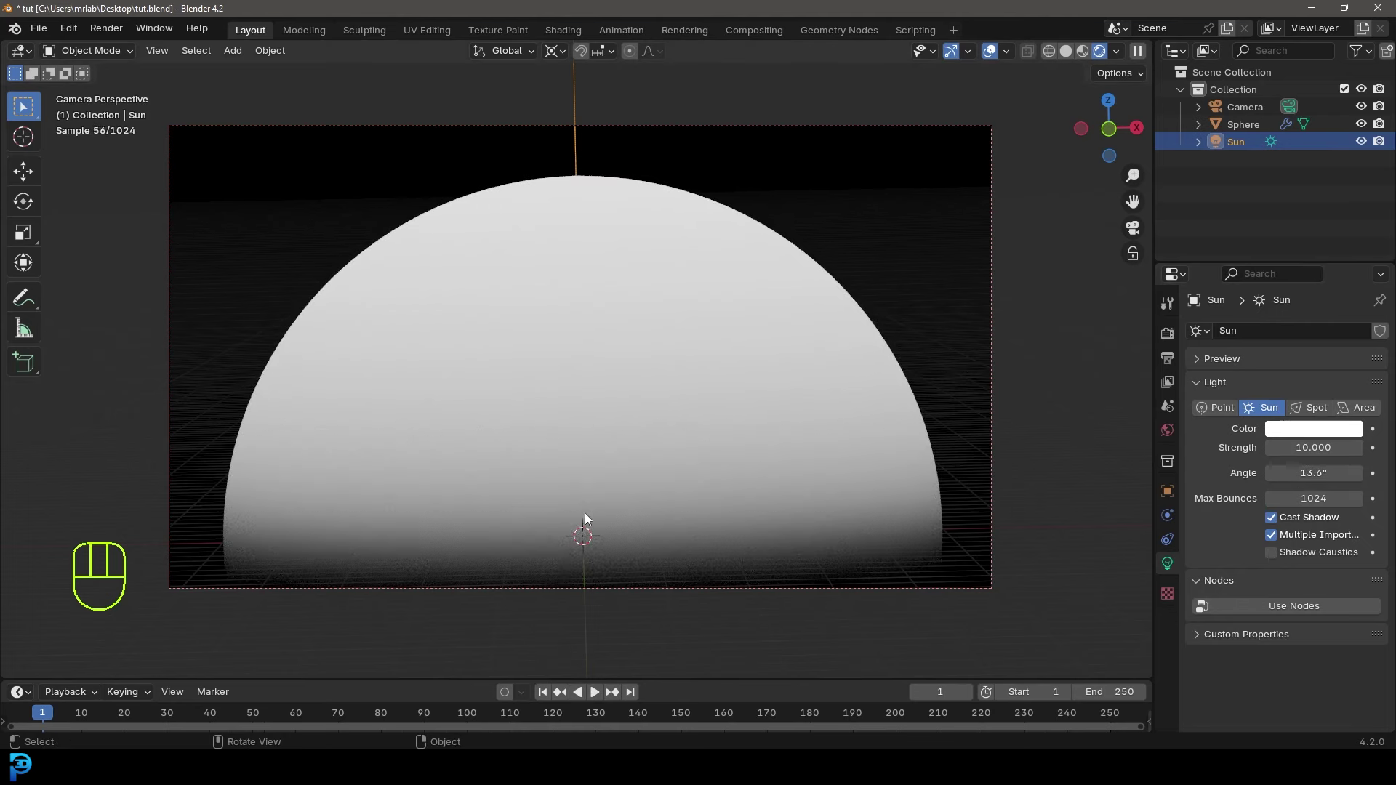
drag(1298, 475, 1306, 475)
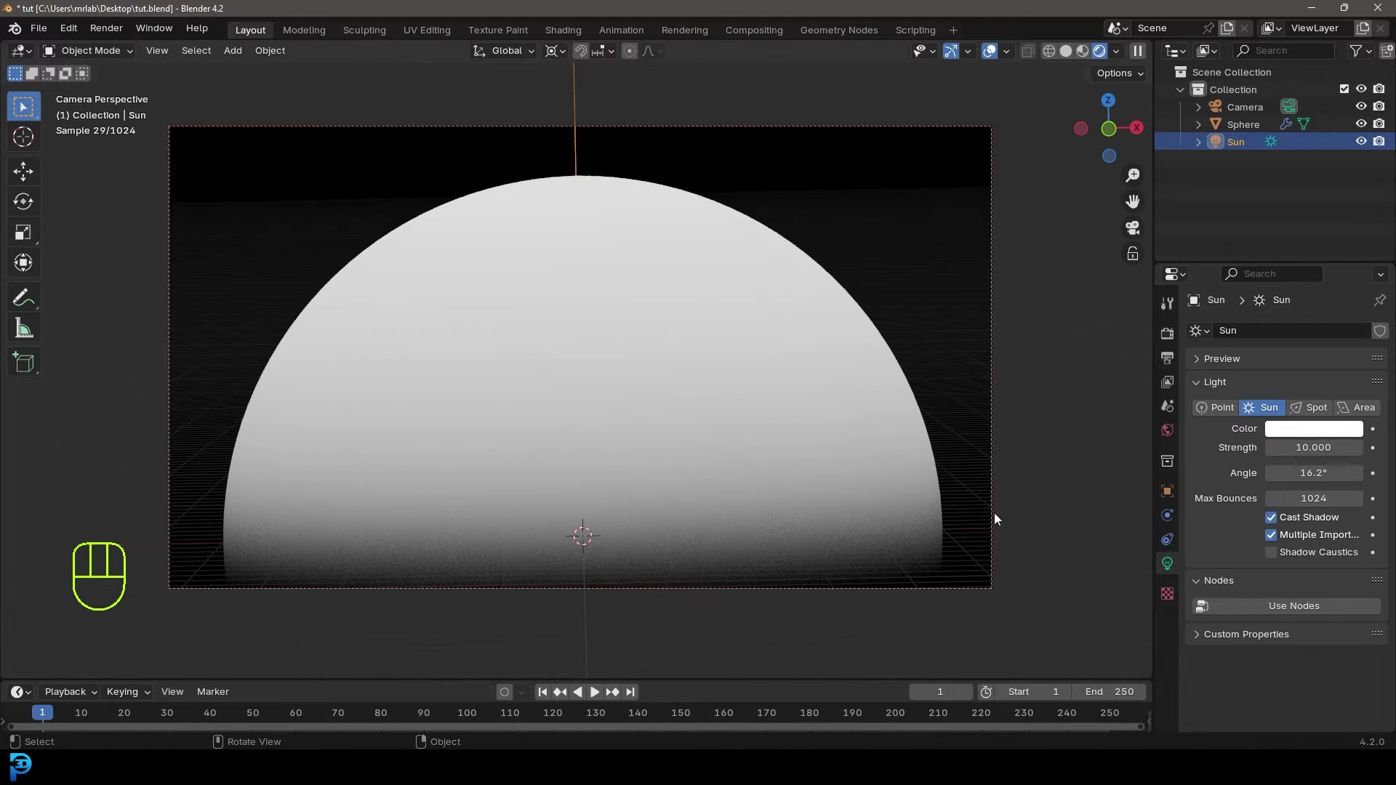
- In the right side view, rotate the sun about 9° away from the camera and return to the camera view
scroll(738, 390, down, 3)
middle_drag(744, 391, 695, 362)
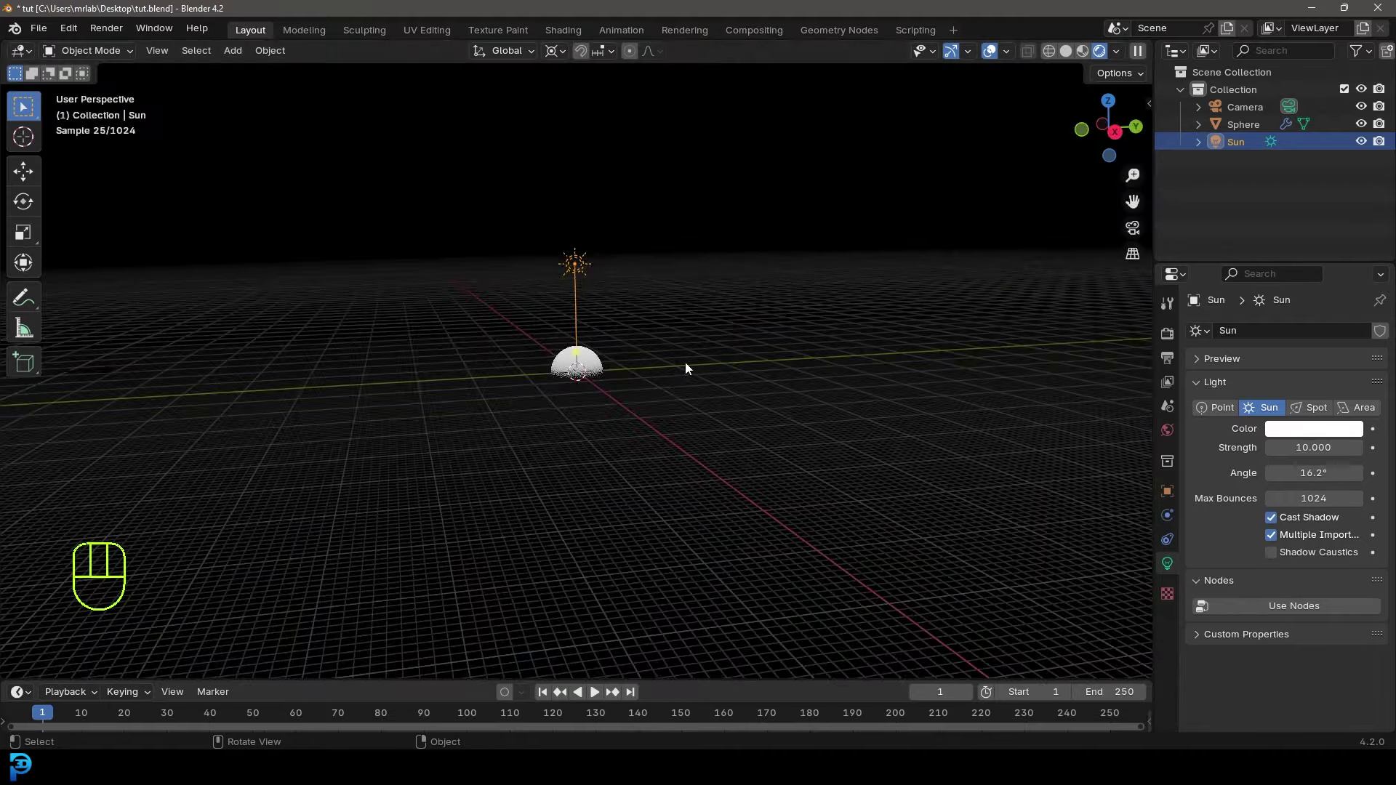
key(KP_3)
key(r)
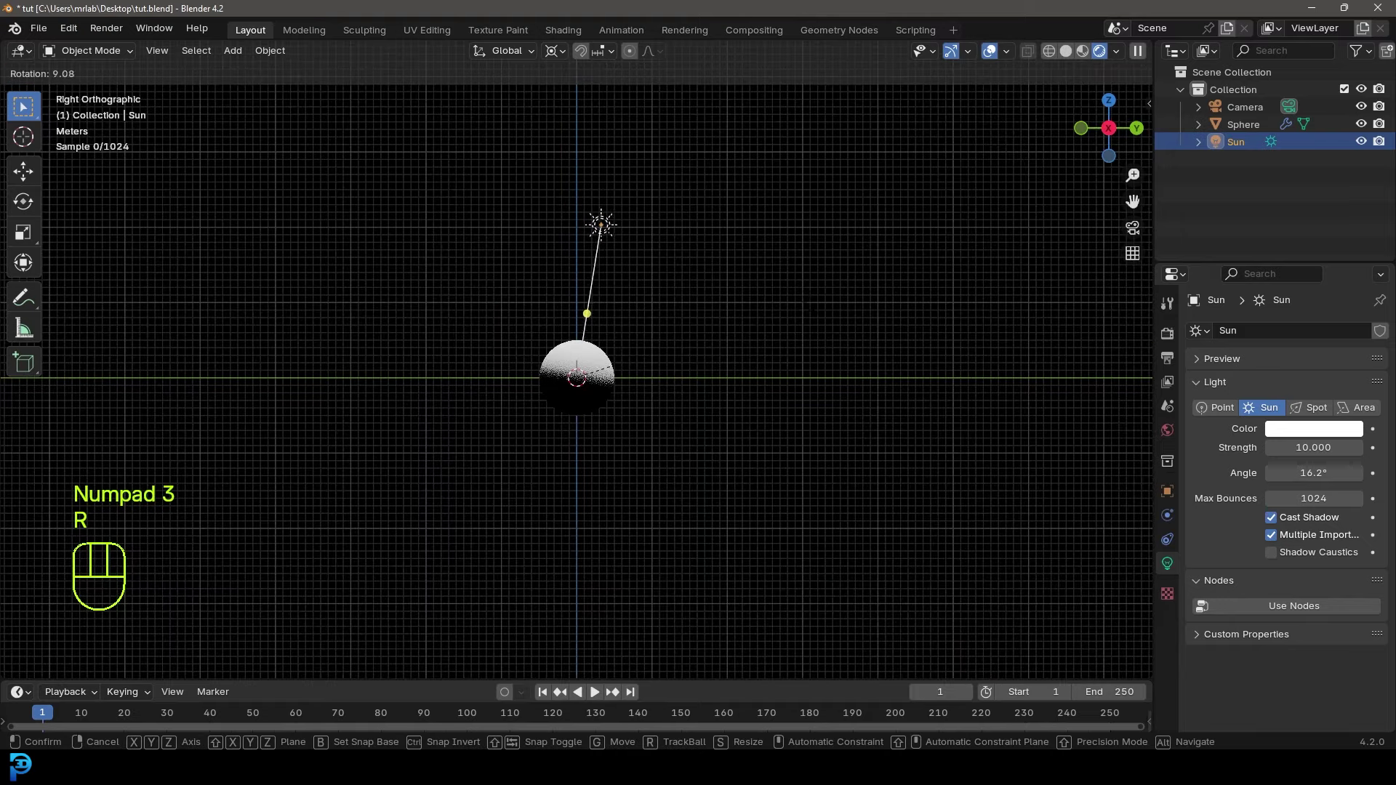
click(814, 308)
key(KP_0)
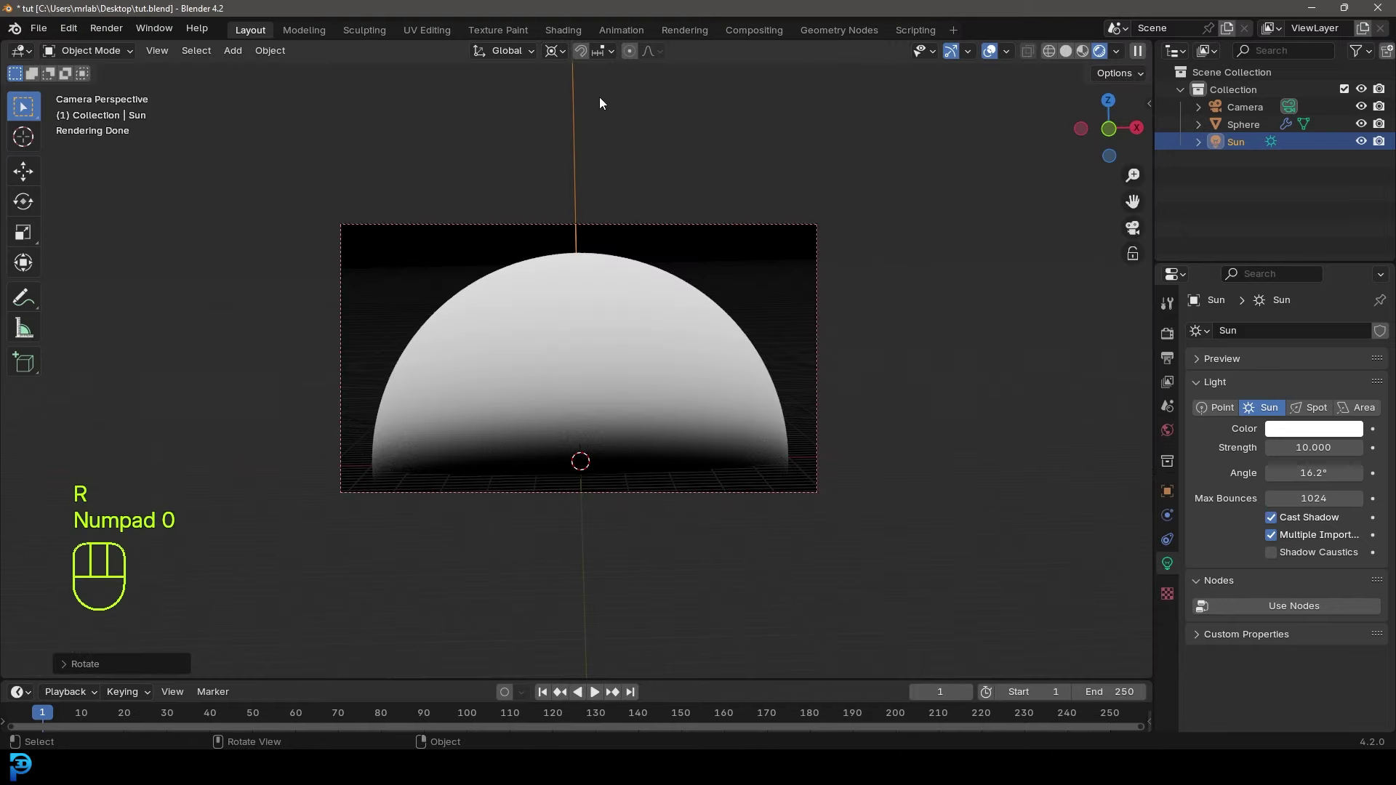
- Rotate the sun about 25° clockwise in the camera view so the shadow crosses the sphere diagonally
scroll(696, 361, up, 2)
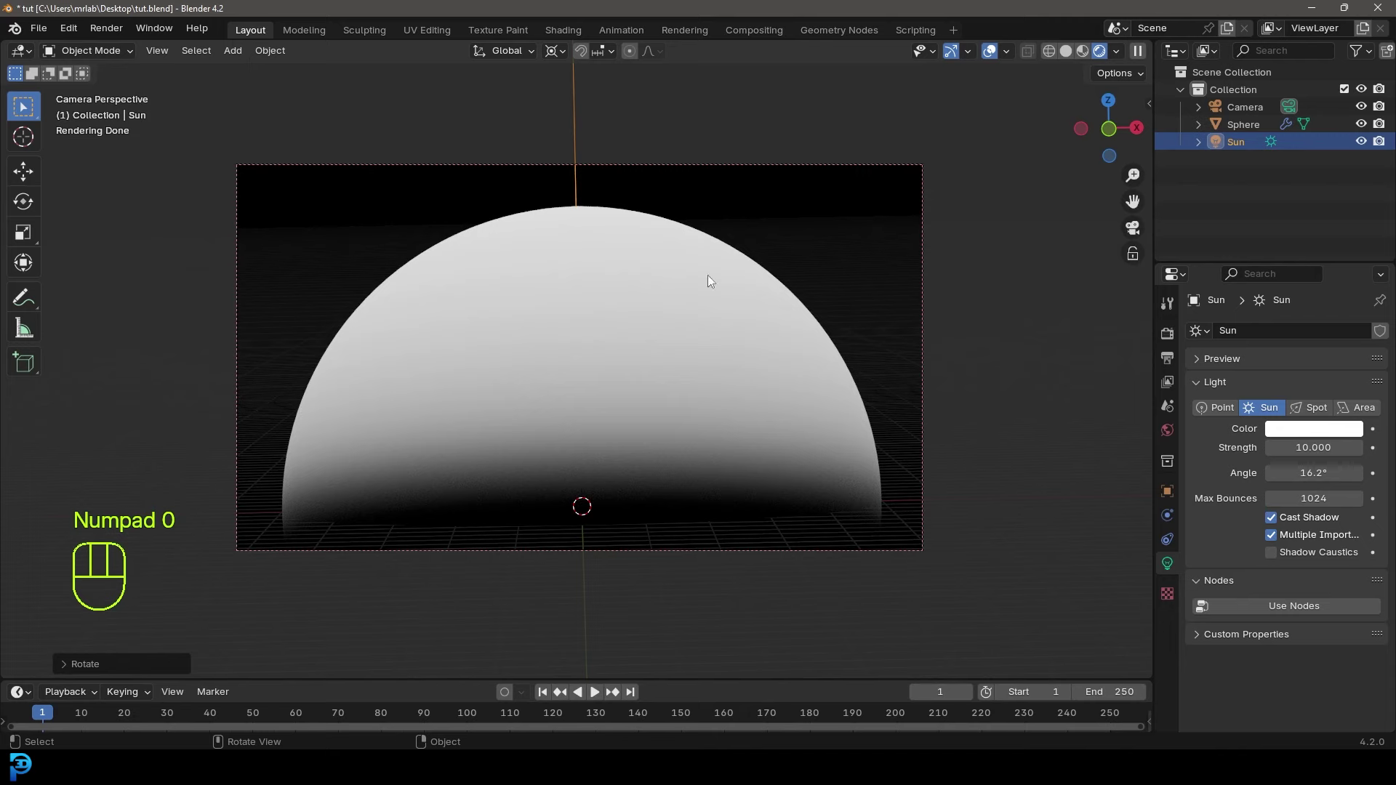
key(r)
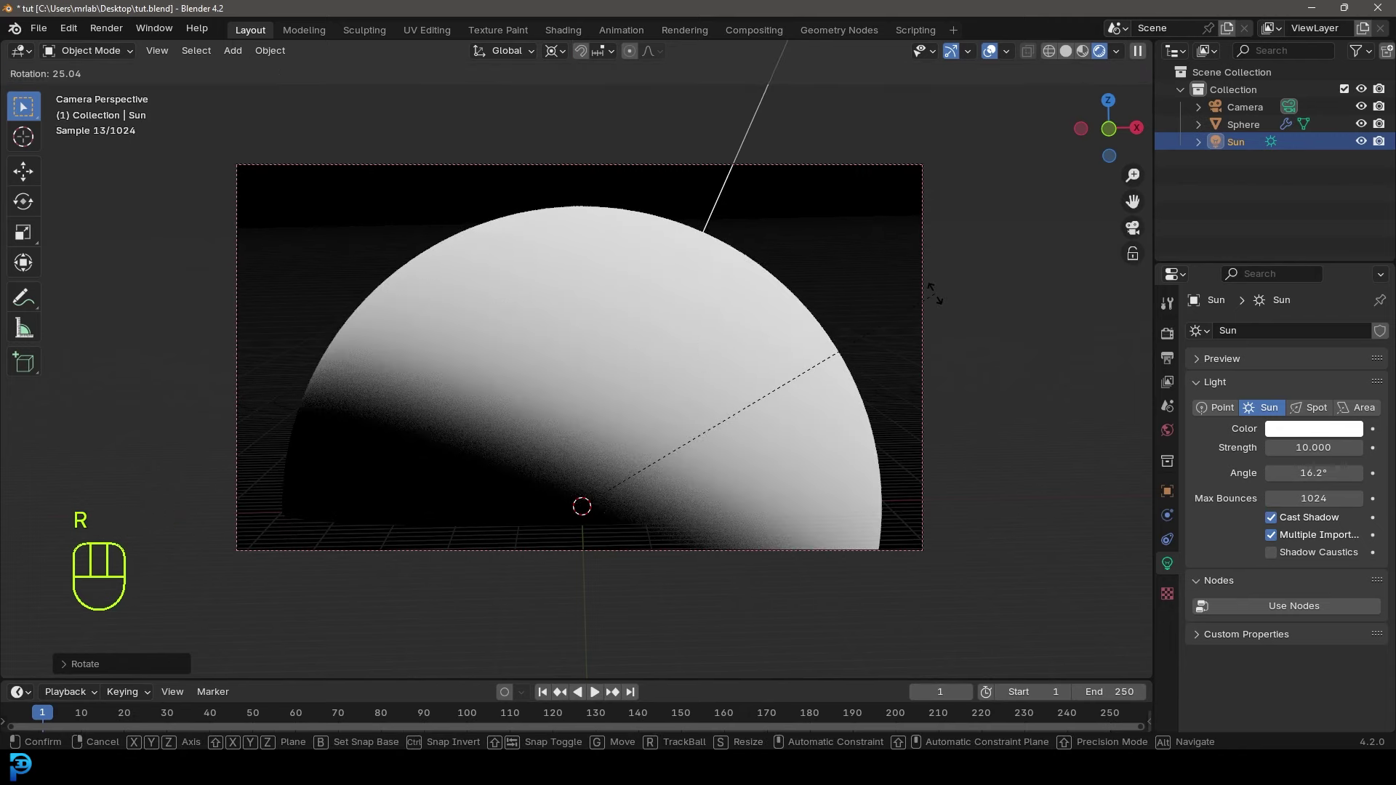
click(934, 293)
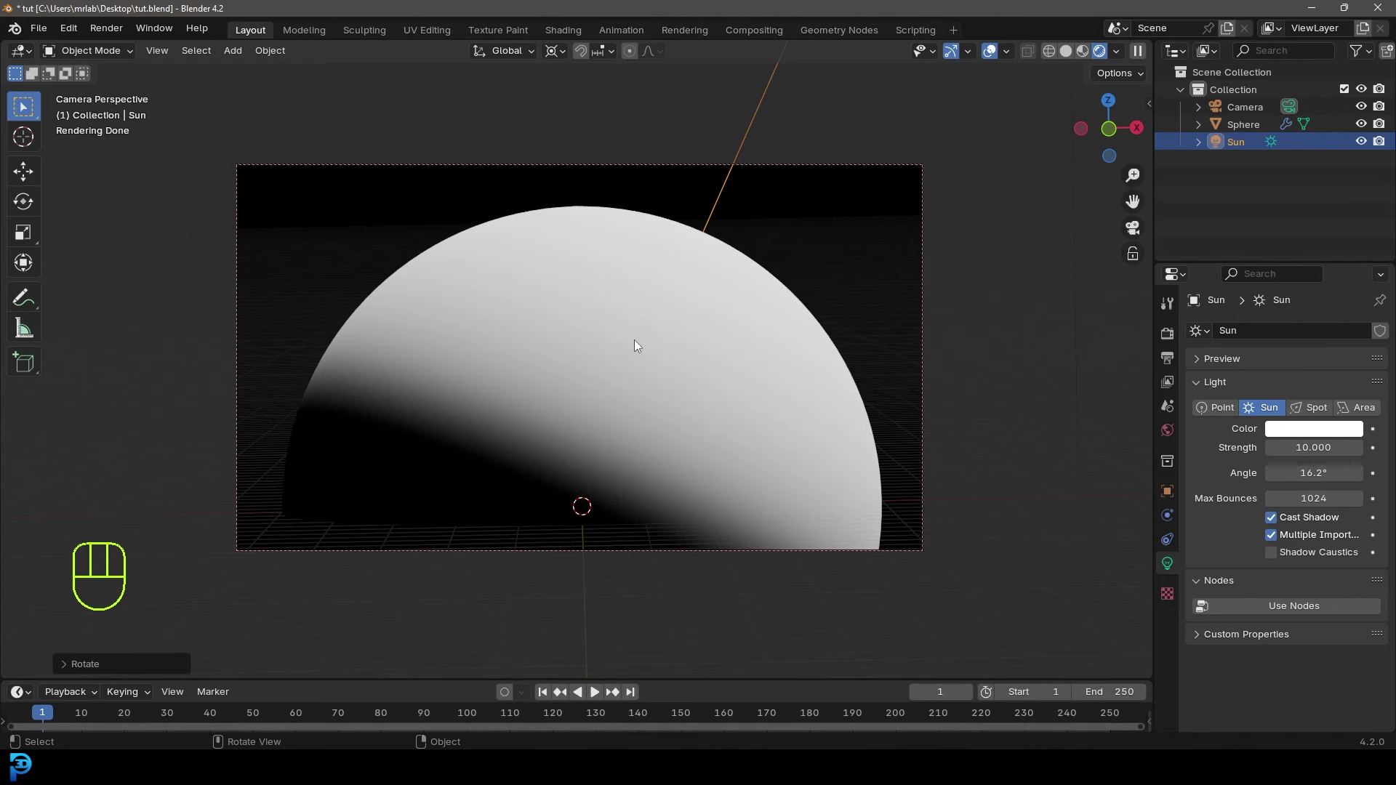
- Select the sphere and switch to the Shading workspace, showing the camera view in Rendered shading
click(598, 222)
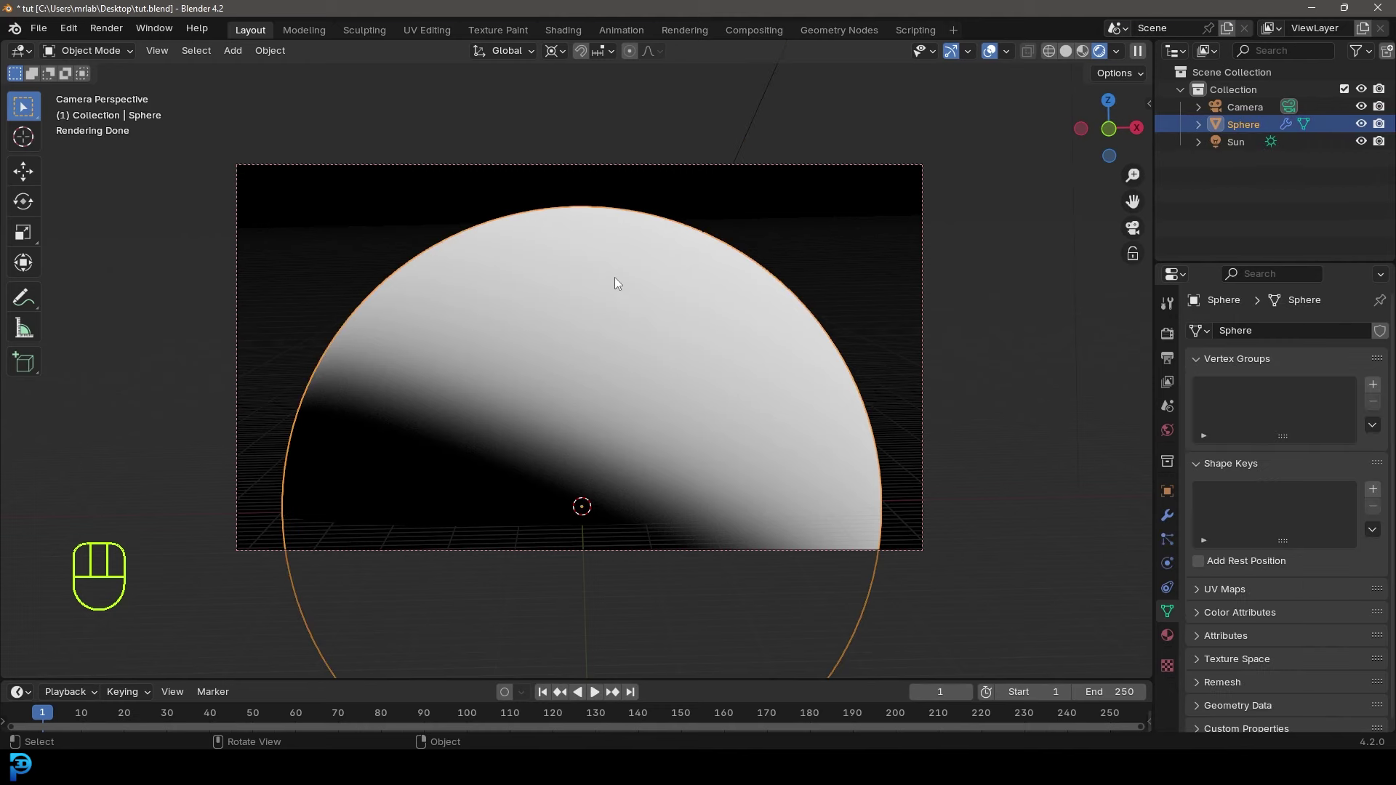
click(564, 29)
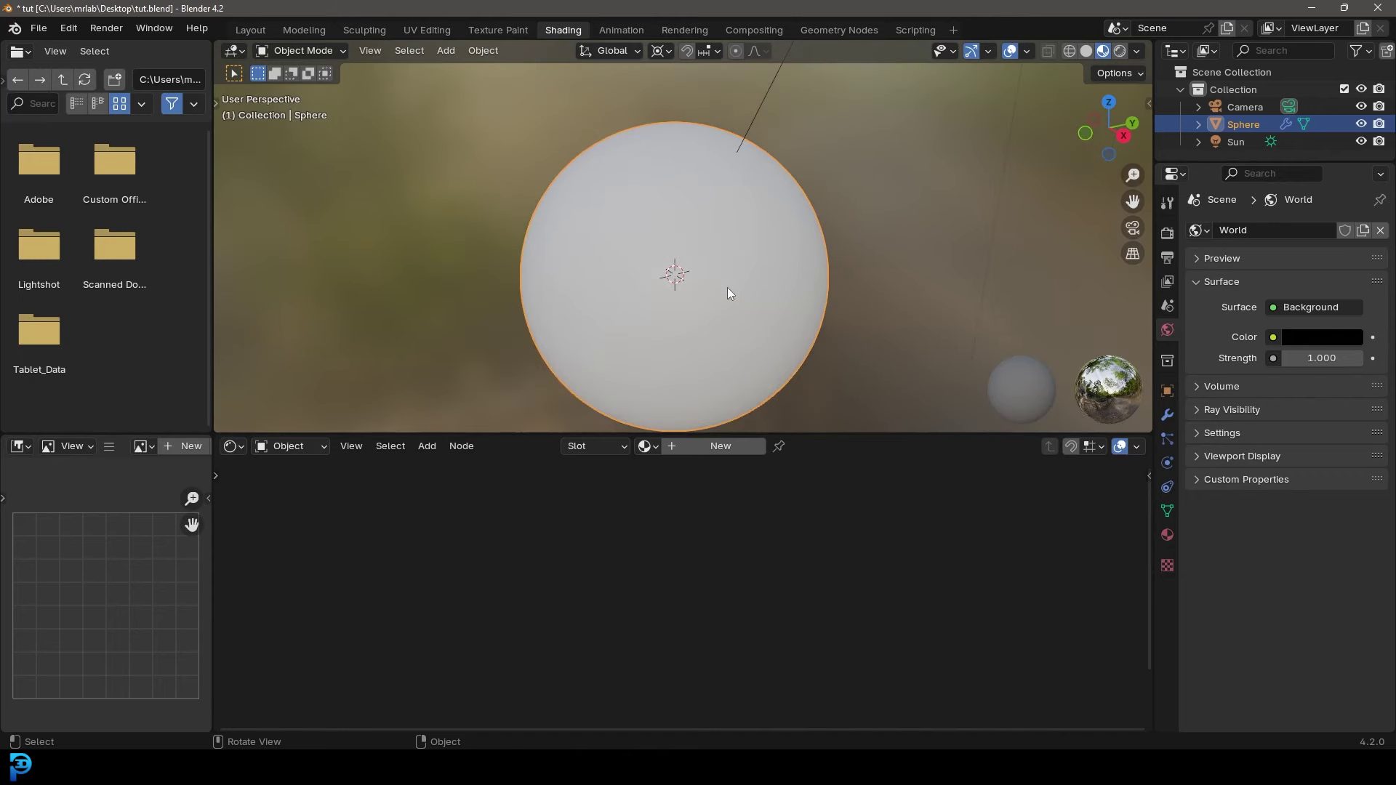
key(KP_0)
scroll(649, 249, down, 3)
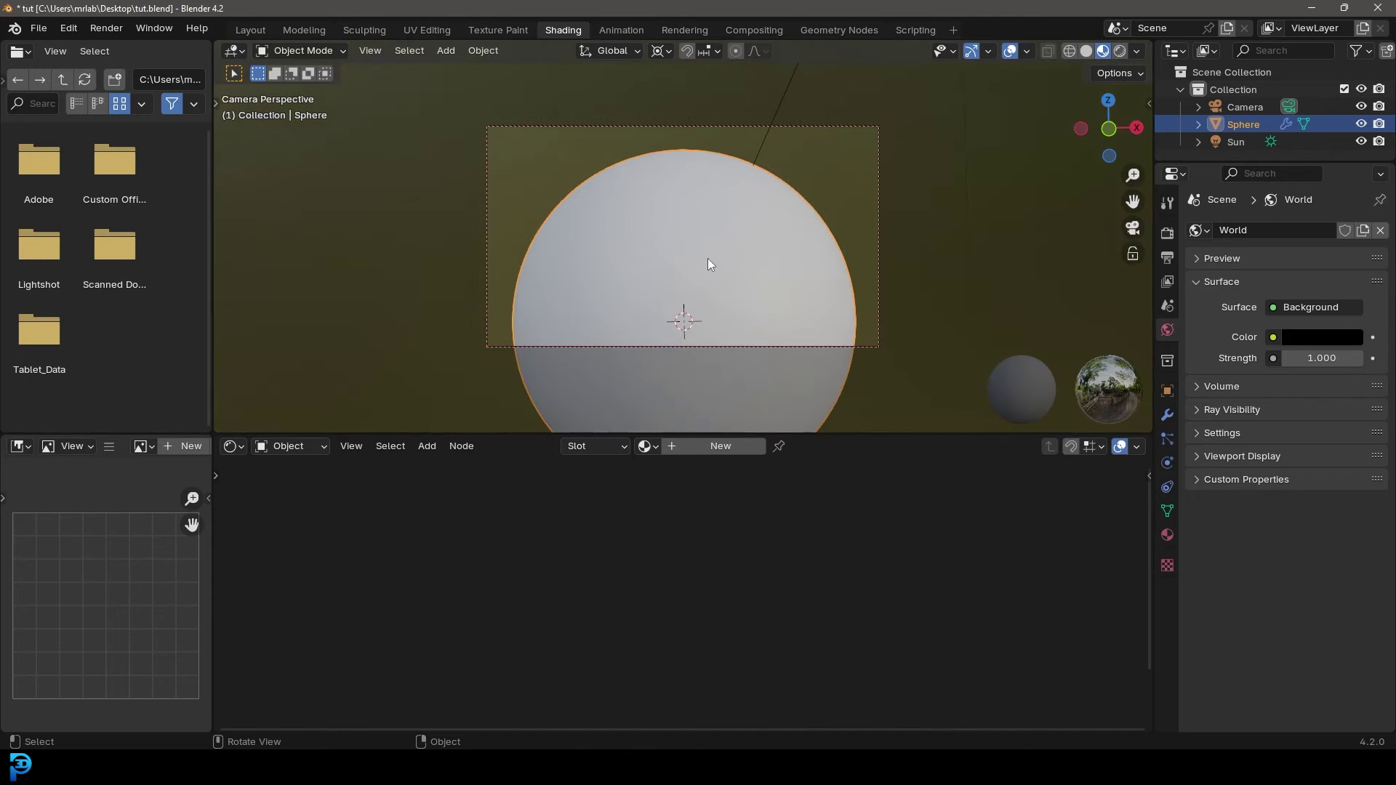
key(z)
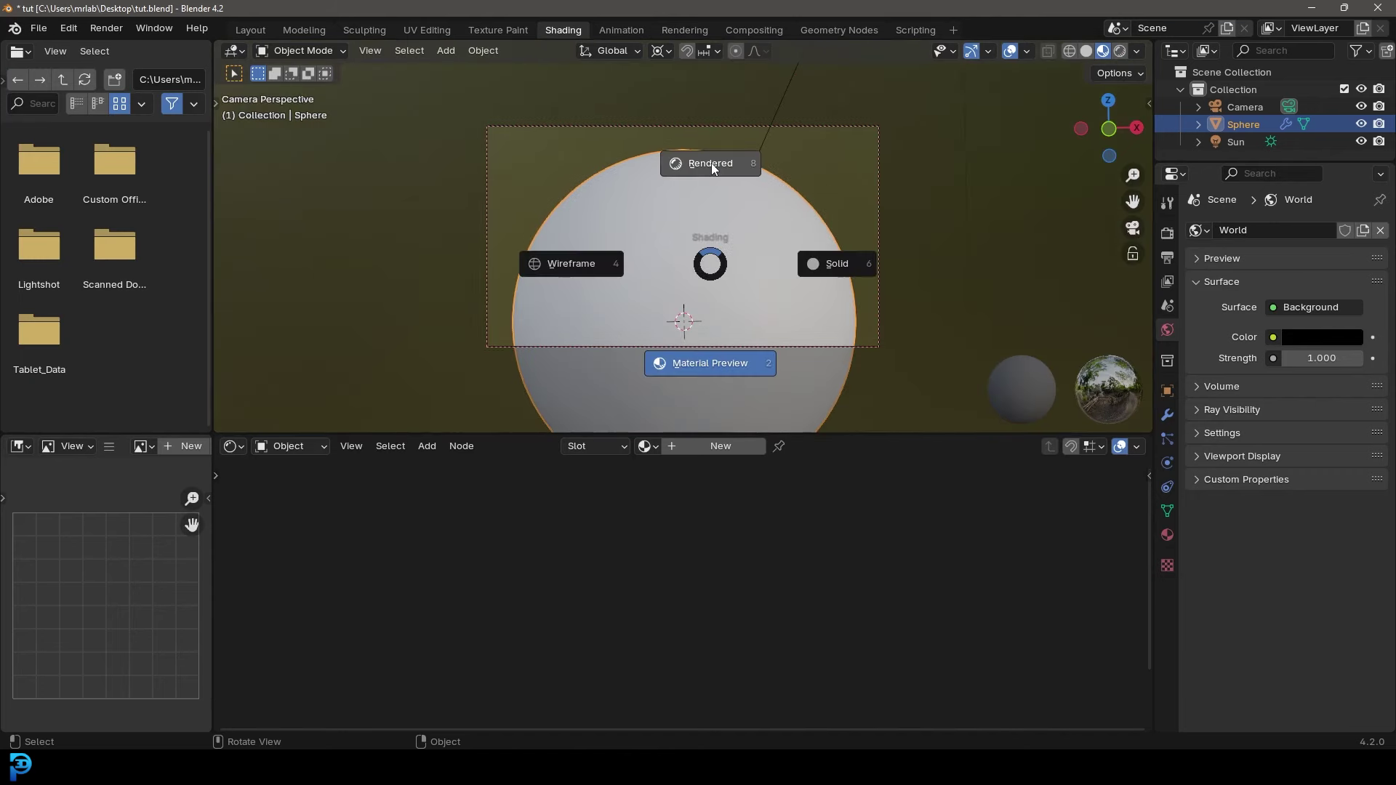
click(711, 164)
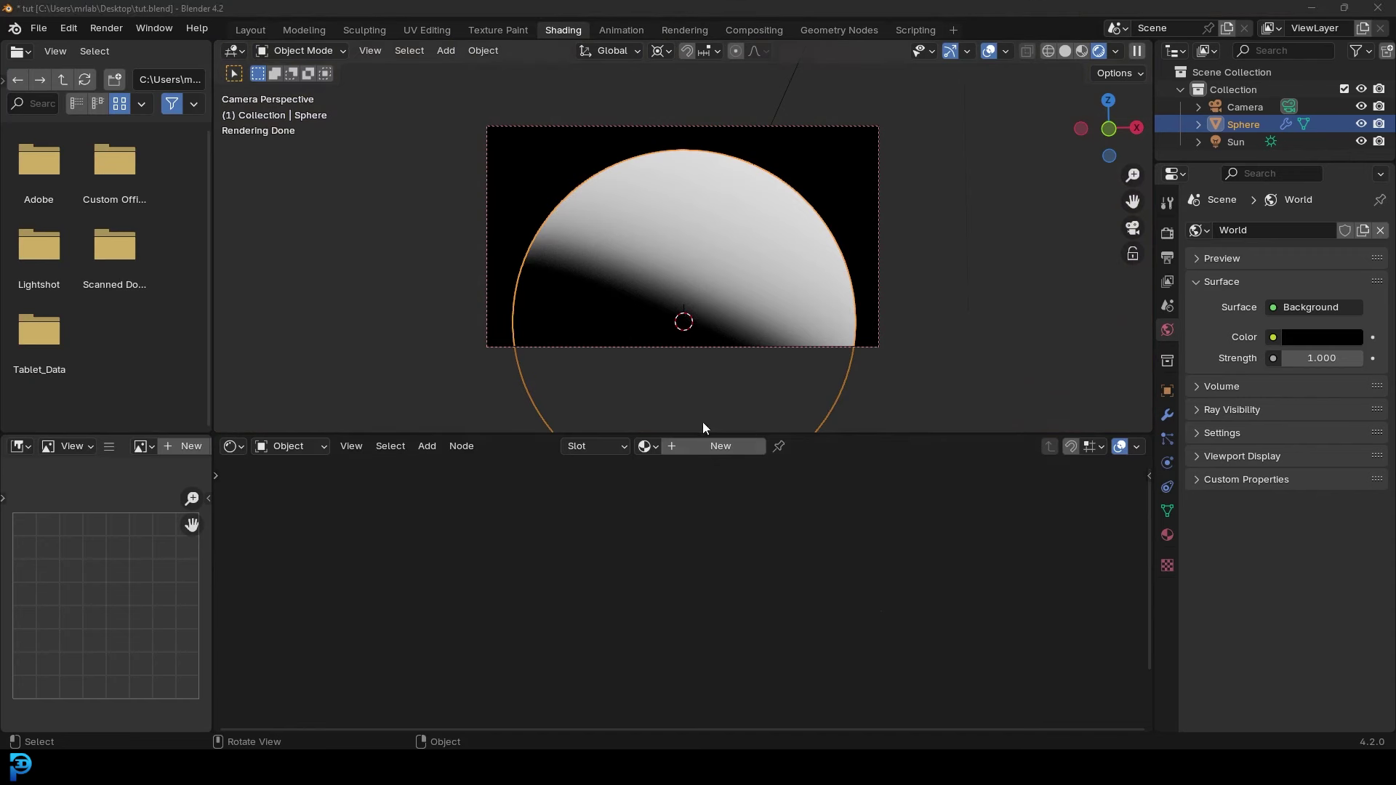
- Create a new material on the sphere and name it Planet
click(709, 446)
double_click(704, 446)
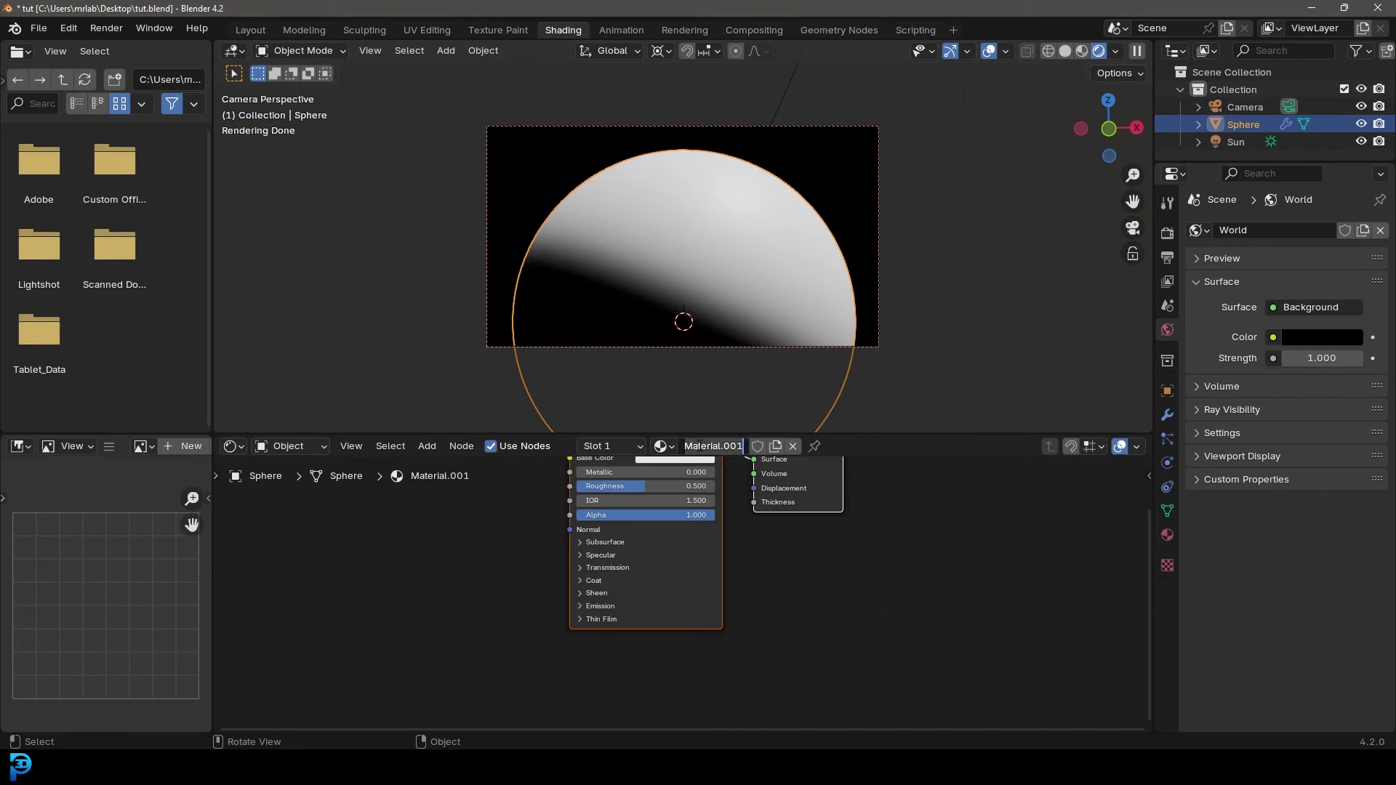
text(Planet)
key(Return)
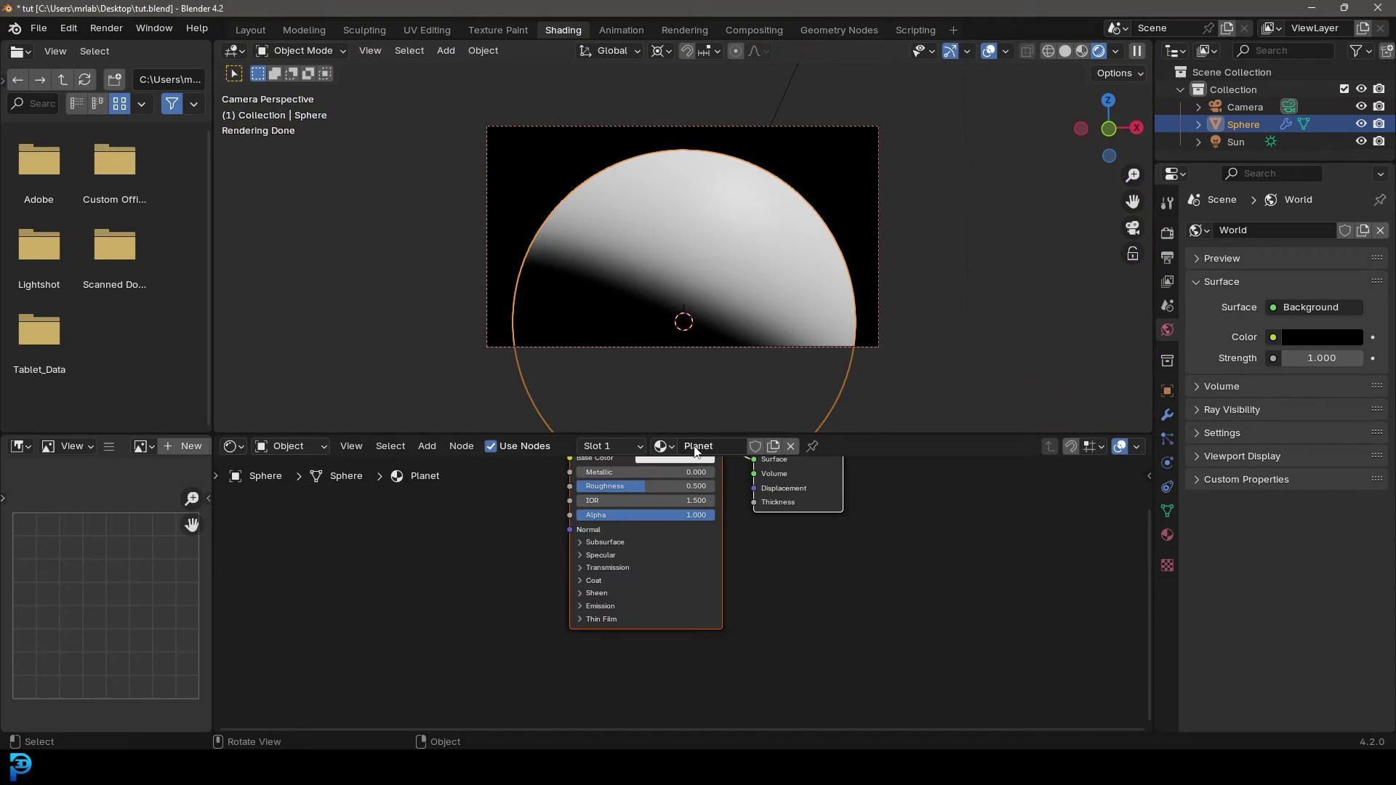
- Add a Noise Texture node and place it well to the left of the Principled BSDF
middle_drag(441, 512, 544, 639)
scroll(543, 639, up, 5)
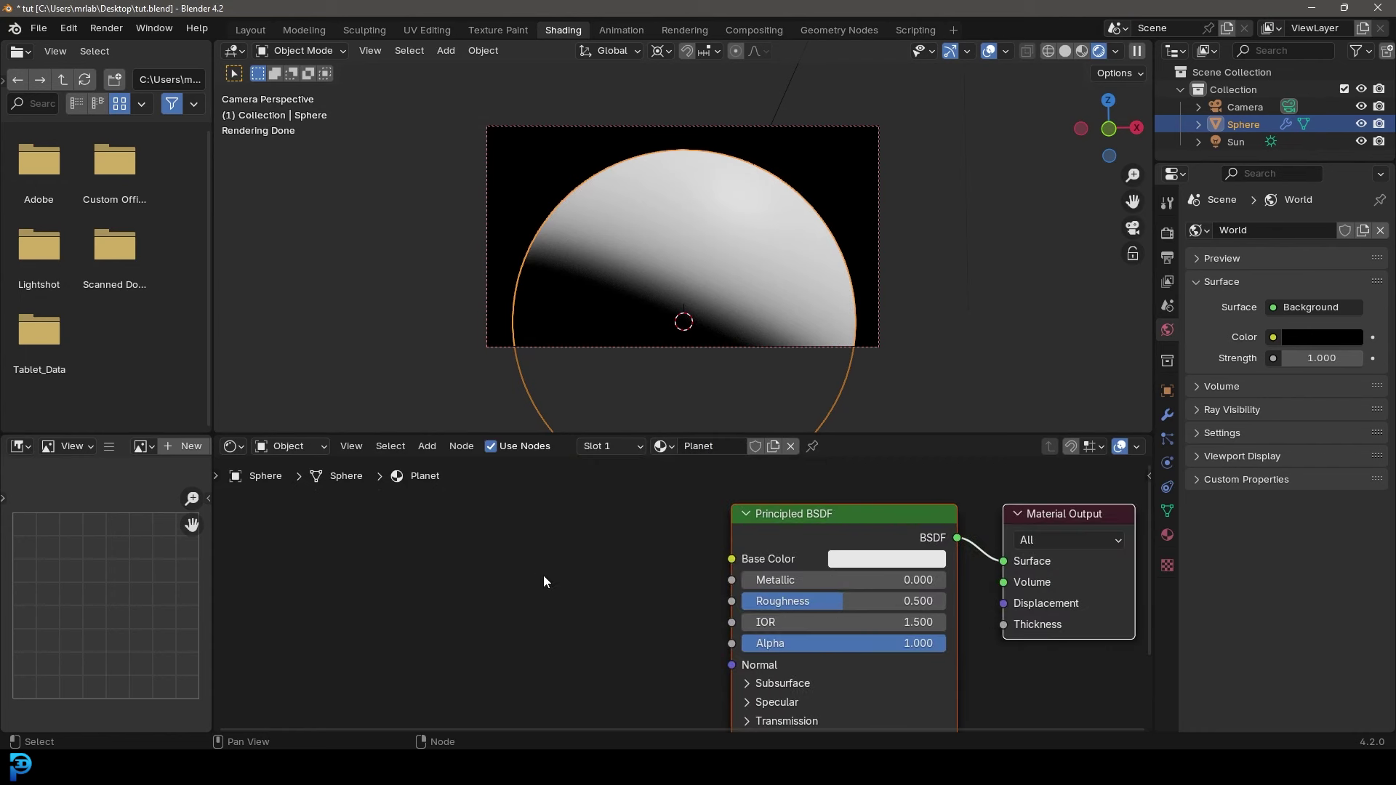
key(shift+a)
click(499, 538)
text(nois)
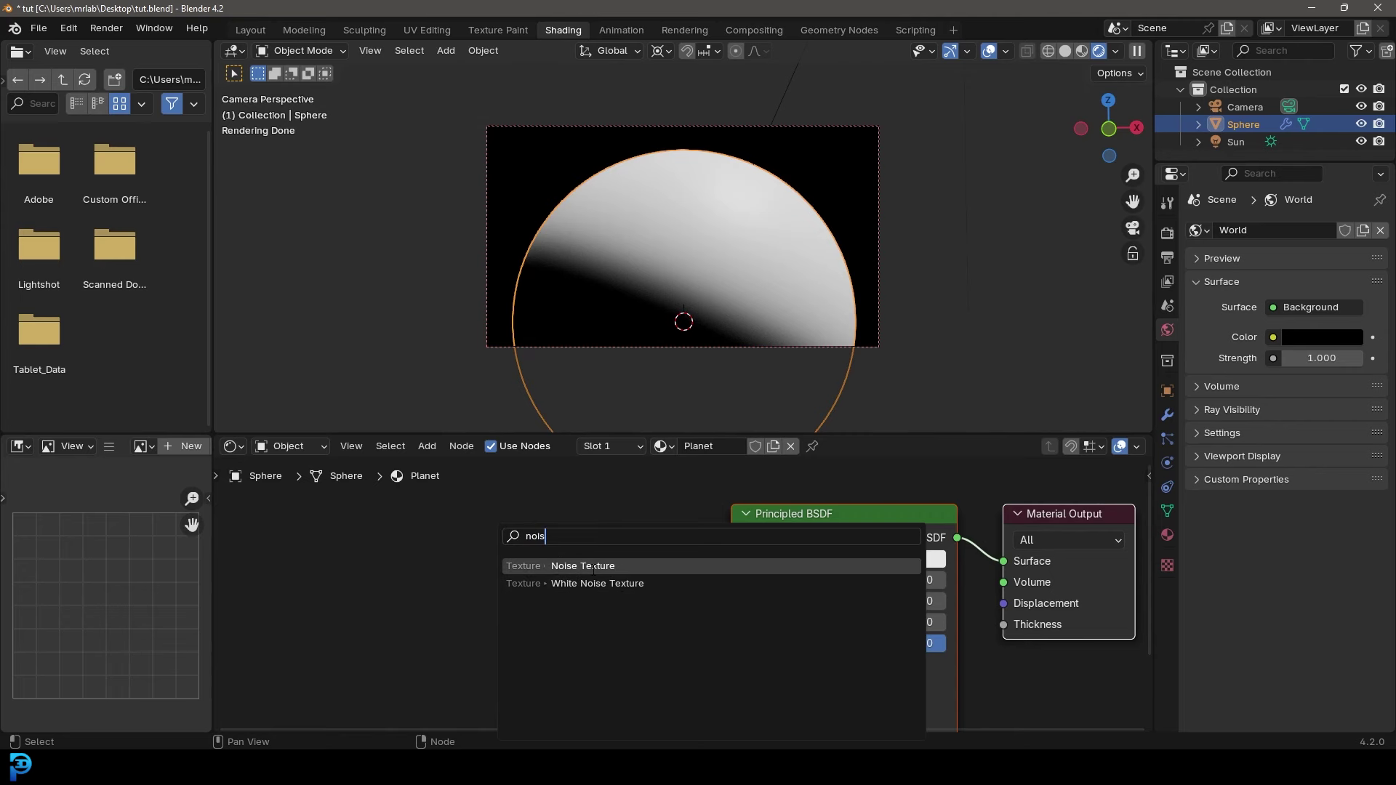
click(574, 566)
click(334, 519)
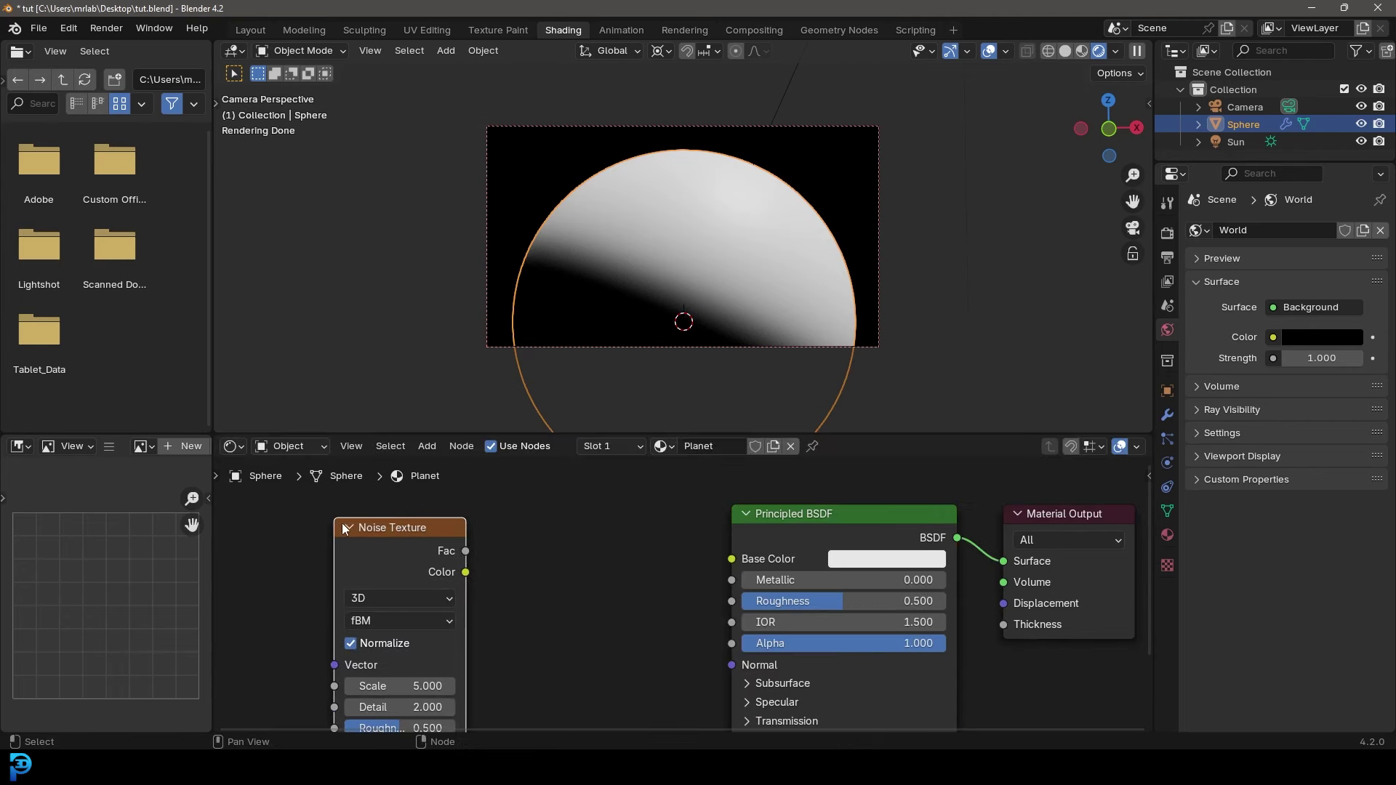
- Set the Noise Texture type to Ridged Multifractal and connect its Fac output to the Principled BSDF's Base Color
click(377, 620)
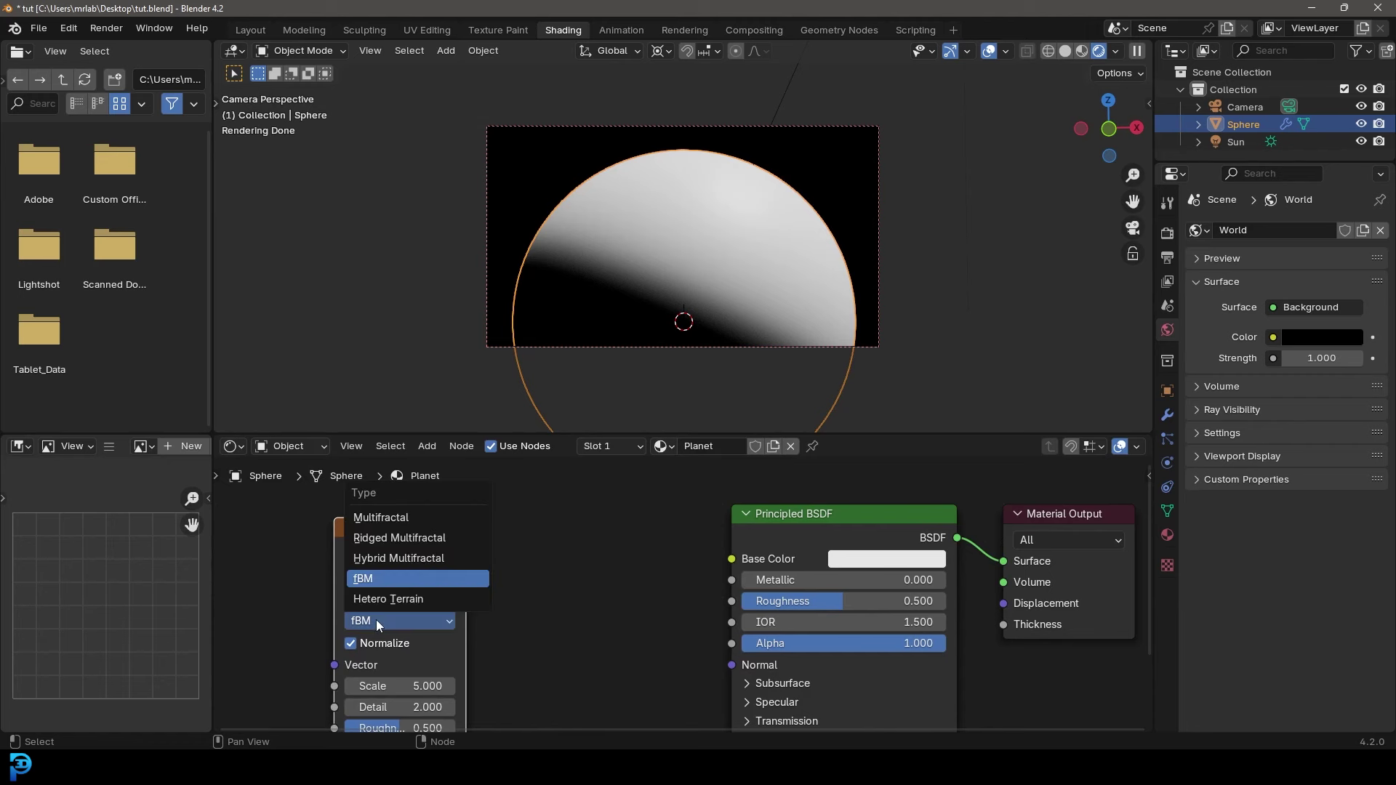
click(436, 538)
key(Home)
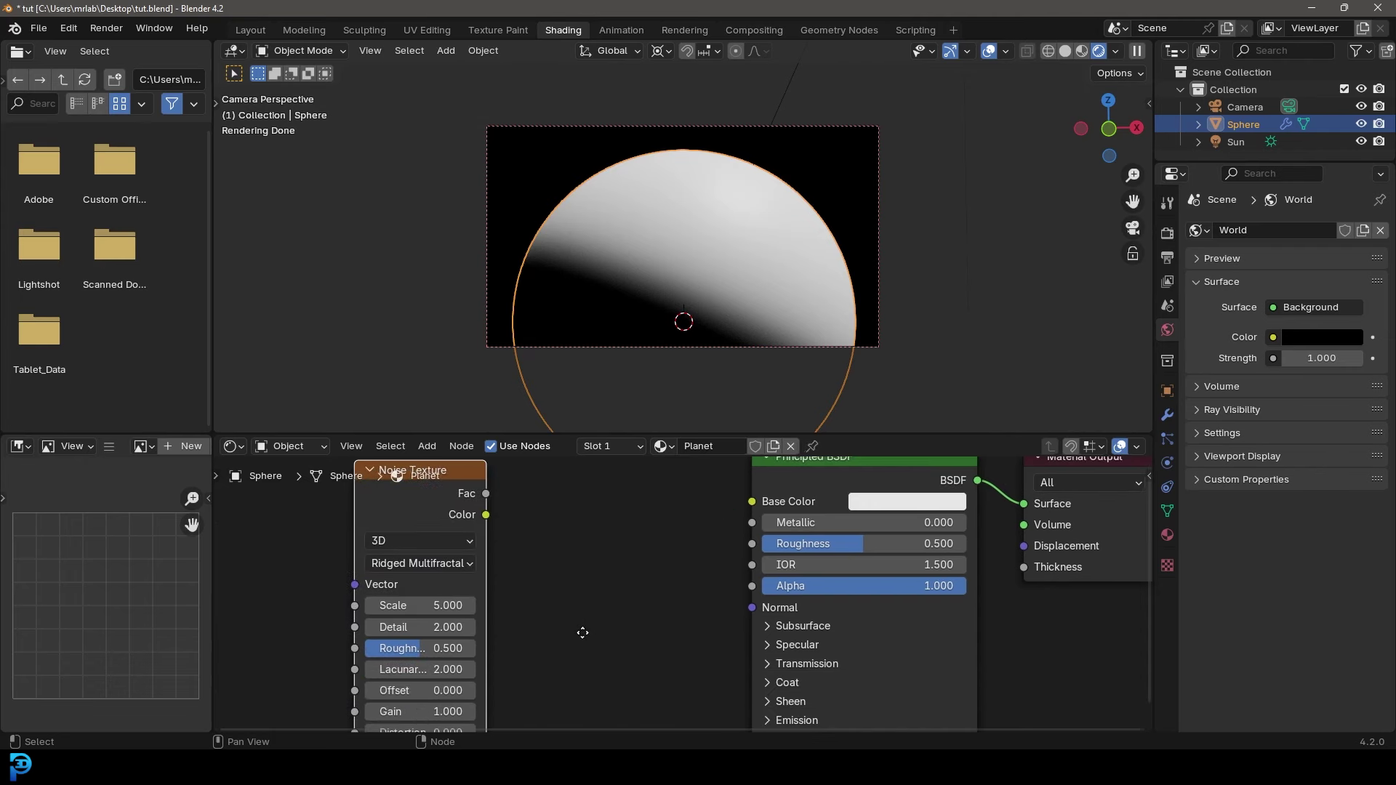
drag(443, 513, 358, 539)
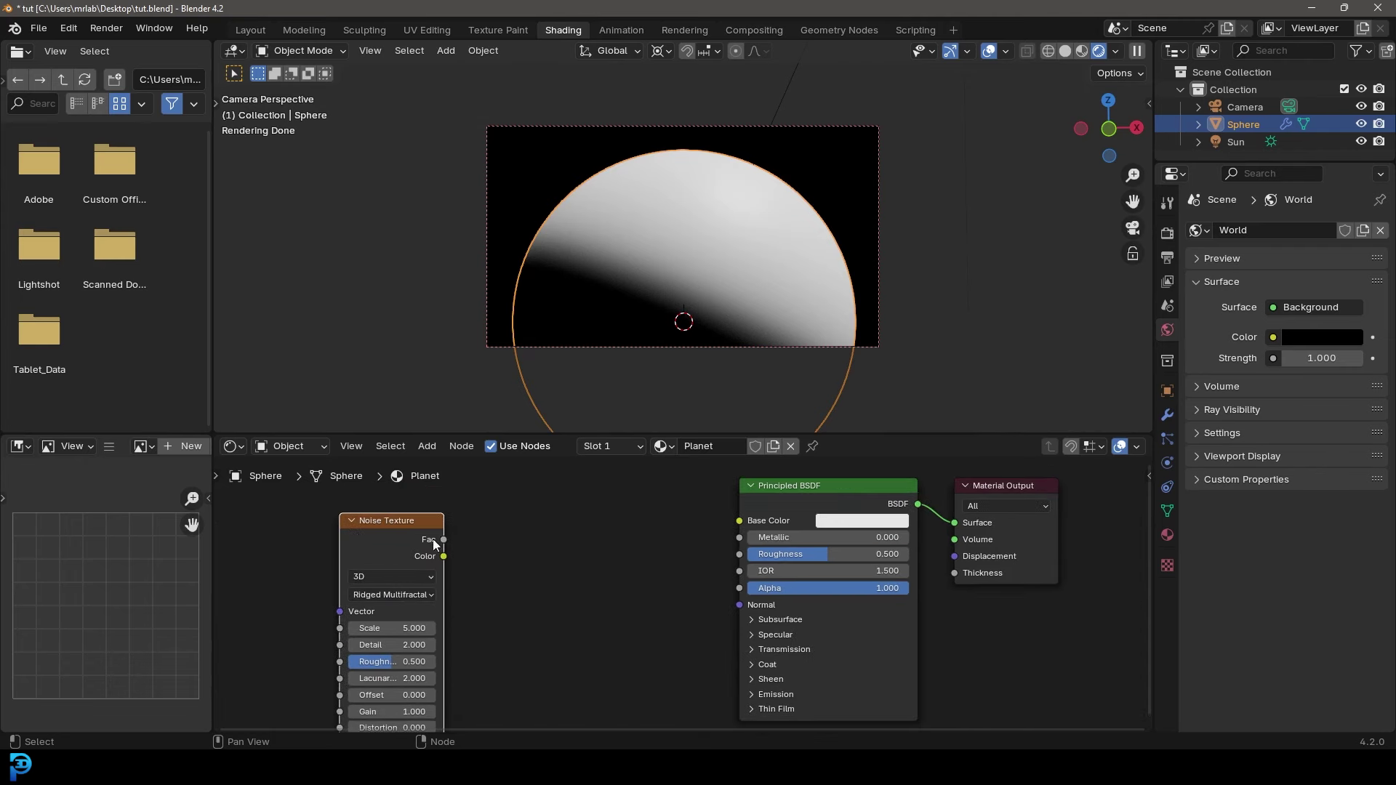
drag(445, 539, 742, 522)
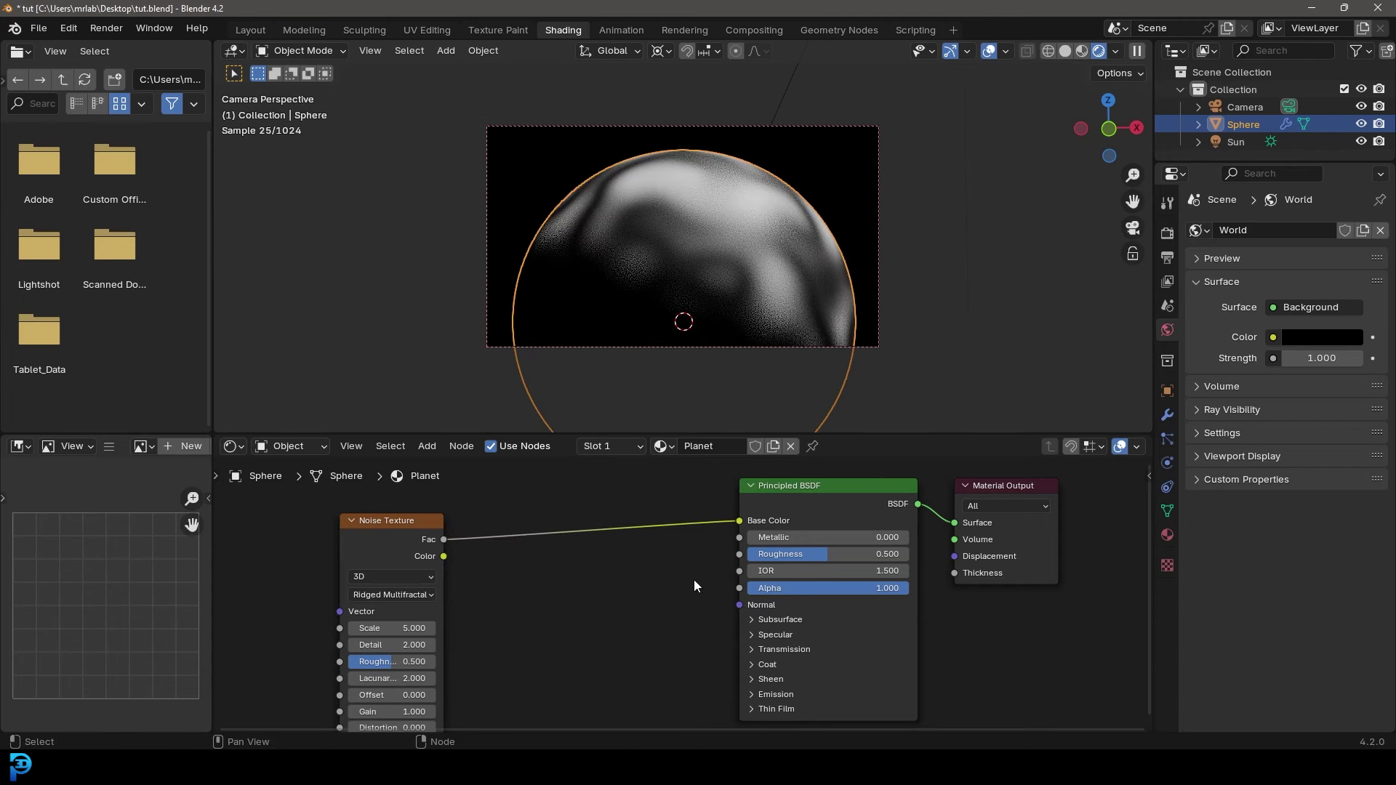
- Insert a Color Ramp node into the link between the Noise Texture and the Principled BSDF
middle_drag(586, 557, 643, 578)
scroll(643, 579, up, 2)
key(shift+a)
click(658, 513)
text(color)
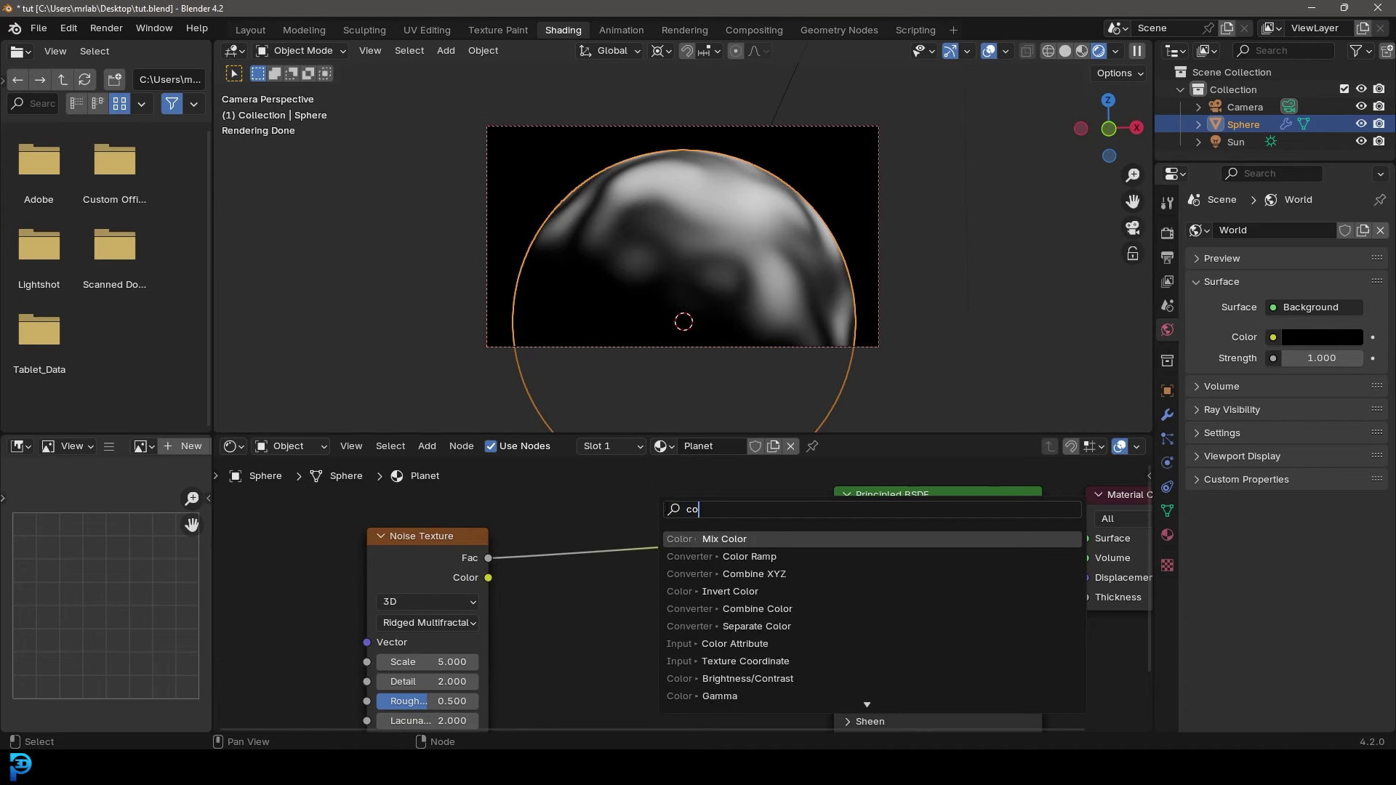
click(751, 554)
click(586, 499)
scroll(534, 702, down, 4)
middle_drag(517, 703, 592, 617)
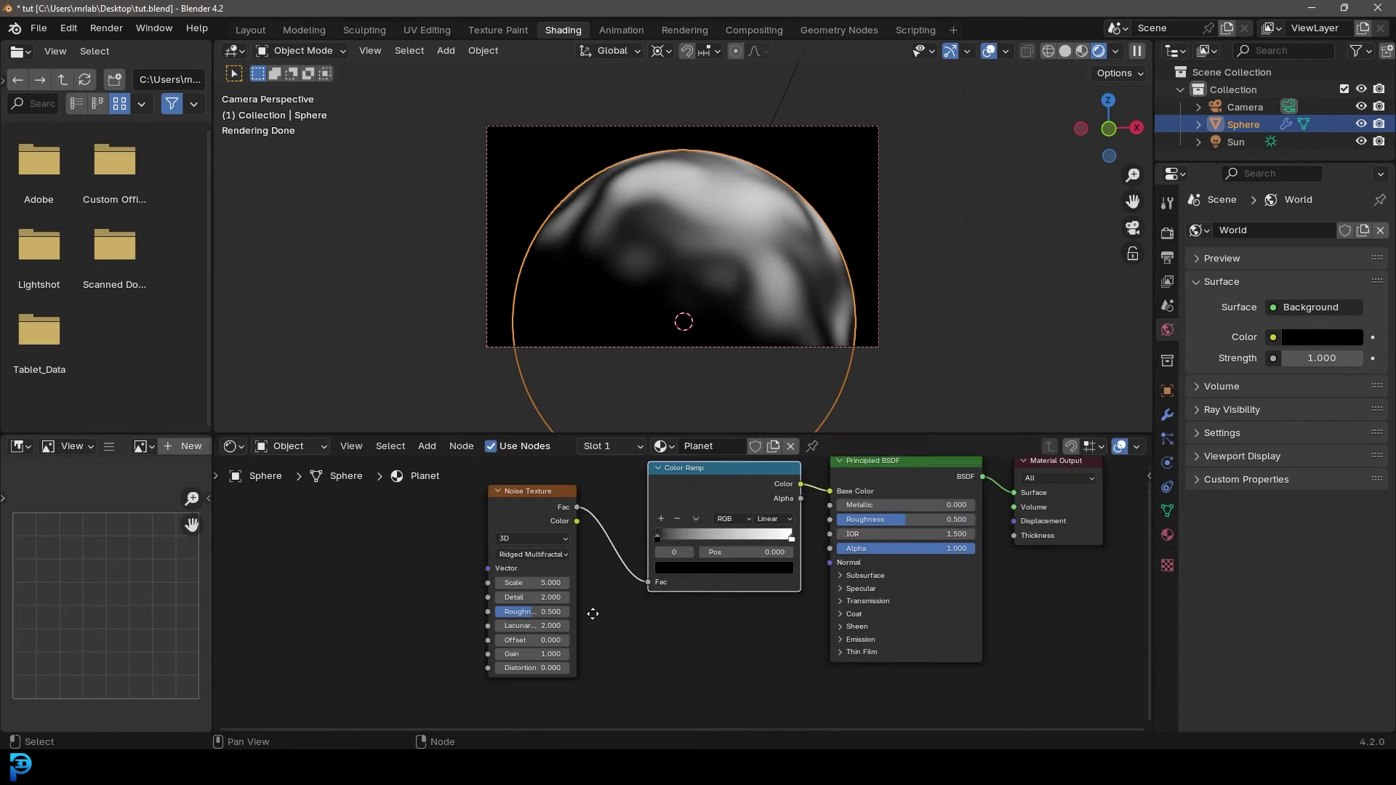
scroll(524, 616, up, 2)
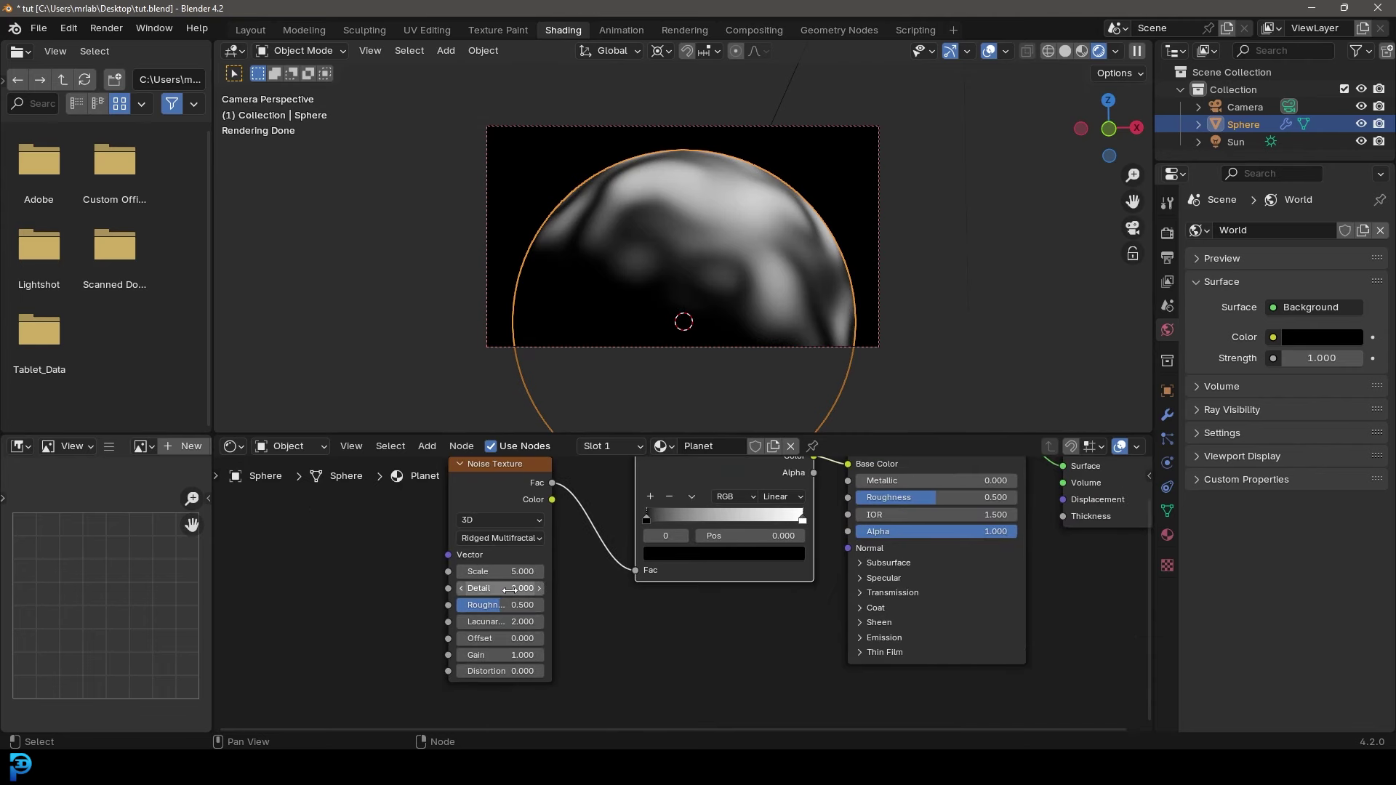
- Set the Noise Texture's Detail to 15 and its Roughness to 1
scroll(567, 612, up, 2)
double_click(404, 586)
text(15)
key(Return)
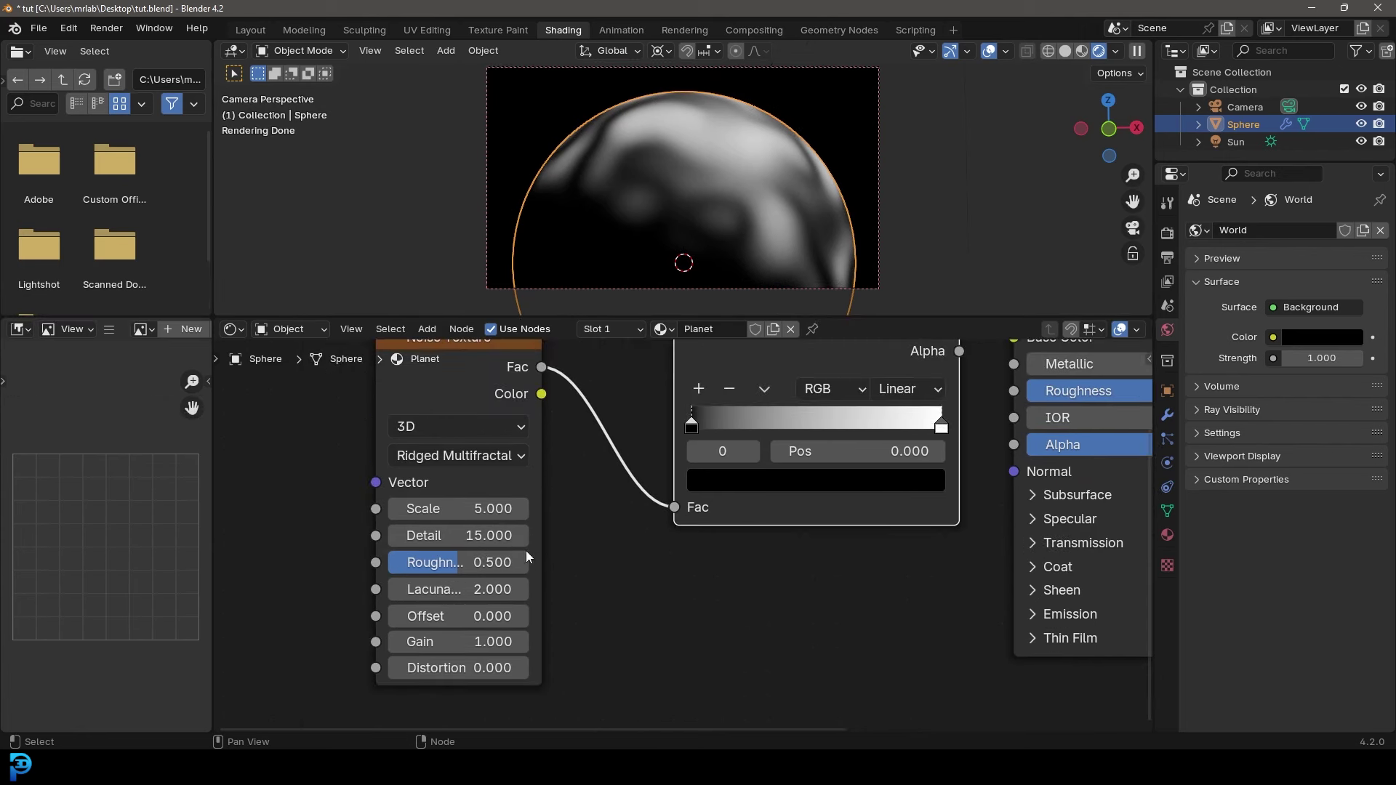
double_click(490, 563)
text(1)
key(Return)
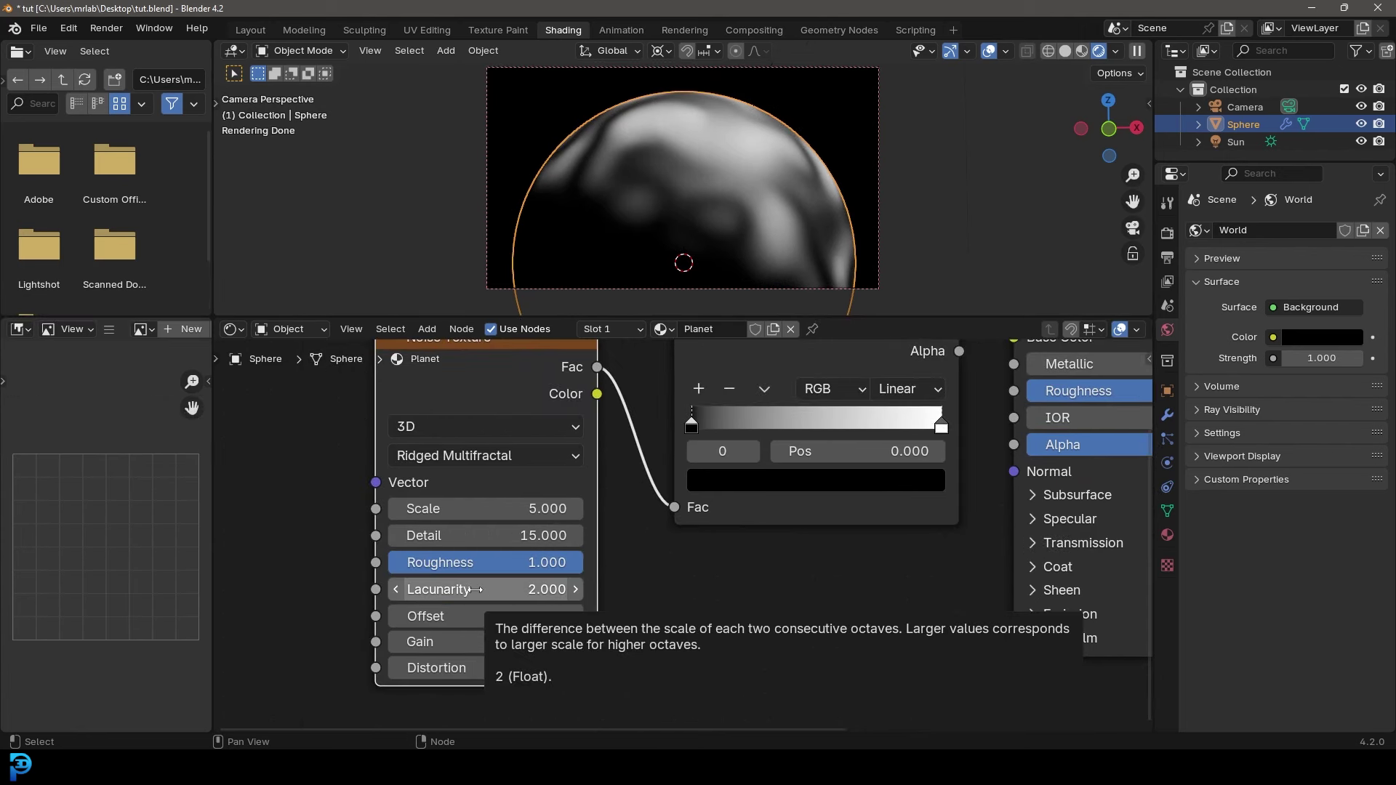
- Confirm a Lacunarity of 2 and set the Gain to 62 on the Noise Texture
double_click(476, 589)
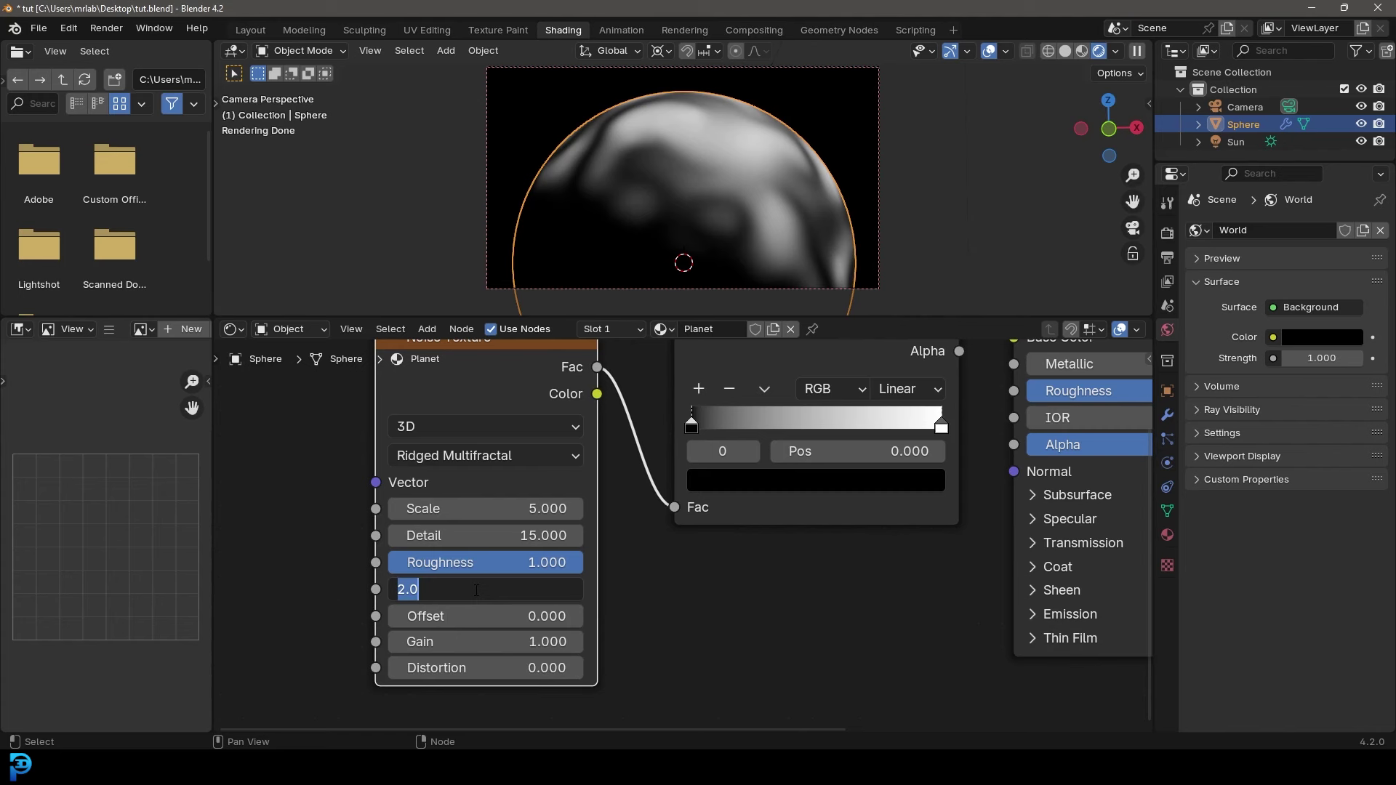
key(Return)
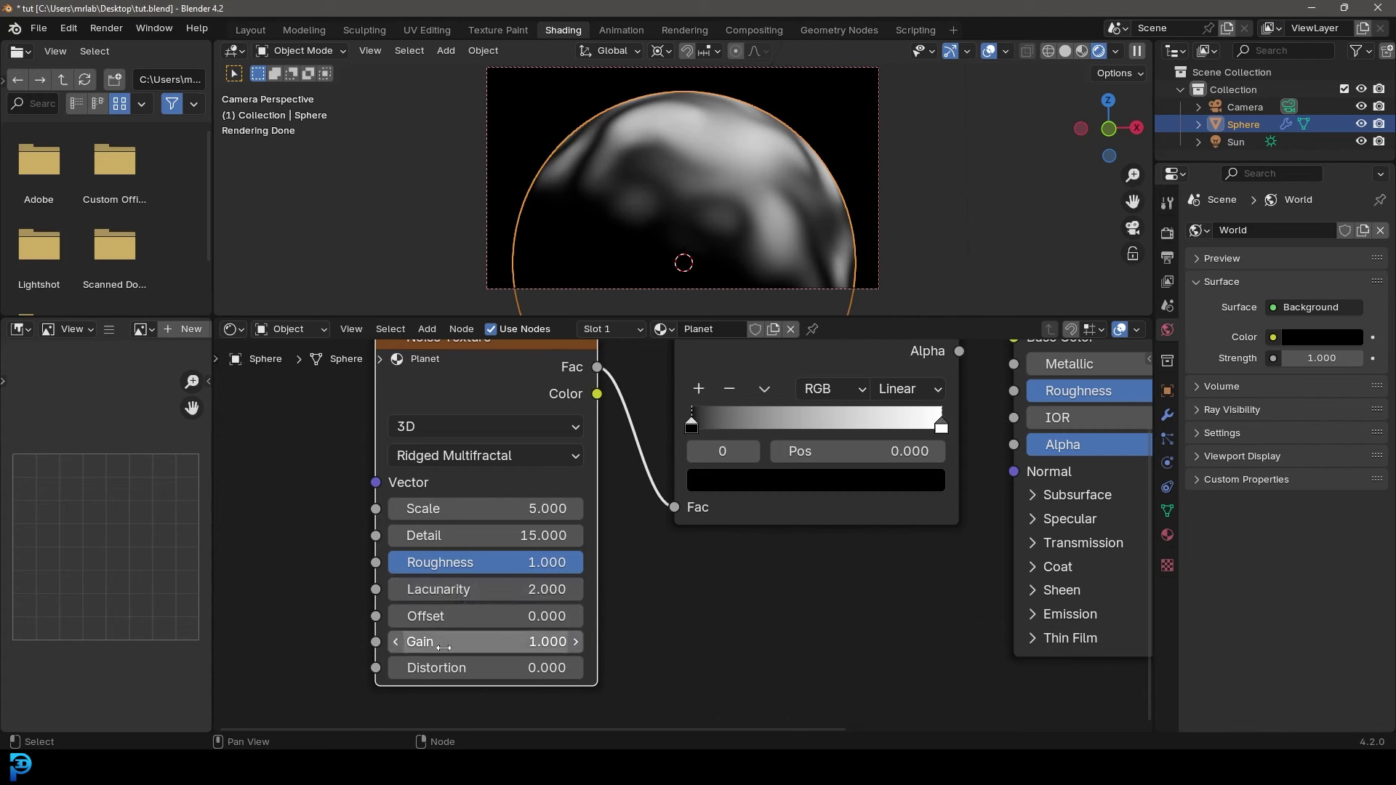
double_click(469, 640)
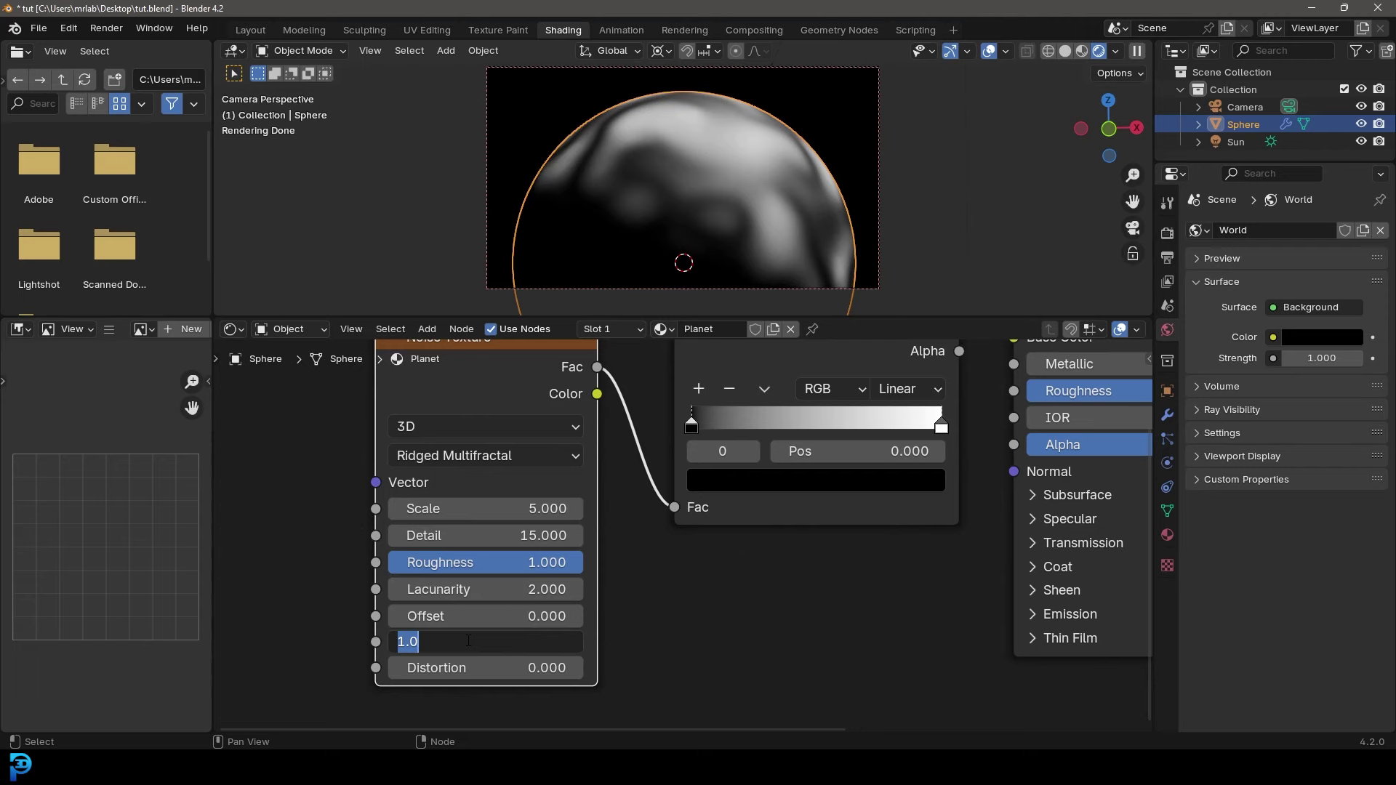
text(62)
key(Return)
scroll(730, 181, up, 5)
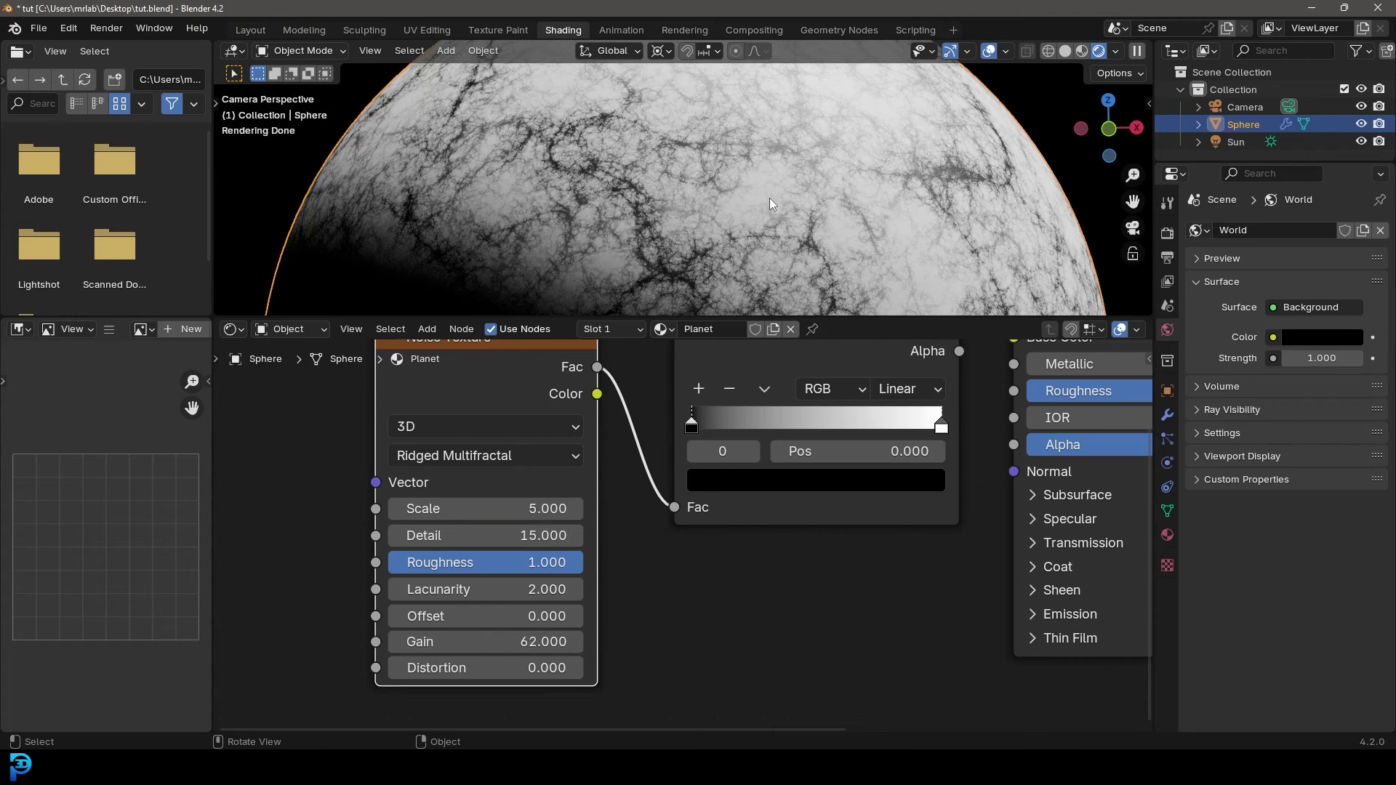
- Add a Texture Coordinate node well before the Noise Texture and connect its Generated output to the Noise Texture's Vector input
scroll(673, 522, down, 3)
middle_drag(674, 522, 938, 589)
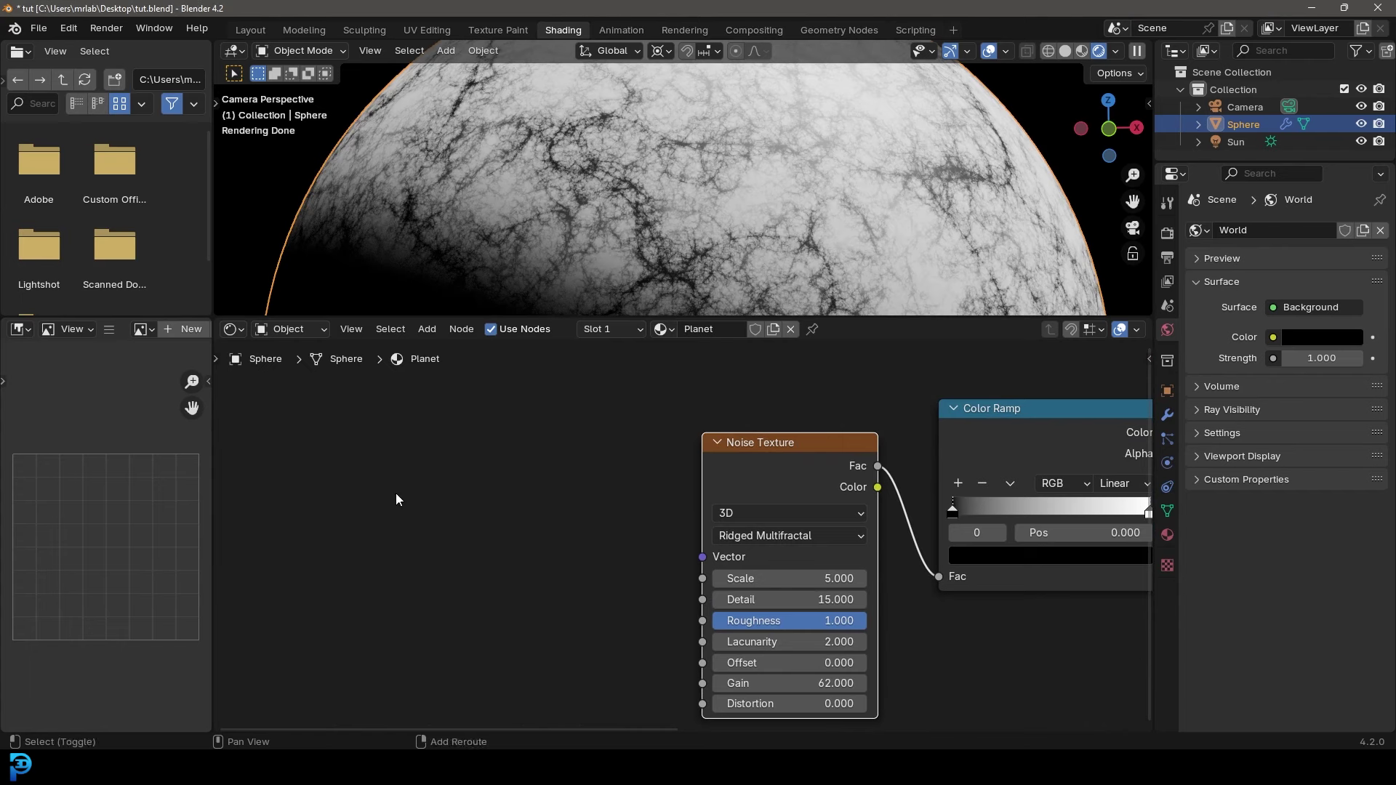
key(shift+a)
click(363, 490)
text(text)
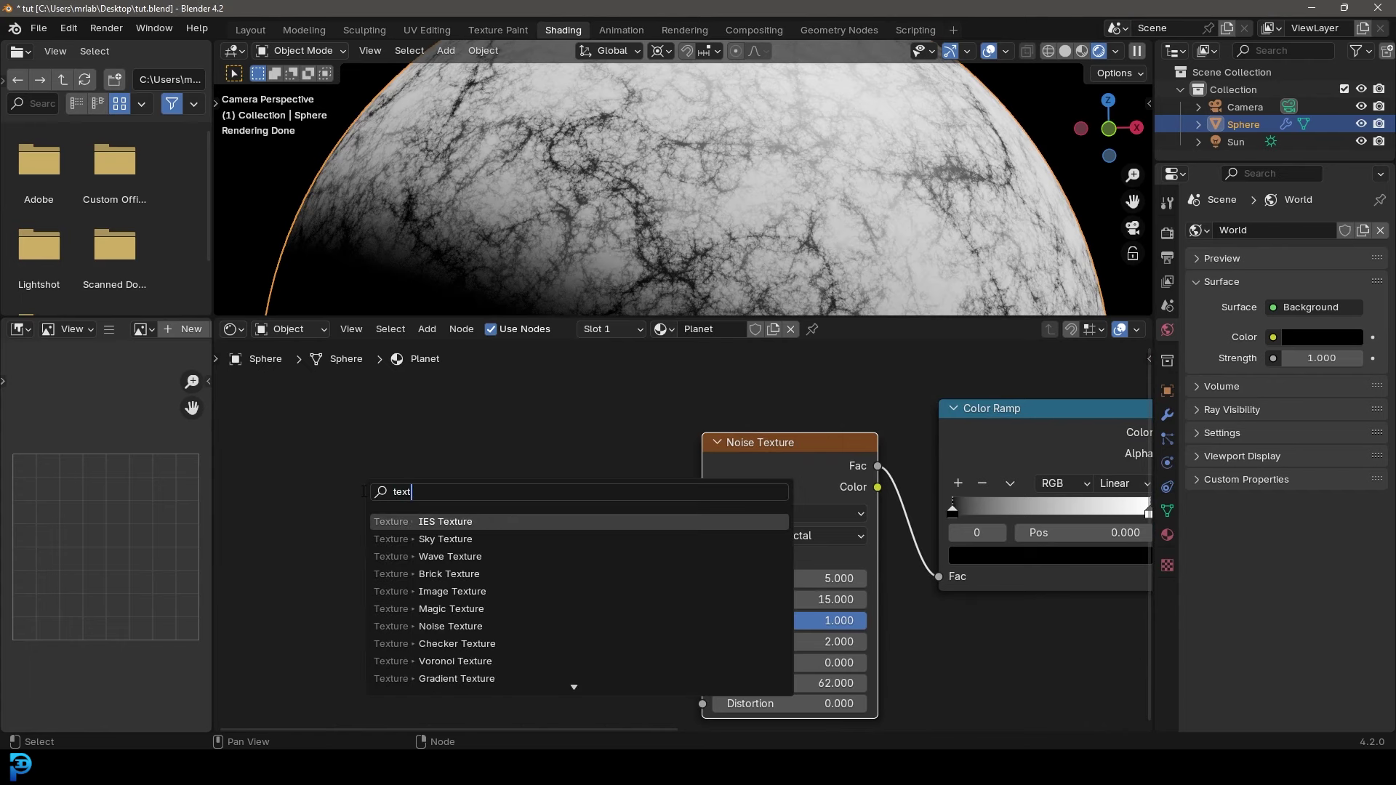
text(ure coo)
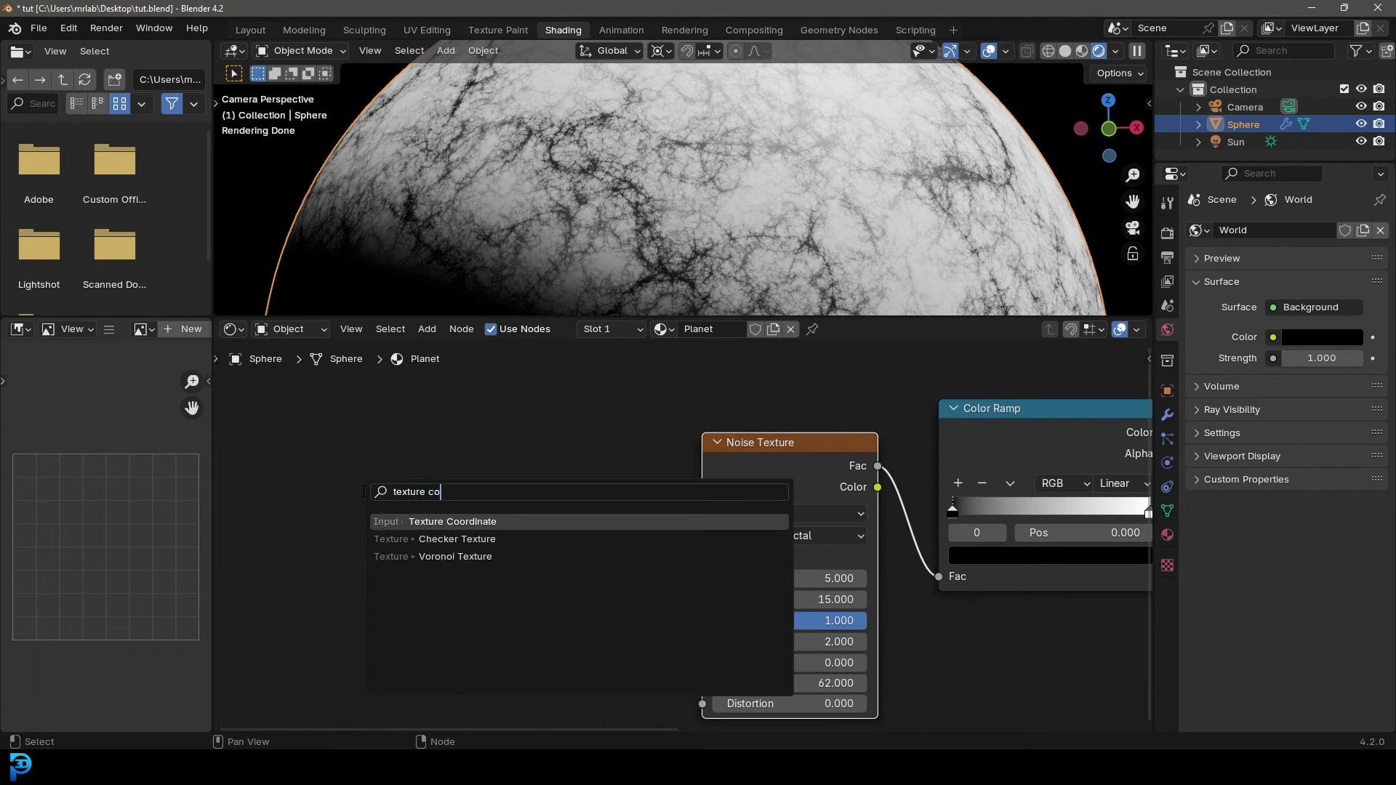
key(Return)
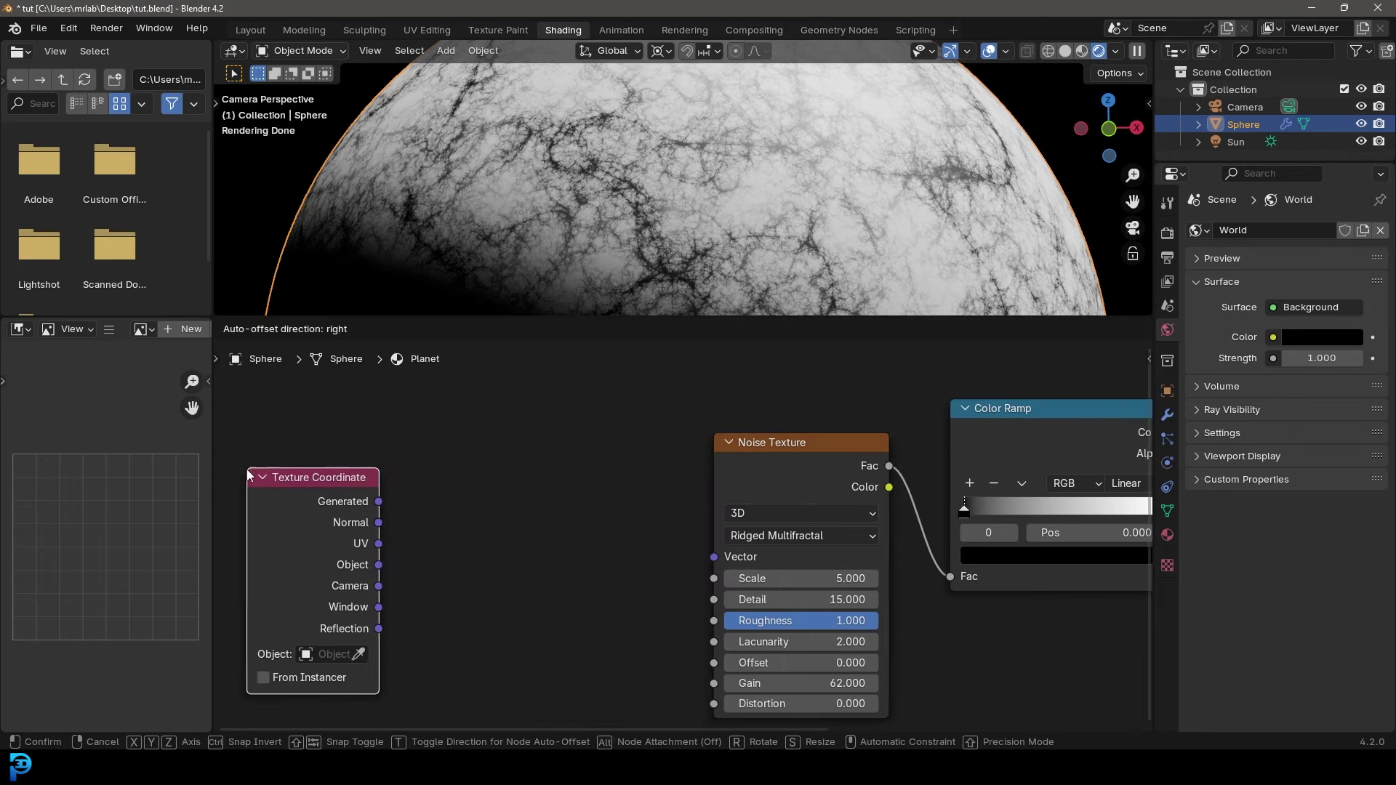
click(210, 454)
drag(378, 501, 713, 556)
scroll(396, 612, down, 4)
middle_drag(389, 612, 595, 527)
drag(536, 474, 342, 492)
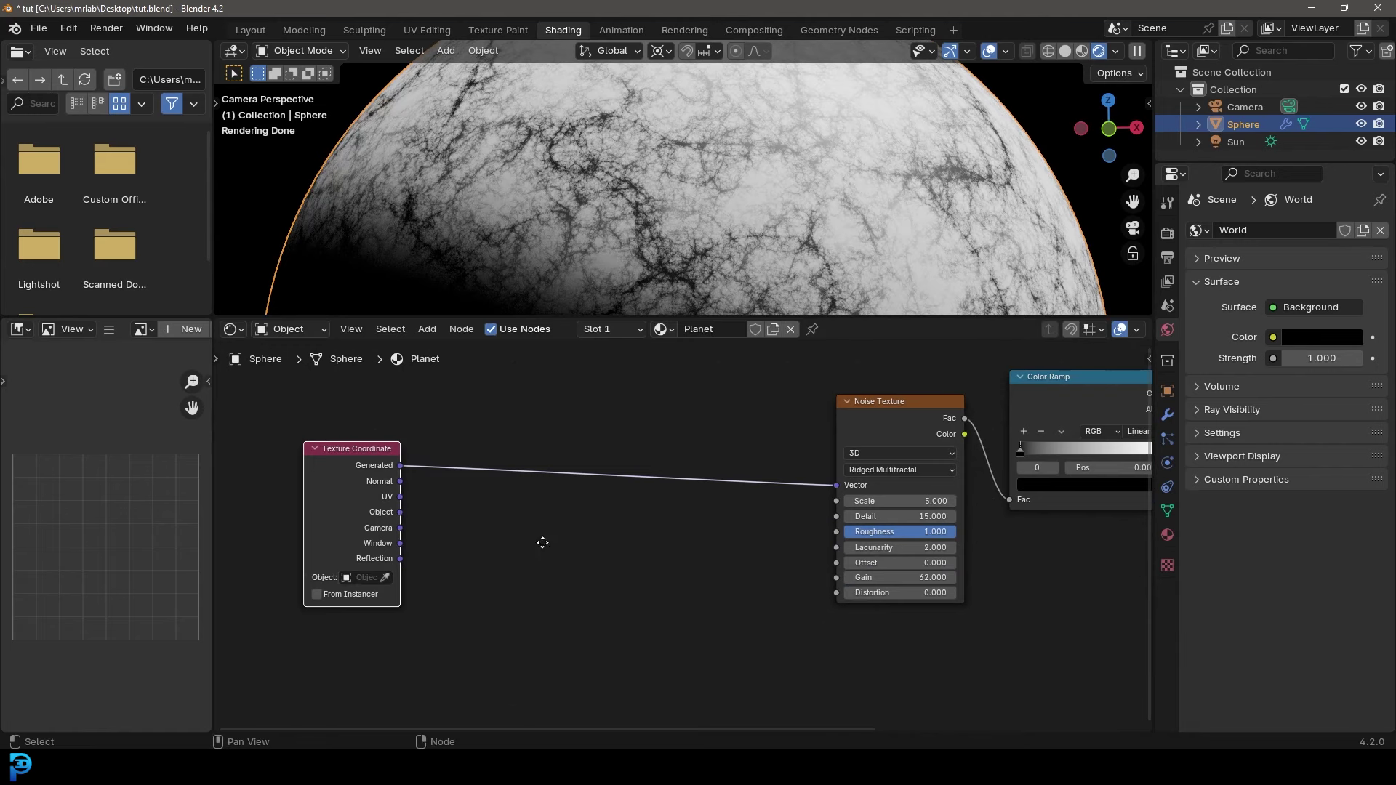
- Insert a Mix Color node into the link between the Texture Coordinate and the Noise Texture, using its A input
scroll(540, 542, up, 1)
key(shift+a)
click(625, 499)
text(mix c)
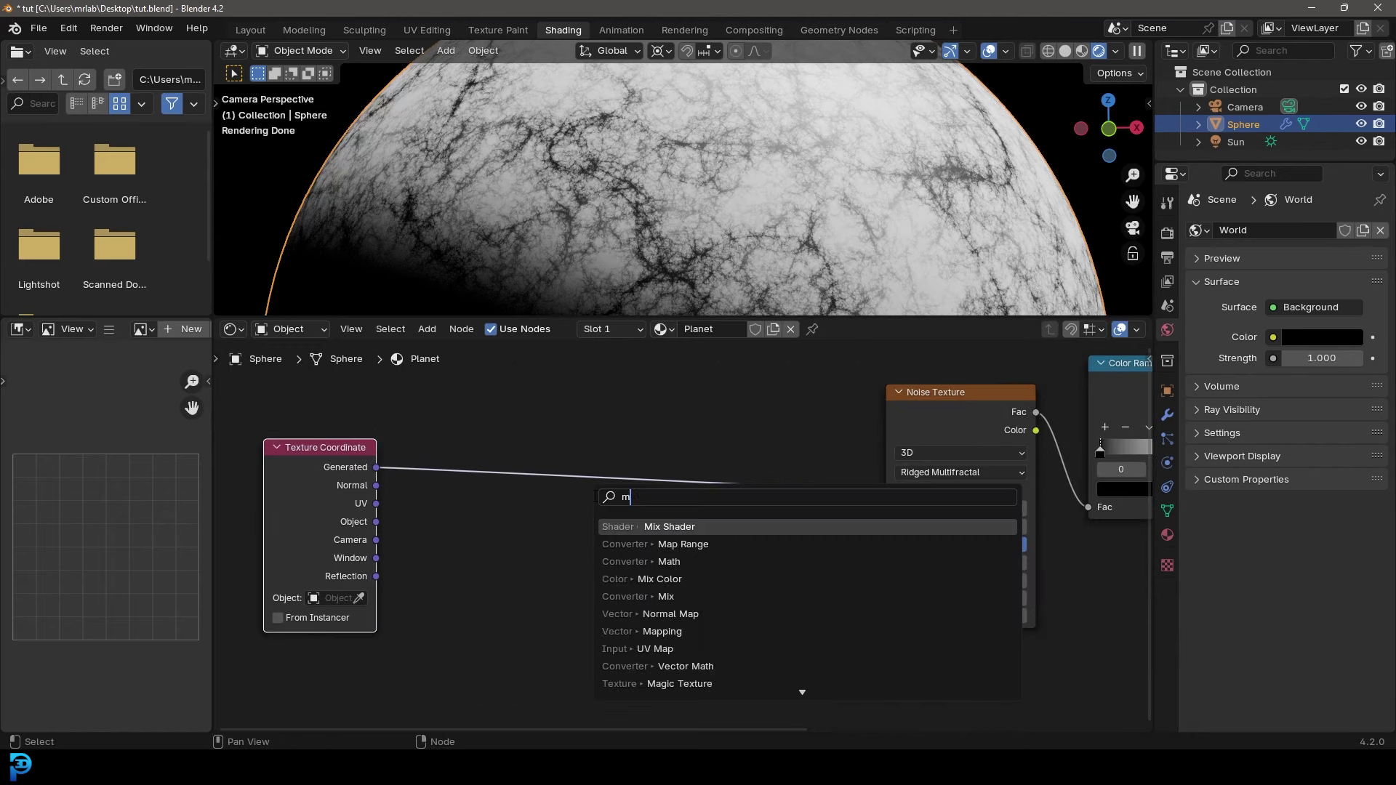
click(671, 529)
click(586, 434)
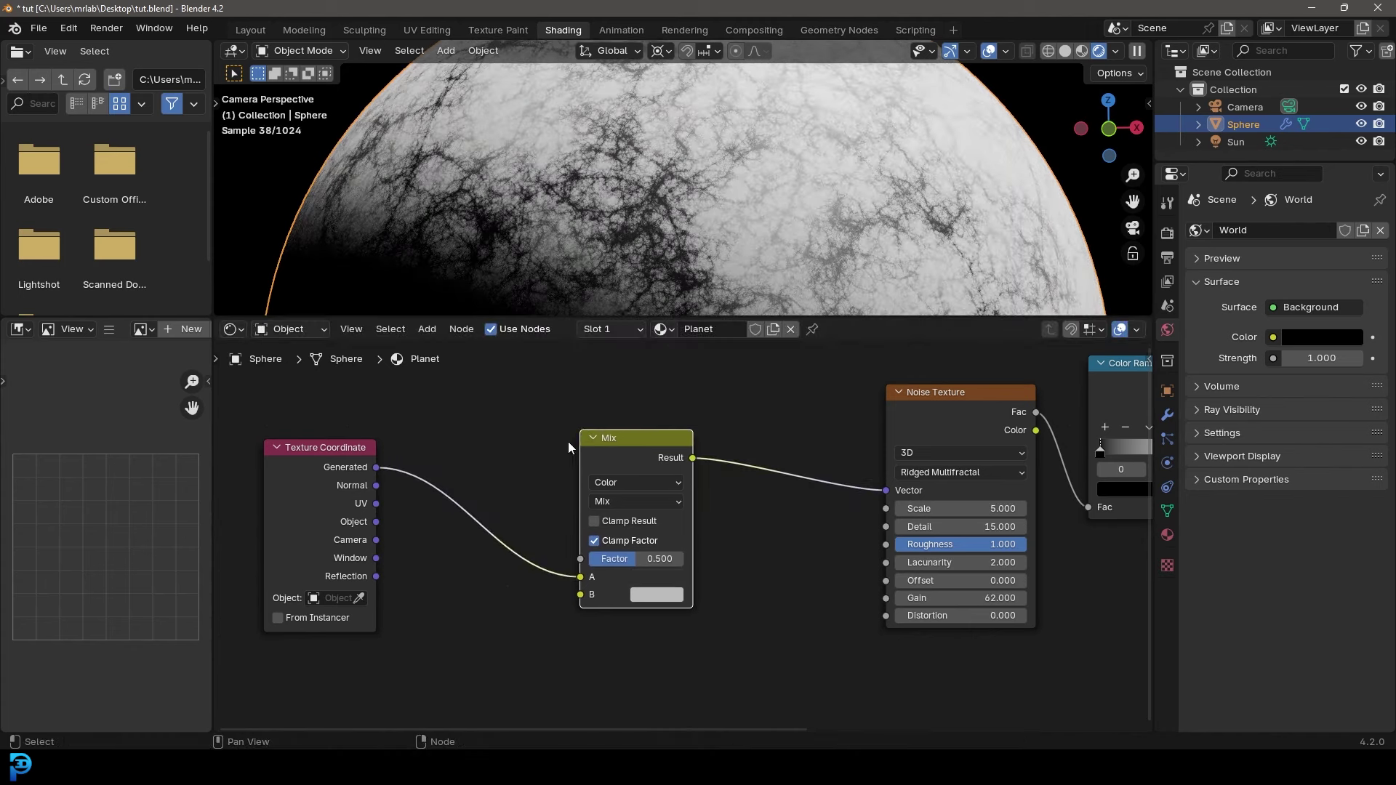
scroll(572, 445, up, 1)
mouse_move(554, 589)
mouse_down()
mouse_move(492, 585)
mouse_move(554, 589)
mouse_up()
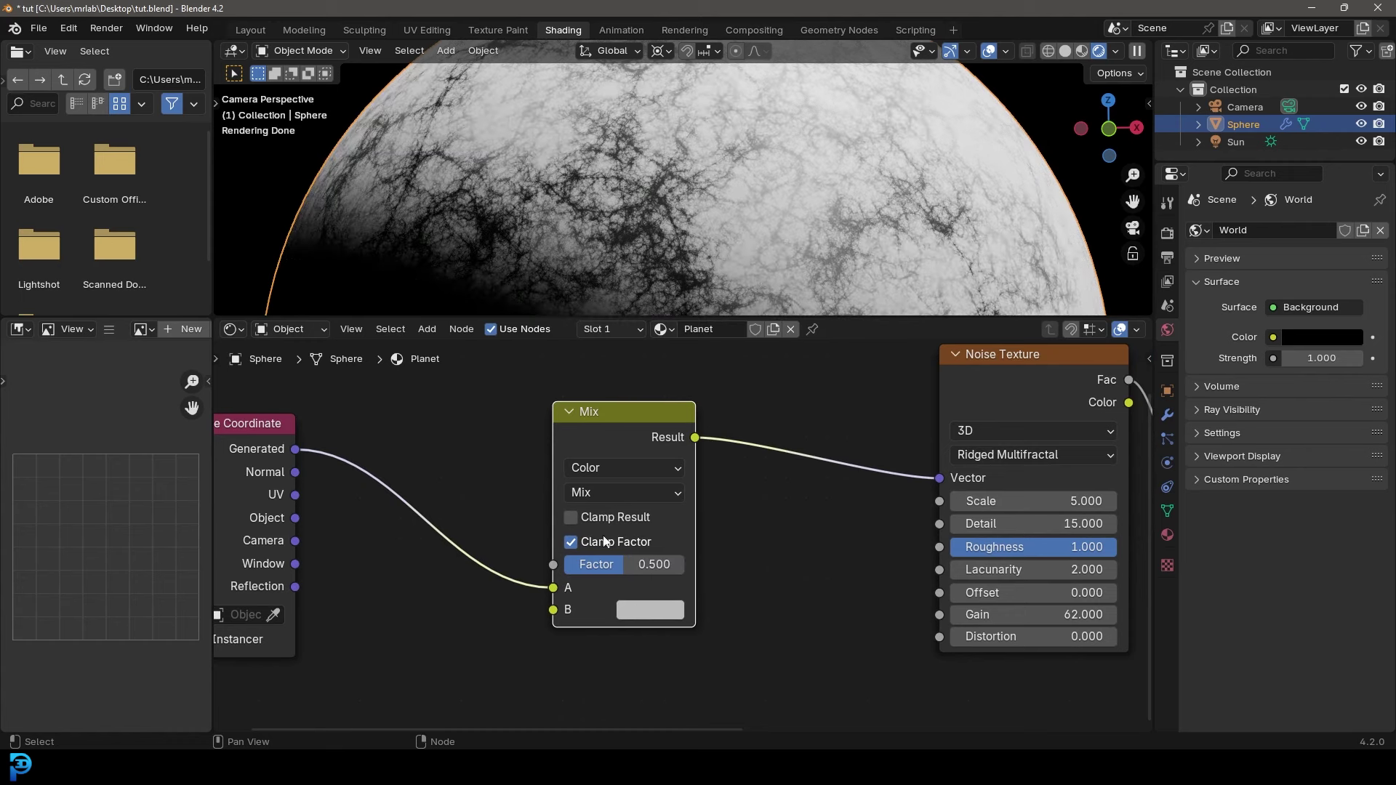
- Duplicate the Noise Texture, place the copy below the Texture Coordinate node and connect its Fac output to the Mix node's B input
scroll(451, 673, down, 2)
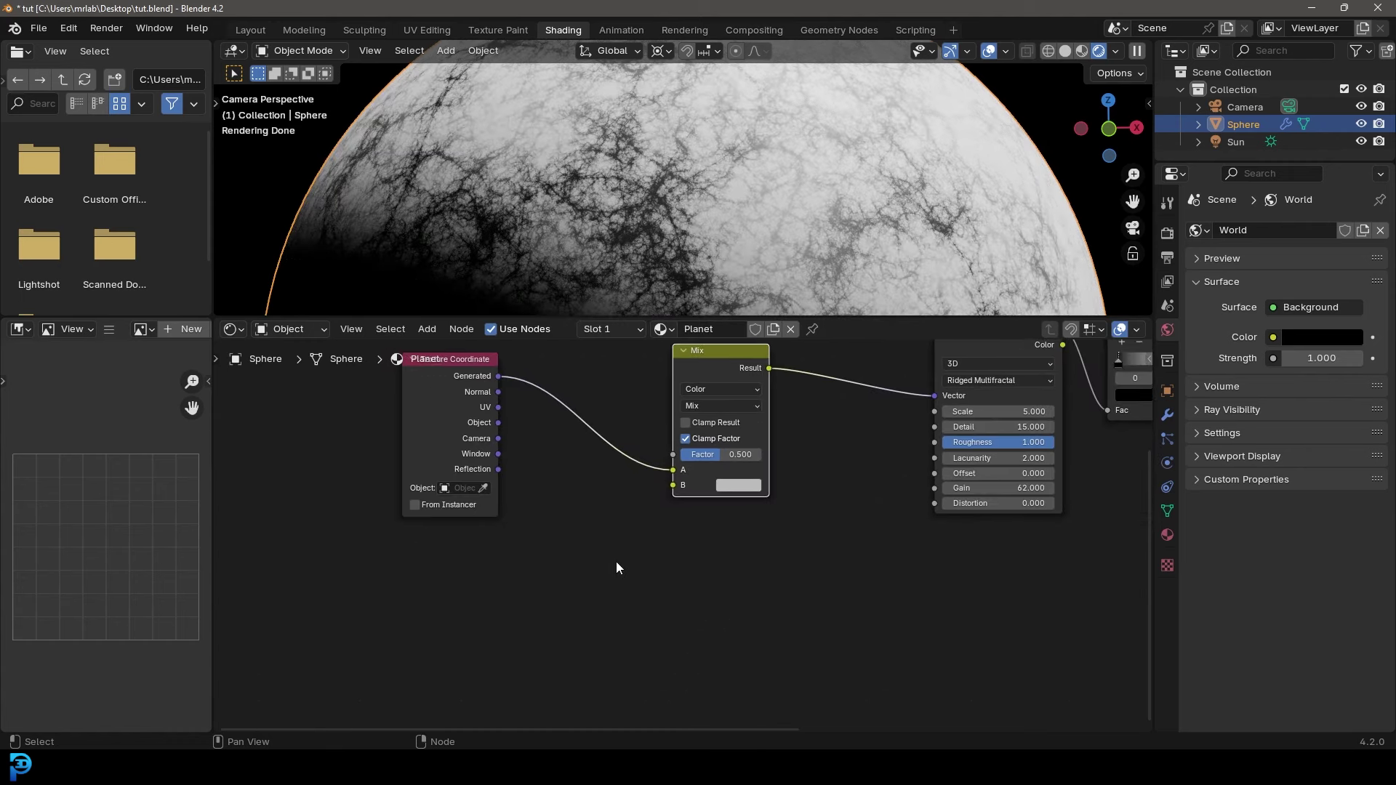
scroll(676, 570, down, 1)
click(857, 412)
scroll(865, 409, up, 1)
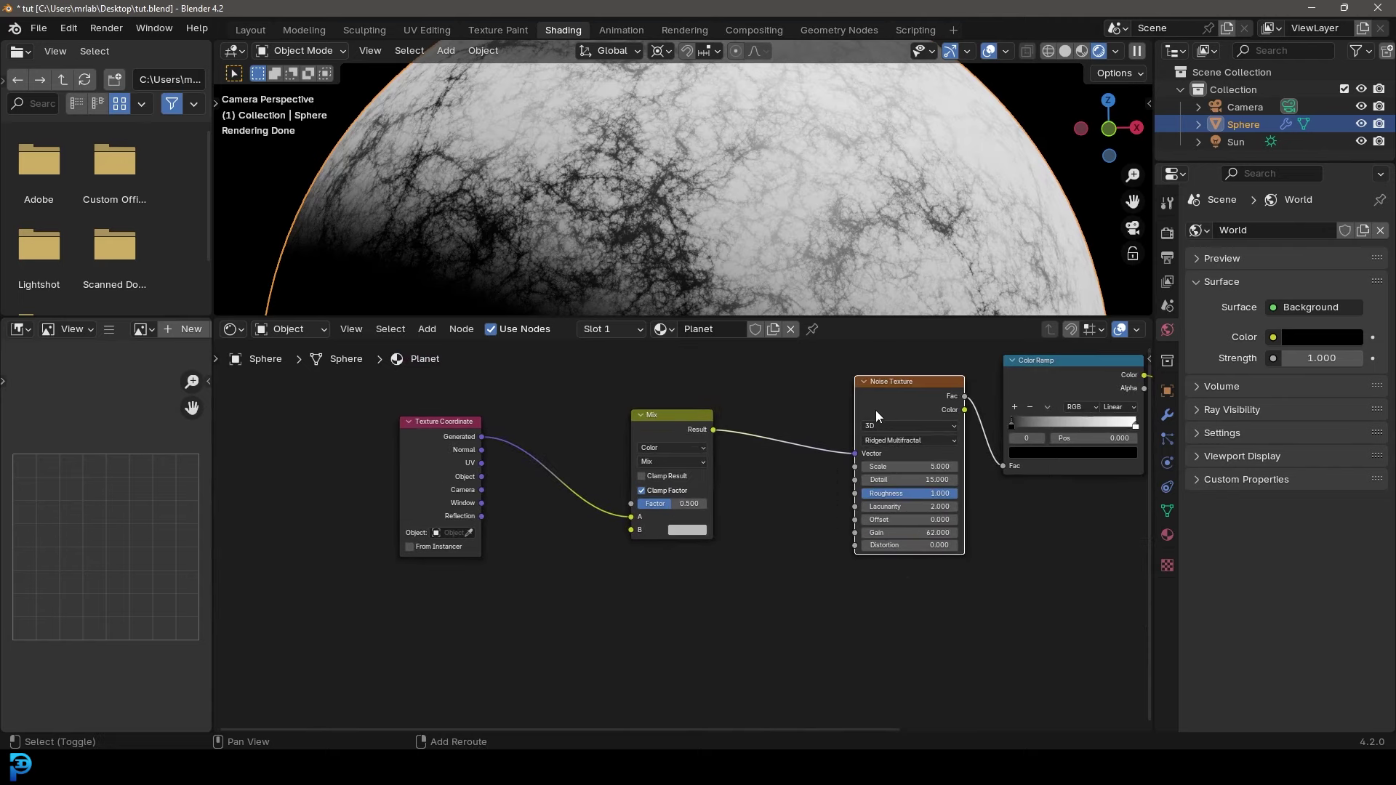
key(shift+d)
click(408, 603)
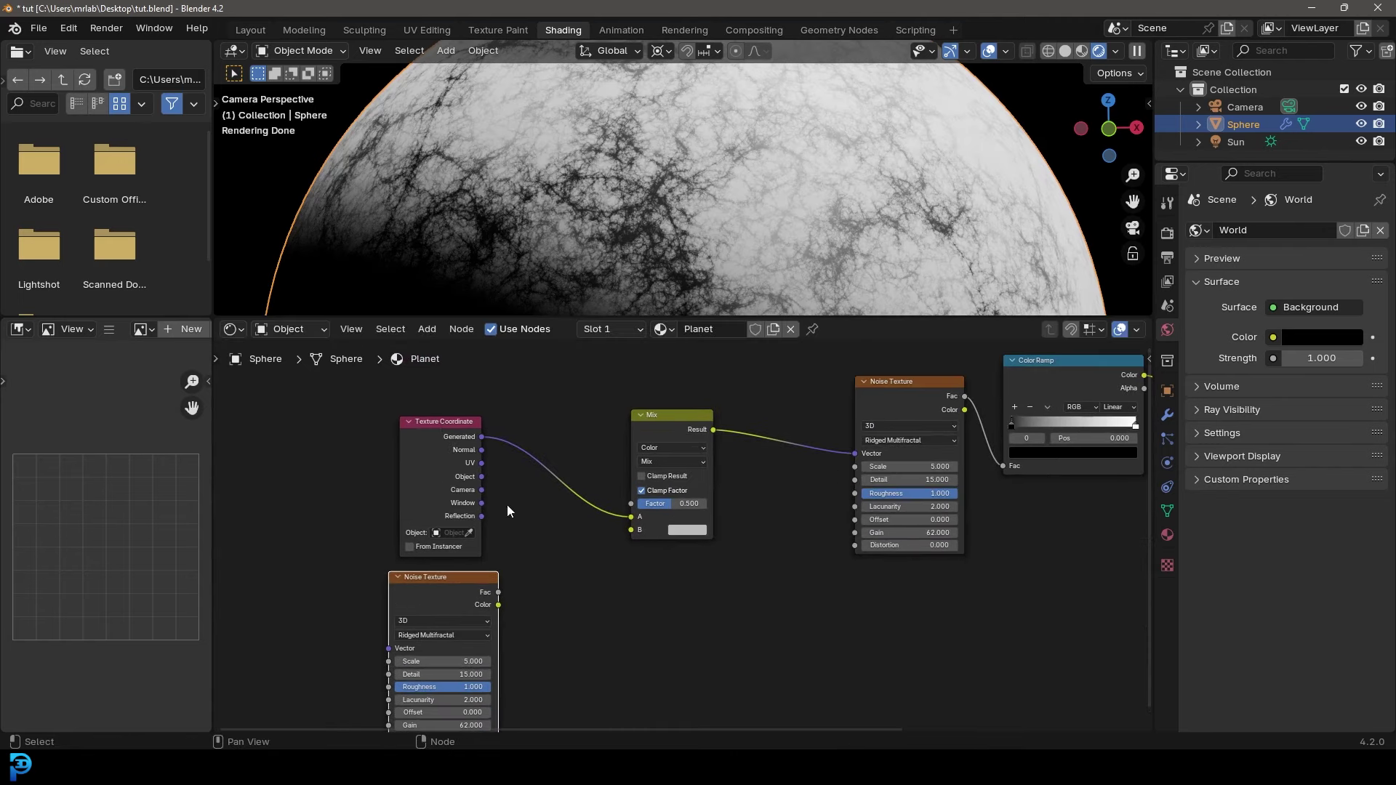
scroll(617, 492, up, 2)
middle_drag(539, 501, 498, 638)
scroll(498, 629, up, 3)
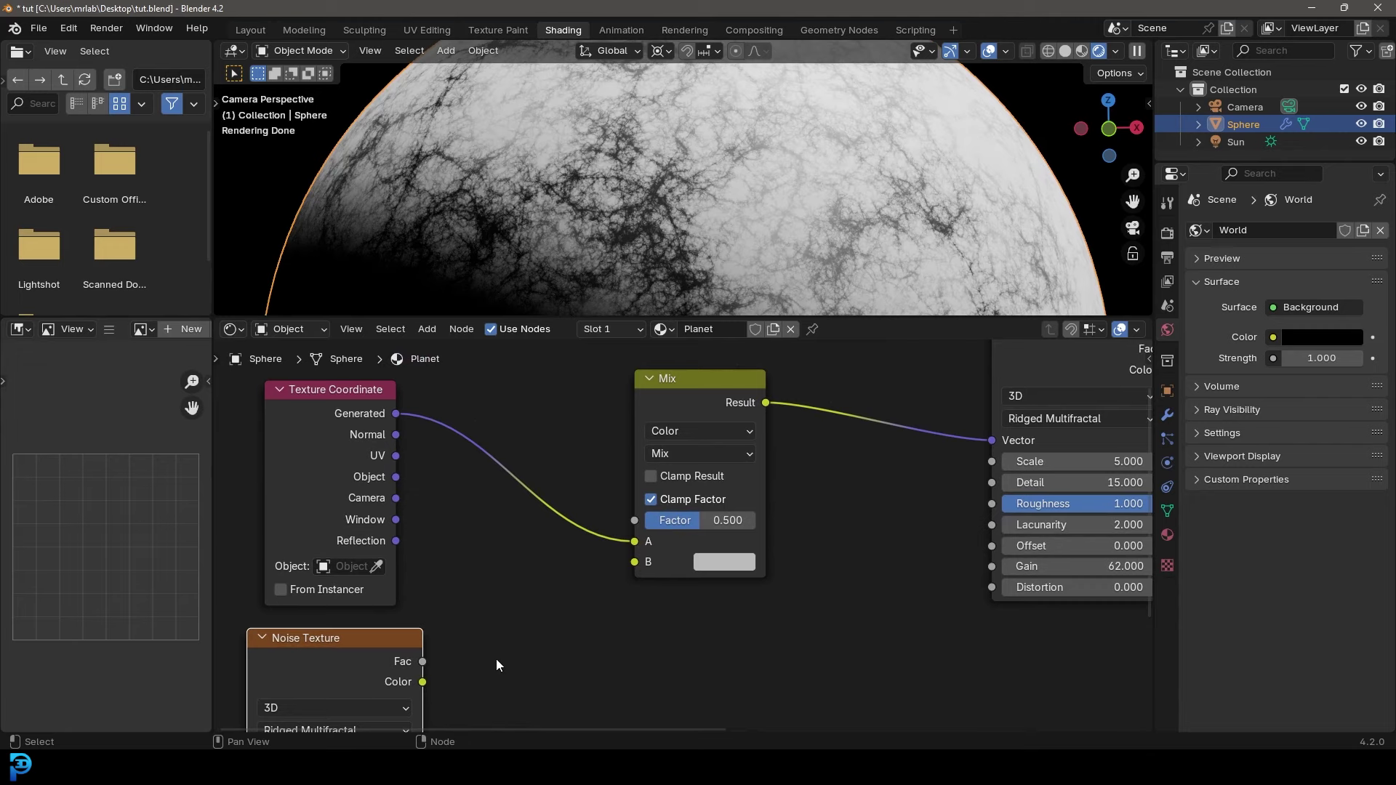
drag(422, 661, 636, 565)
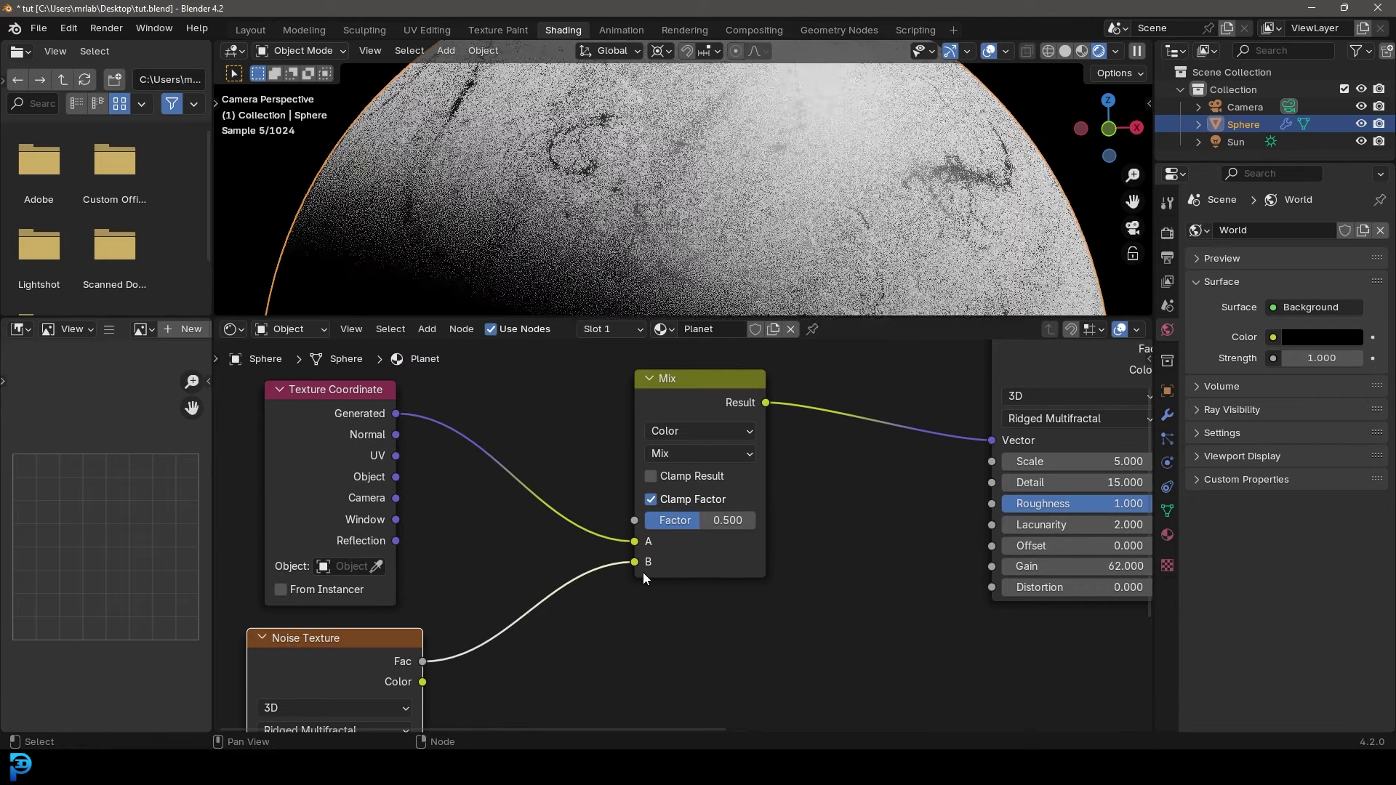
- Move the Texture Coordinate node farther left and connect its Generated output to the duplicated Noise Texture's Vector input
middle_drag(590, 658, 904, 631)
drag(616, 464, 379, 476)
scroll(437, 474, down, 1)
drag(518, 428, 588, 686)
- Set the duplicated Noise Texture's Scale to 0.1
scroll(611, 547, up, 1)
middle_drag(563, 535, 558, 515)
click(571, 627)
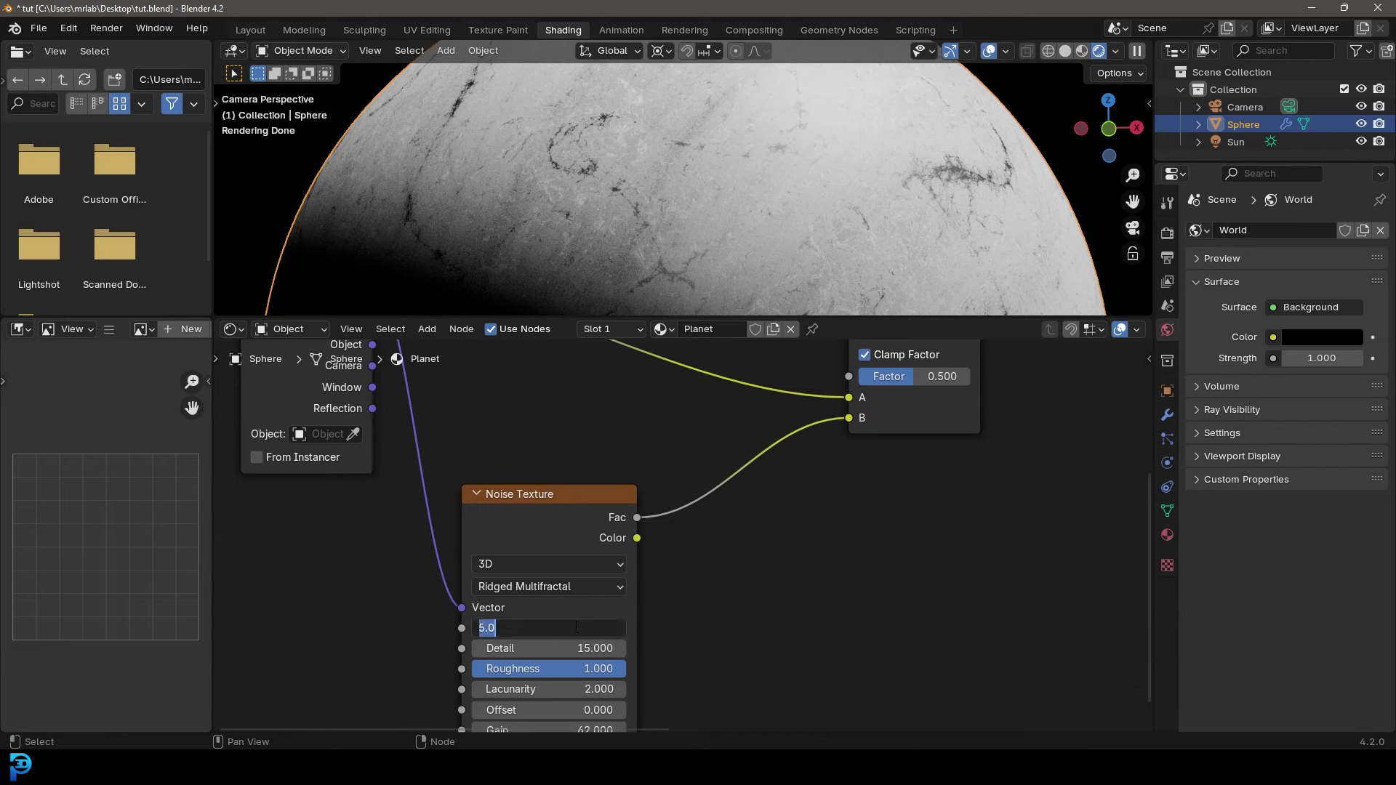
text(0.1)
key(Return)
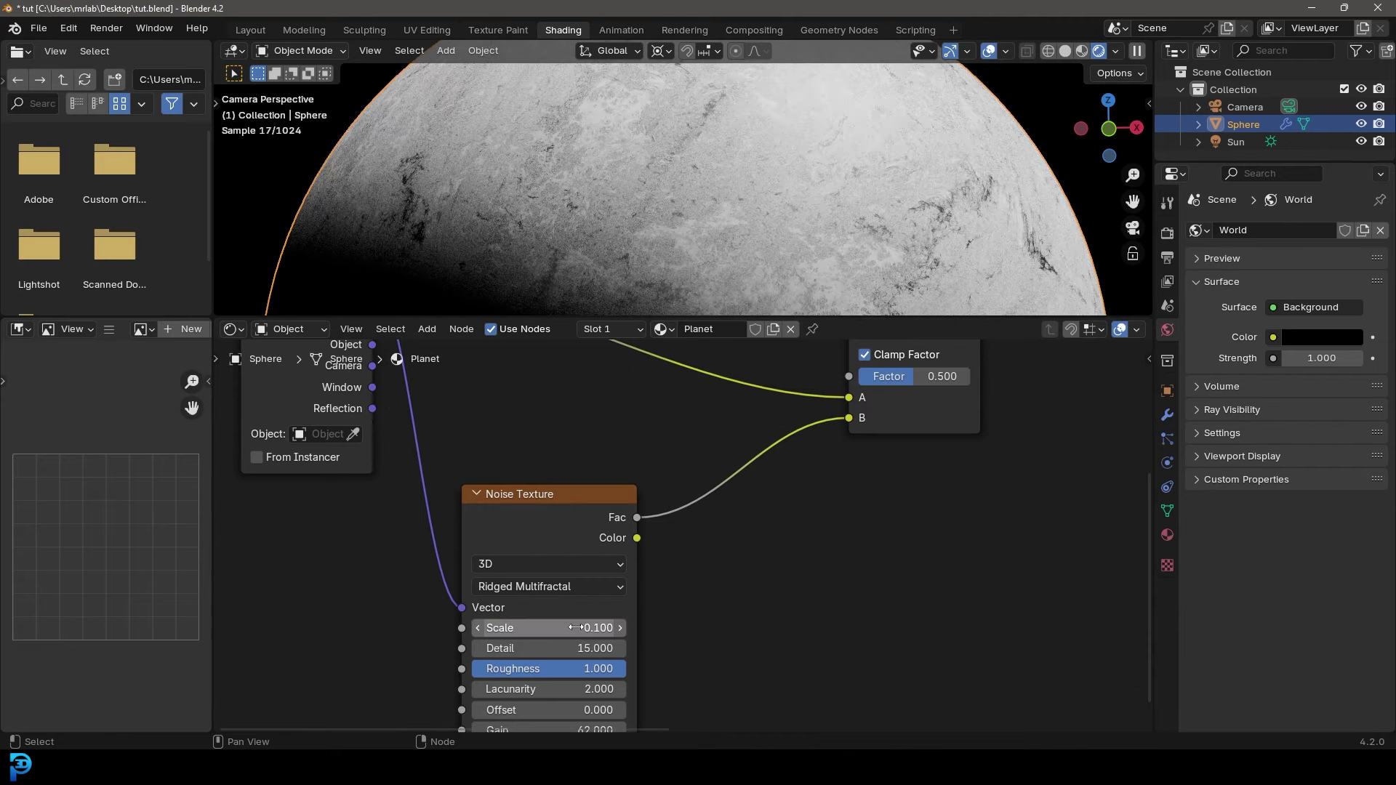
- Set the duplicated Noise Texture's Roughness to 0.7 and its Gain to 90, and inspect the planet's surface
scroll(577, 627, up, 1)
middle_drag(577, 627, 576, 577)
click(576, 578)
text(0.7)
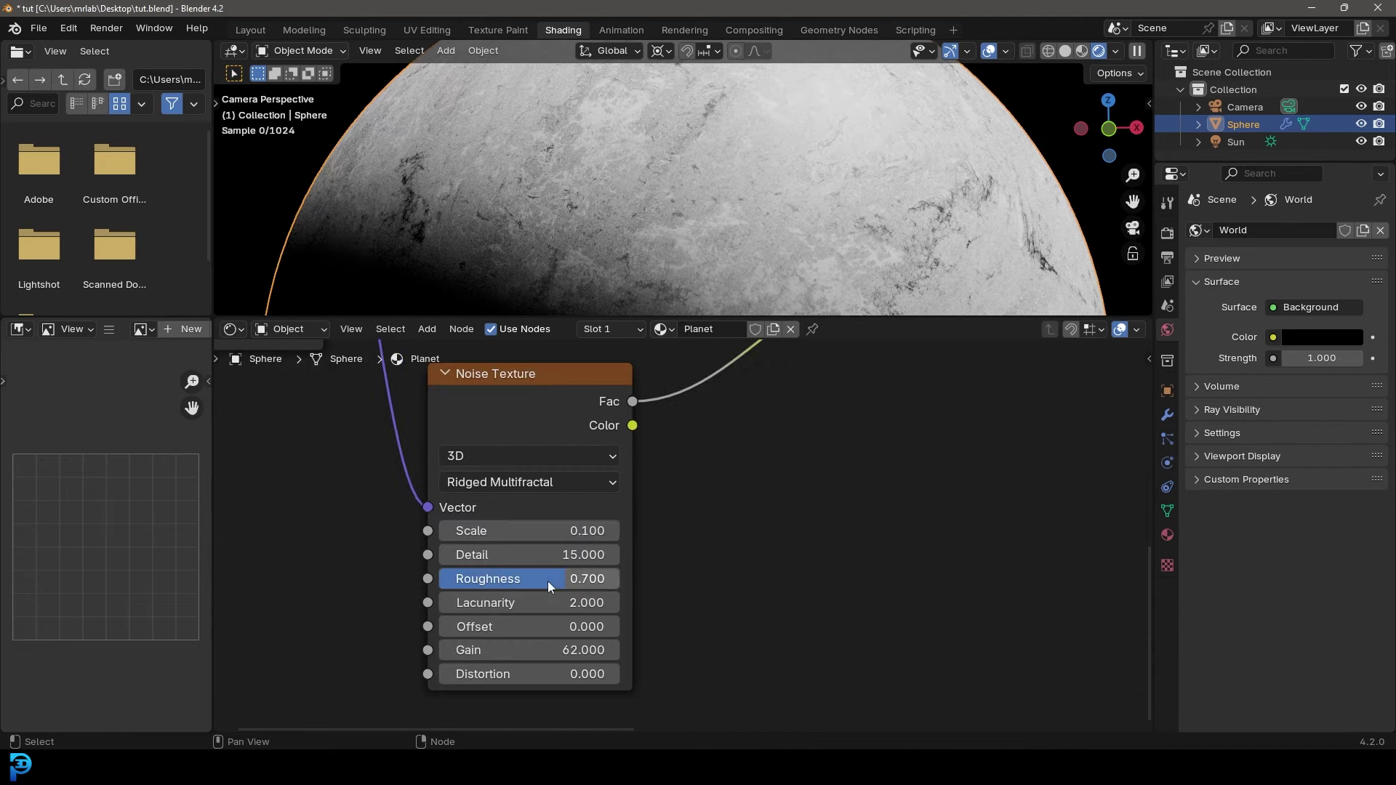
key(Return)
click(537, 651)
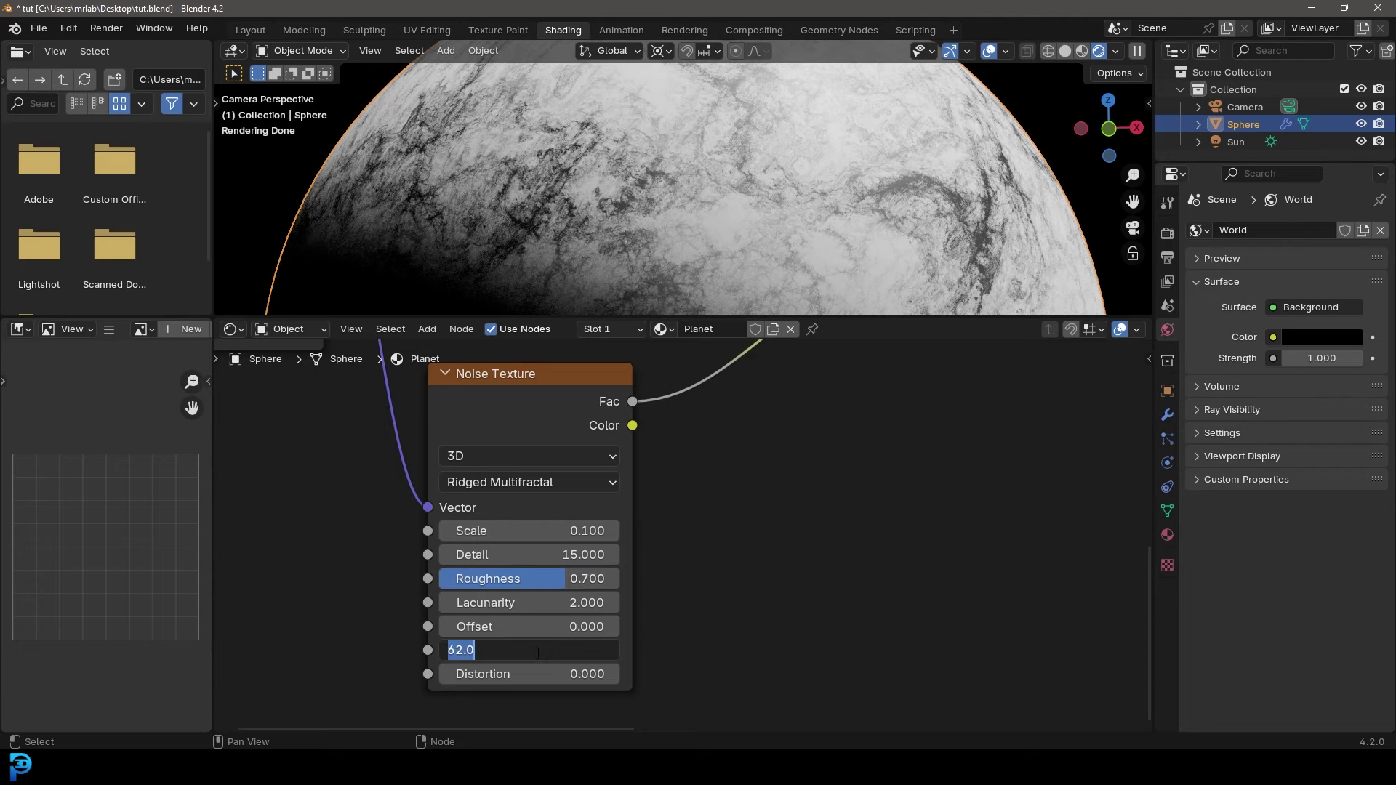
text(90)
key(Return)
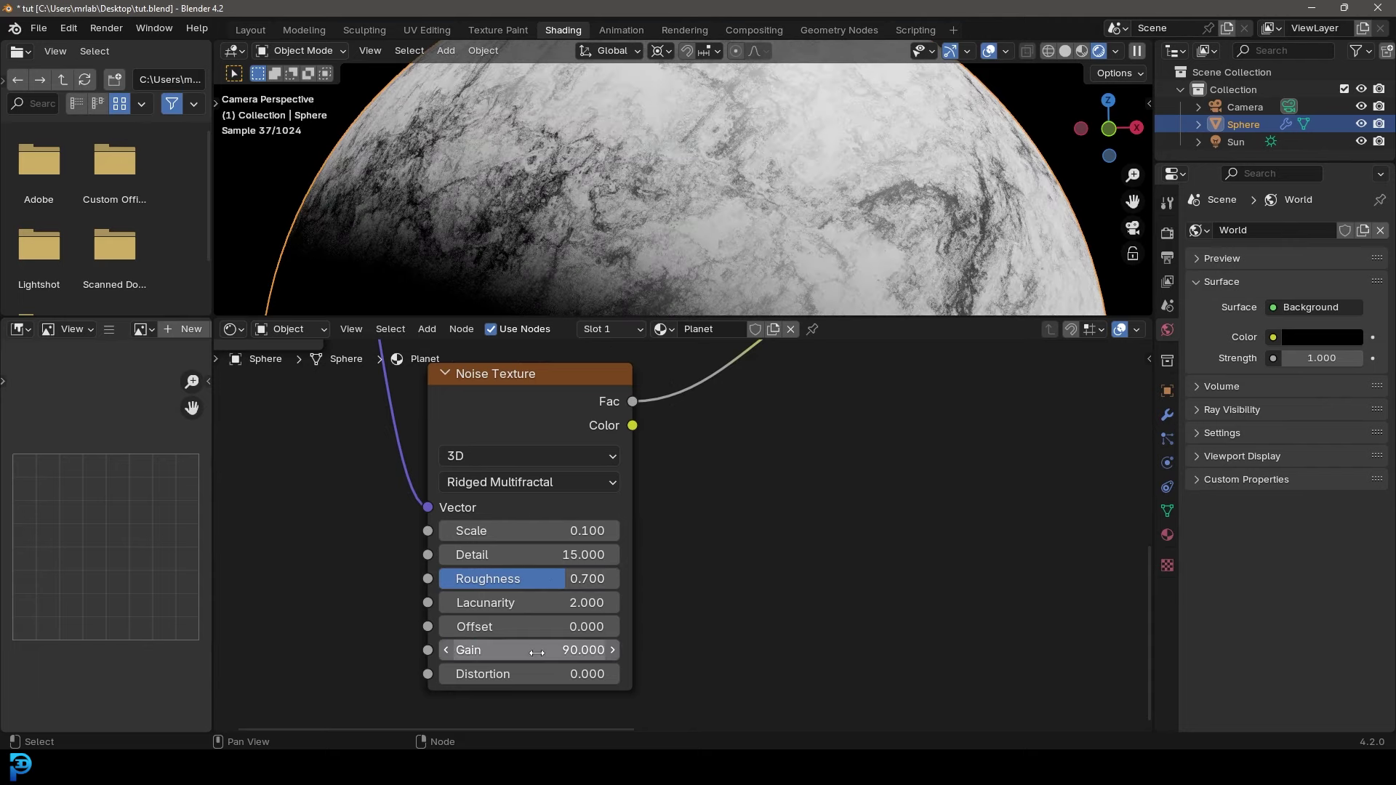
scroll(784, 144, down, 3)
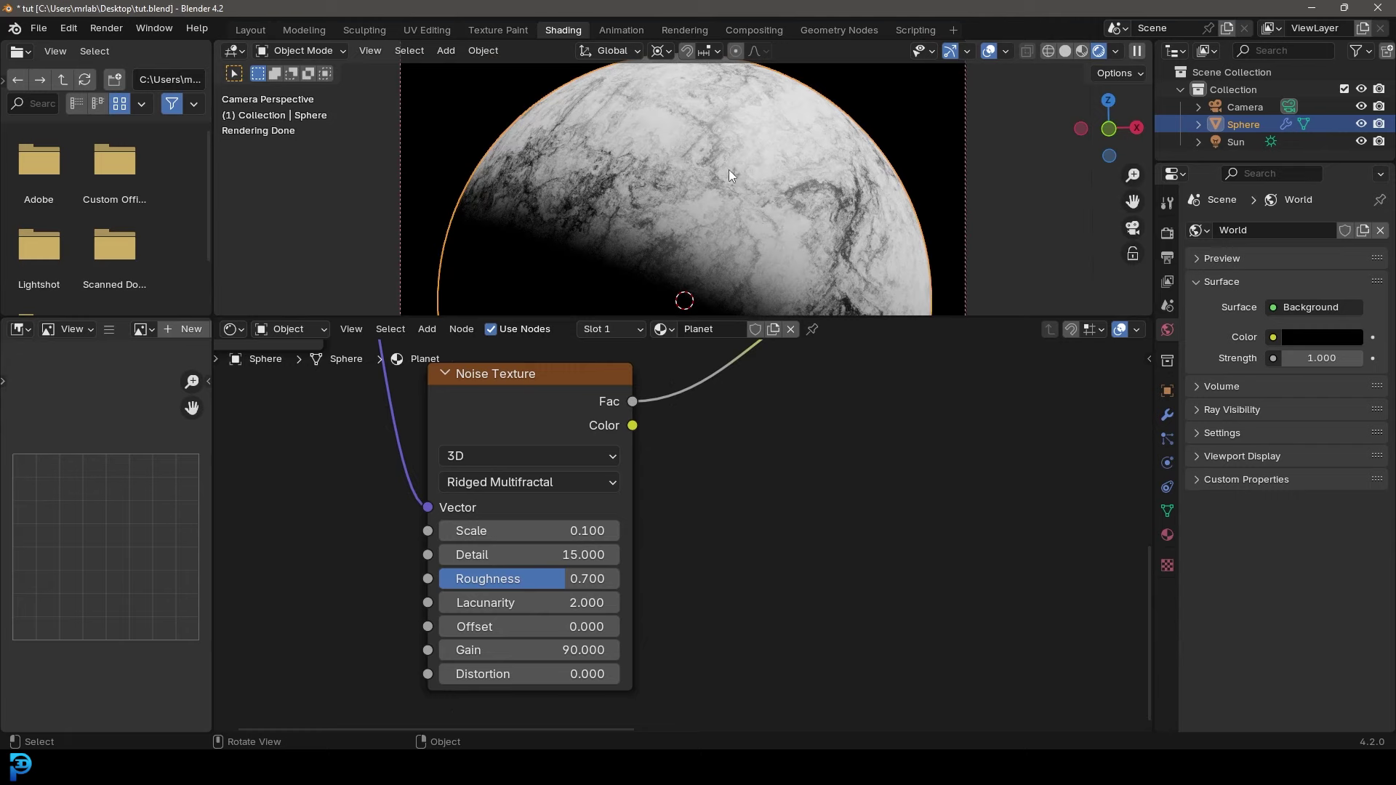
scroll(731, 154, up, 3)
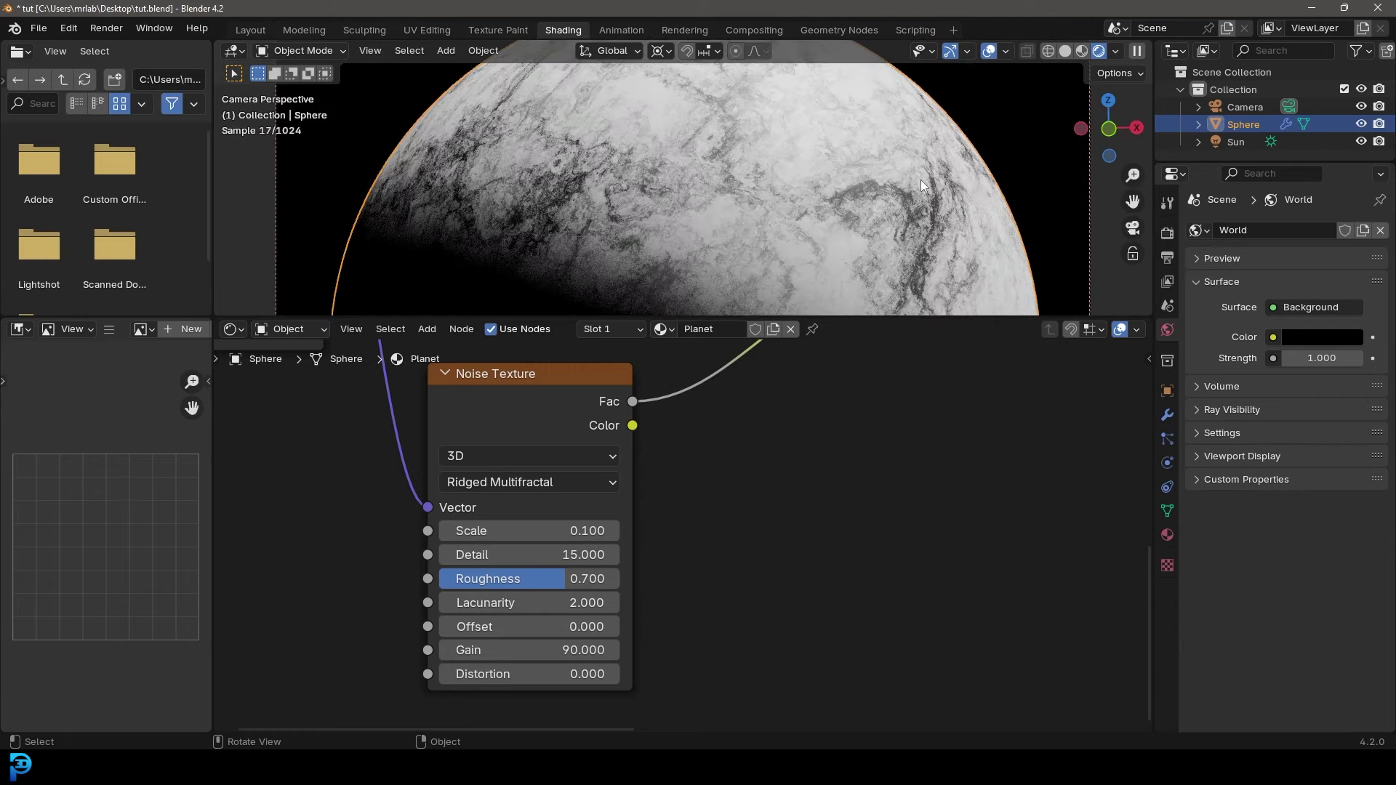
- Select the Principled BSDF and Material Output nodes and move them right to make room after the Color Ramp
middle_drag(887, 408, 555, 618)
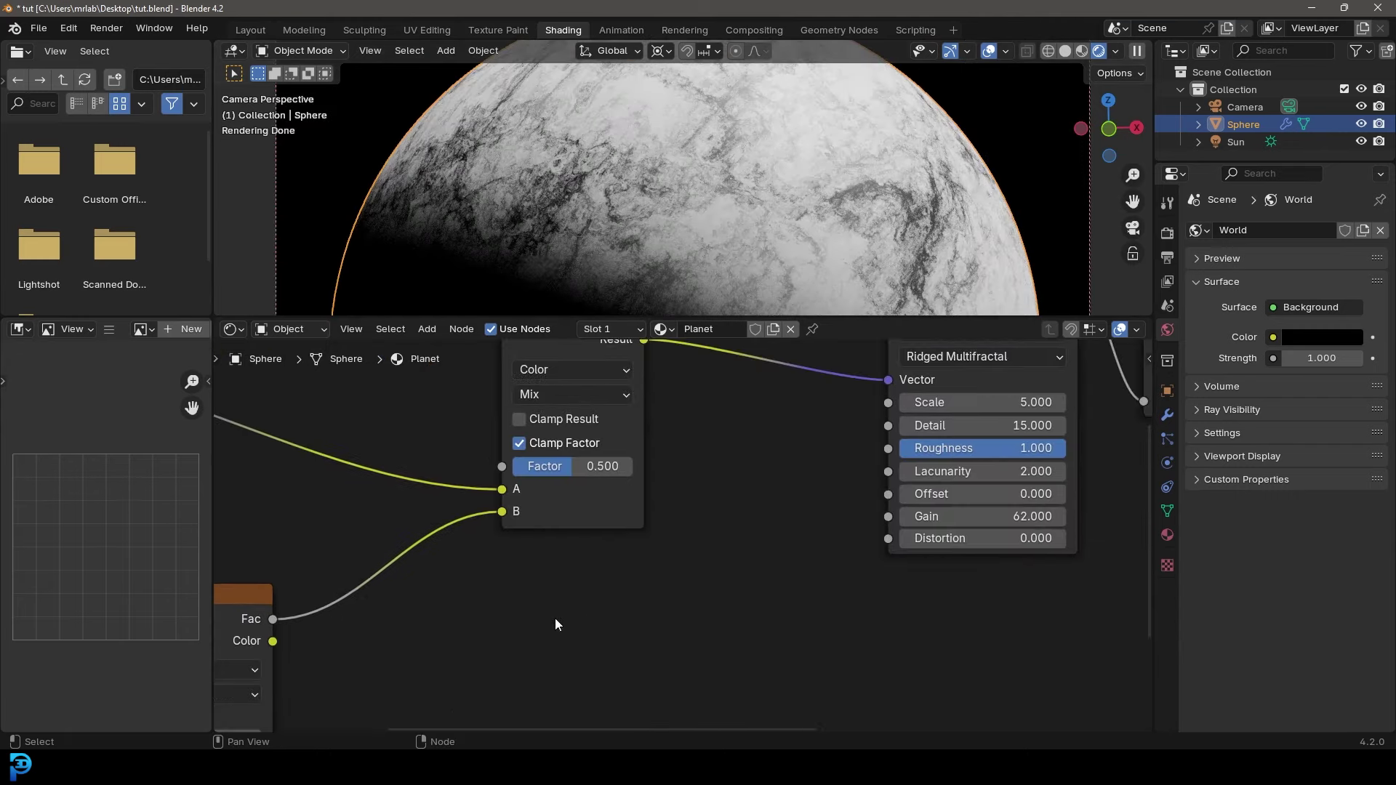
scroll(661, 549, down, 2)
scroll(659, 555, down, 10)
scroll(470, 604, up, 12)
middle_drag(705, 558, 523, 602)
drag(991, 628, 713, 438)
key(g)
click(899, 443)
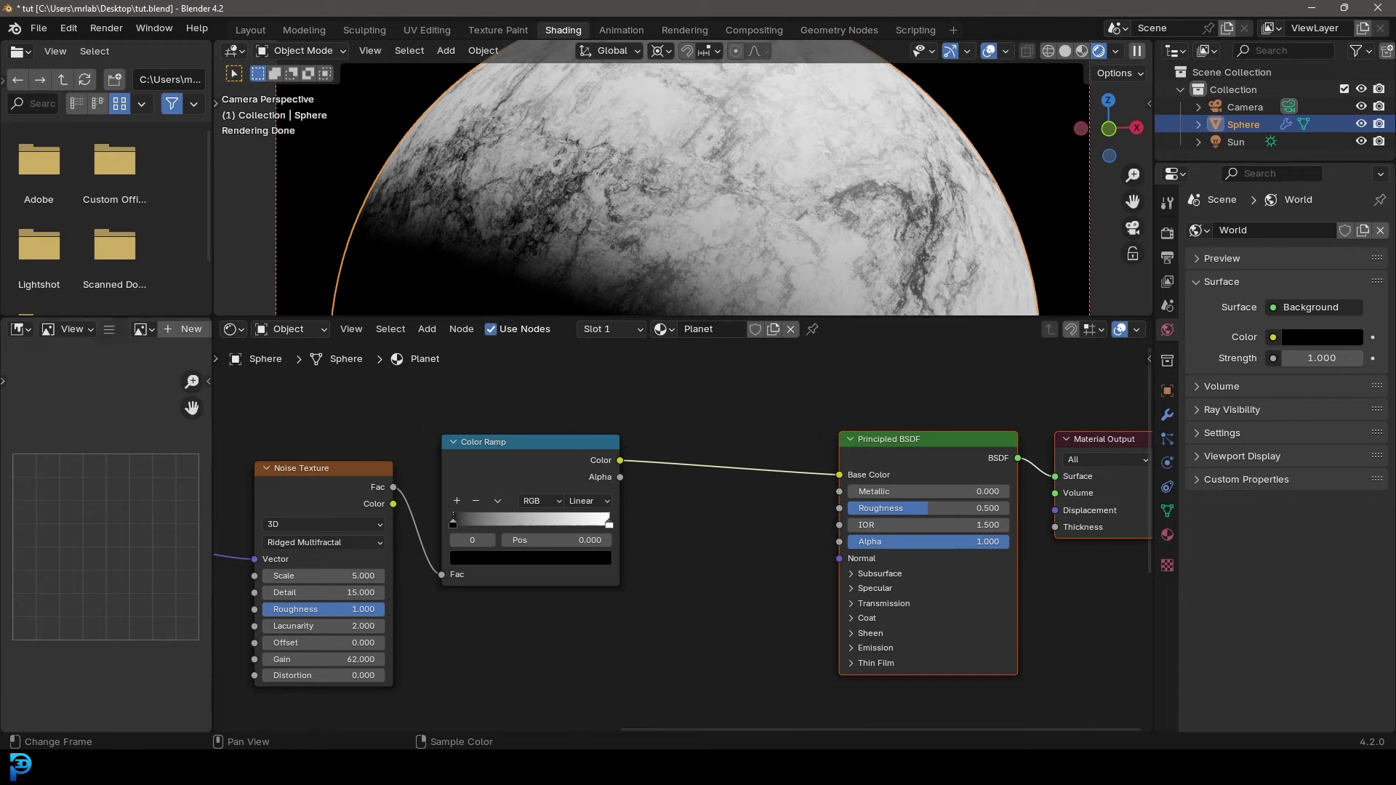
- Move the Color Ramp's white stop to position 0.885 and change its color to a bright cyan
scroll(647, 171, down, 3)
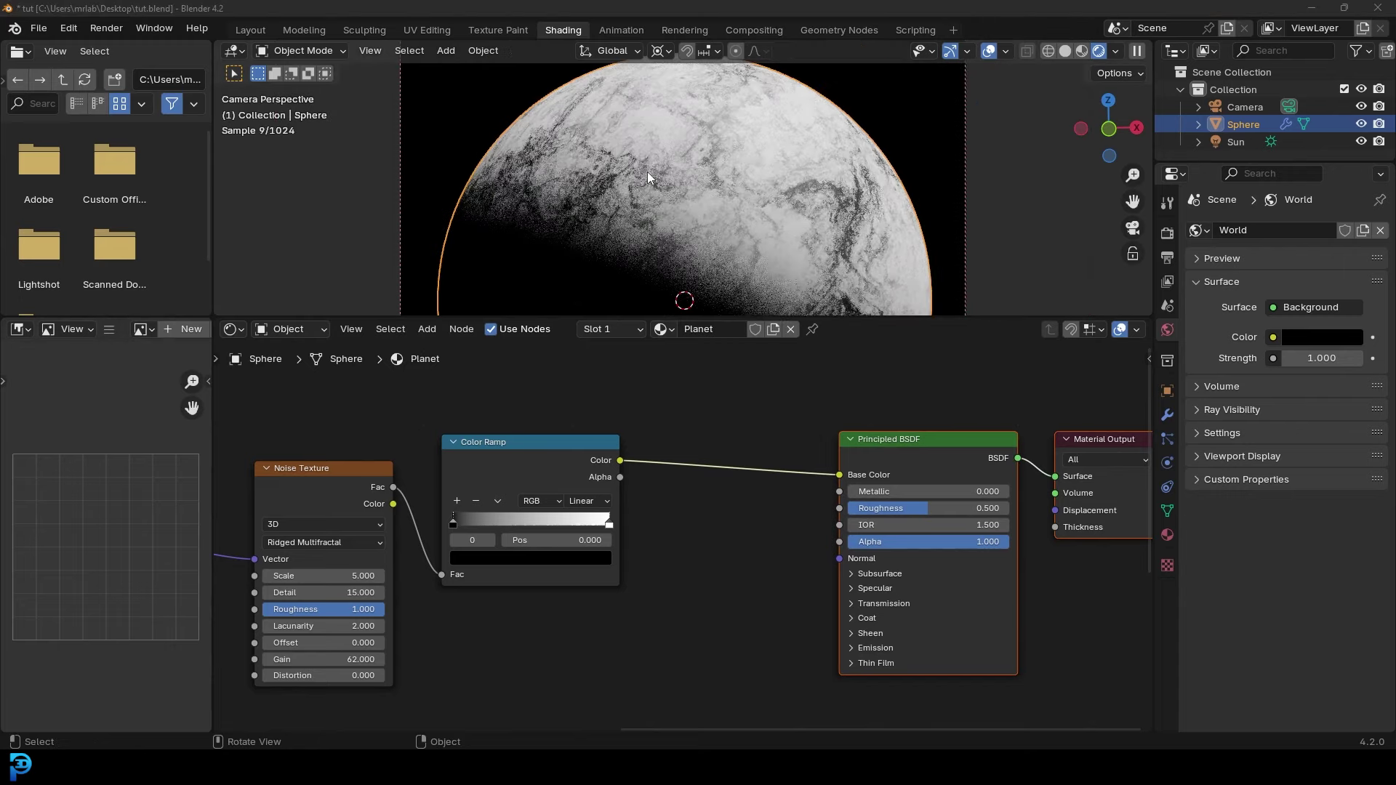
scroll(676, 212, up, 3)
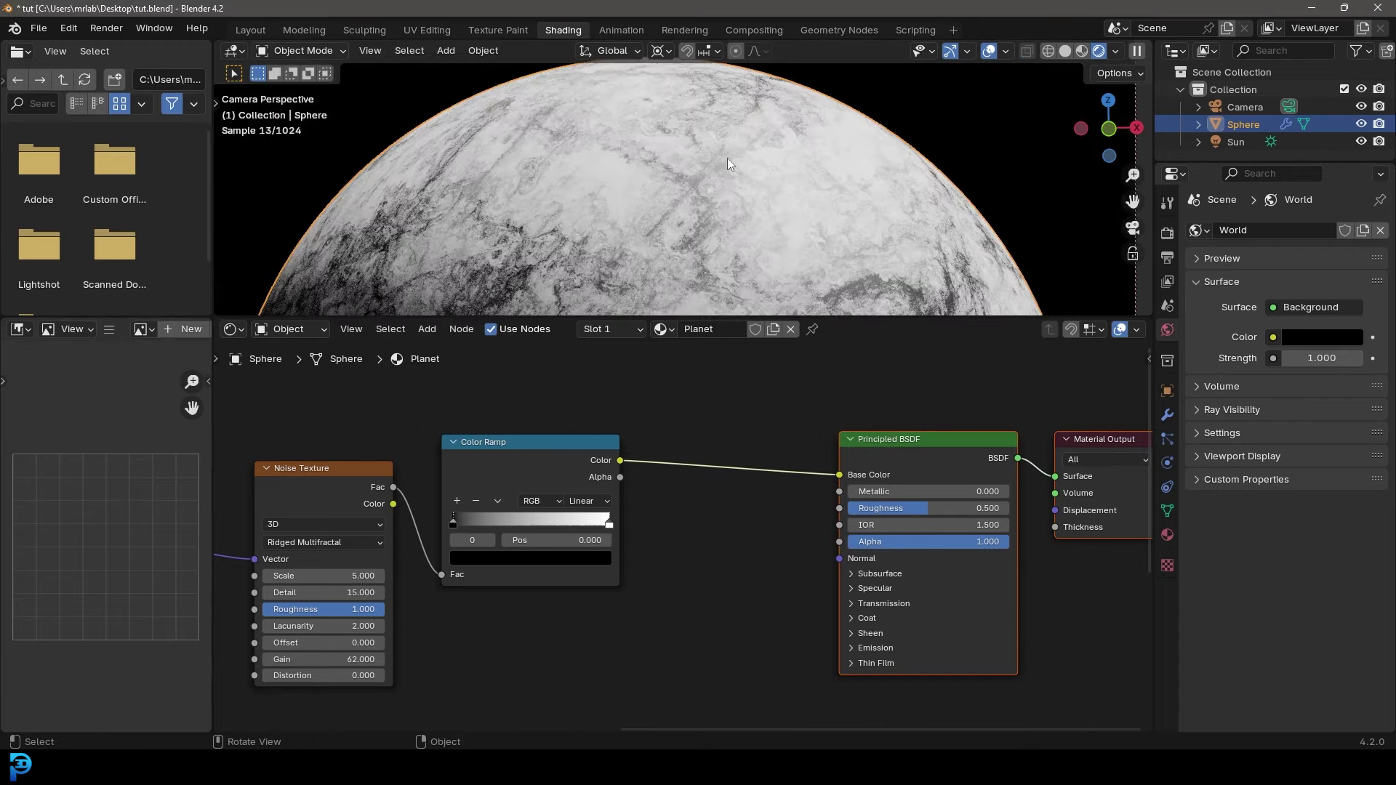
scroll(495, 516, up, 2)
scroll(557, 488, up, 2)
middle_drag(452, 486, 534, 485)
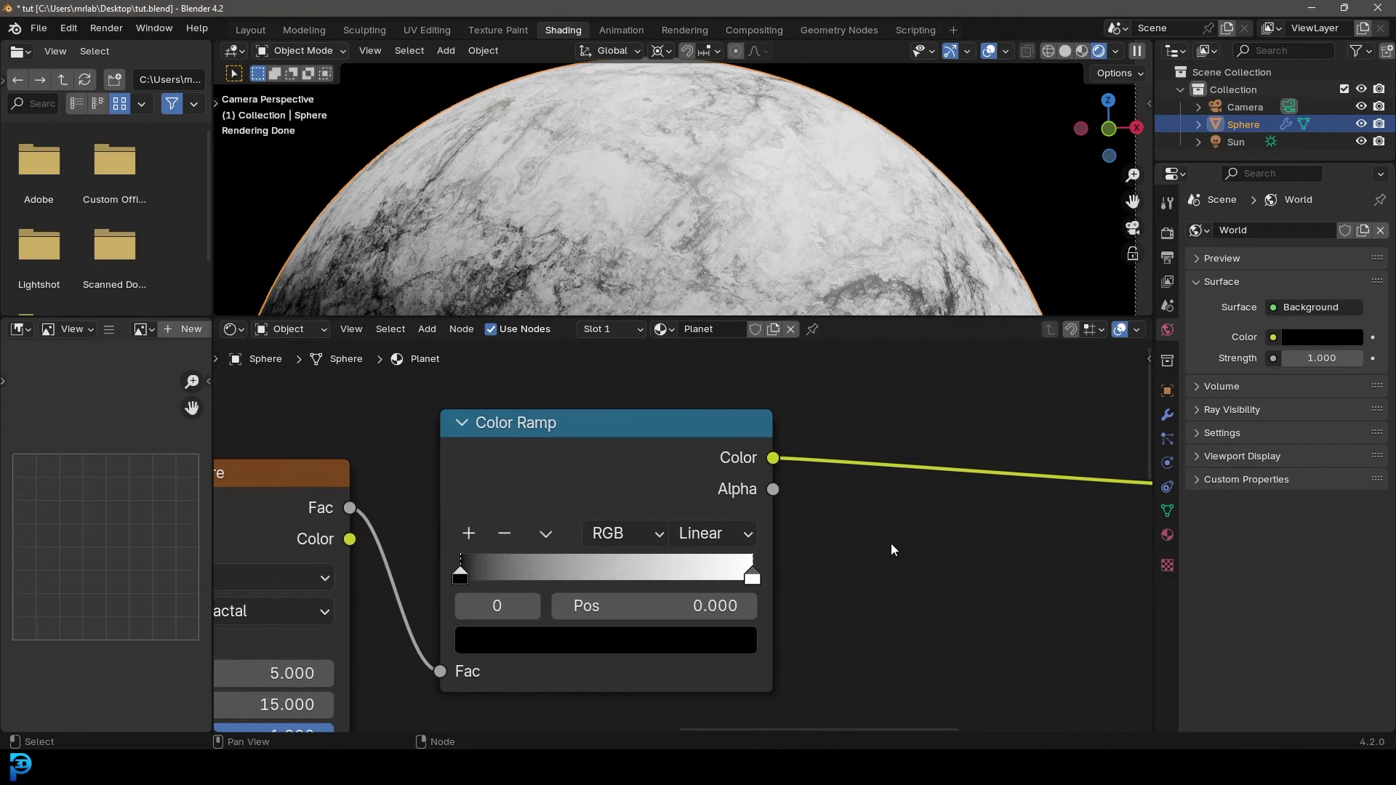
drag(752, 578, 716, 591)
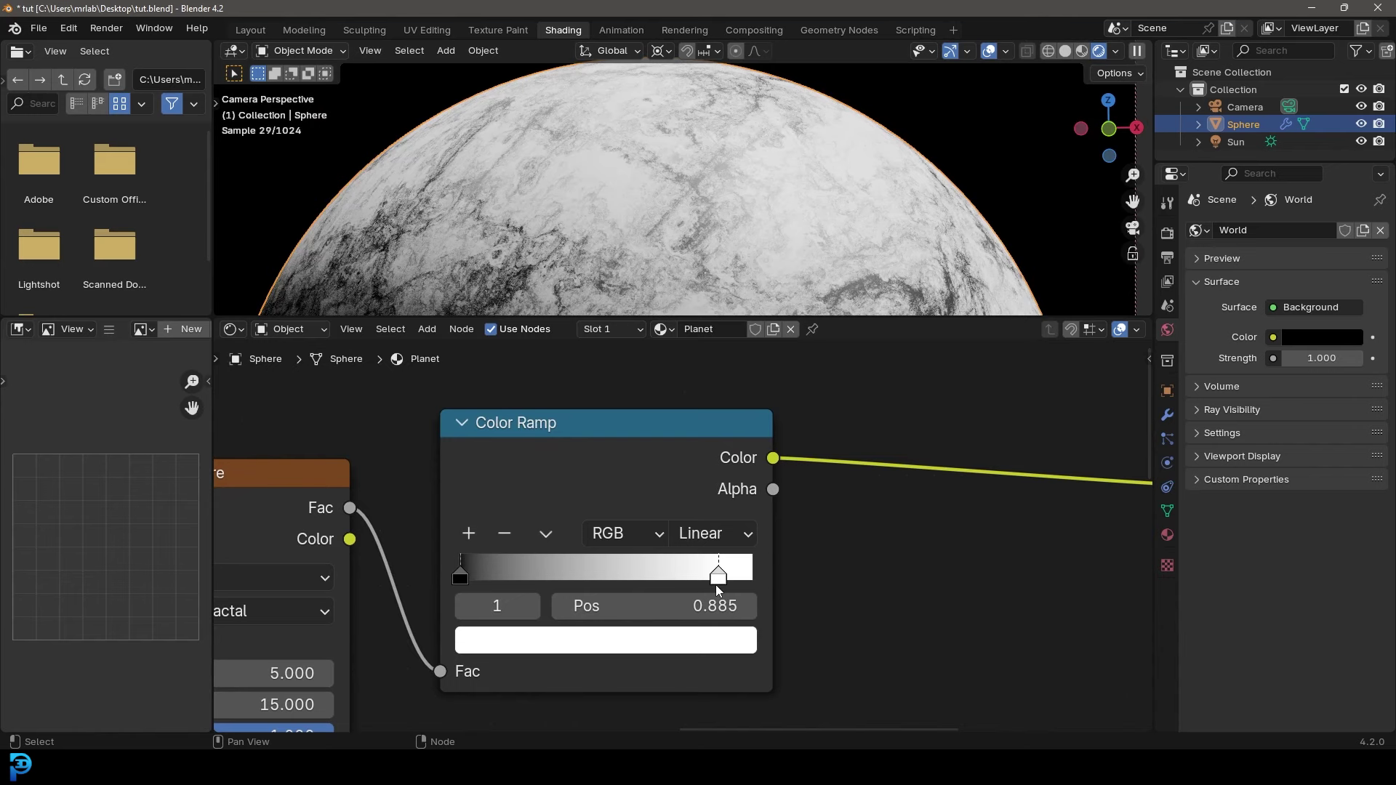
click(690, 643)
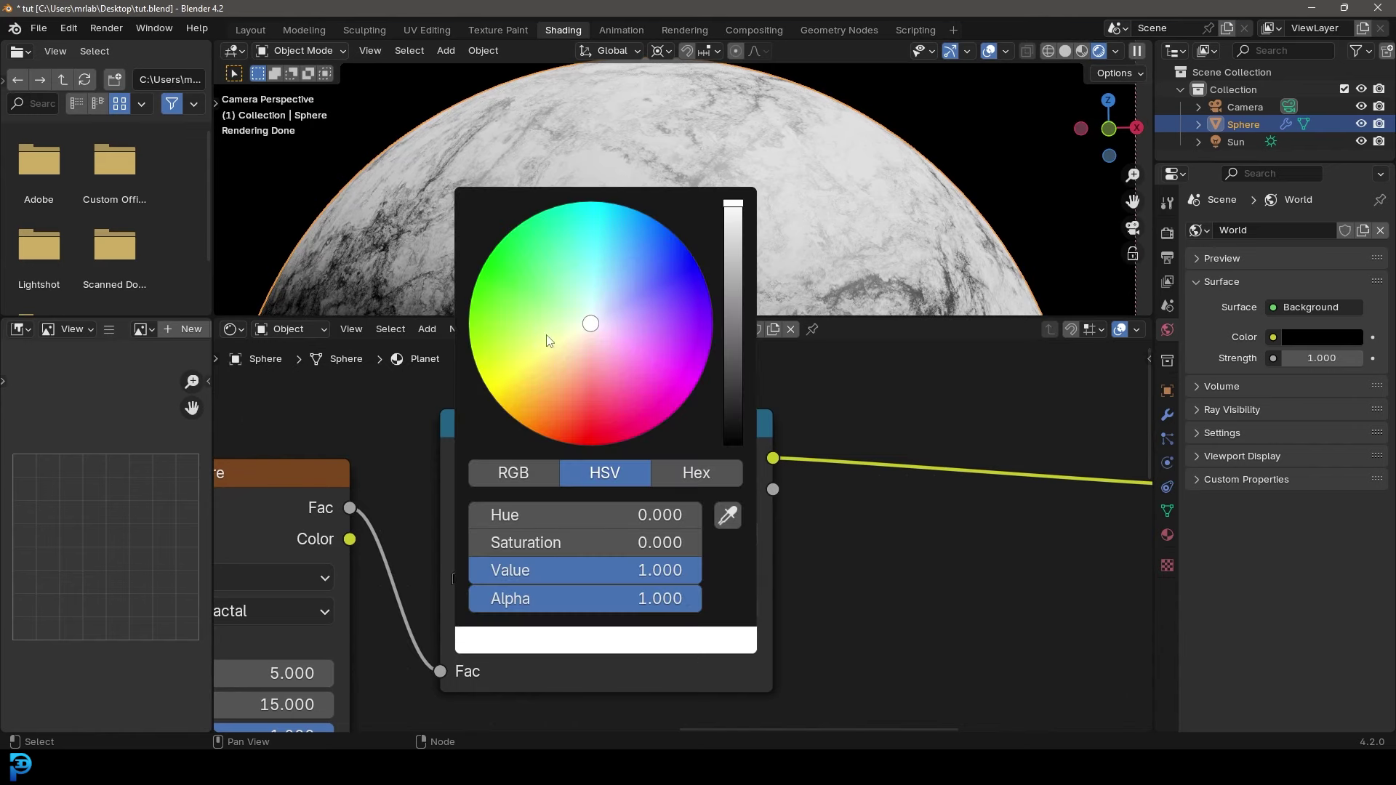
drag(617, 242, 598, 235)
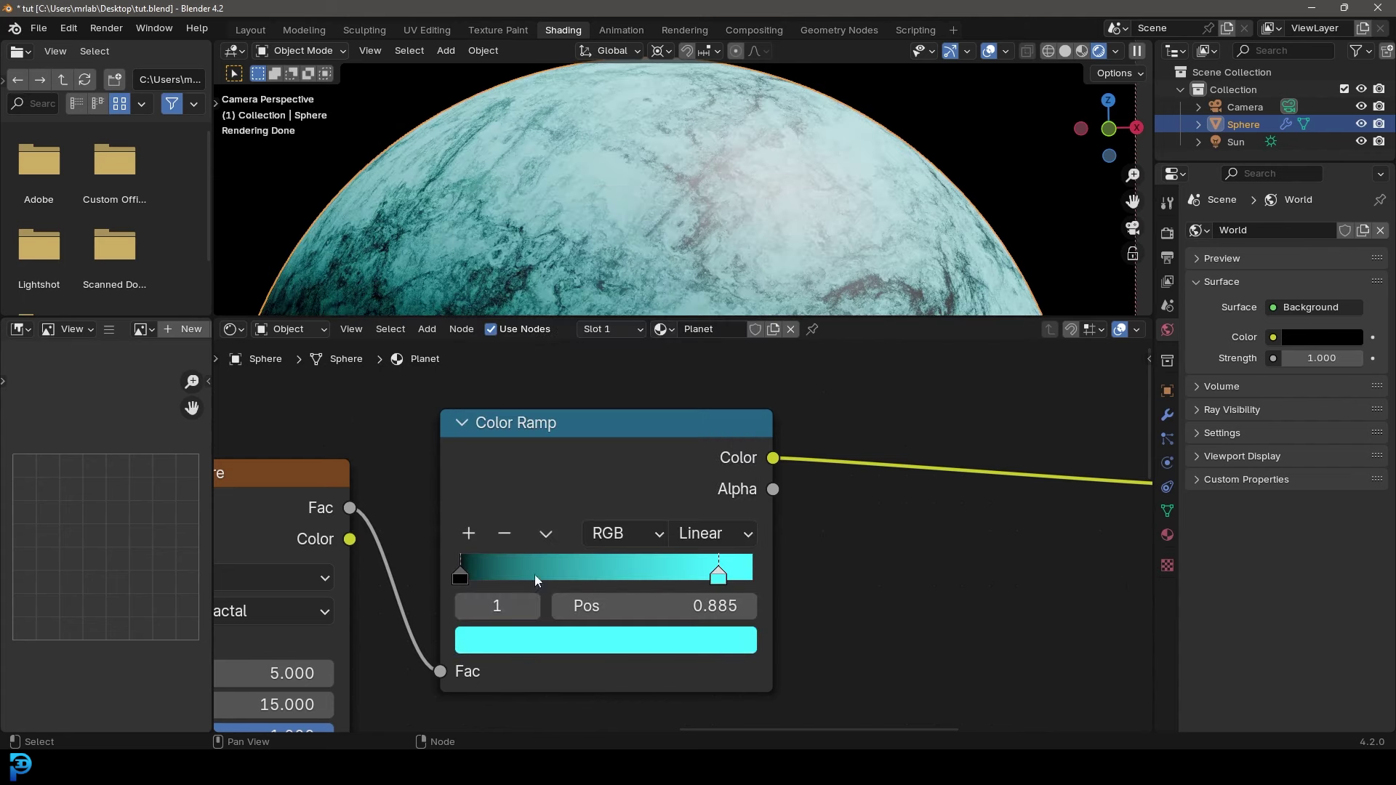
- Add a new stop to the Color Ramp between the black and cyan ones and place it at position 0.626
click(474, 535)
drag(602, 578, 645, 579)
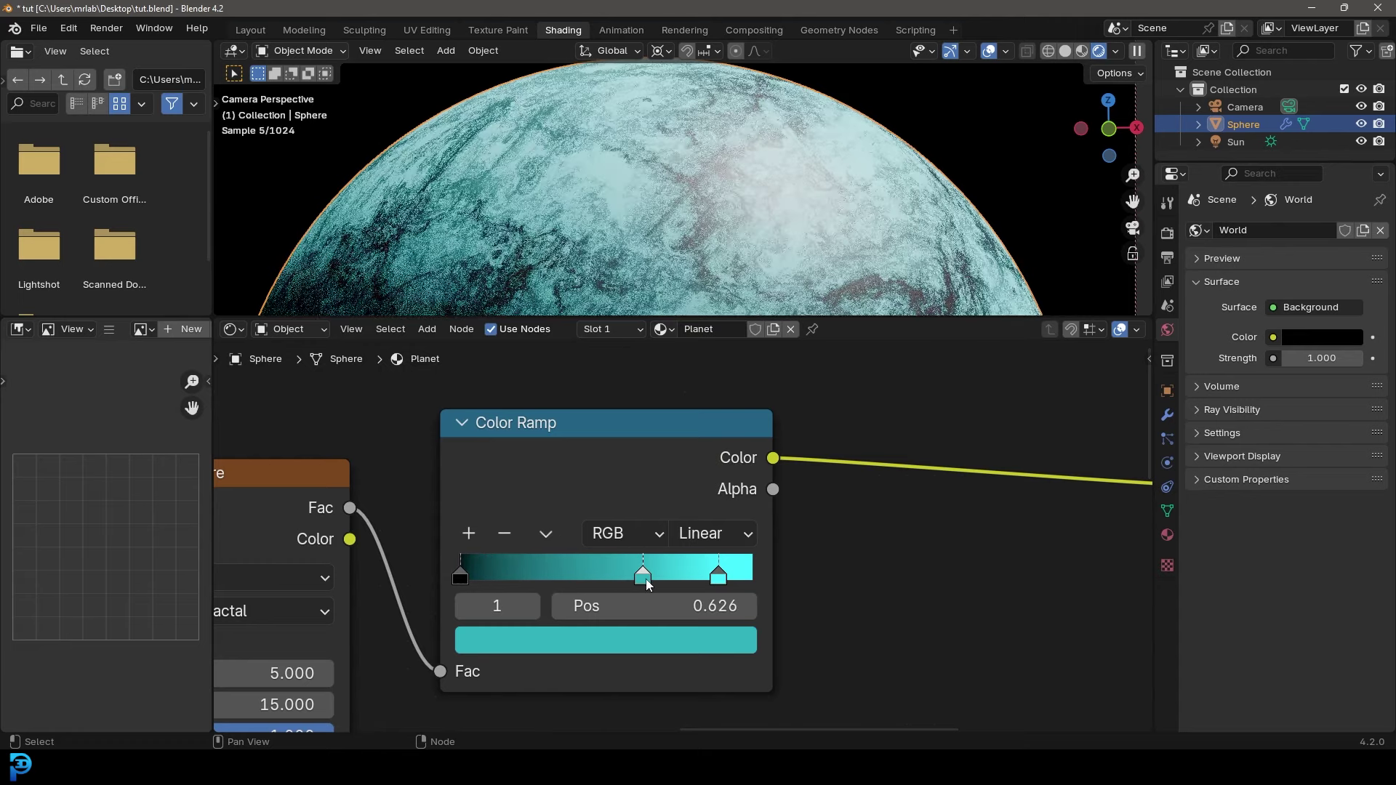
- Change the Color Ramp stop at 0.626 to green and add another stop between it and the black one
click(656, 641)
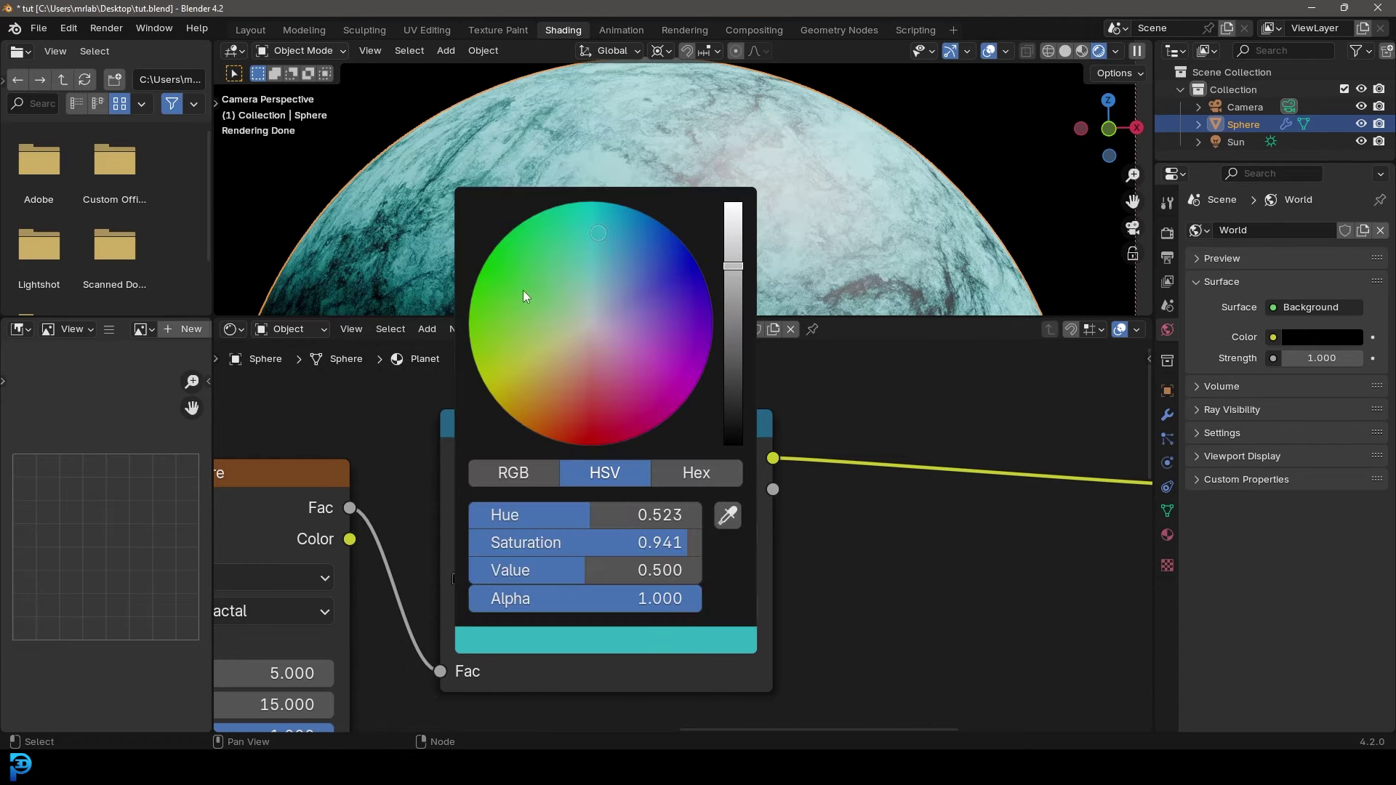
drag(551, 244, 540, 292)
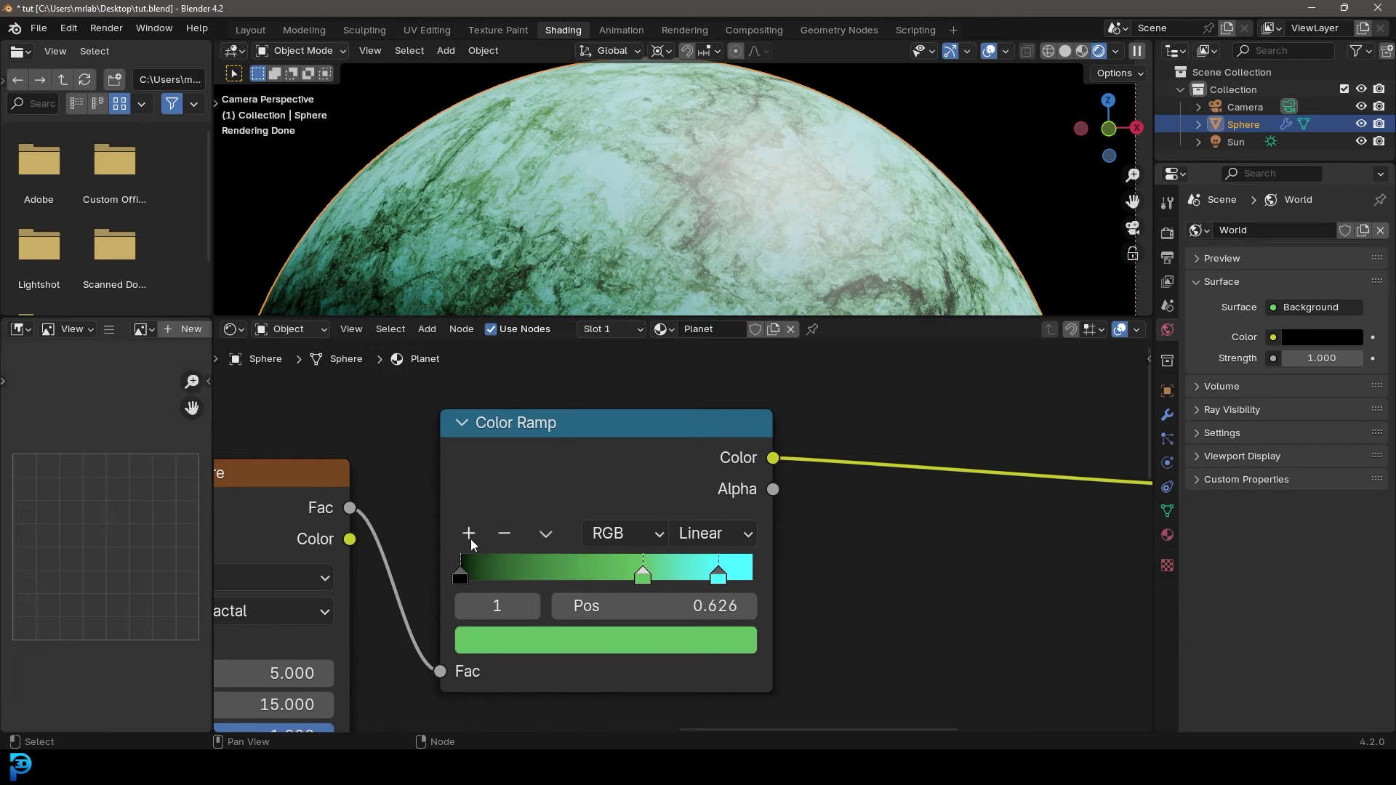
click(471, 536)
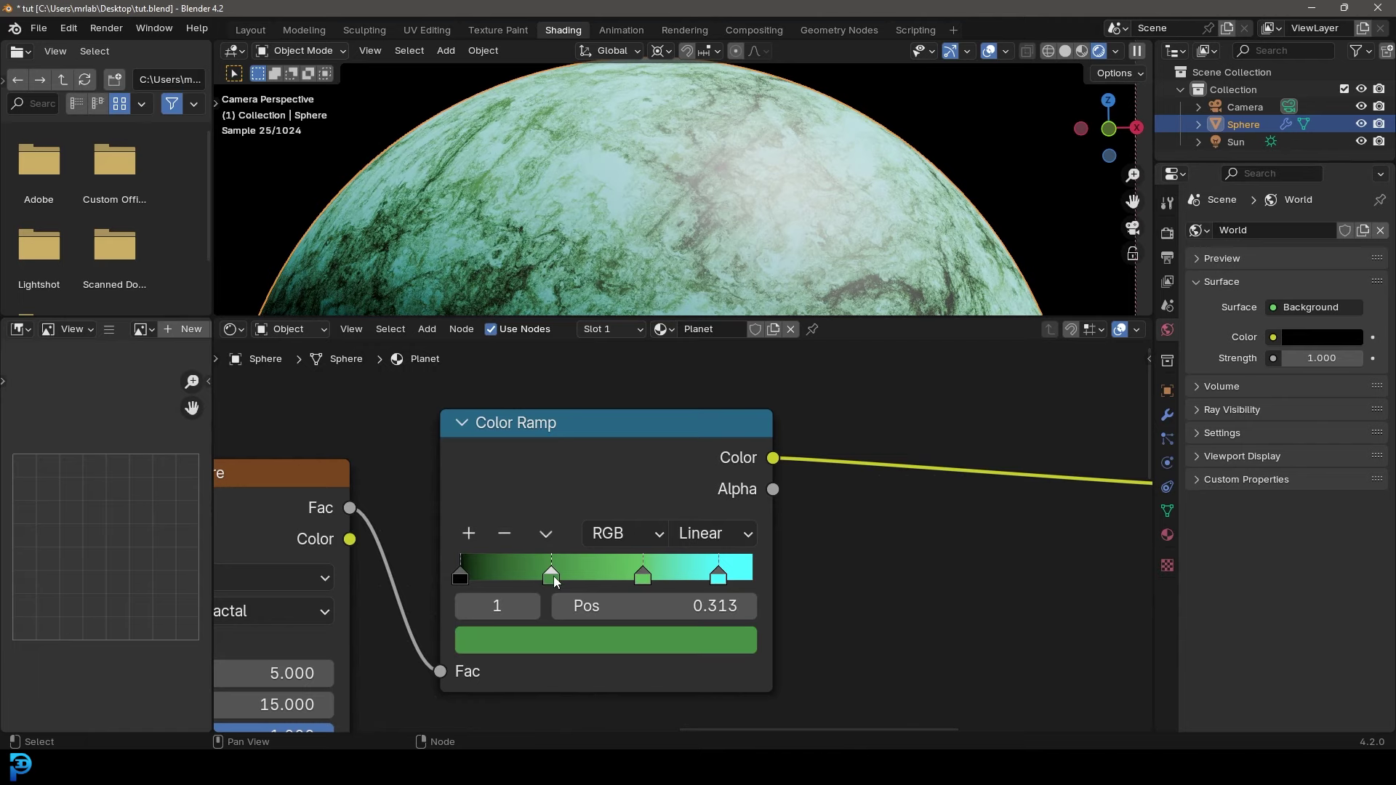
- Move the new green stop closer to the black stop, and give the black stop position 0.073 and a muted blue color
drag(553, 576, 482, 580)
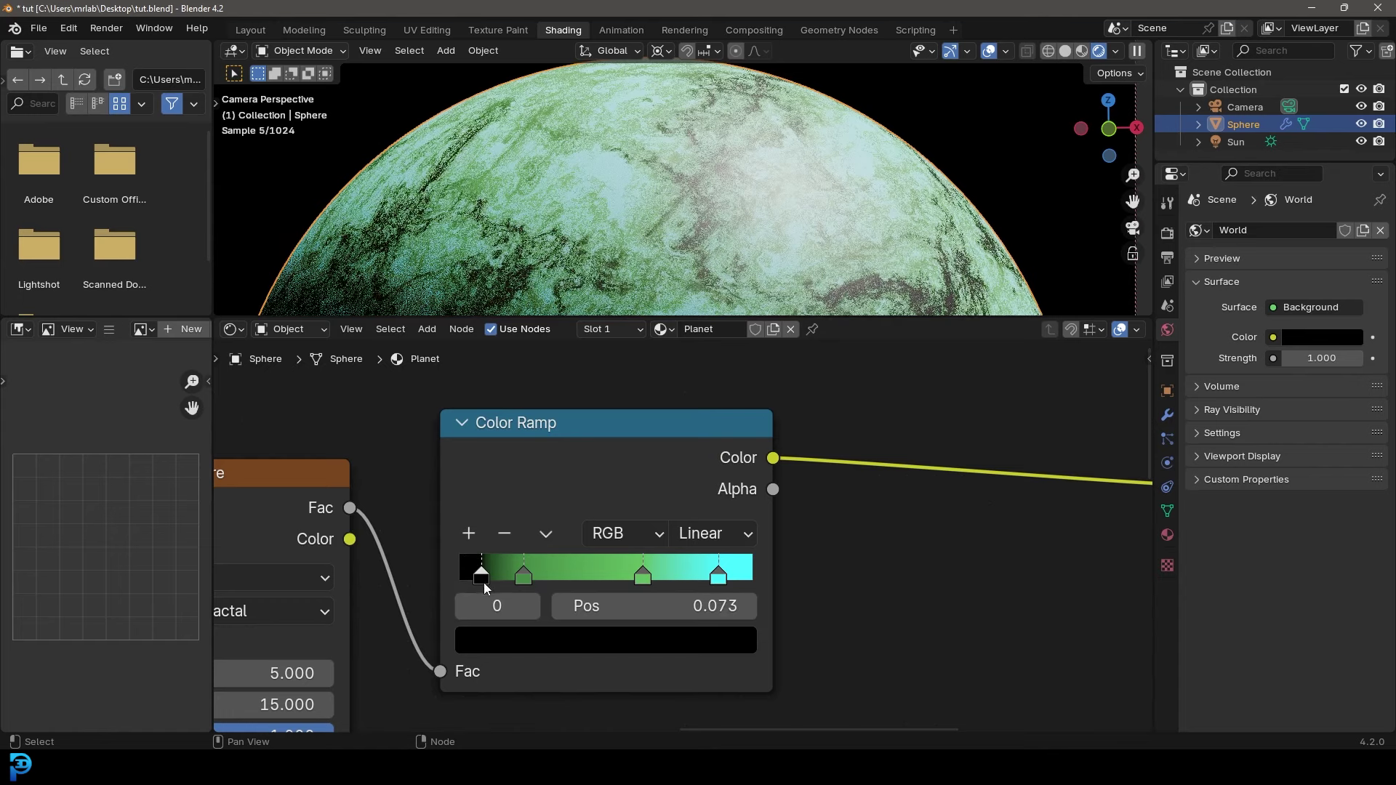
click(531, 641)
click(733, 294)
drag(676, 259, 643, 258)
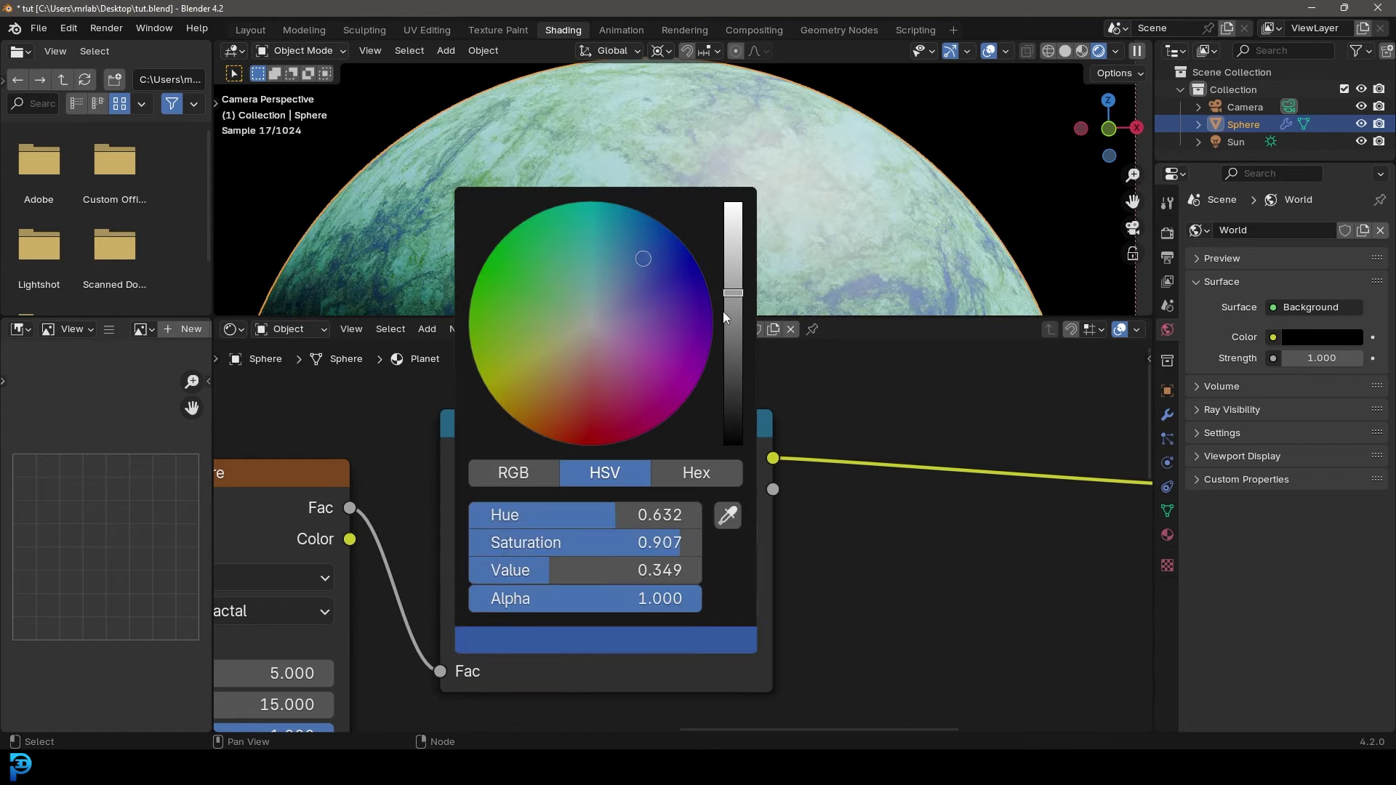
click(632, 278)
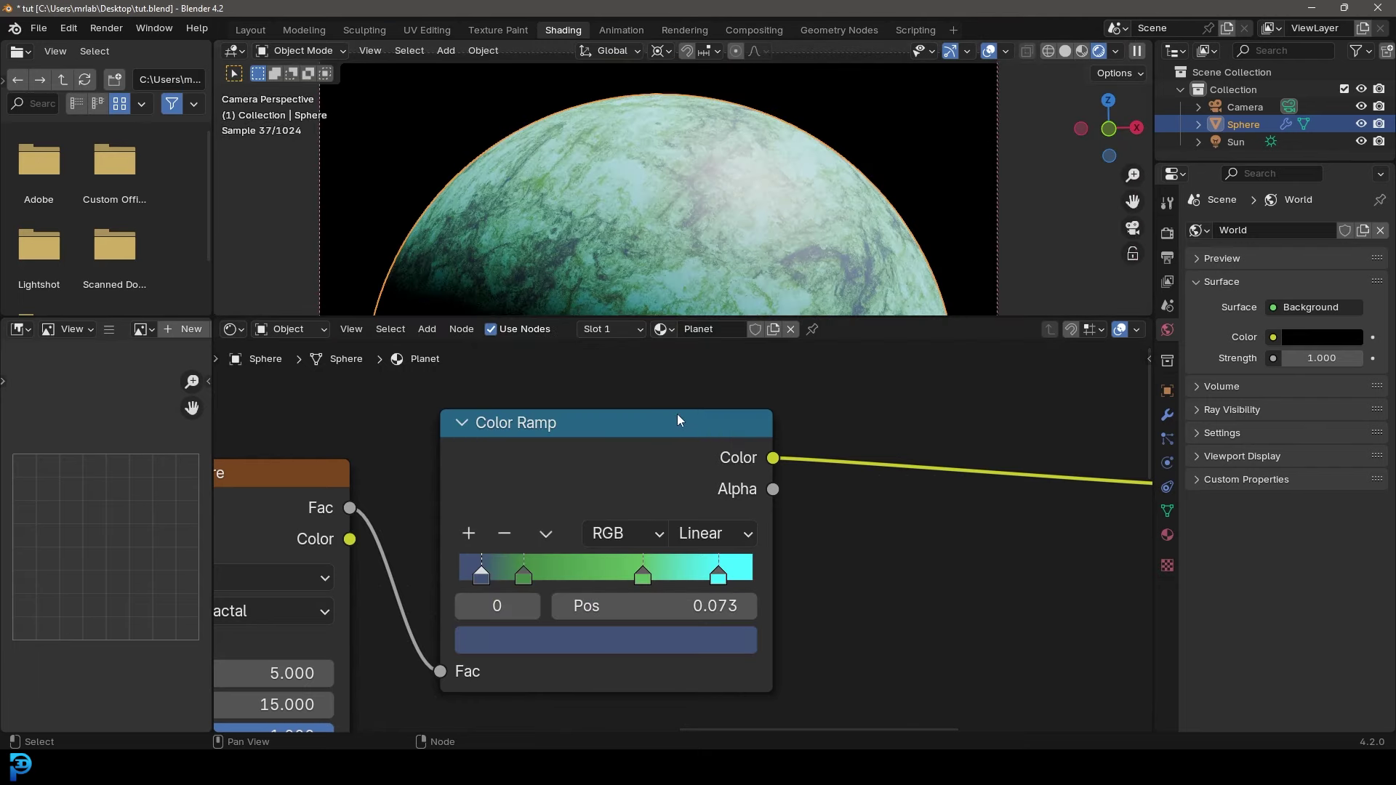
- Place the darker green stop at 0.160, make it slightly more olive, and add a stop at 0.116 between it and the blue one
scroll(617, 444, up, 2)
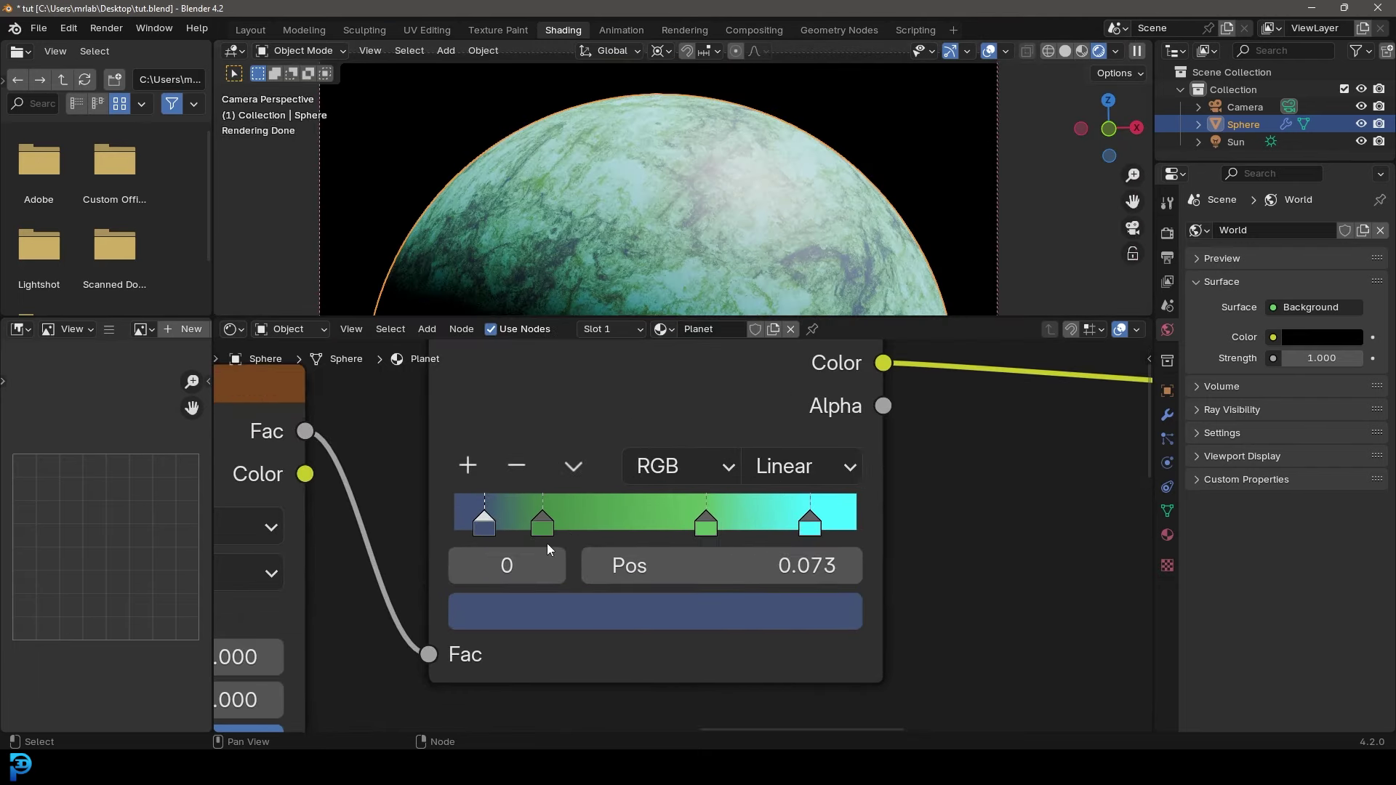
drag(551, 517, 521, 518)
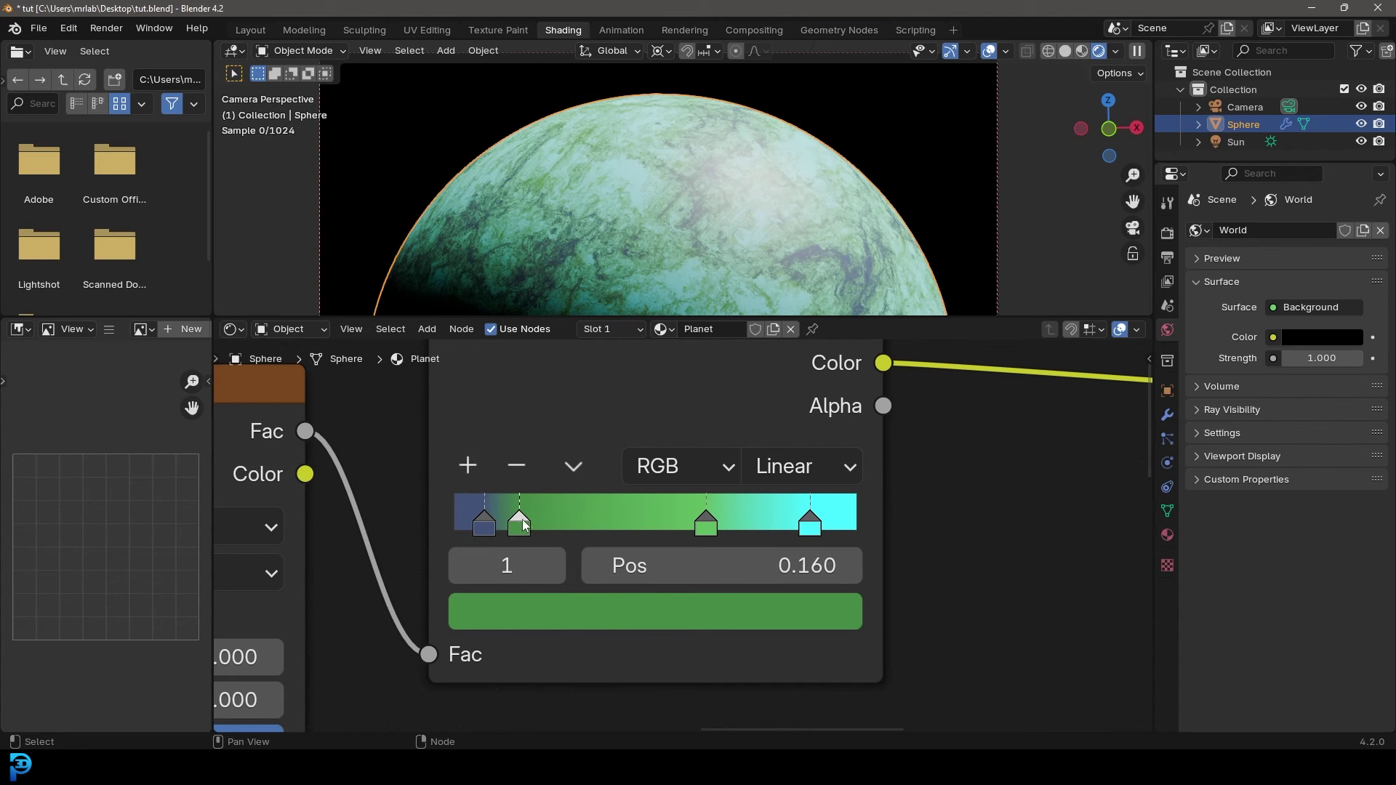
click(564, 616)
click(554, 196)
ctrl+click(501, 498)
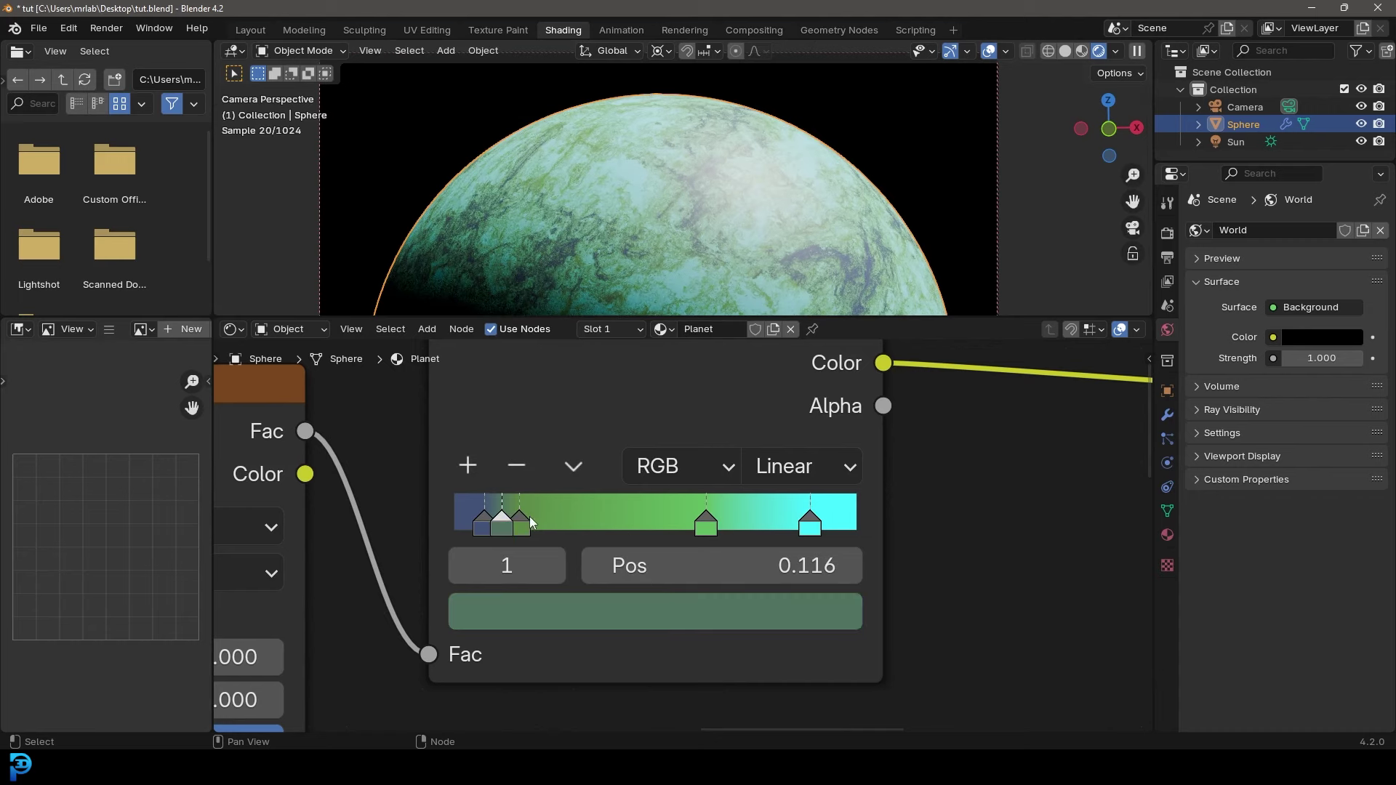
- Move the olive green stop at 0.160 to position 0.576 and change its color to dark green
drag(535, 515, 605, 522)
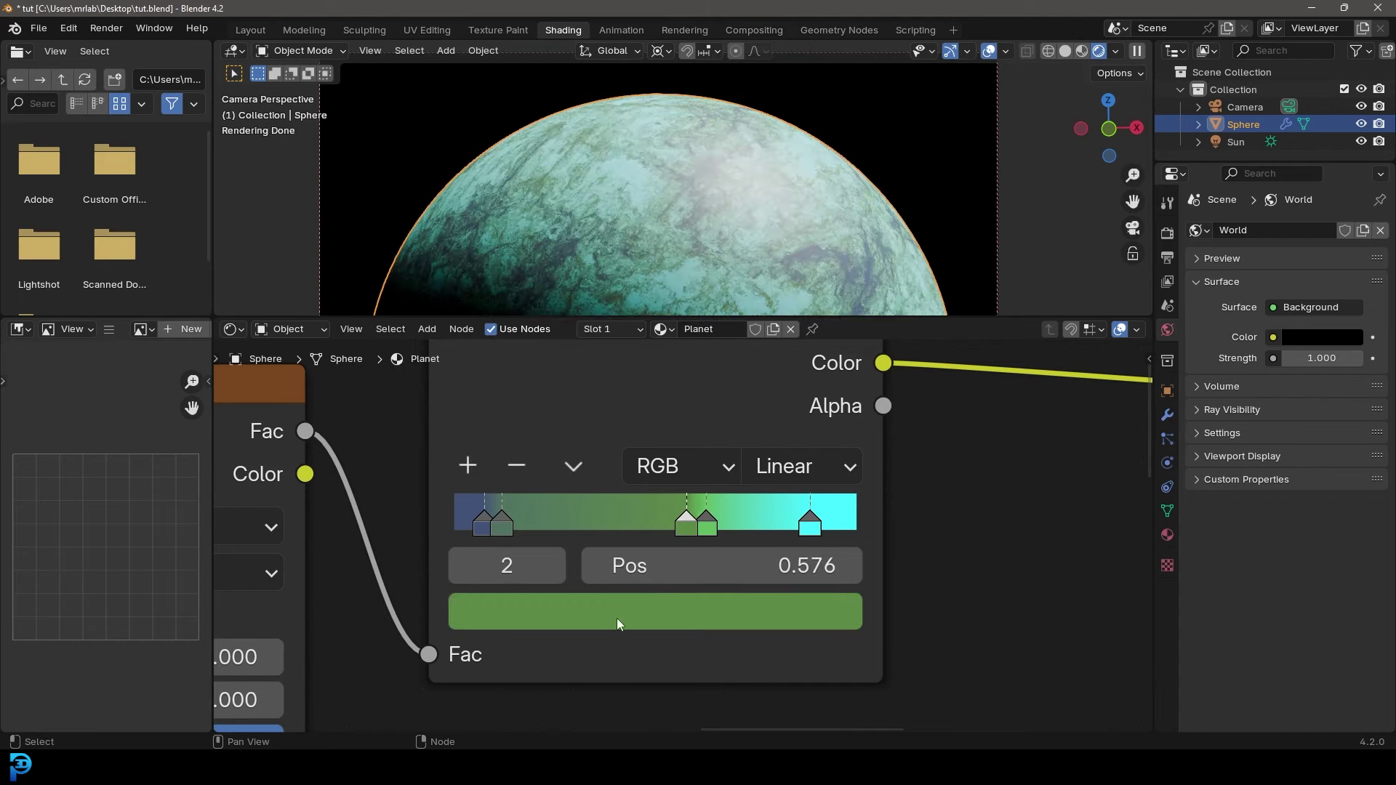
click(618, 618)
click(829, 298)
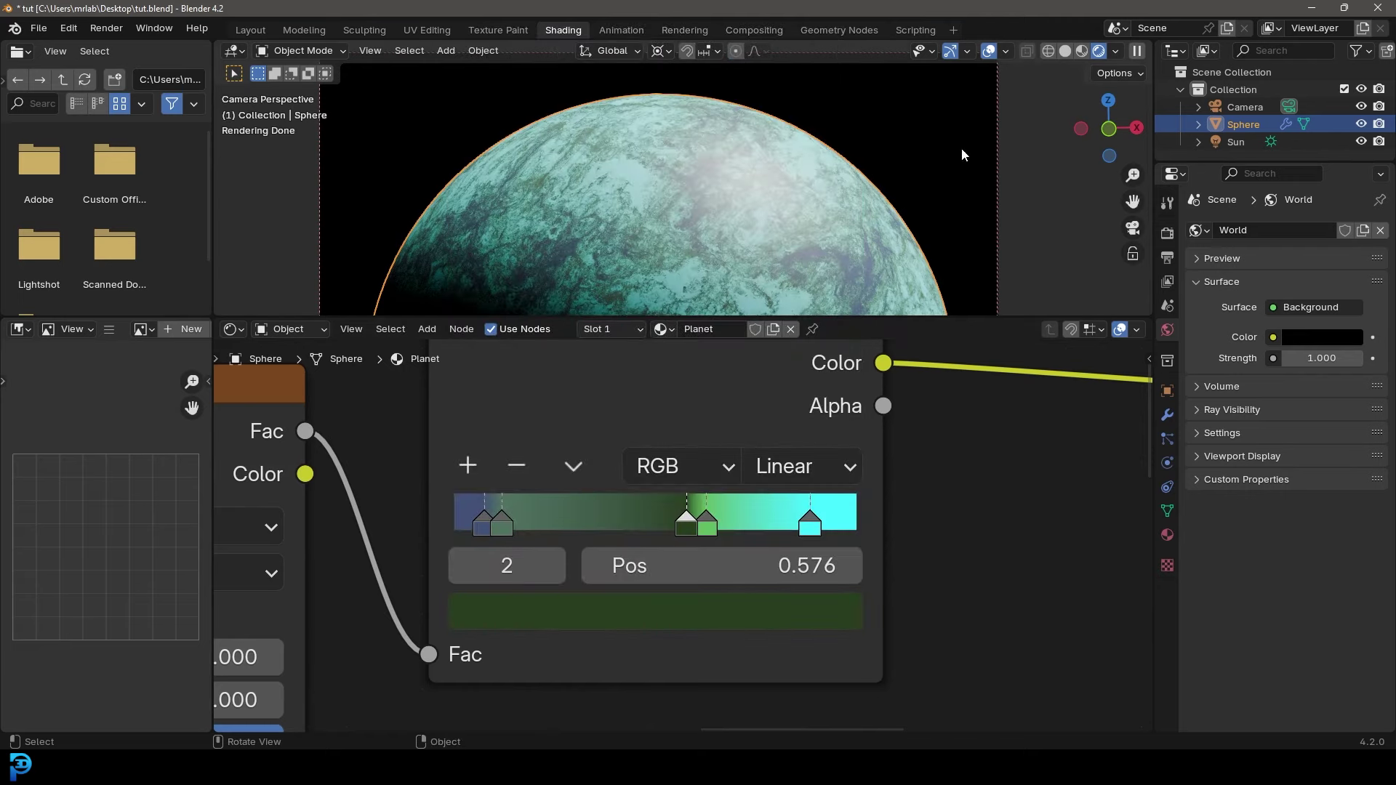
- Enlarge the 3D viewport into the node editor's space to show more of the planet
scroll(713, 184, down, 2)
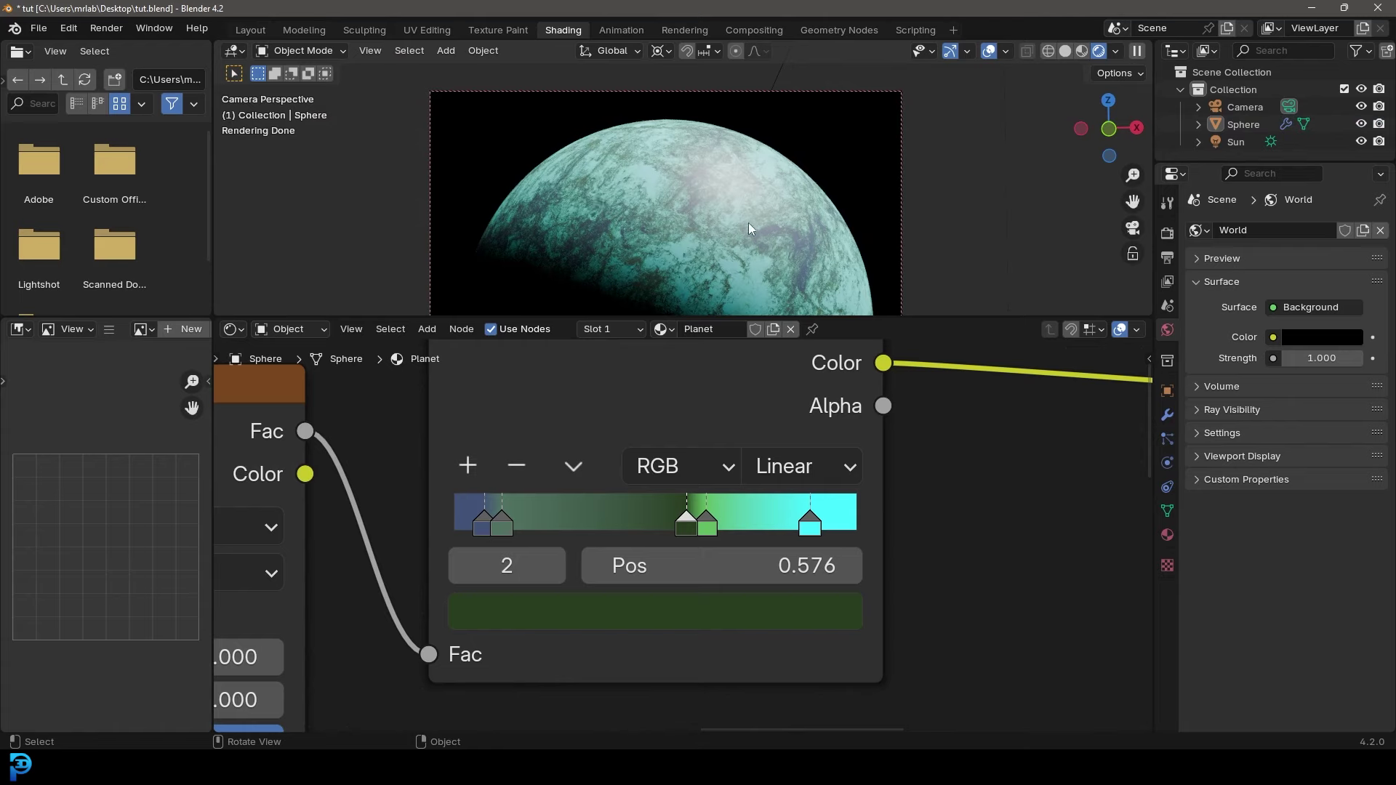
drag(518, 318, 518, 420)
scroll(774, 261, up, 2)
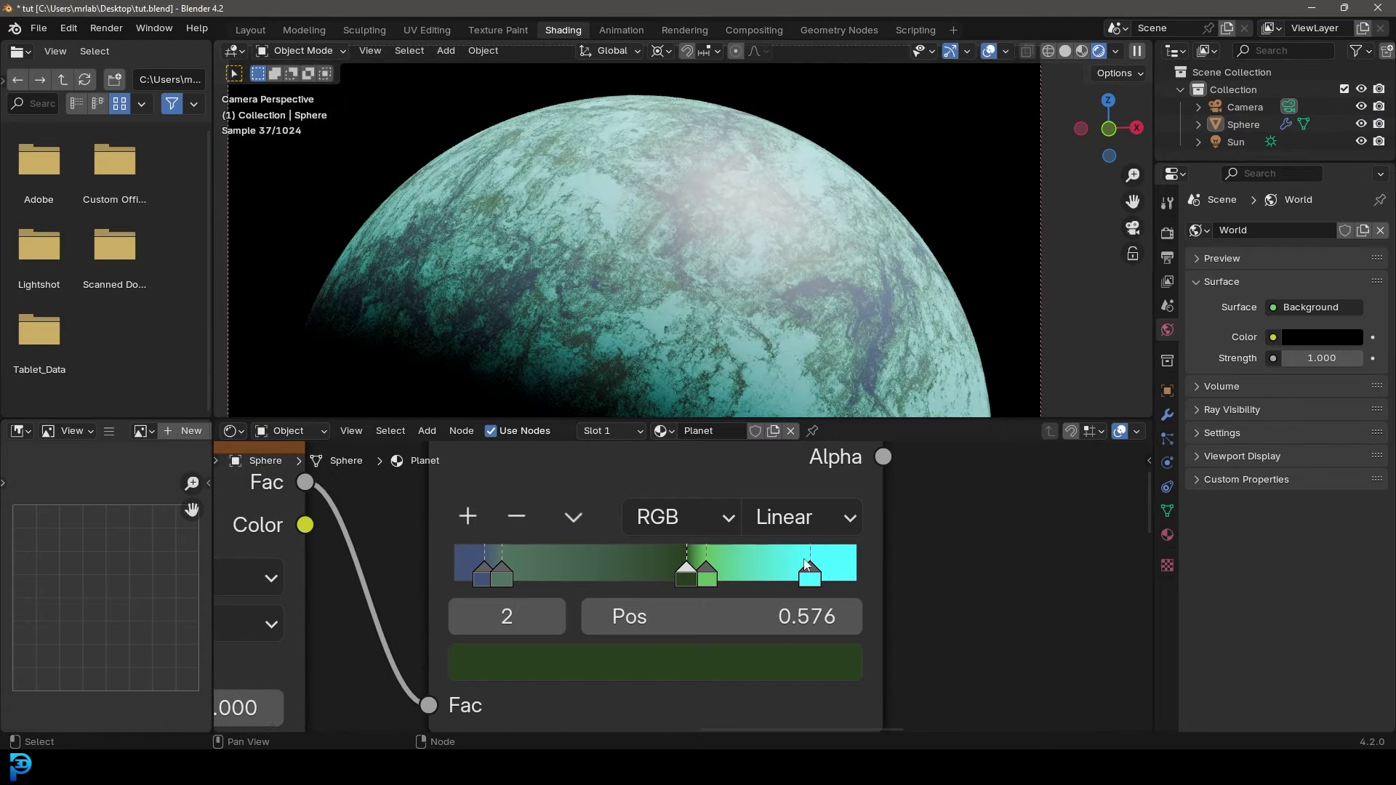
- Raise the Principled BSDF's Roughness to 0.832 to remove the glossy highlight from the planet
scroll(779, 620, down, 5)
middle_drag(779, 620, 465, 541)
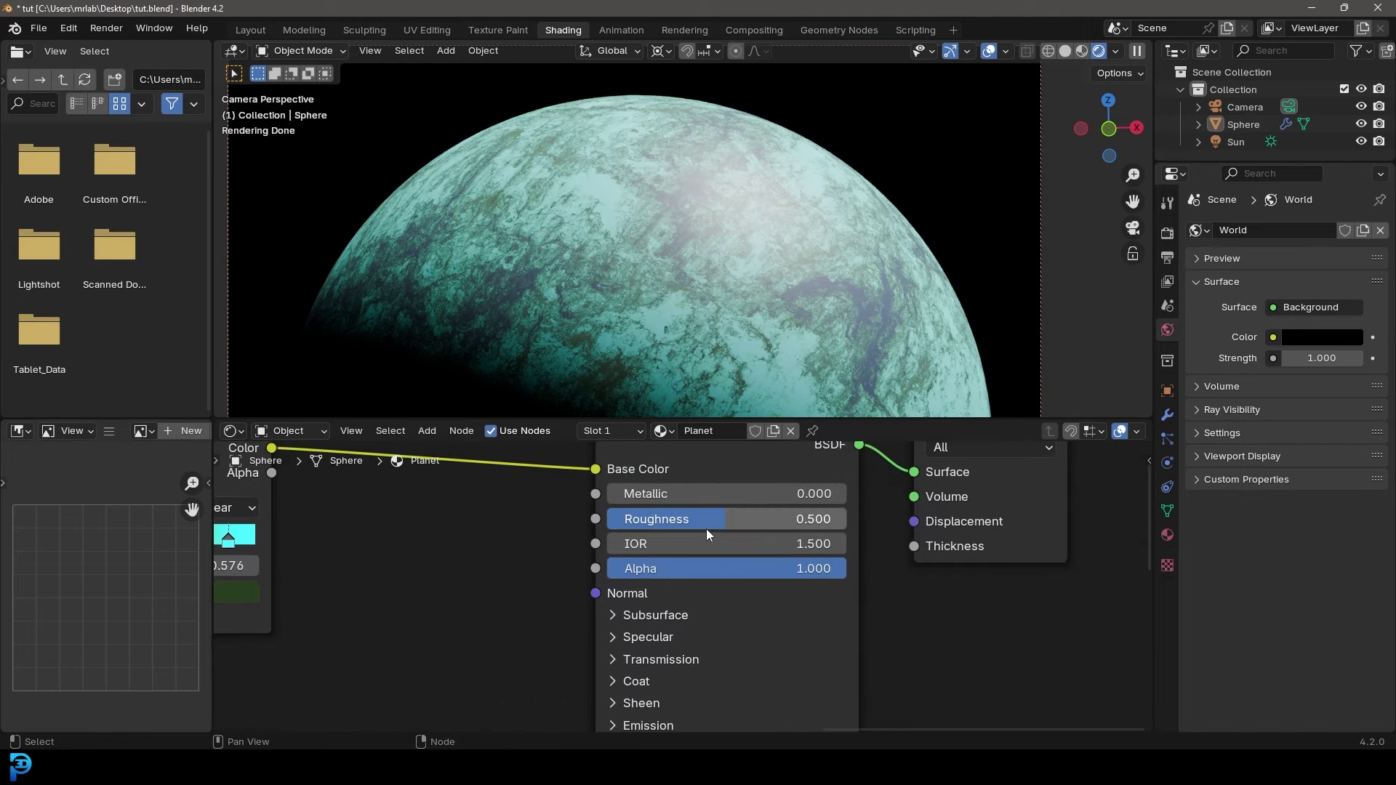
drag(700, 523, 775, 524)
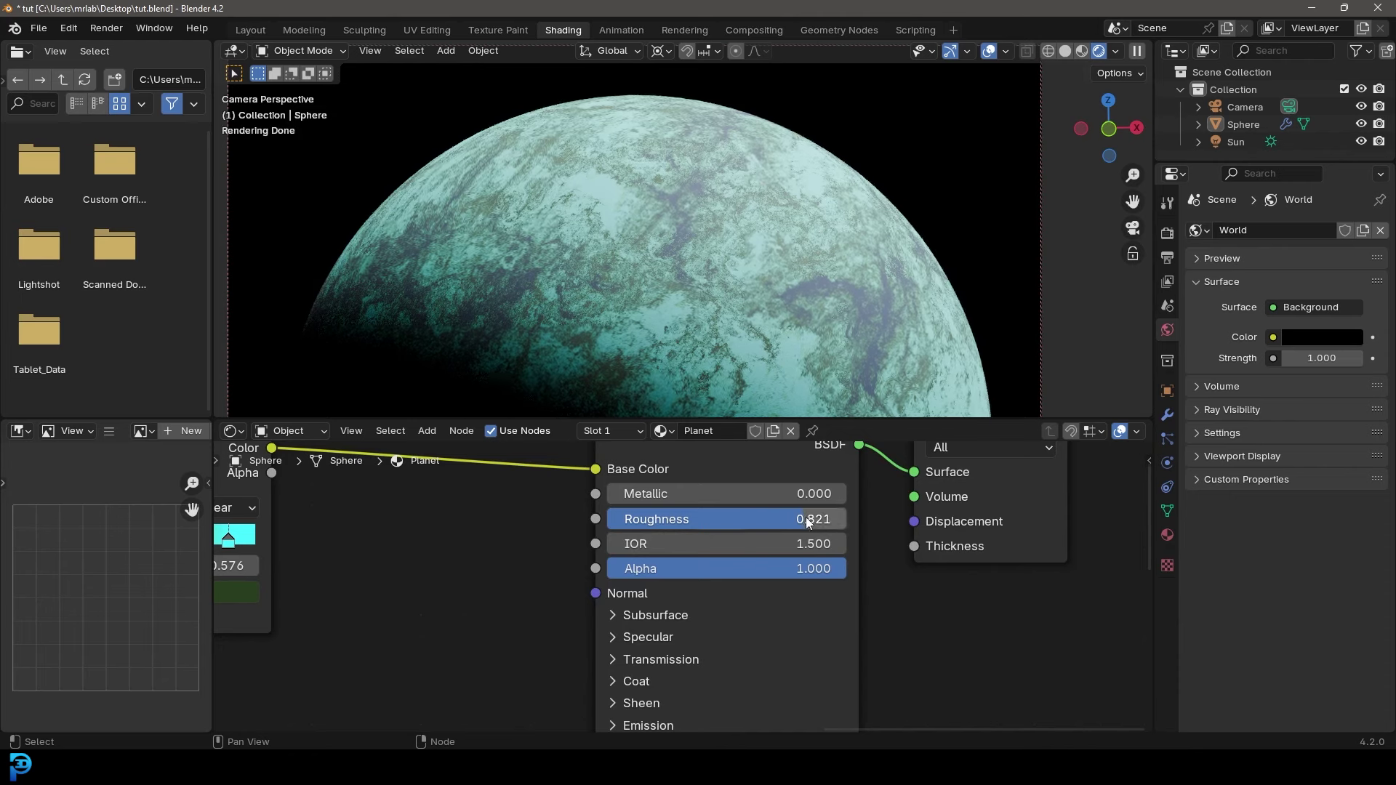
drag(749, 523, 748, 526)
- Add a Bump node before the Principled BSDF and connect its Normal output to the shader's Normal input
scroll(509, 606, down, 3)
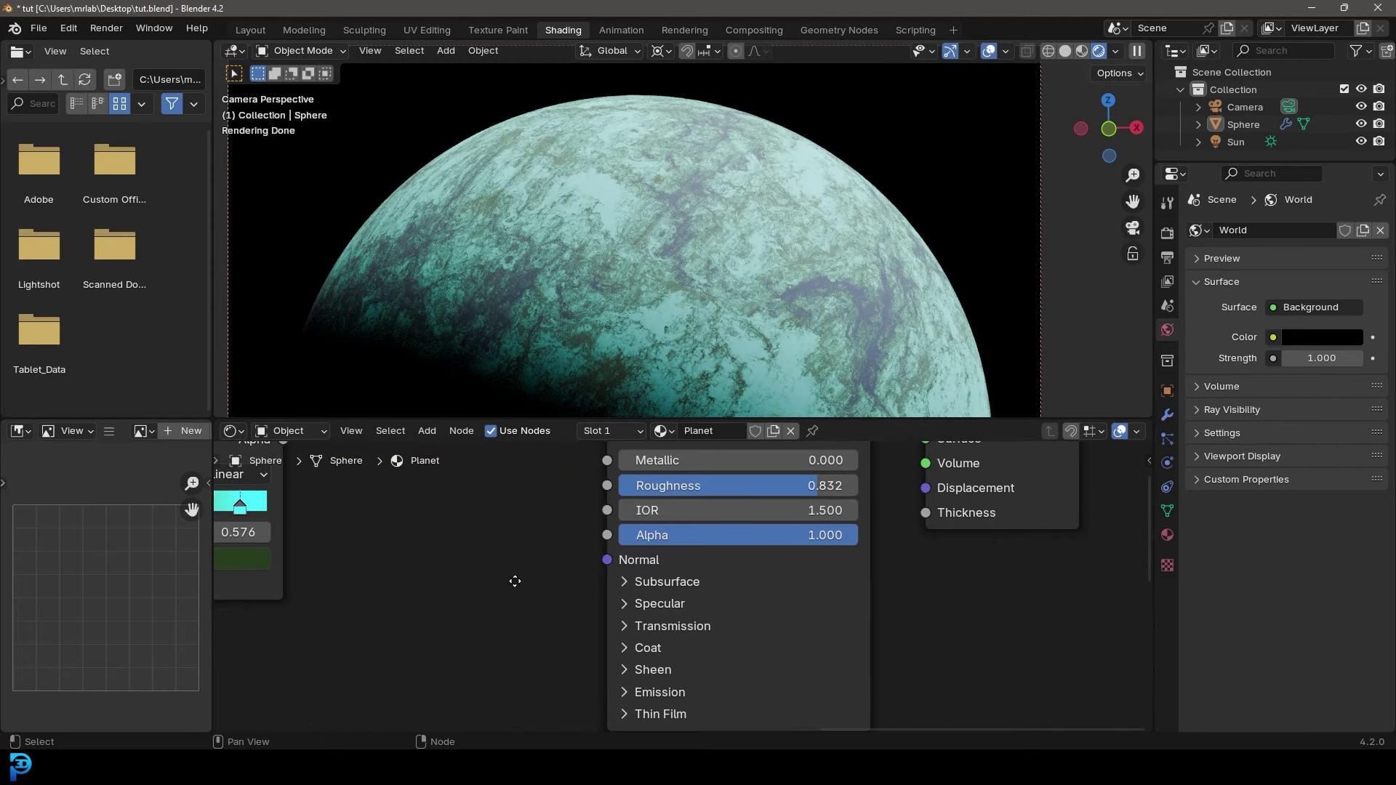
scroll(477, 624, up, 2)
key(shift+a)
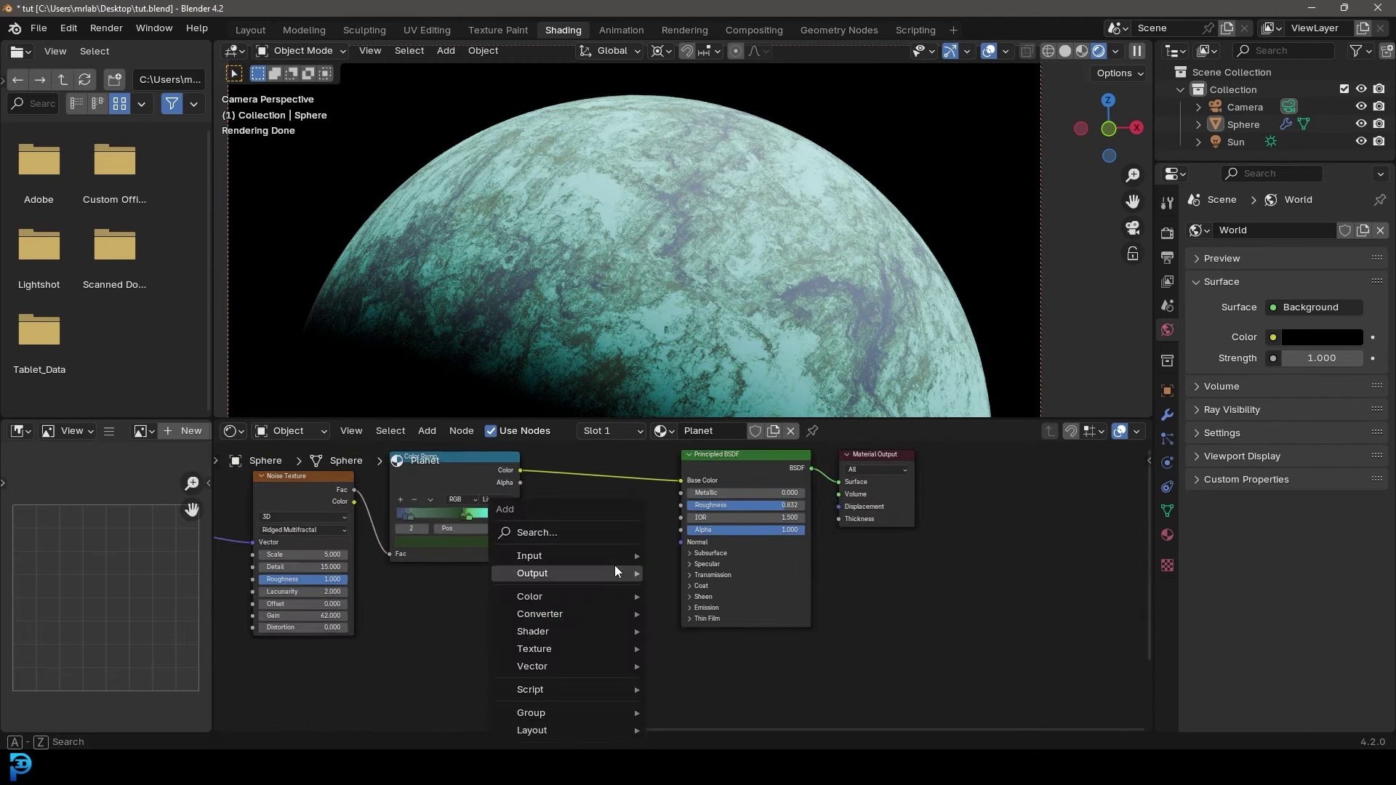
click(584, 532)
text(bump)
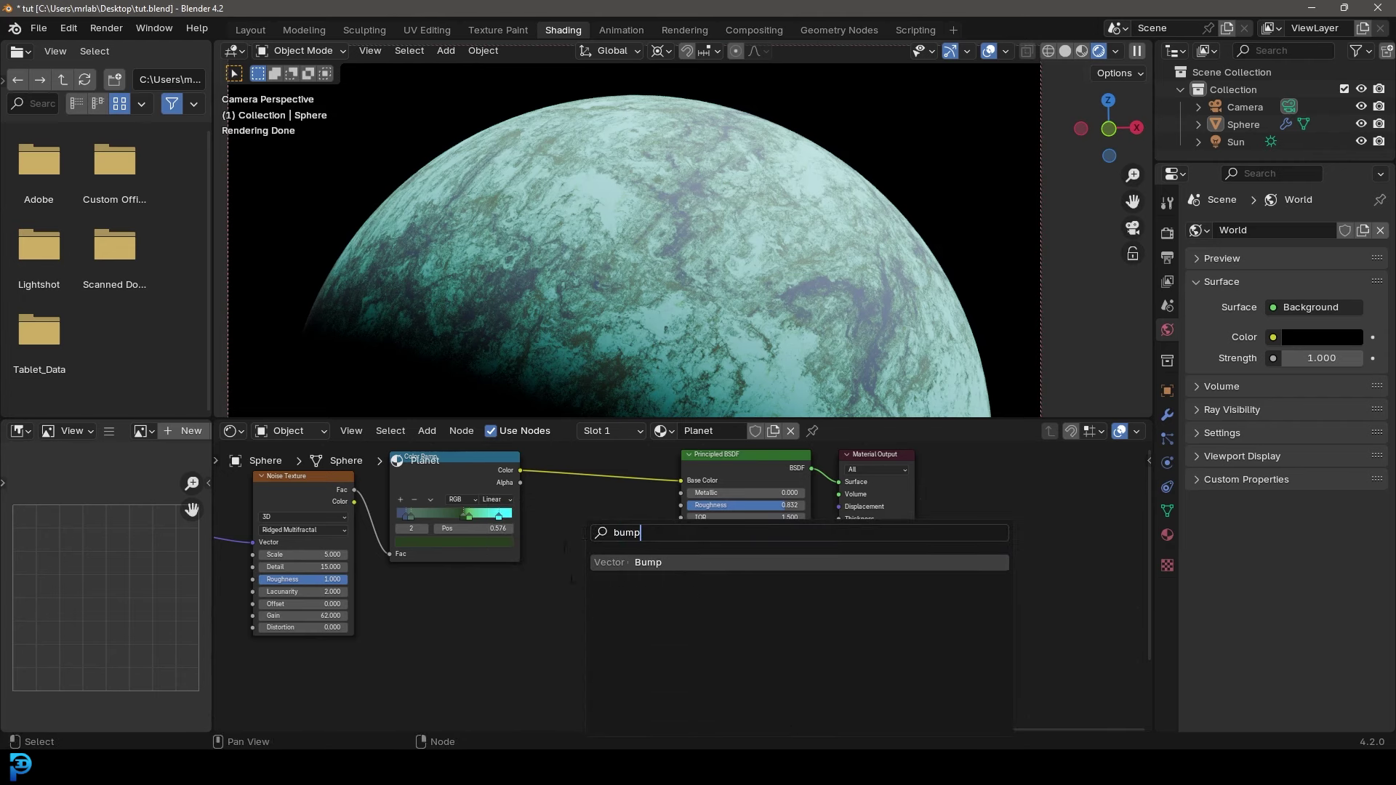
key(Return)
click(551, 554)
scroll(551, 554, up, 3)
drag(599, 551, 679, 515)
scroll(679, 514, down, 2)
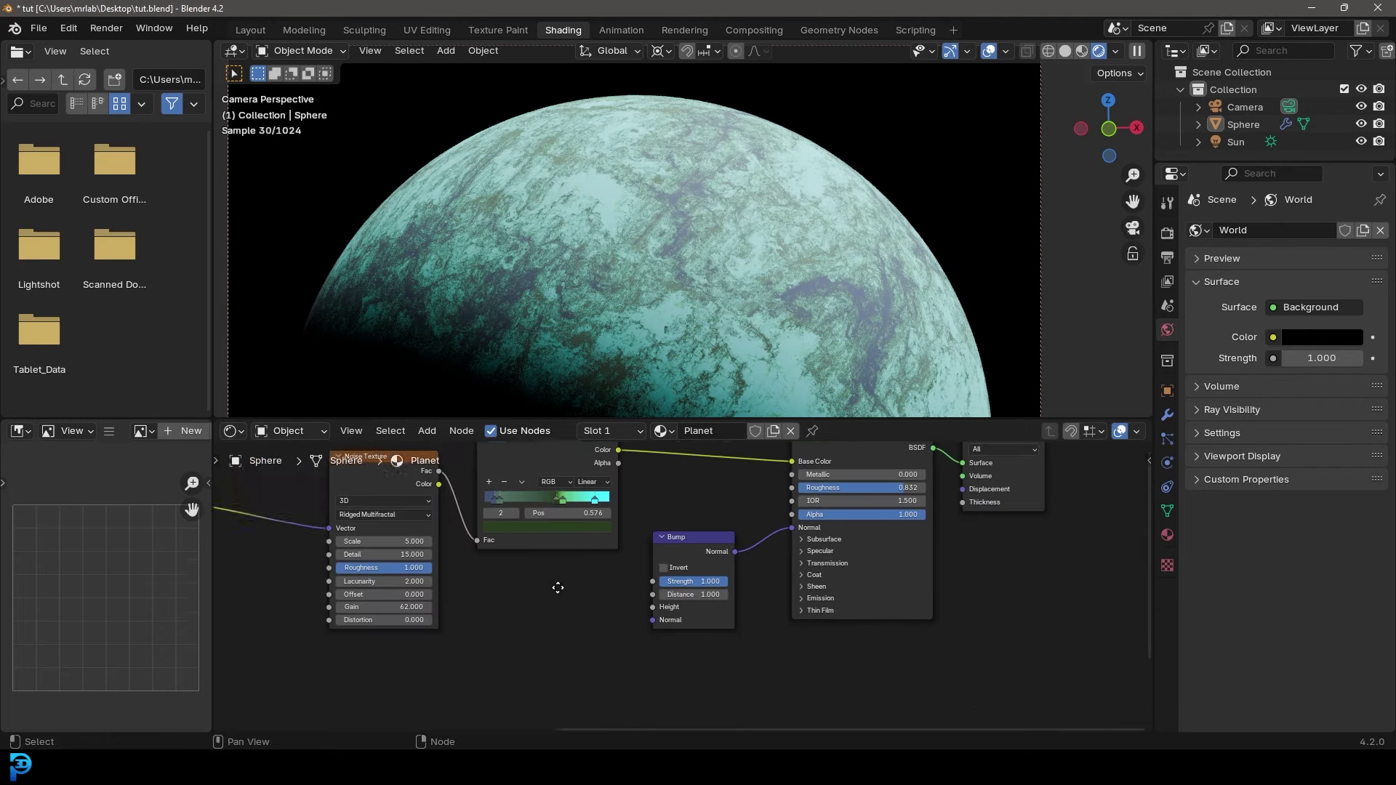
- Connect the Fac output of the Noise Texture feeding the Color Ramp to the Bump node's Height input
middle_drag(530, 586, 673, 603)
drag(485, 499, 431, 571)
middle_drag(523, 571, 389, 538)
scroll(389, 538, up, 2)
drag(366, 524, 702, 612)
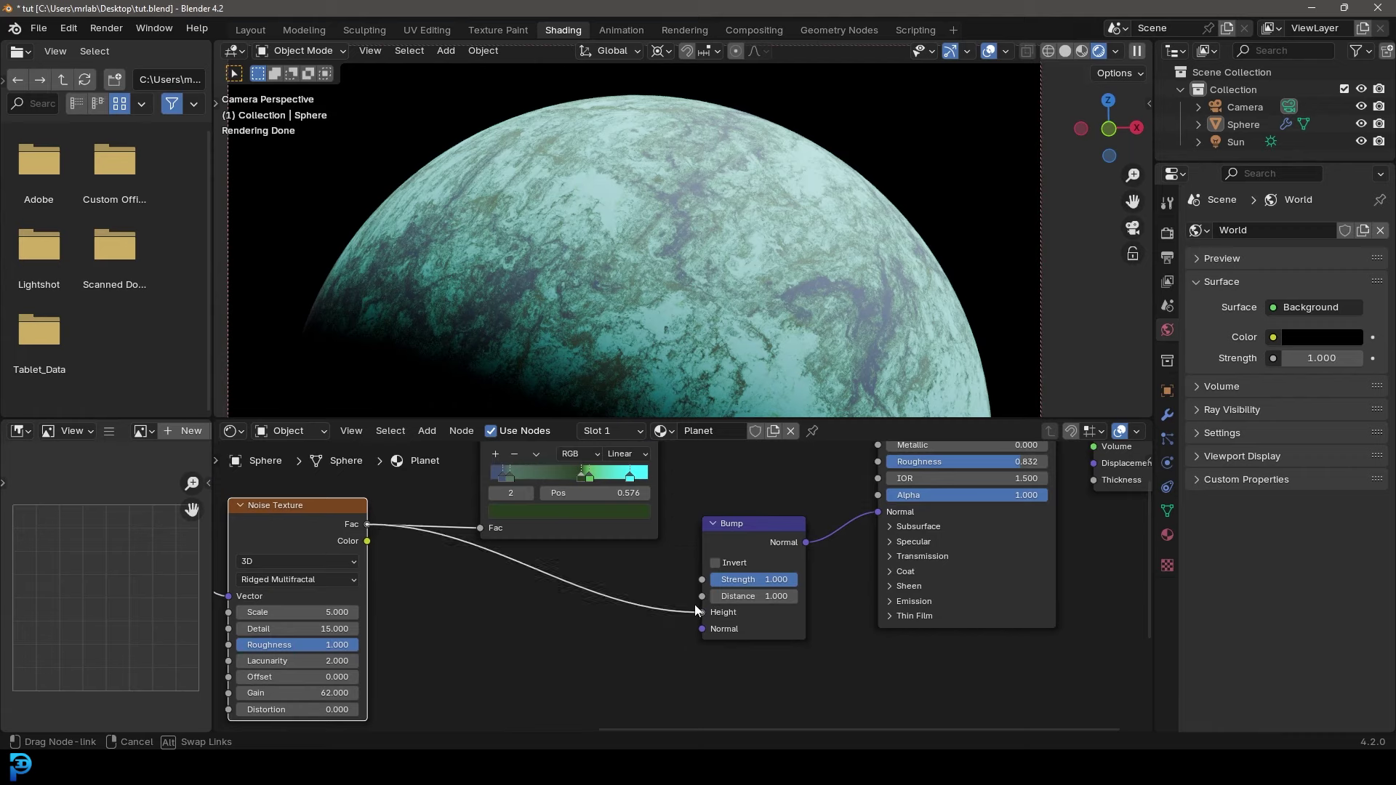
- Set the Bump node's Strength to 0.05
scroll(717, 627, up, 2)
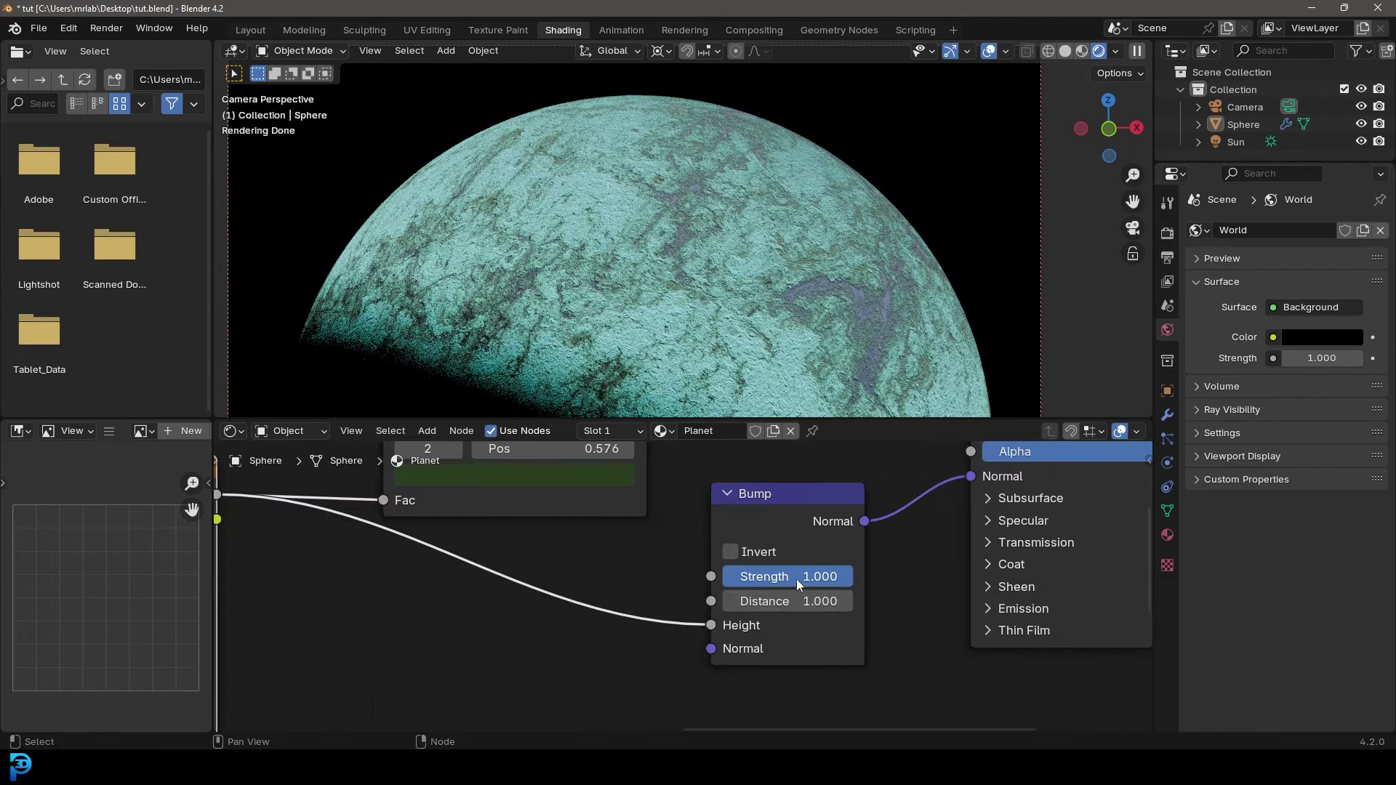
click(796, 578)
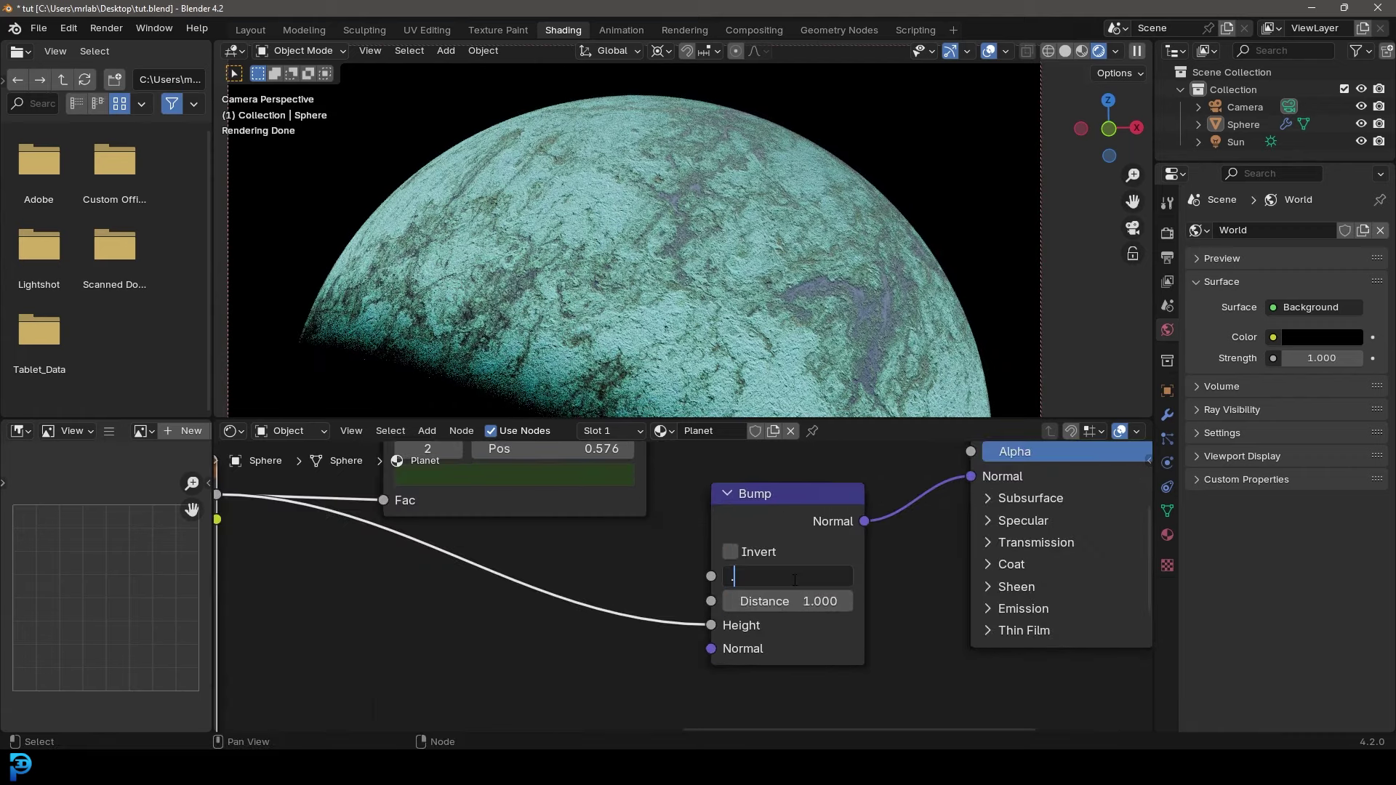
text(.05)
key(Return)
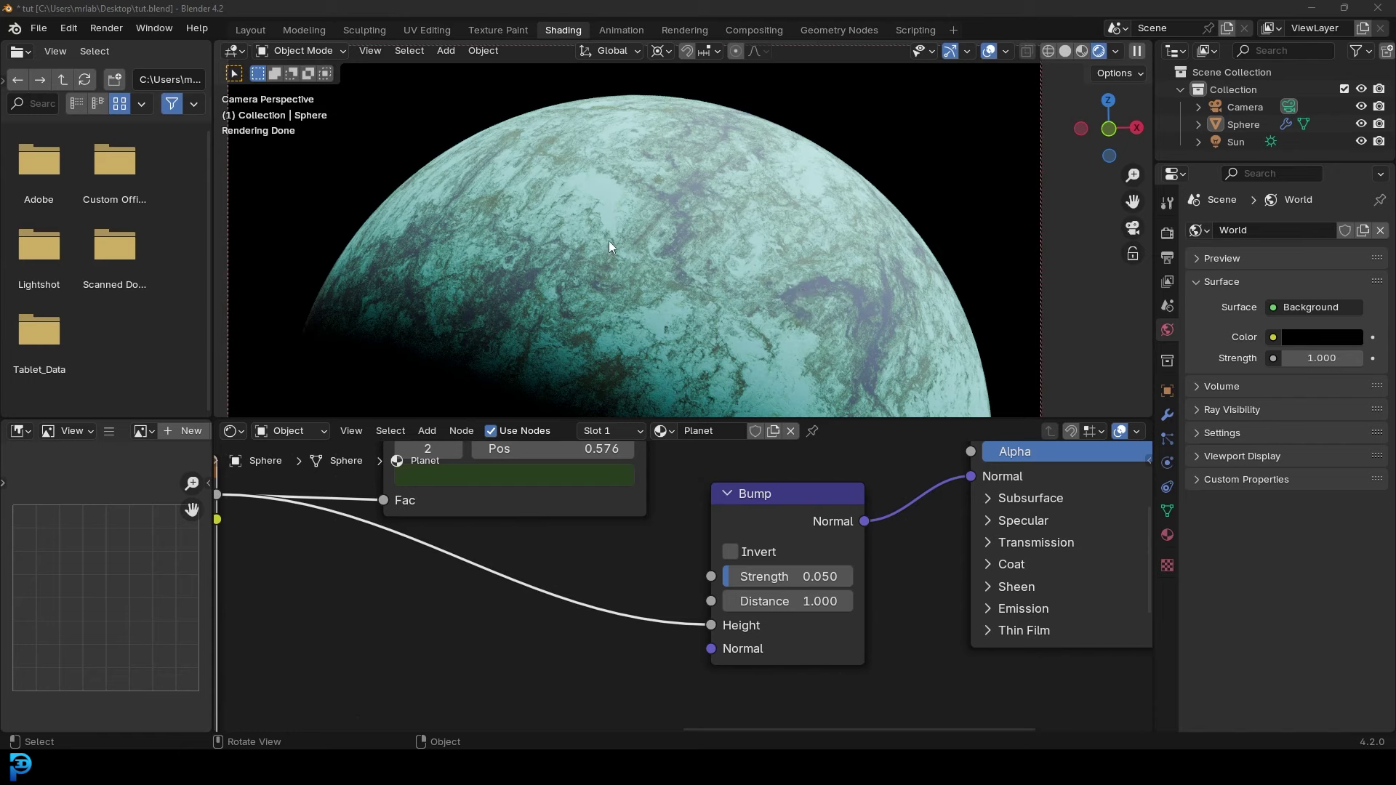
- Move the Material Output node farther from the Principled BSDF to make room between them
scroll(814, 548, down, 2)
middle_drag(808, 626, 460, 627)
middle_drag(888, 616, 704, 706)
middle_drag(375, 543, 433, 548)
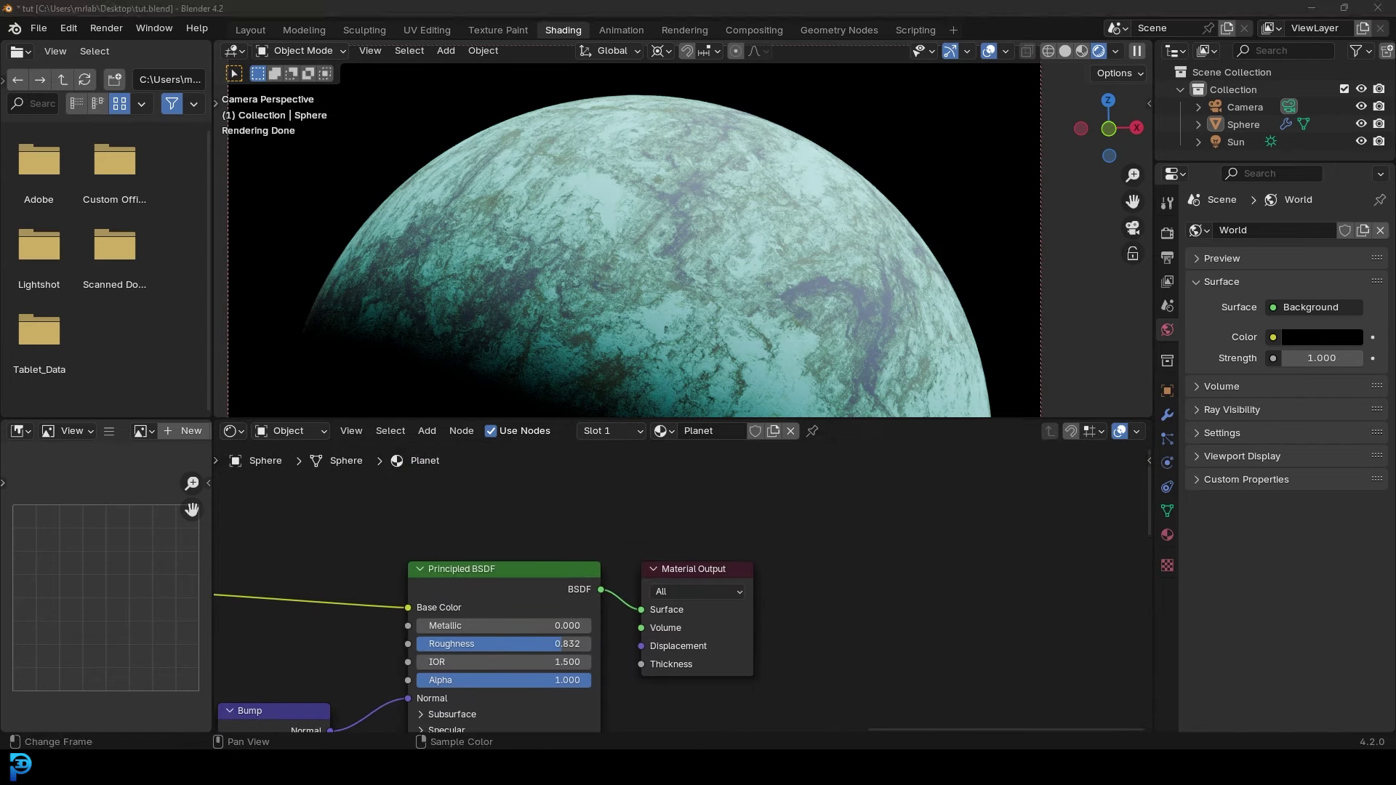
drag(710, 567, 966, 551)
- Add a Mix Shader node on the link between the Principled BSDF and the Material Output
scroll(676, 547, up, 3)
key(shift+a)
click(666, 536)
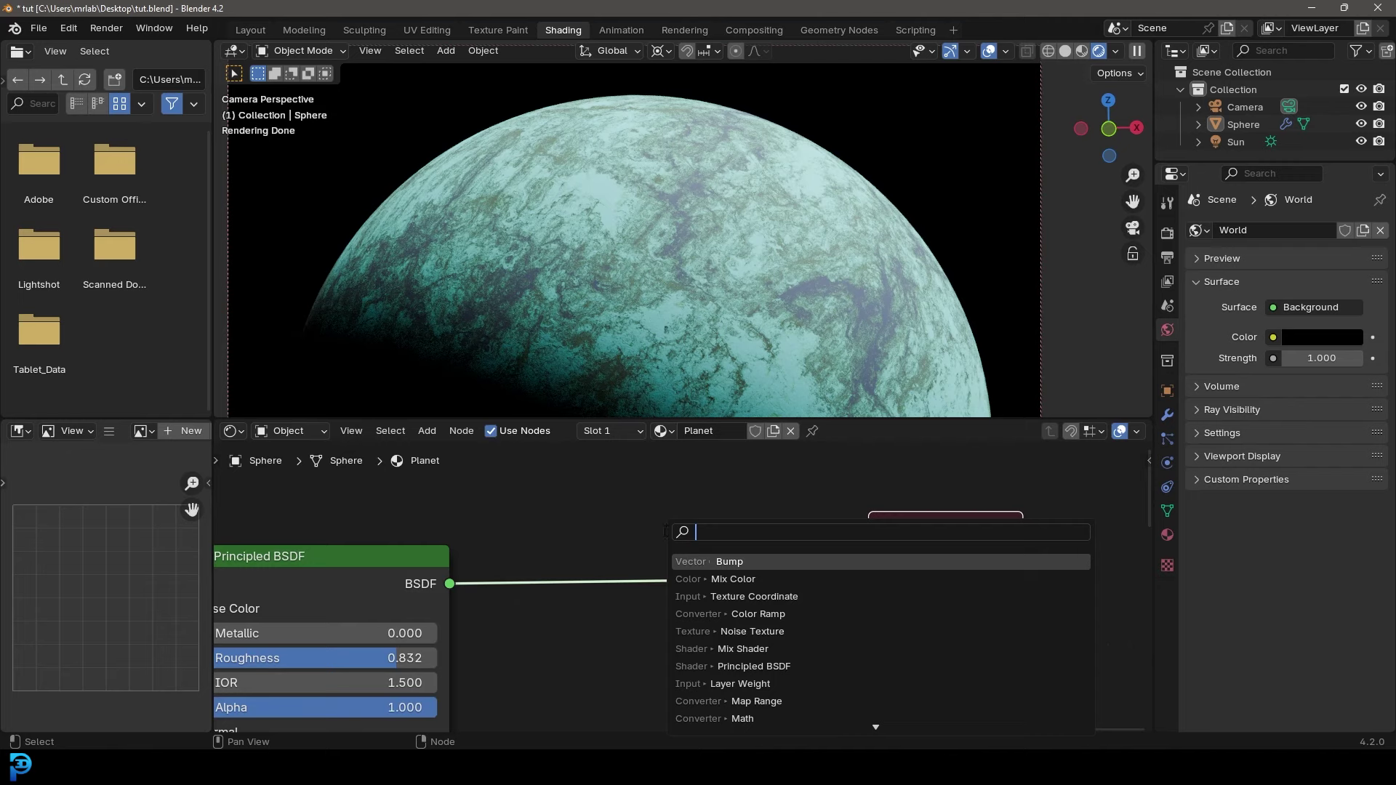
text(mix shader)
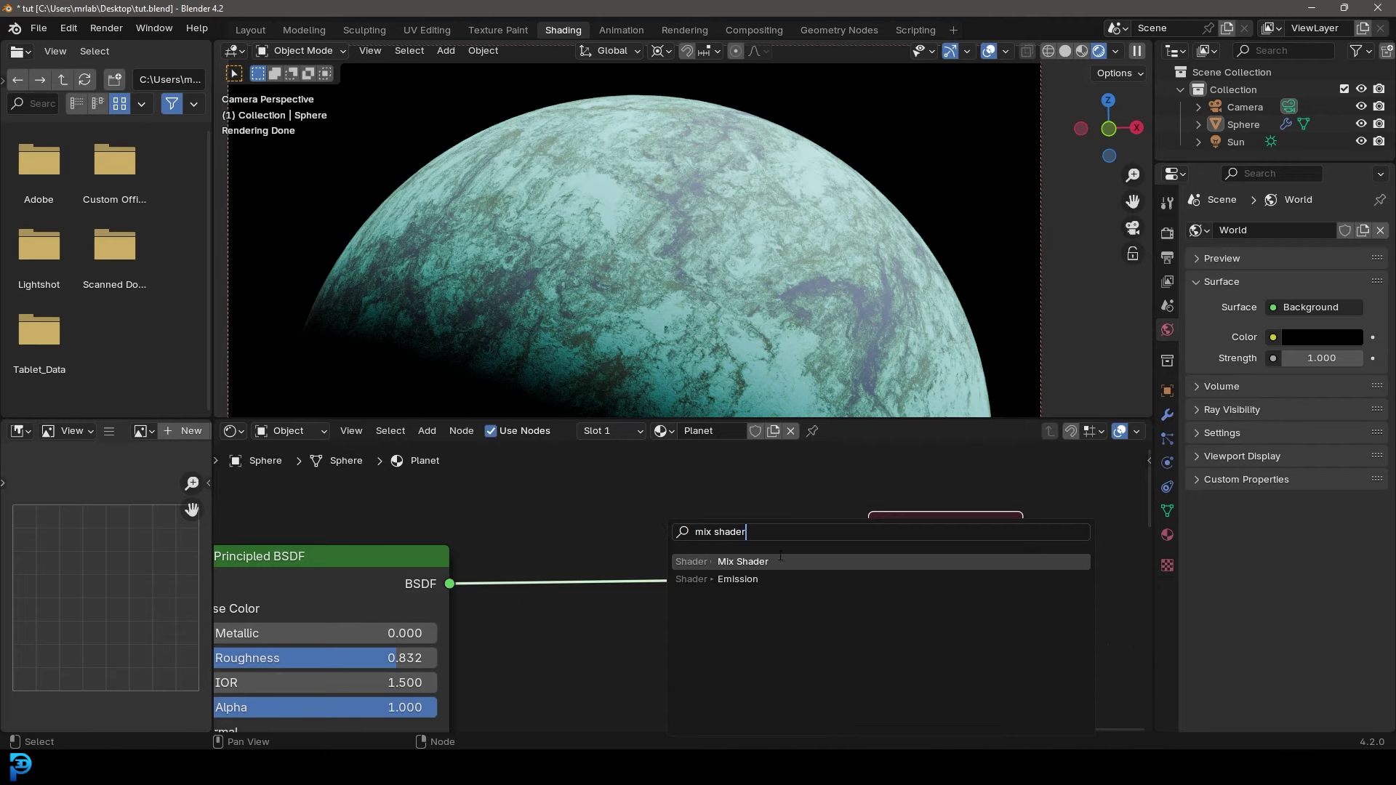
click(781, 558)
click(615, 536)
- Duplicate the Principled BSDF below the original and connect the copy to the Mix Shader's second Shader input
scroll(513, 607, down, 5)
middle_drag(513, 607, 530, 517)
scroll(522, 496, up, 1)
click(482, 498)
key(shift+d)
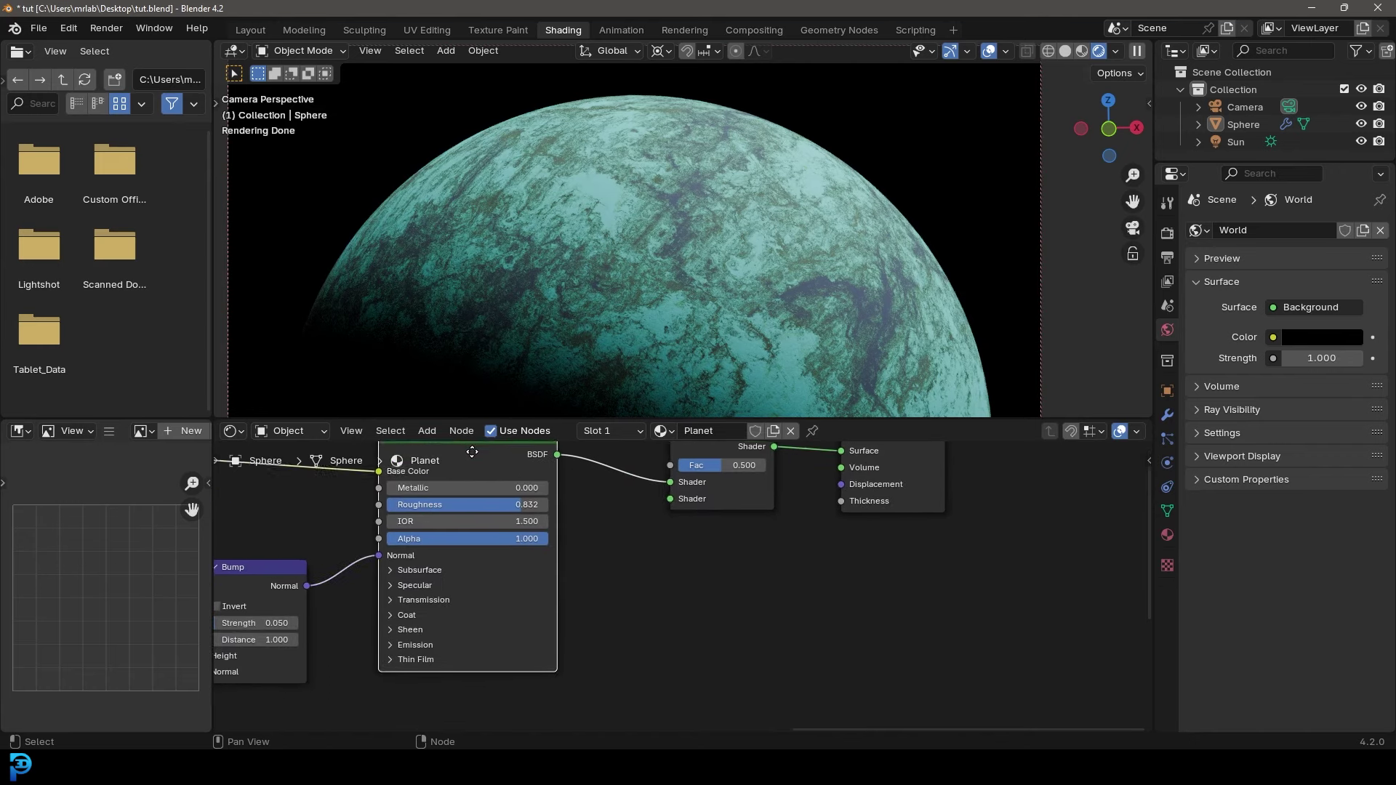
click(474, 678)
scroll(468, 674, down, 3)
drag(524, 674, 605, 501)
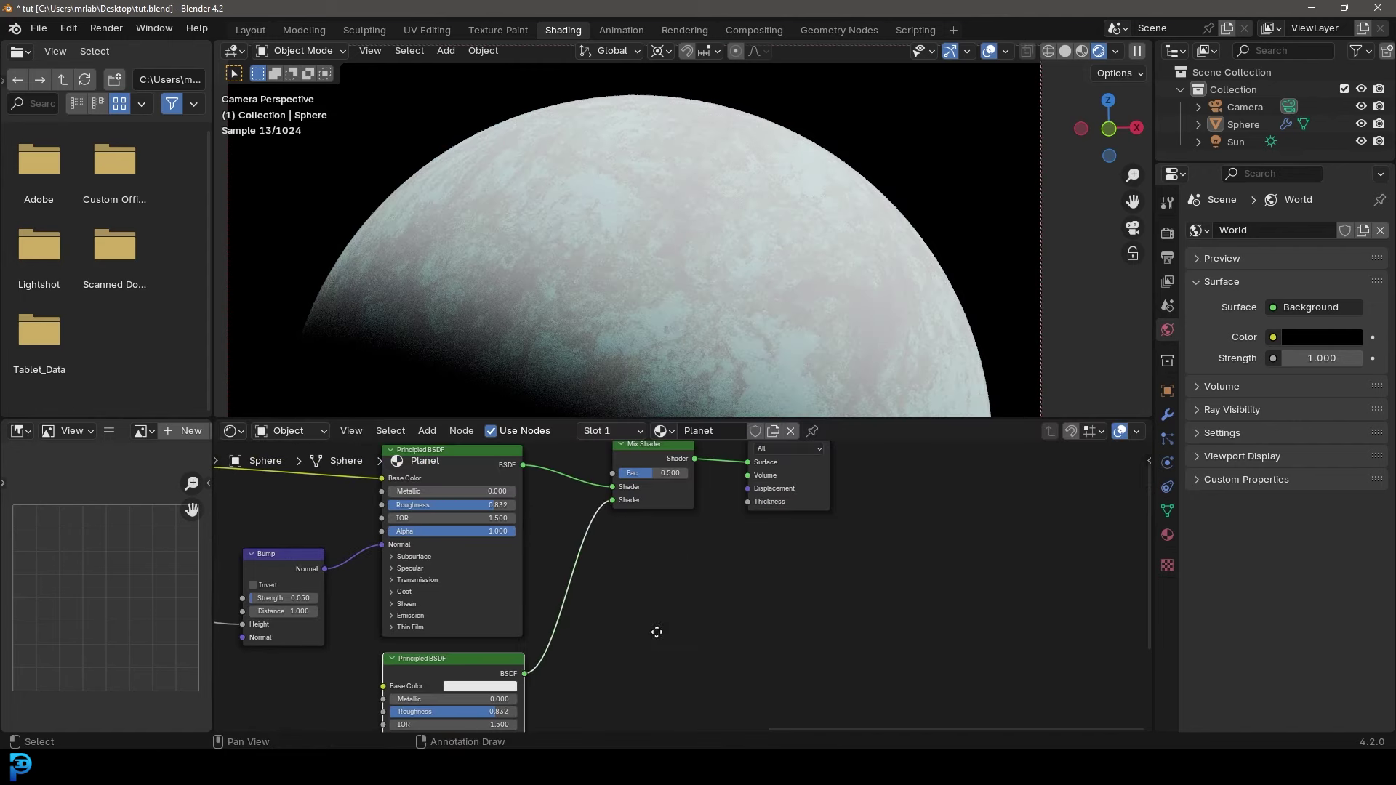
- Set the duplicated Principled BSDF's Base Color to cyan with Hue 0.550, Saturation 0.975 and Value 0.800
scroll(600, 574, up, 2)
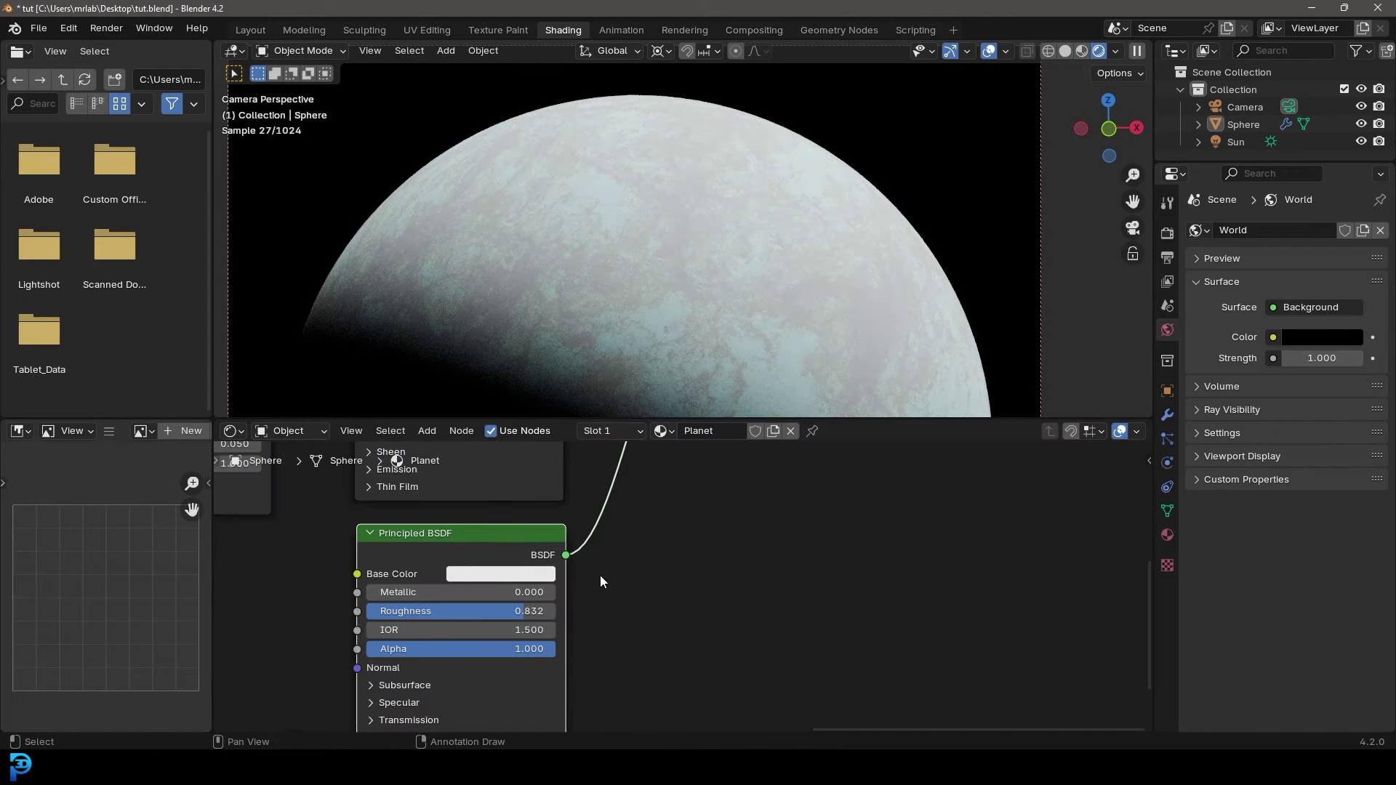
click(465, 574)
click(542, 313)
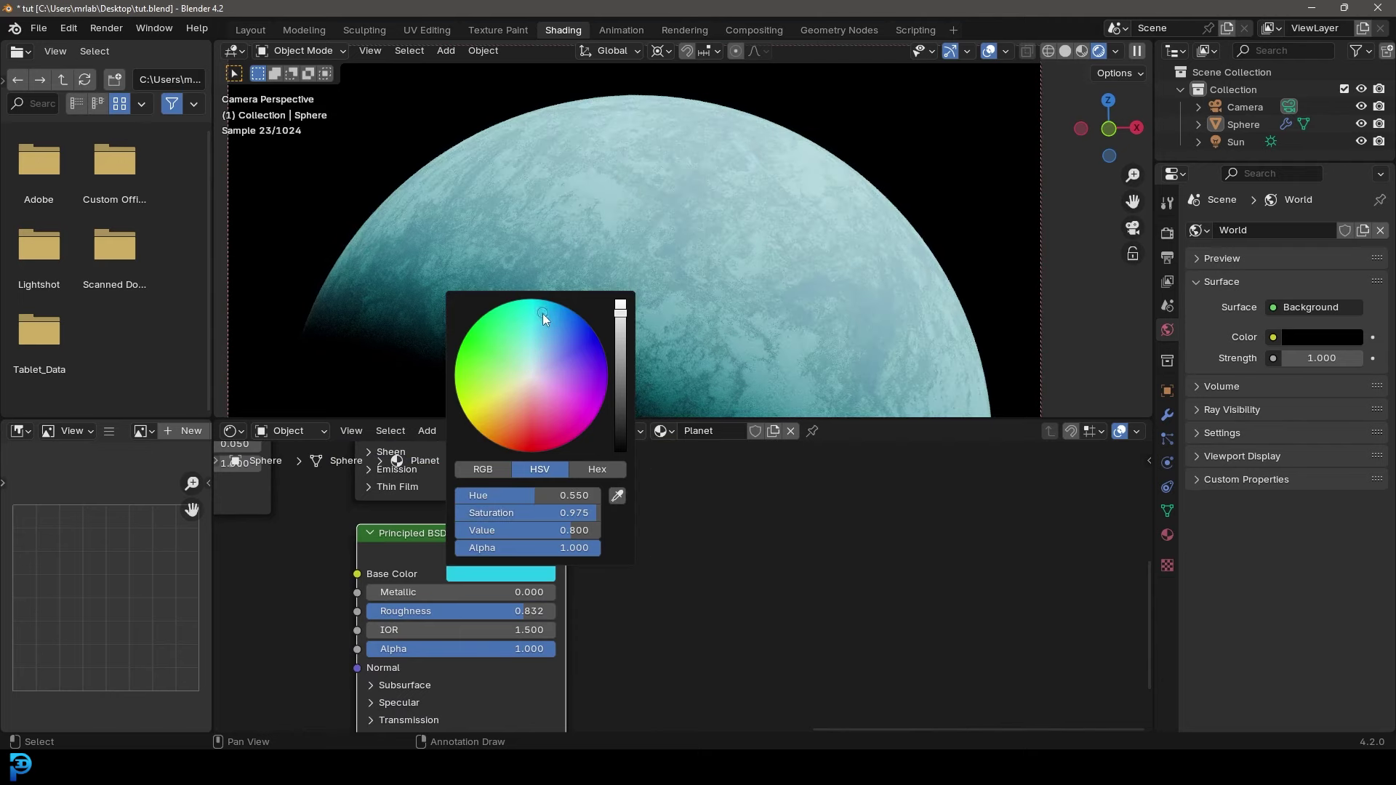
- Add a Layer Weight node and connect its Fresnel output to the Mix Shader's Fac input
scroll(713, 549, down, 3)
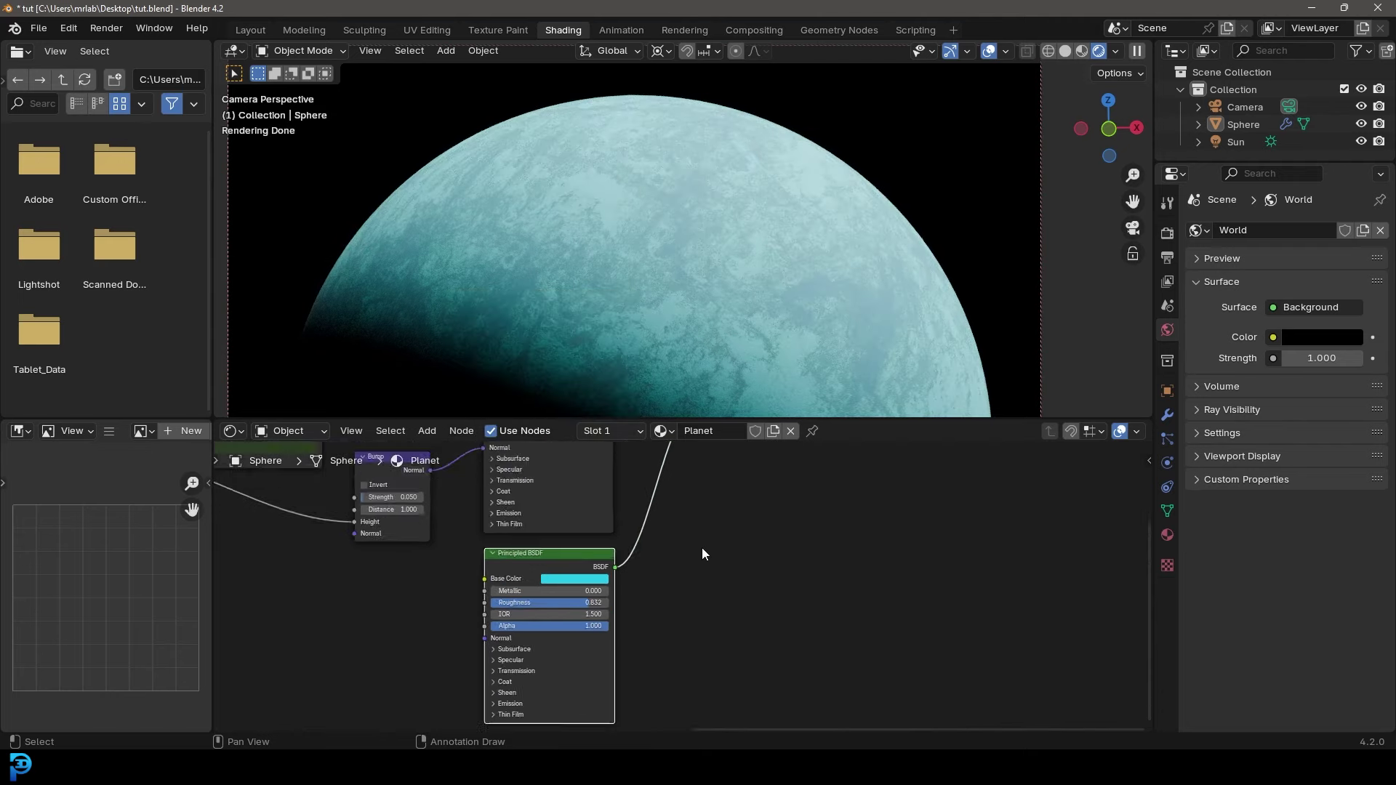
scroll(702, 554, down, 3)
scroll(595, 548, up, 5)
key(shift+a)
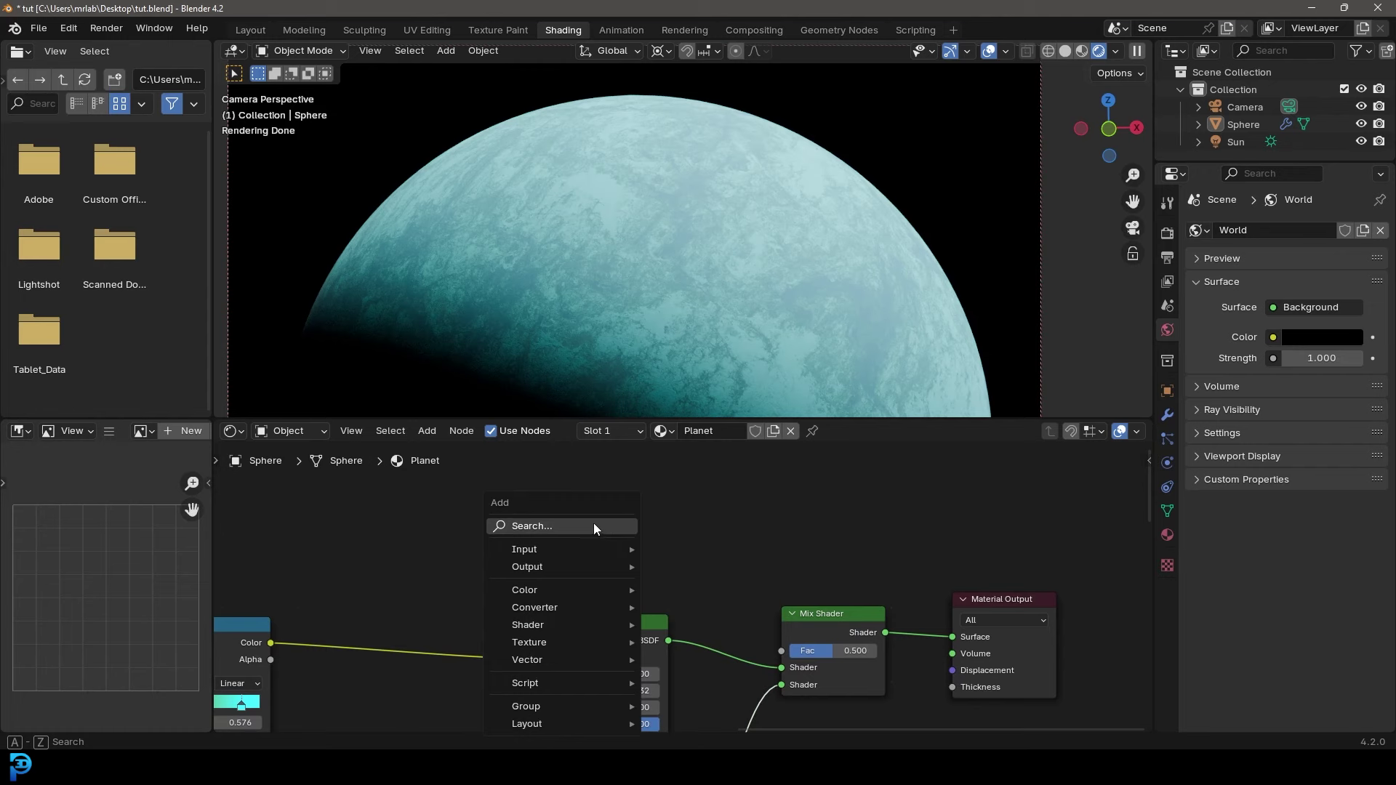
click(594, 526)
text(layer)
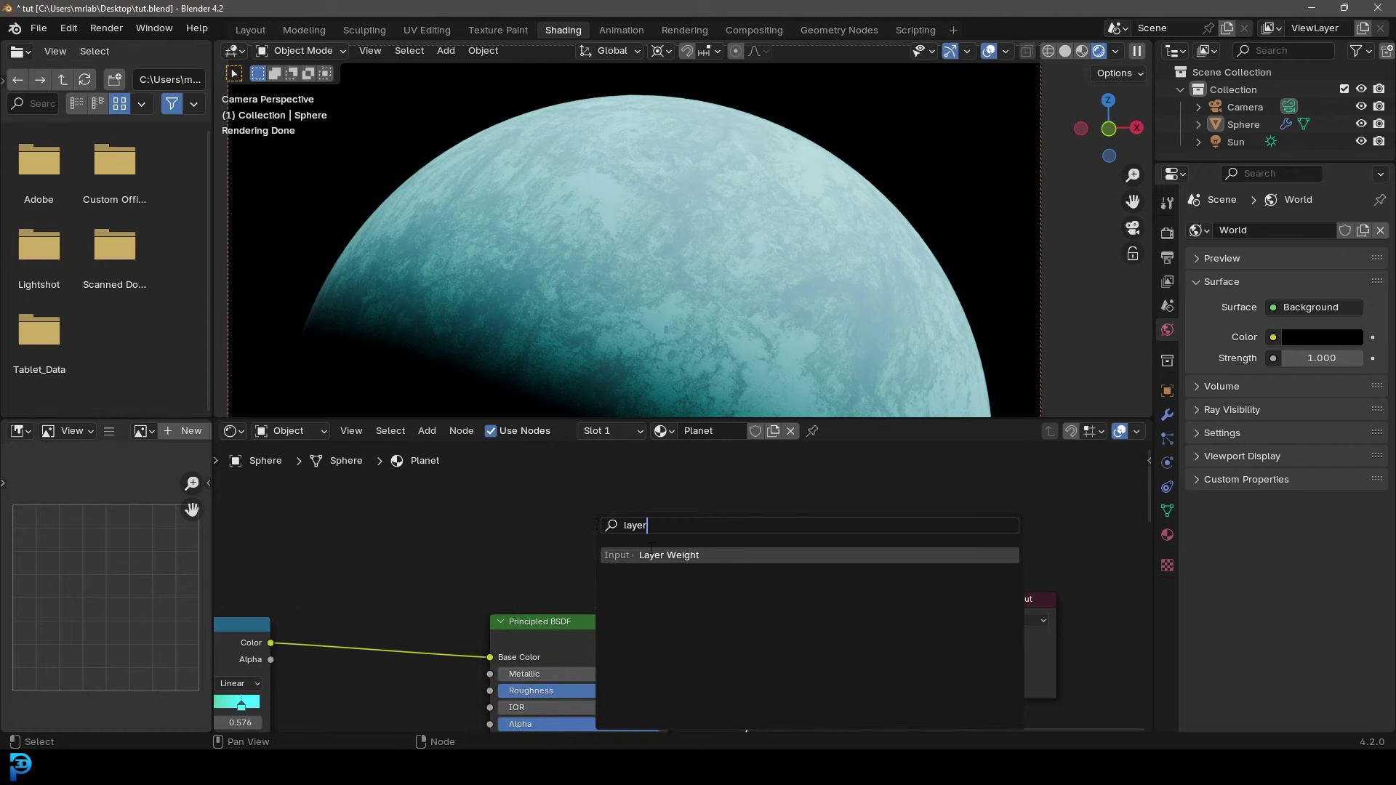
key(Return)
drag(544, 514, 829, 590)
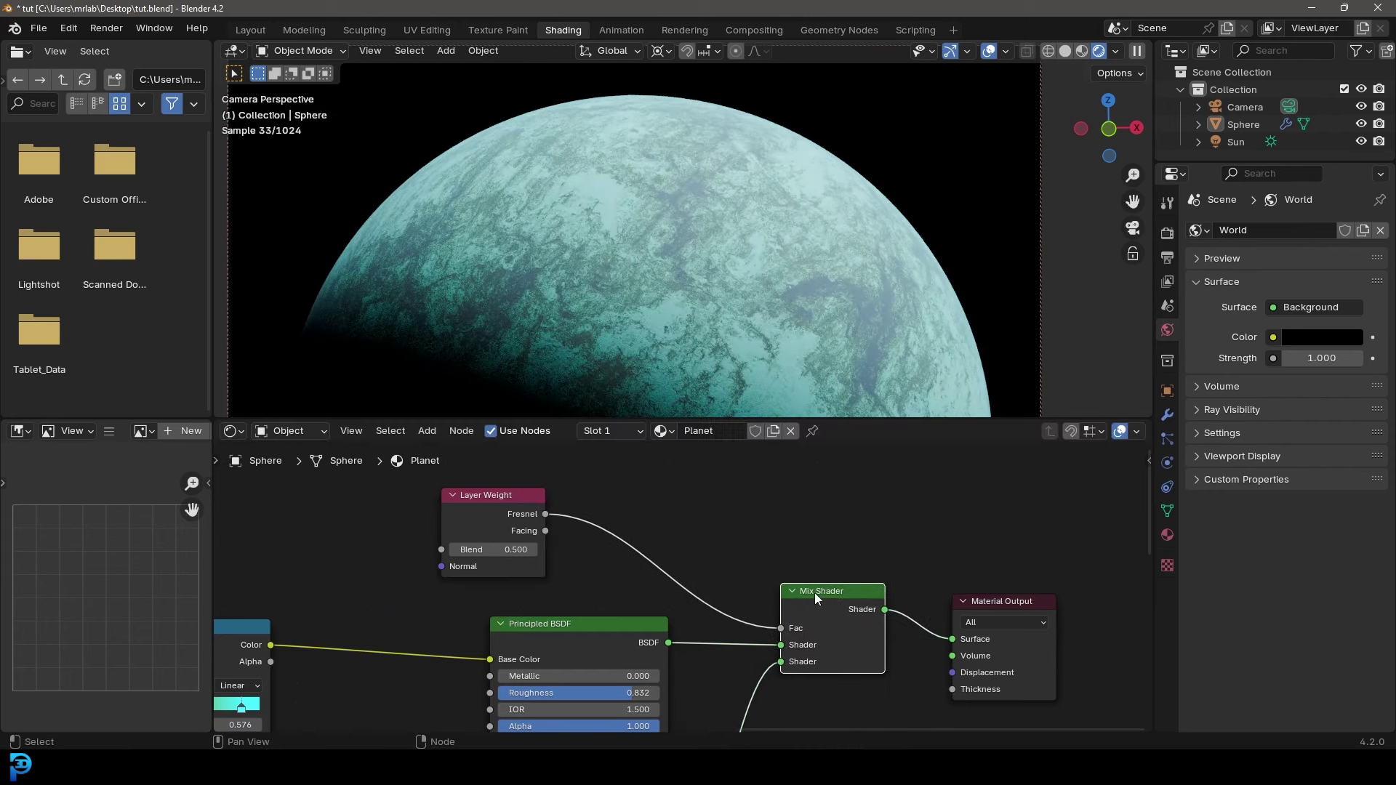
- Insert a Color Ramp node between the Layer Weight's Fresnel output and the Mix Shader's Fac input
middle_drag(665, 511, 692, 558)
scroll(691, 557, up, 1)
key(shift+a)
click(679, 538)
text(colo)
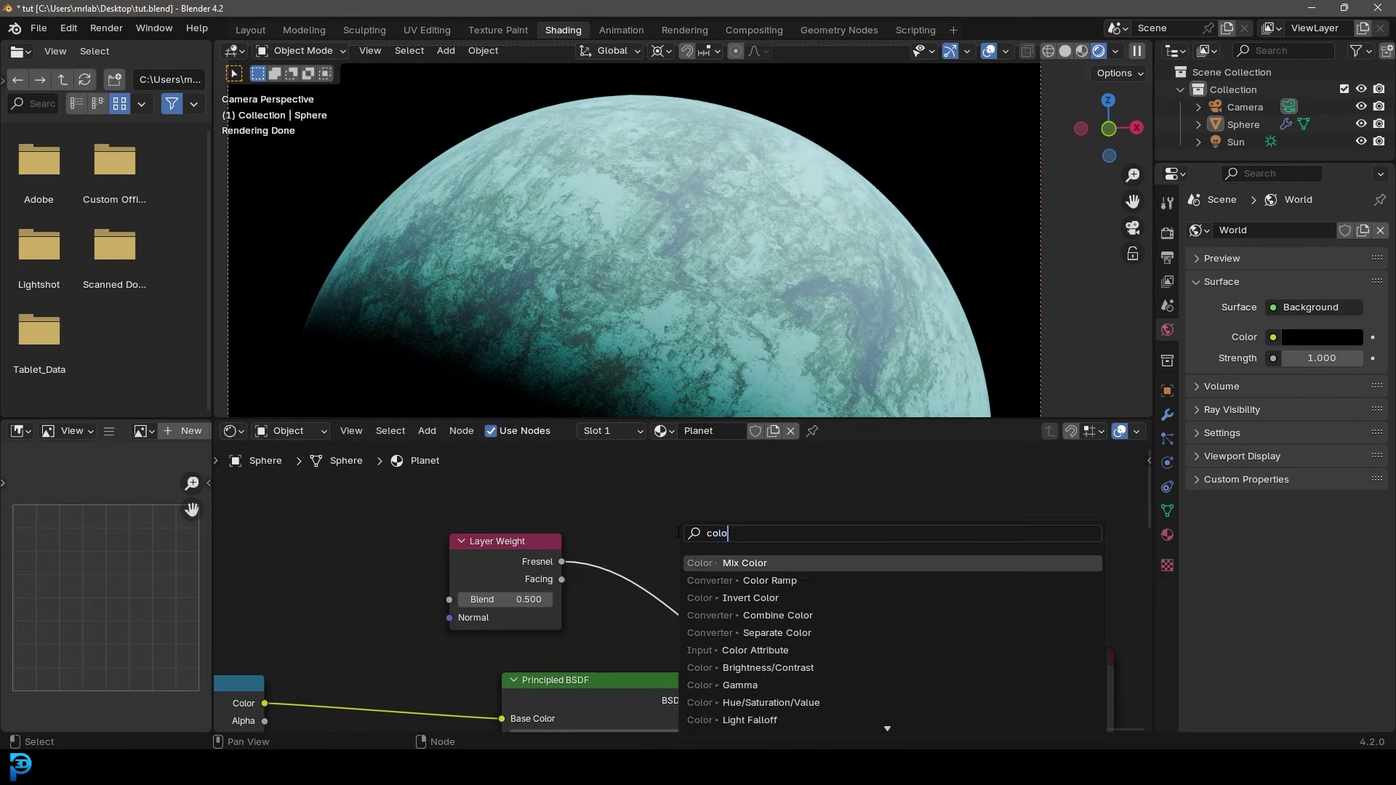
key(Down)
key(Return)
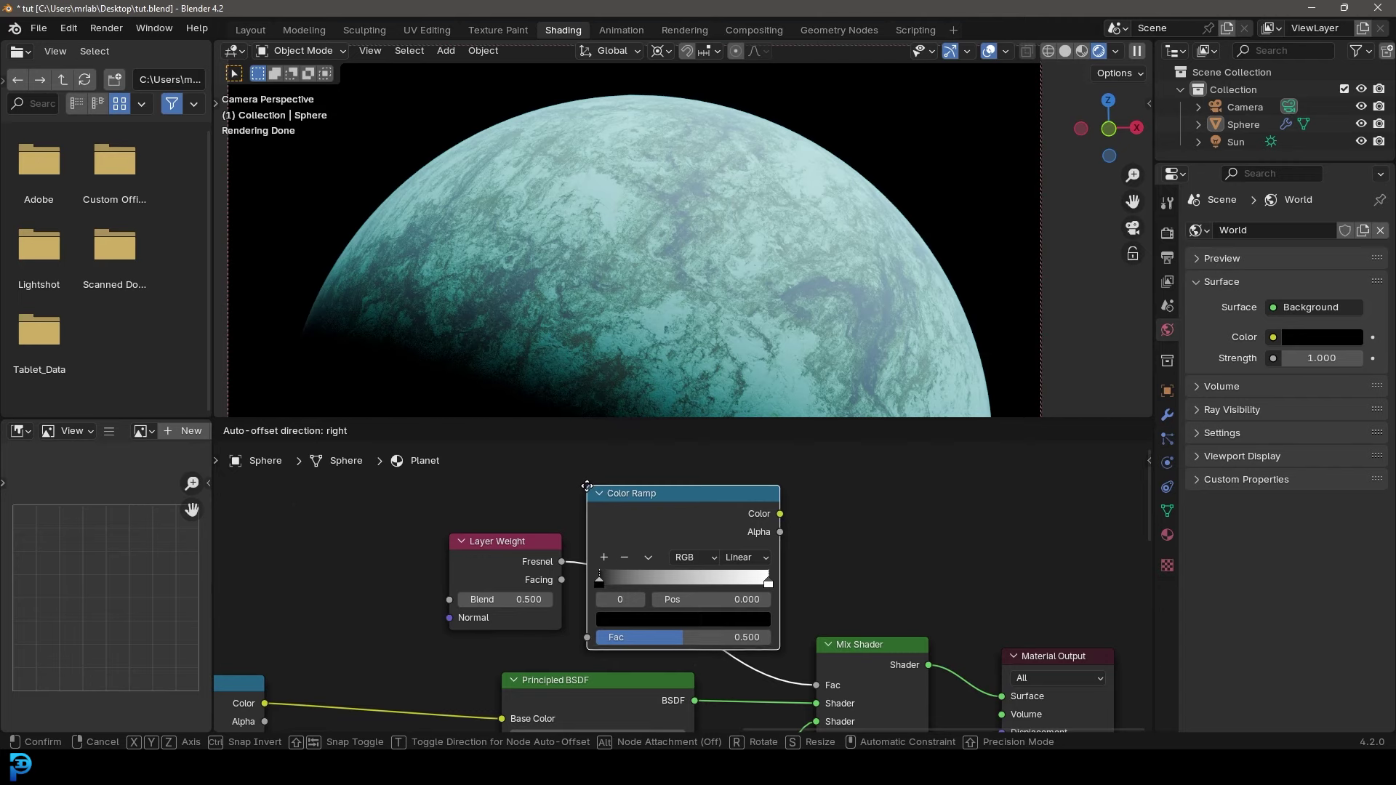
click(586, 486)
scroll(782, 548, down, 1)
middle_drag(782, 548, 599, 492)
drag(584, 481, 766, 636)
drag(800, 605, 799, 509)
- Move the black stop of the Fresnel Color Ramp to position 0.118 and check the falloff in the camera view
scroll(626, 552, up, 4)
middle_drag(625, 552, 786, 585)
drag(519, 564, 543, 565)
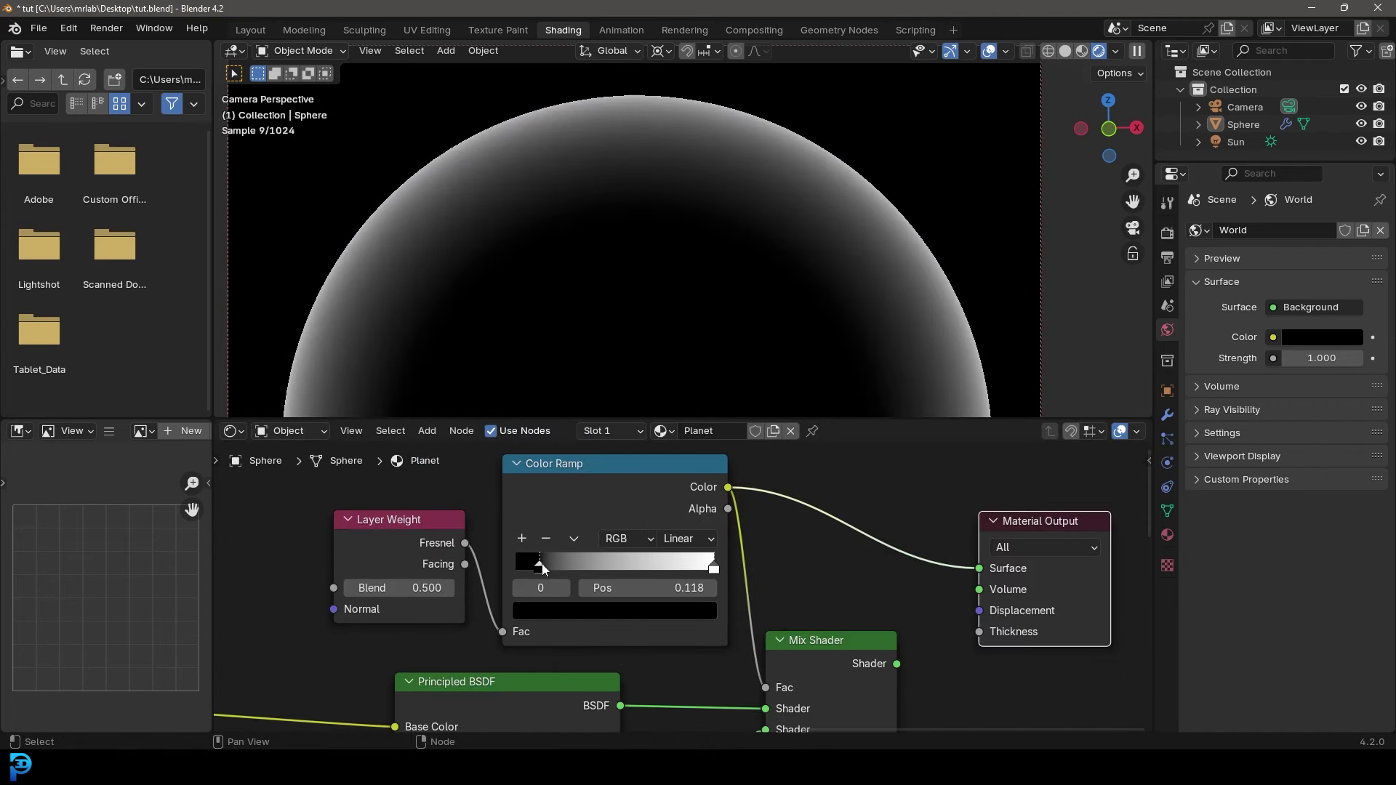
scroll(665, 266, down, 3)
middle_drag(670, 274, 693, 311)
key(KP_0)
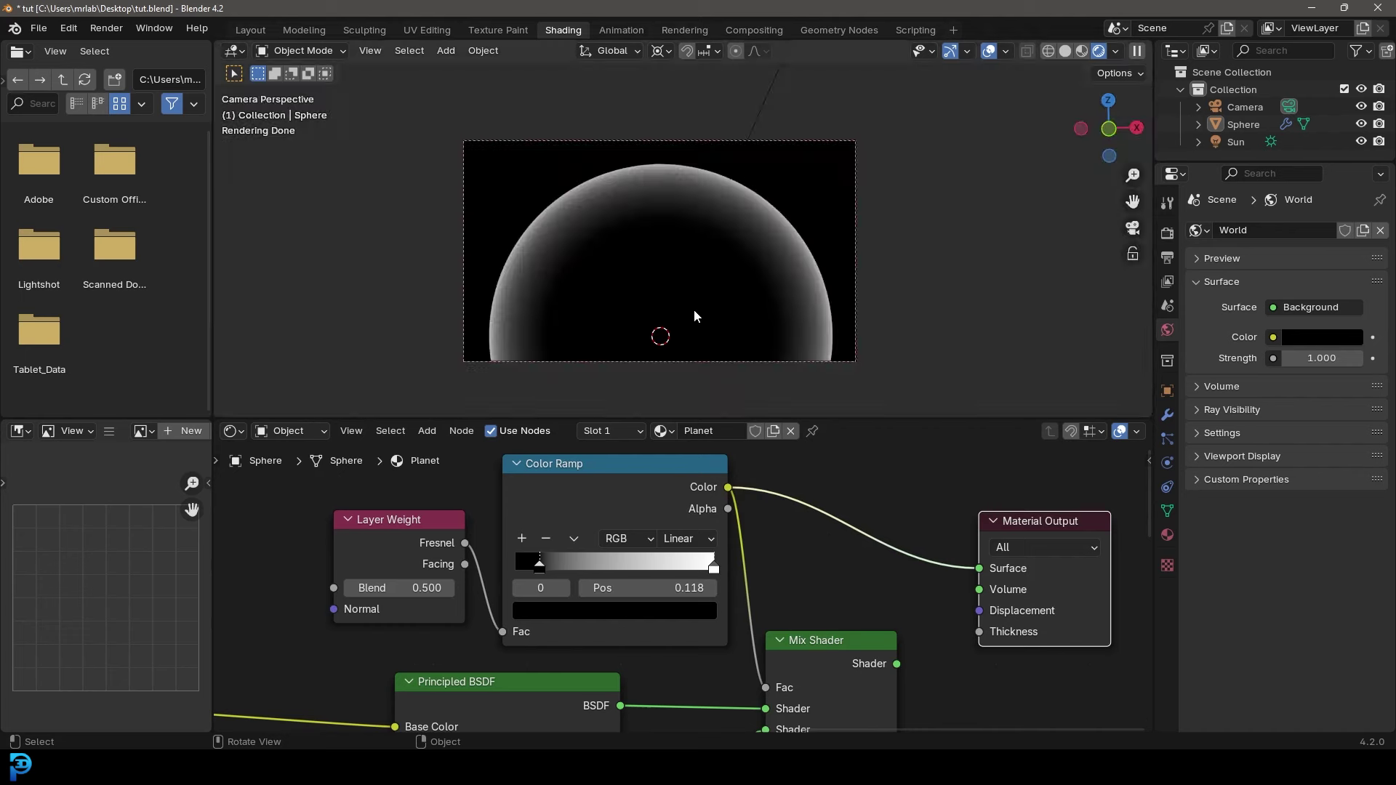
scroll(651, 170, up, 1)
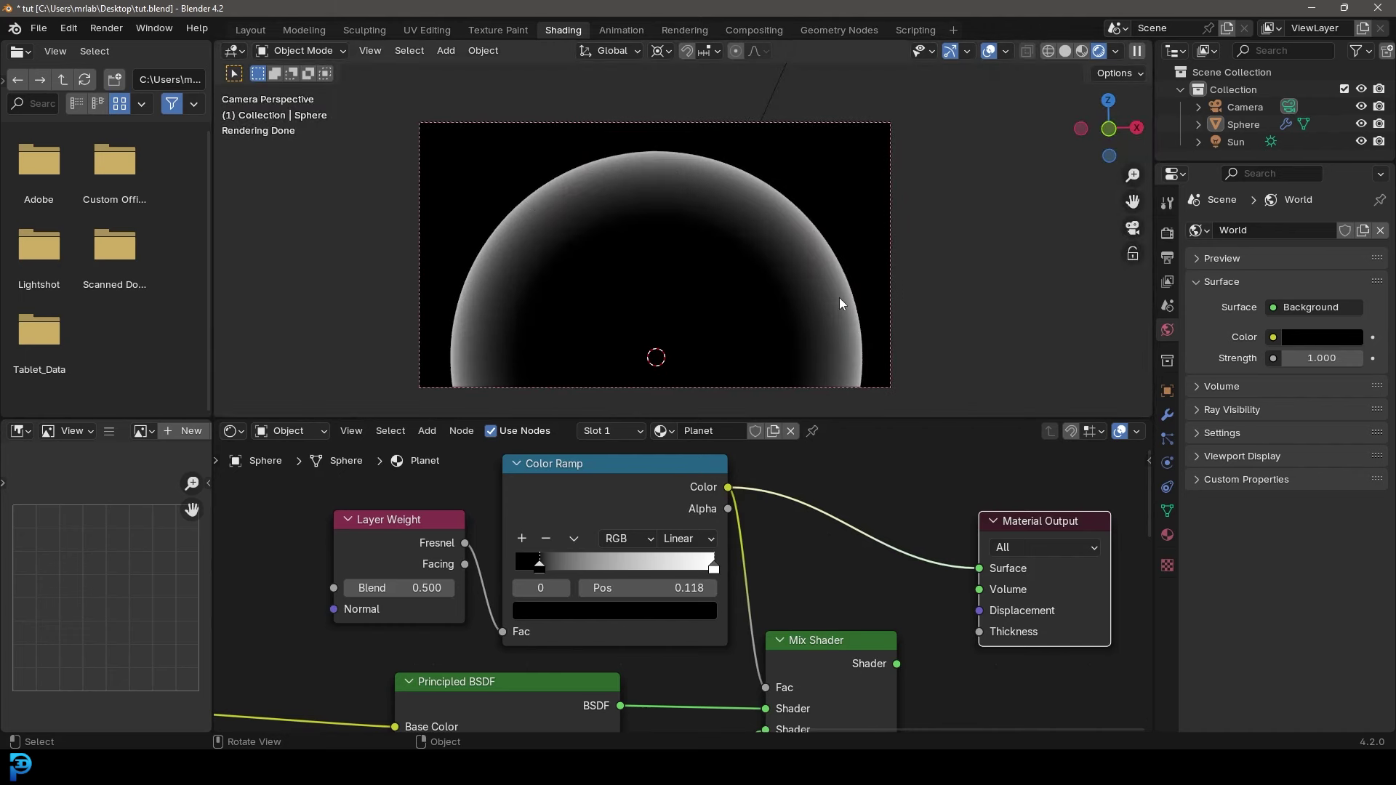
- Connect the Mix Shader's output to the Material Output's Surface to replace the Color Ramp preview
middle_drag(807, 560, 698, 516)
drag(788, 620, 876, 528)
scroll(727, 211, up, 3)
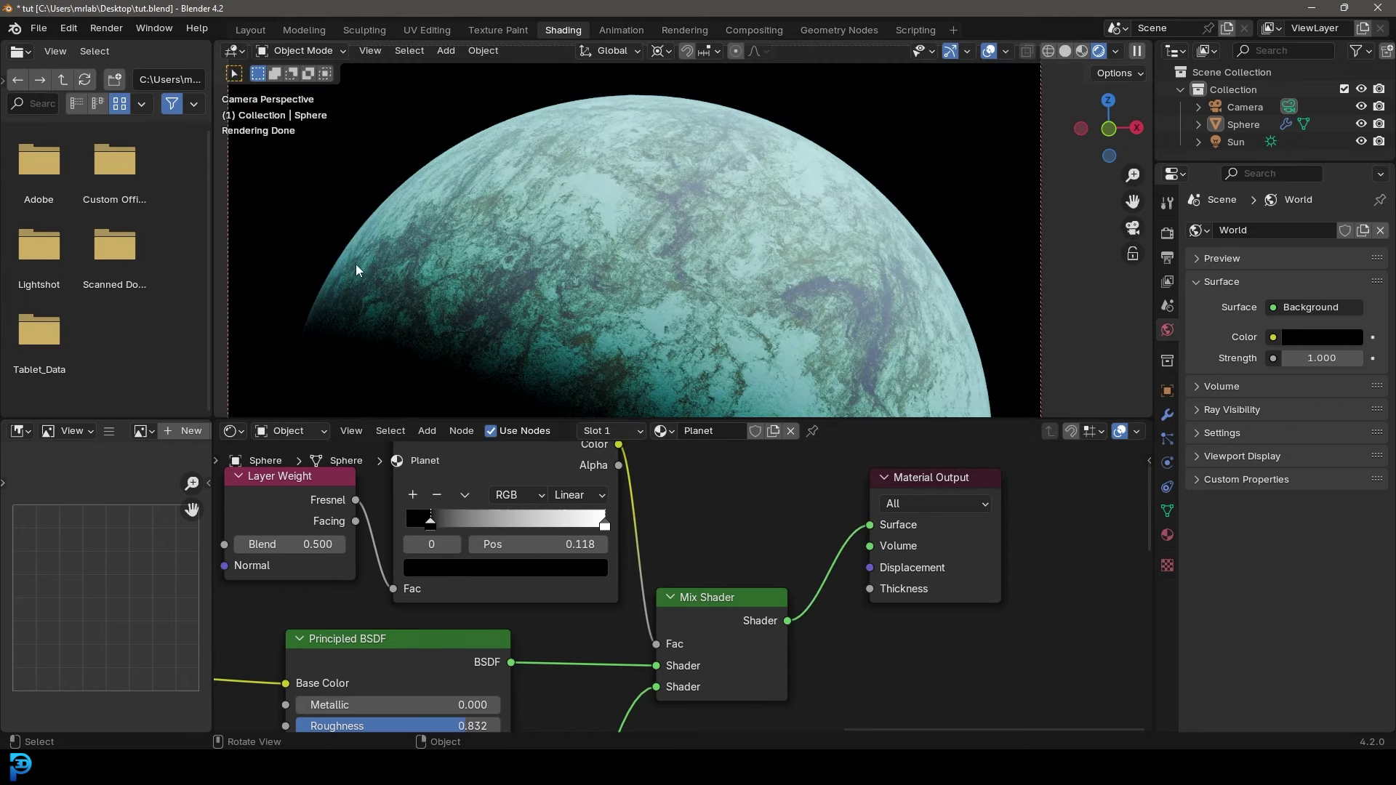
- Compare the planet's look using only the original Principled BSDF with its look through the Mix Shader
middle_drag(640, 559, 803, 463)
scroll(735, 400, down, 3)
scroll(696, 208, up, 2)
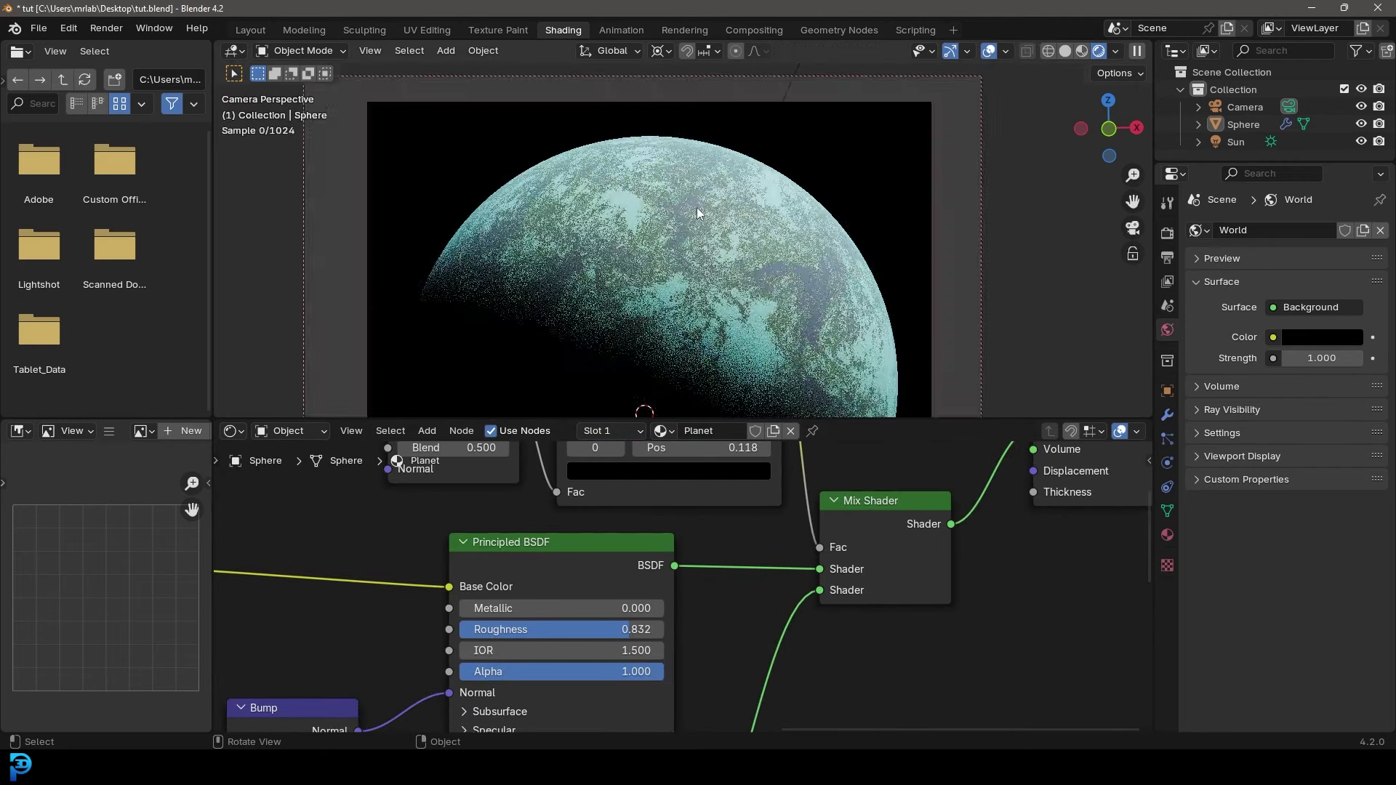
ctrl+shift+click(644, 564)
ctrl+shift+click(922, 525)
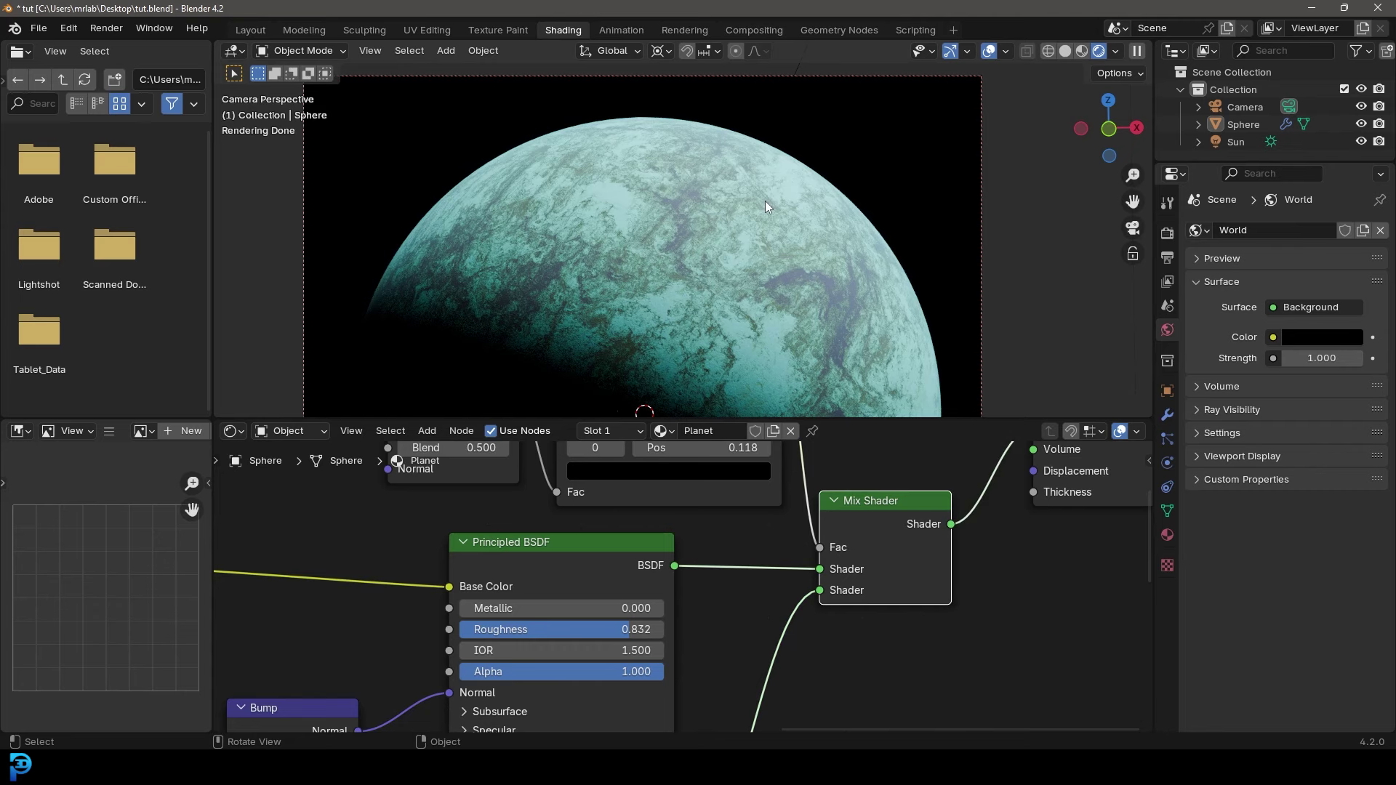
- Switch the viewport to solid shading and duplicate the planet sphere in place
key(z)
click(828, 216)
click(727, 209)
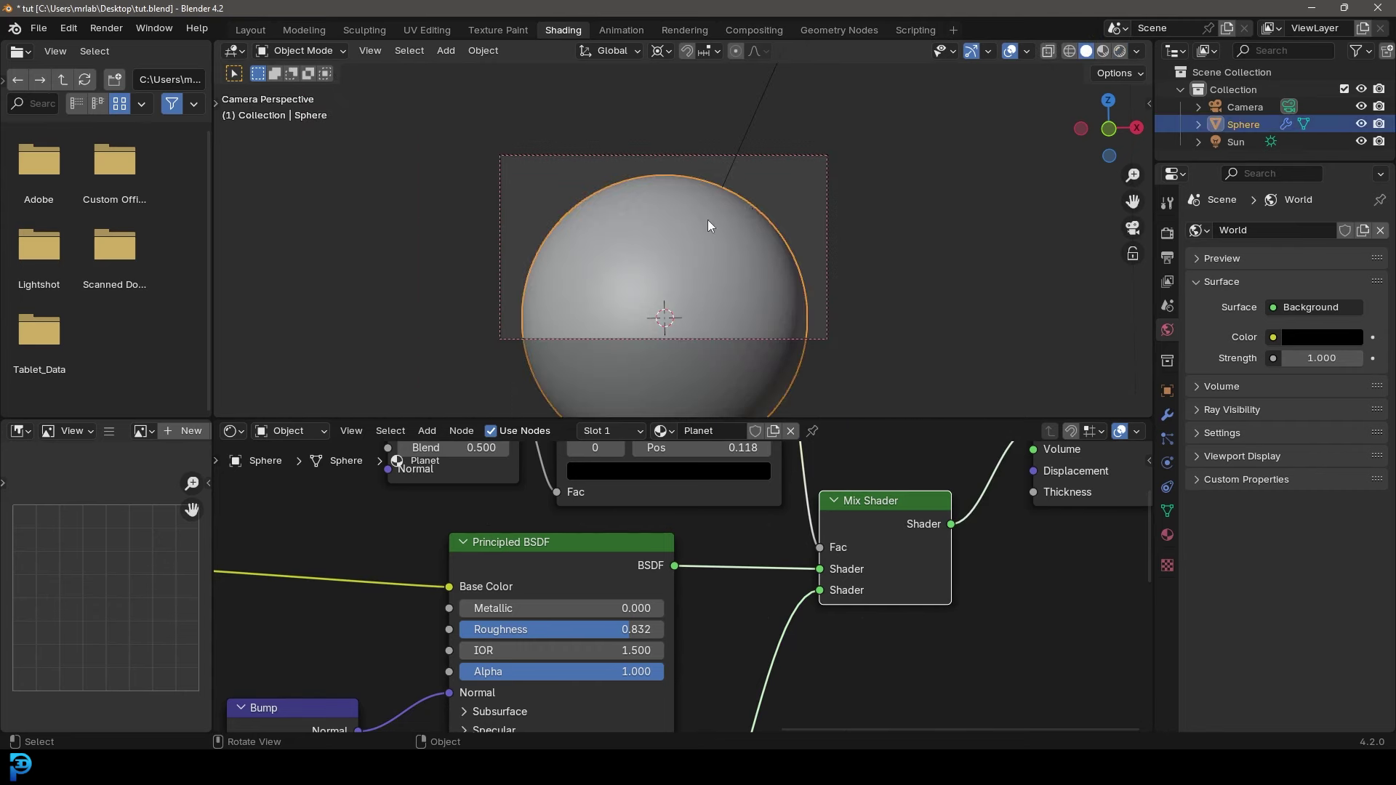
scroll(663, 211, up, 5)
scroll(674, 262, down, 2)
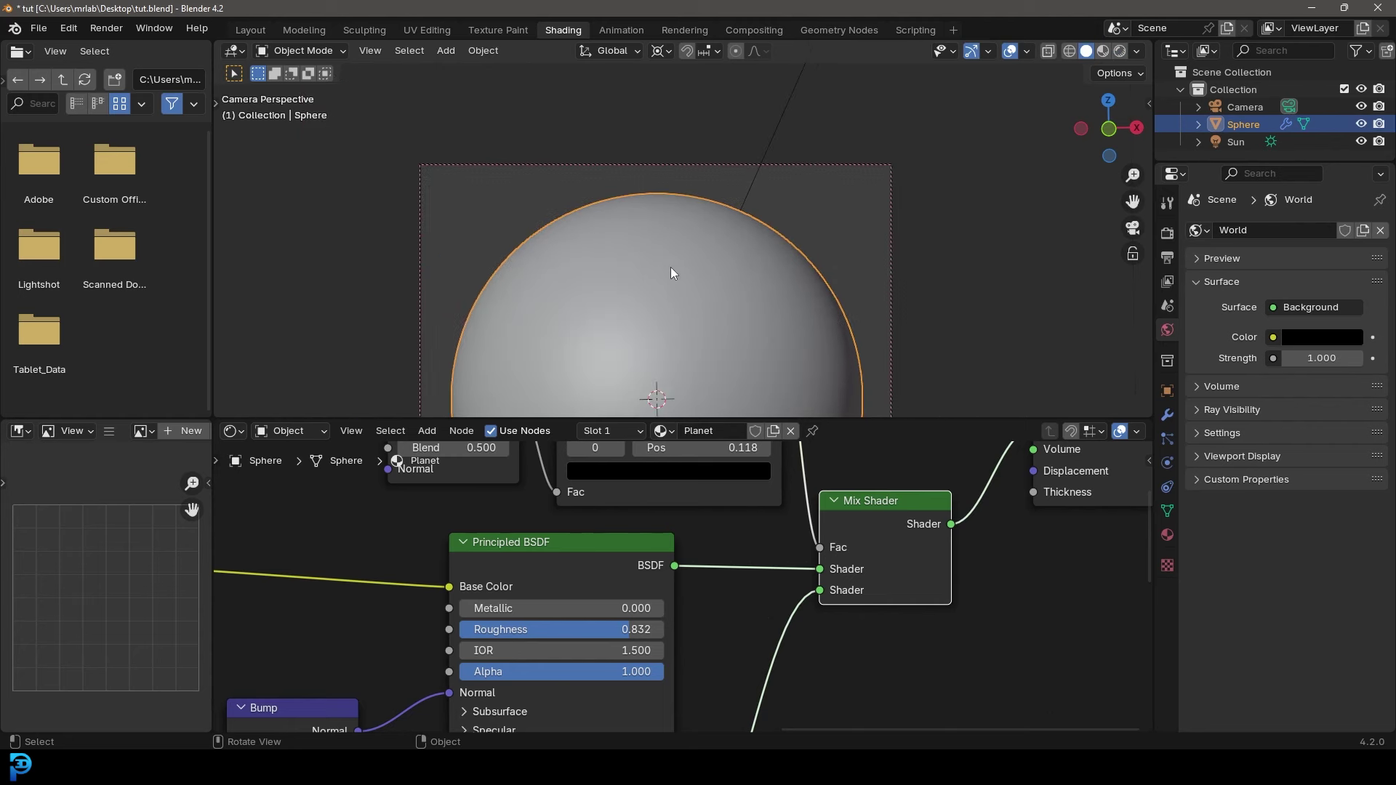
key(shift+d)
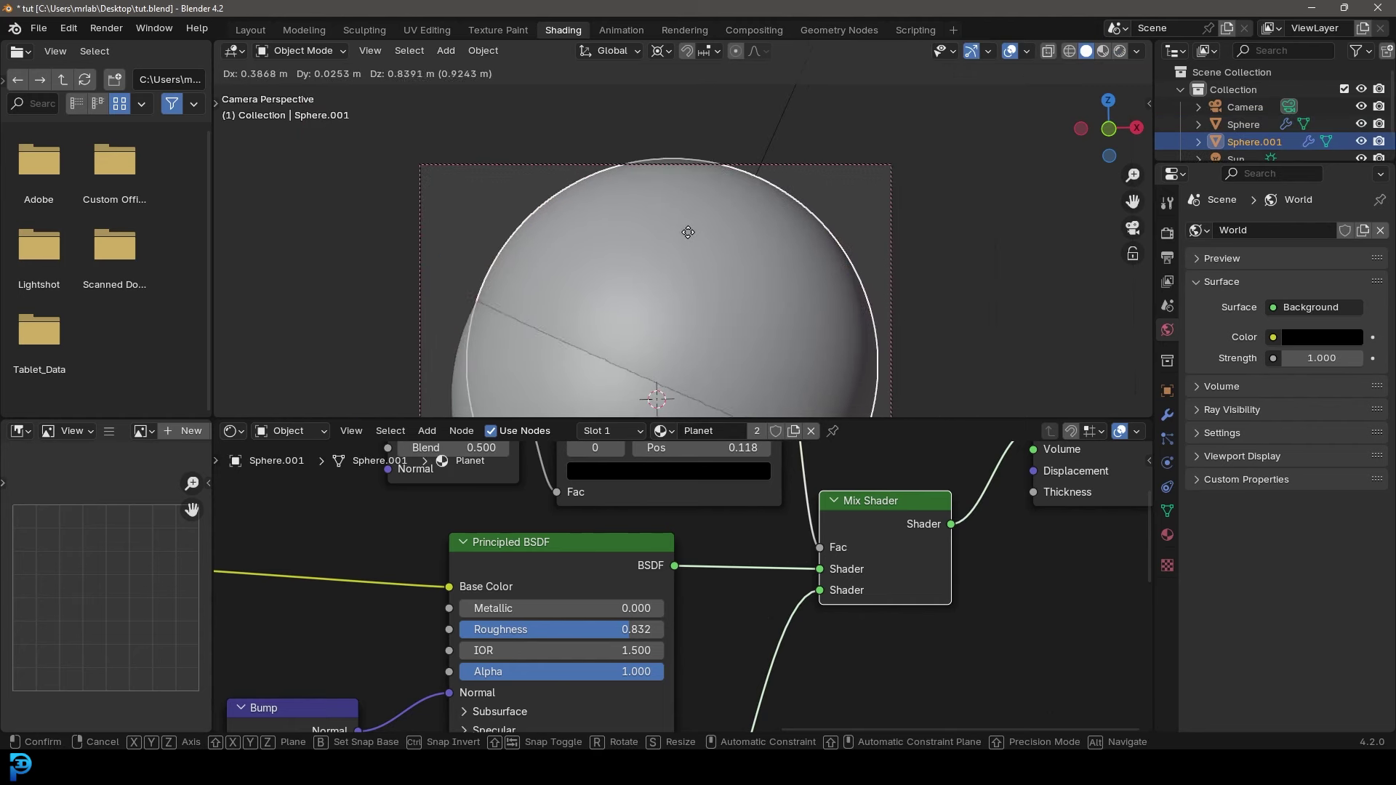
right_click(710, 263)
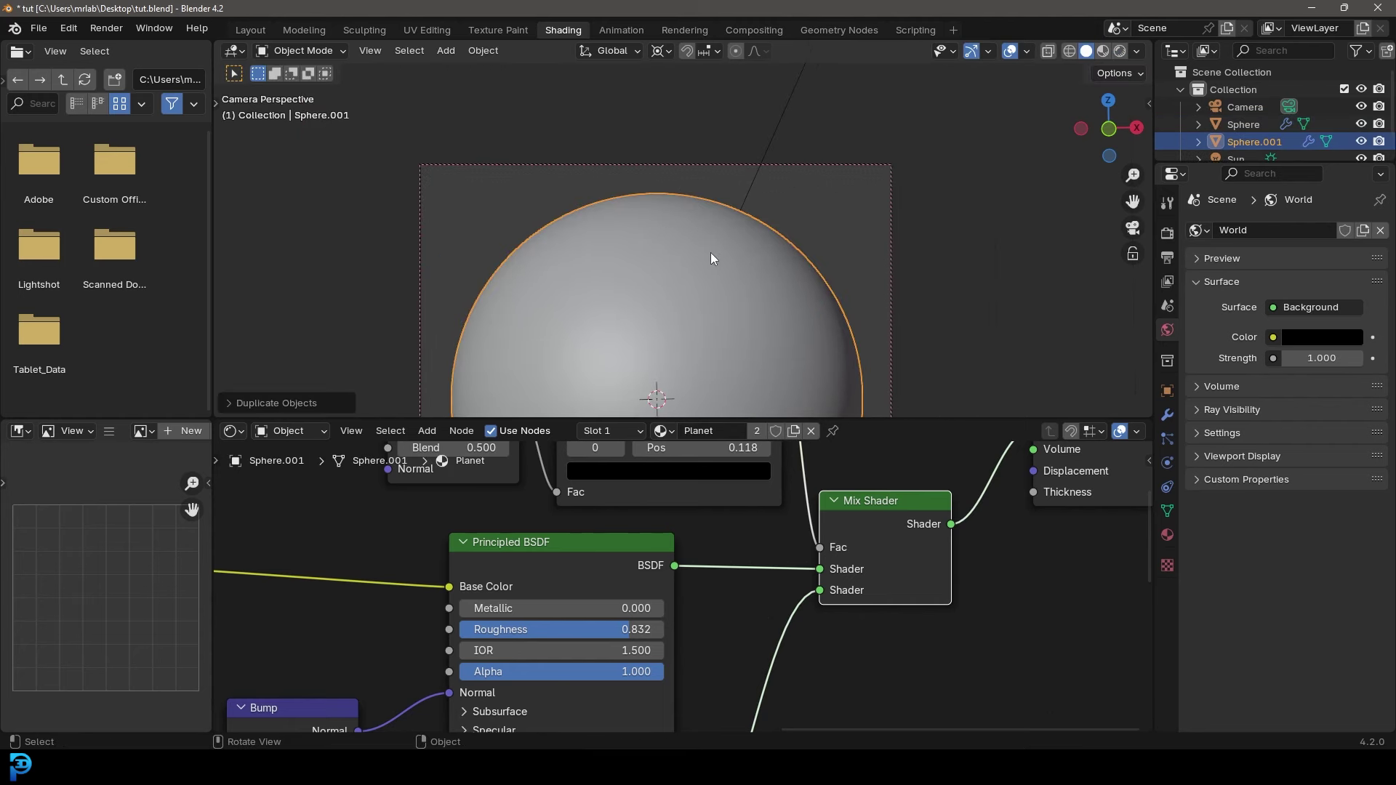
- Rename the duplicated sphere as clouds
double_click(1242, 143)
text(clouds)
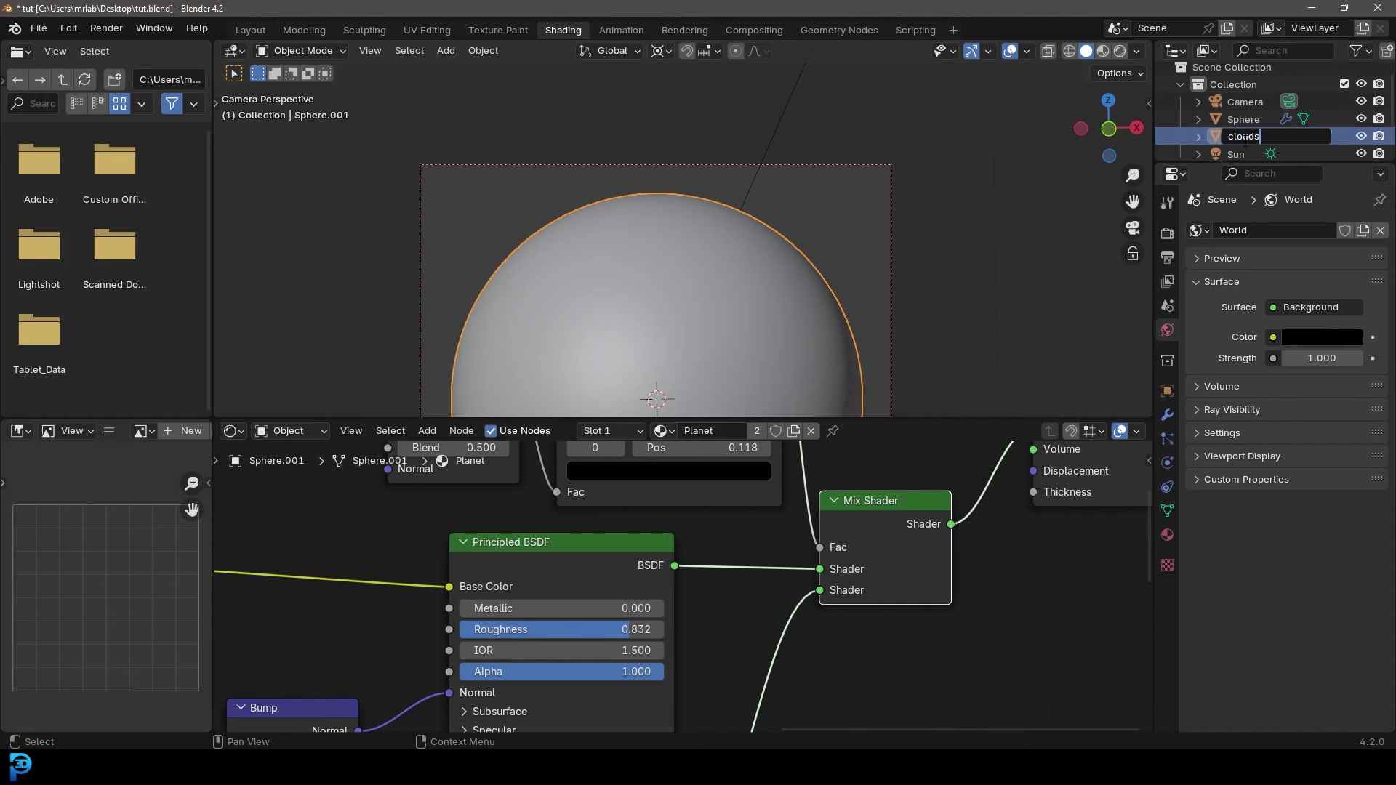
key(Return)
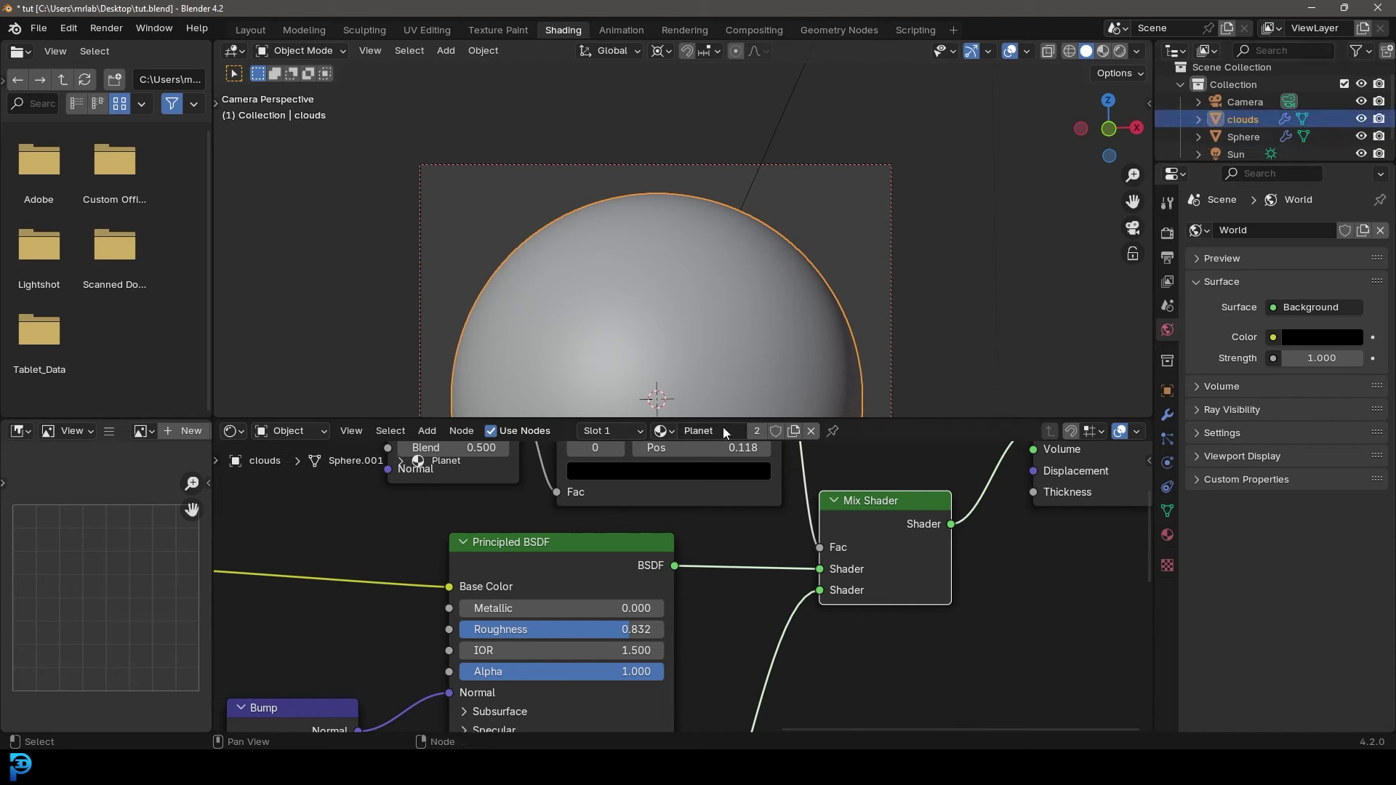
- Make the clouds sphere's material a single-user copy and name it Clouds
scroll(705, 531, down, 5)
scroll(708, 465, up, 2)
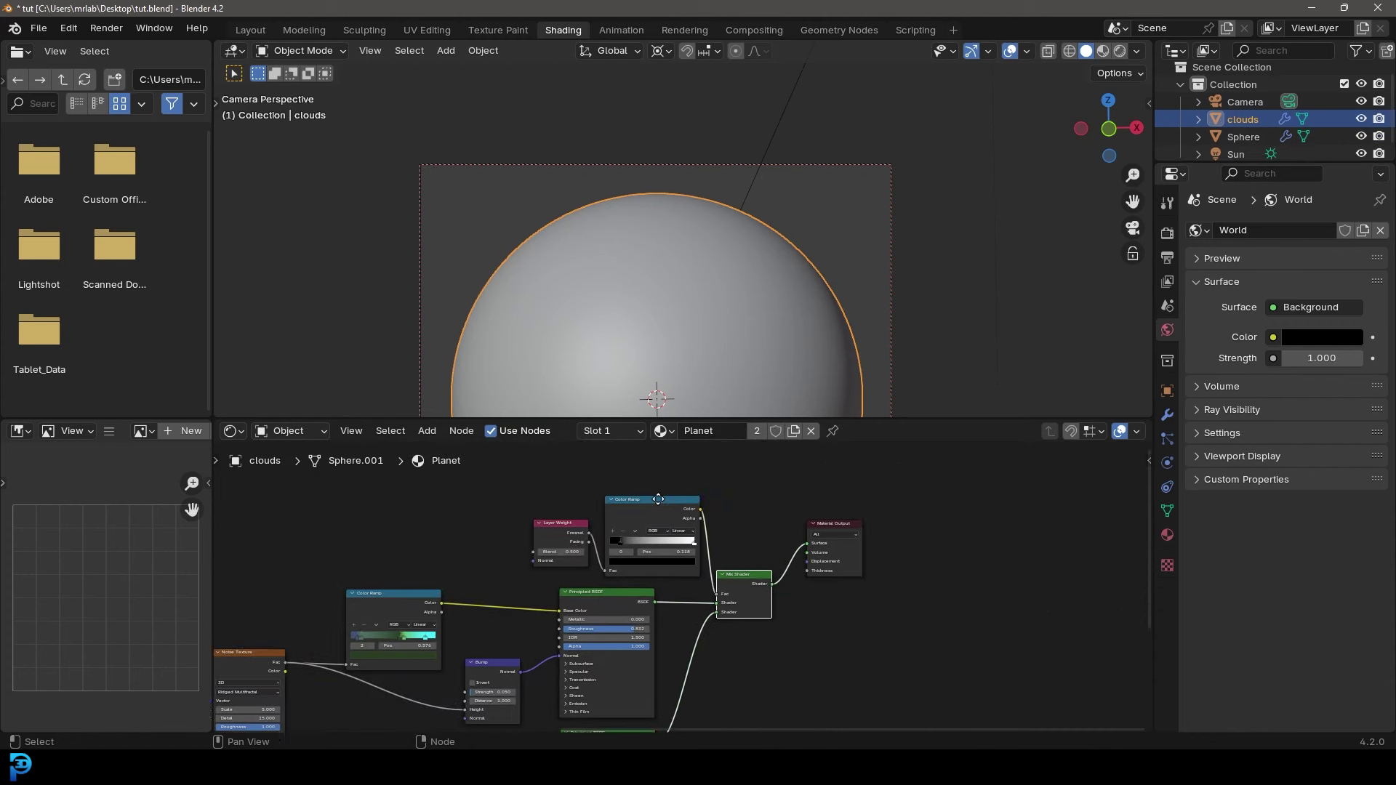
click(757, 430)
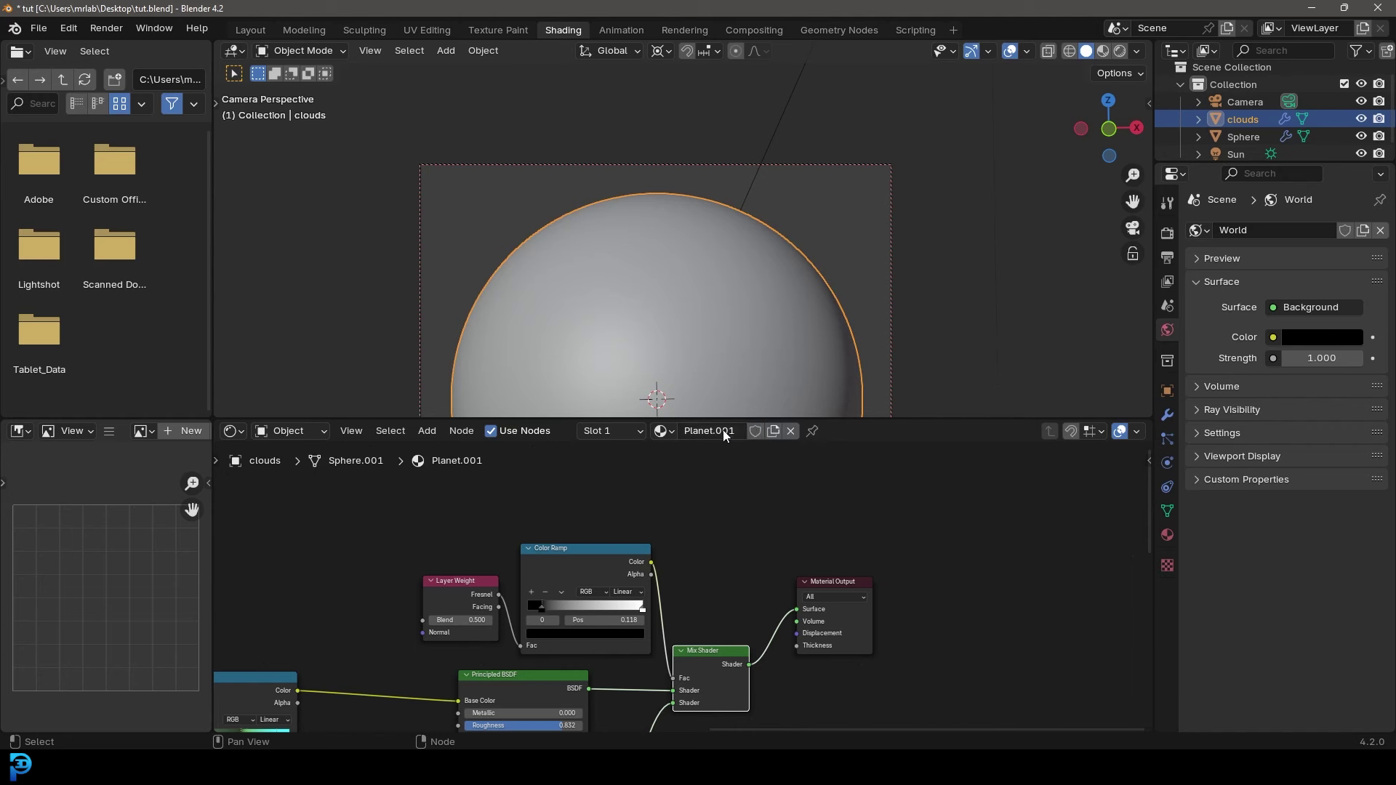
text(Cl)
- Scale the whole mesh of the clouds sphere by 1.001 in Edit Mode
scroll(1062, 142, up, 2)
key(Tab)
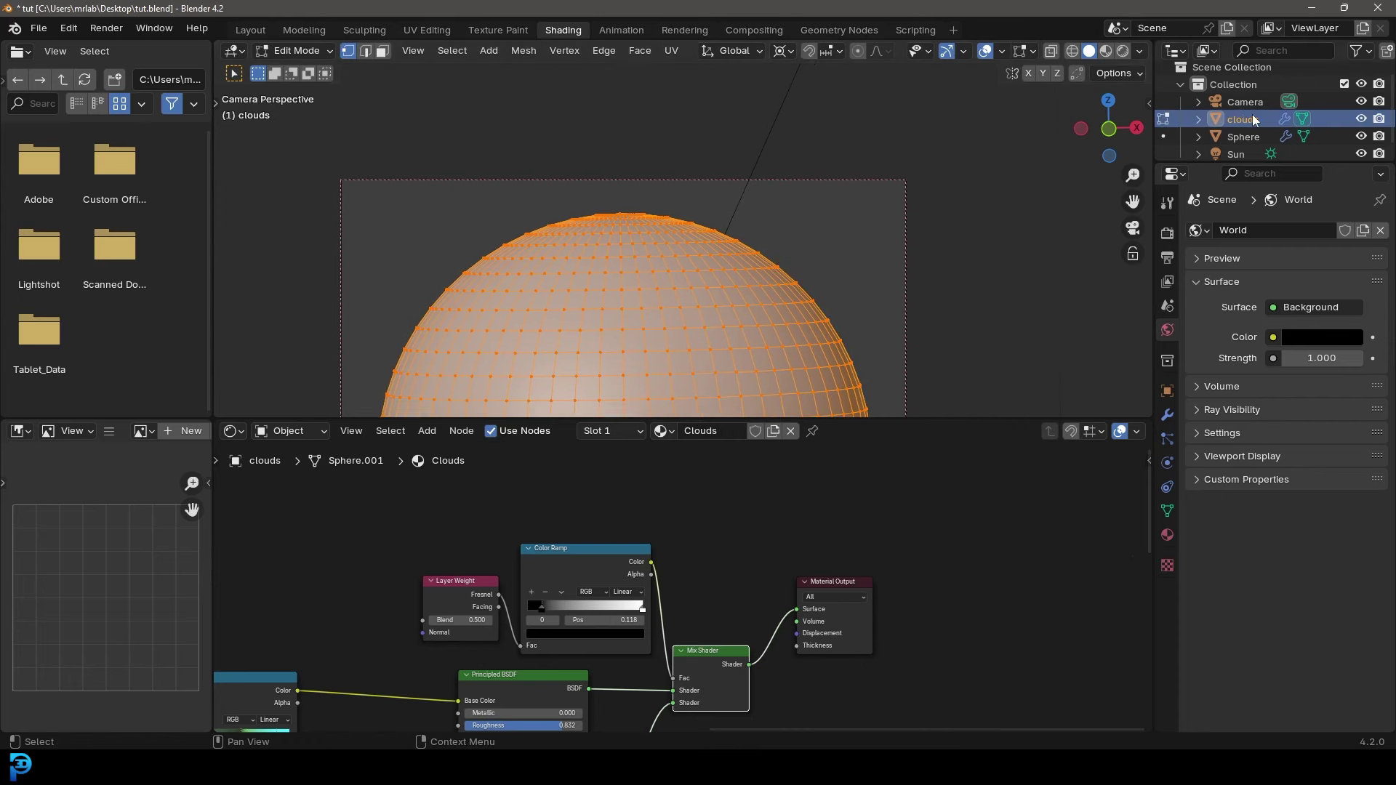
scroll(829, 255, up, 4)
key(s)
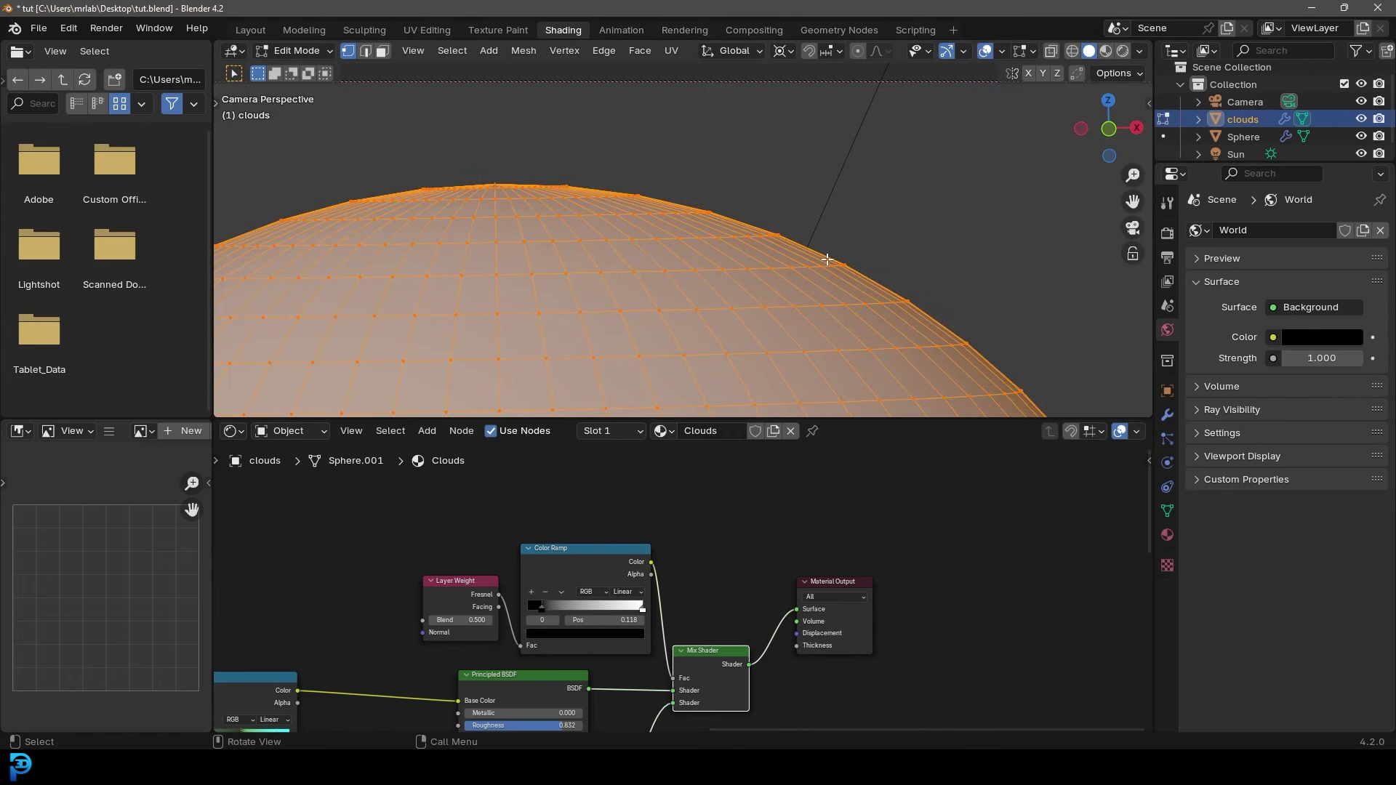
text(1)
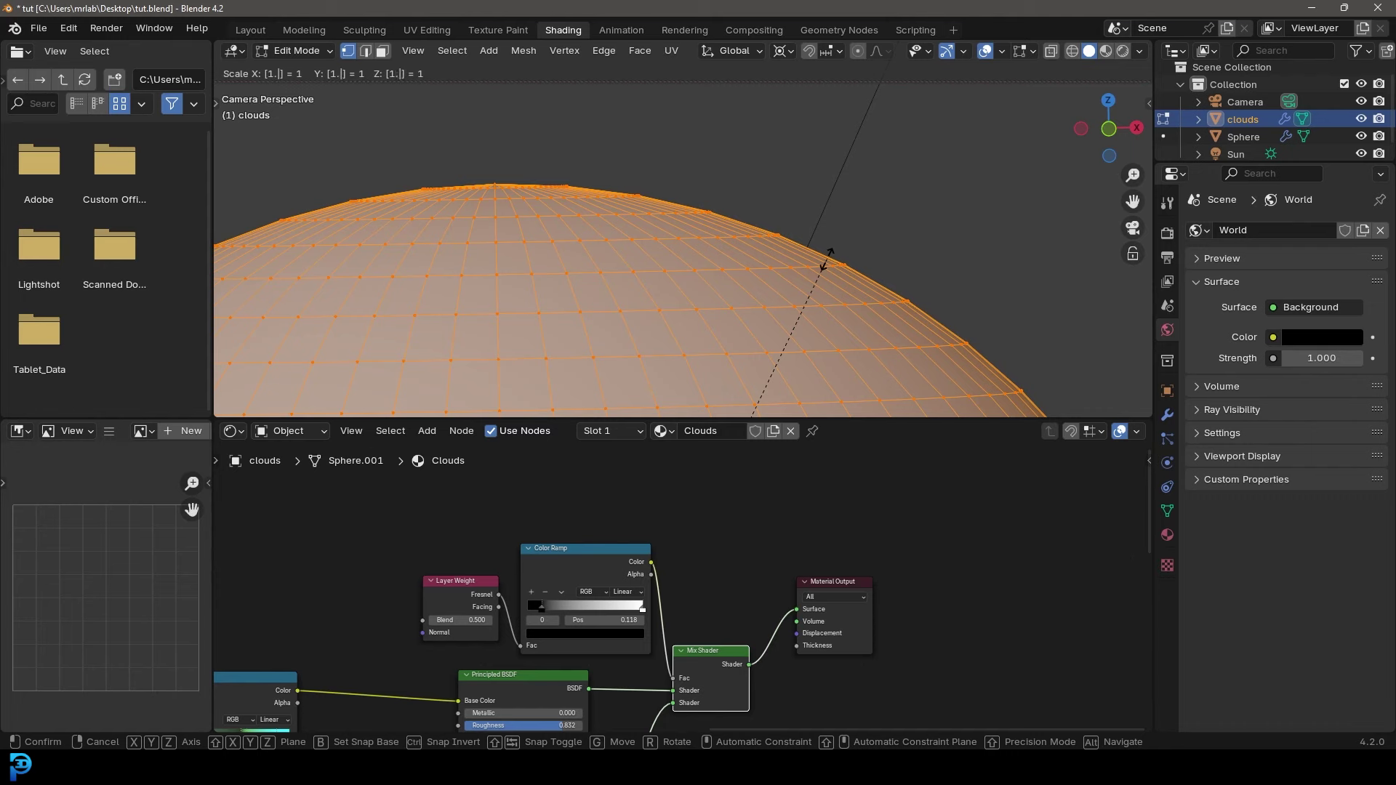
text(.001)
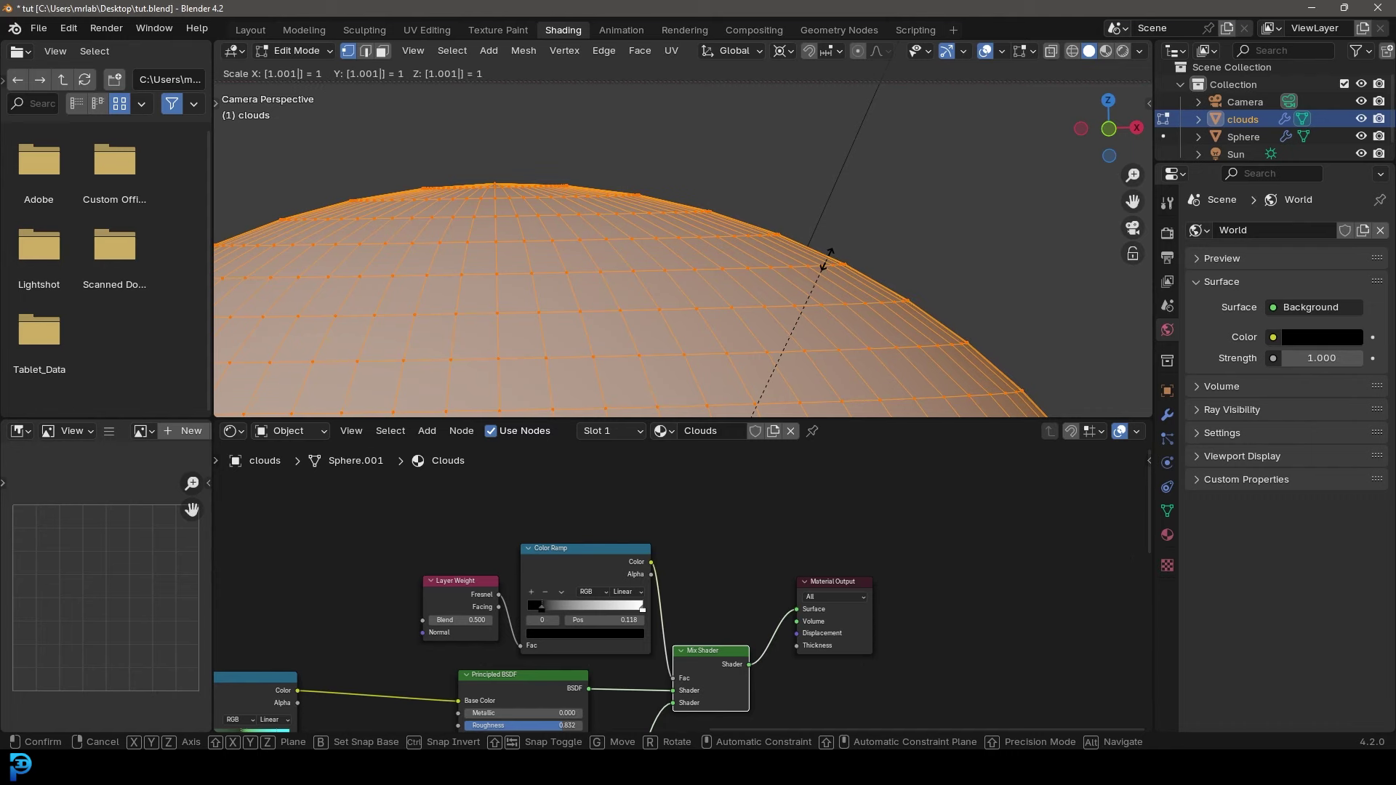
key(Return)
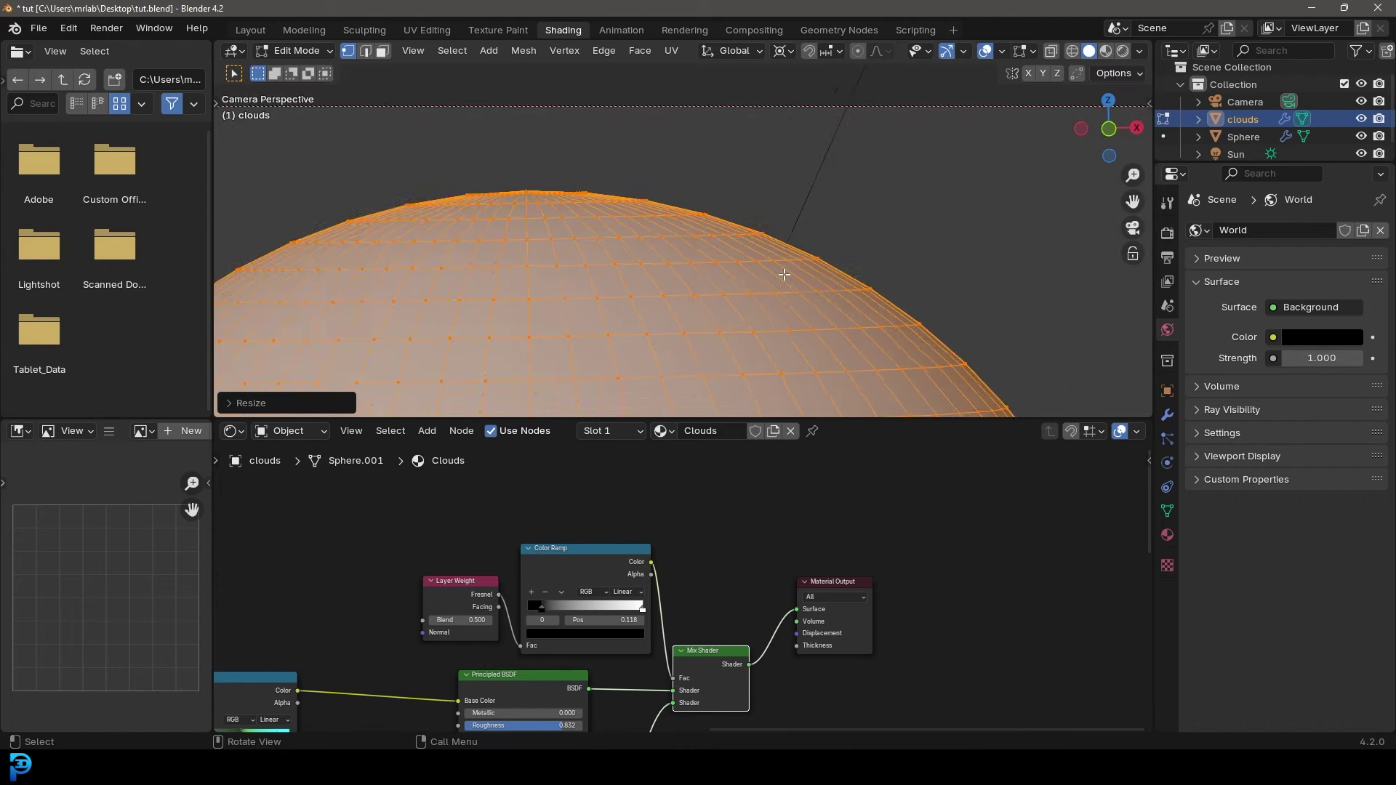
- Rename the original sphere as Planets and return the clouds sphere to Object Mode
double_click(1246, 137)
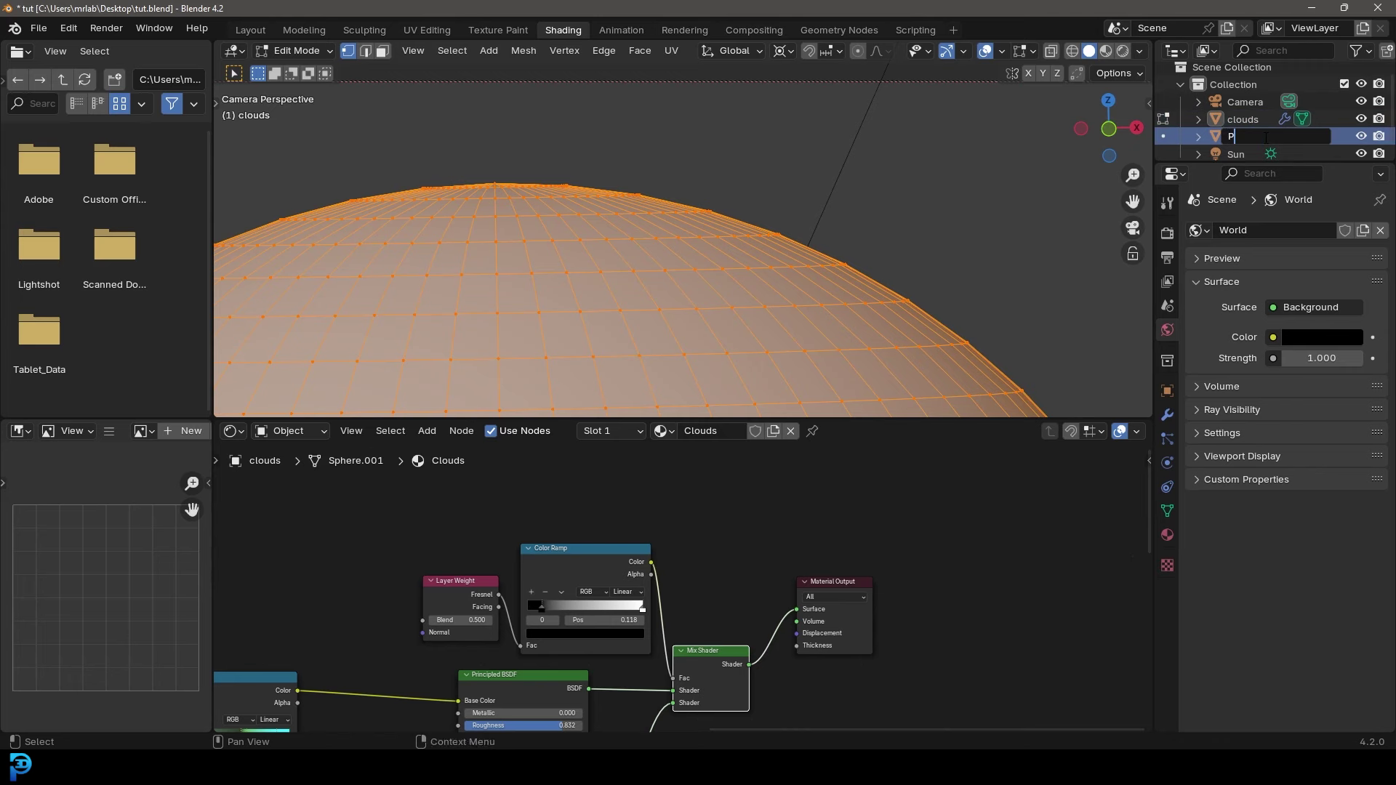
key(Return)
click(1240, 120)
scroll(827, 227, down, 6)
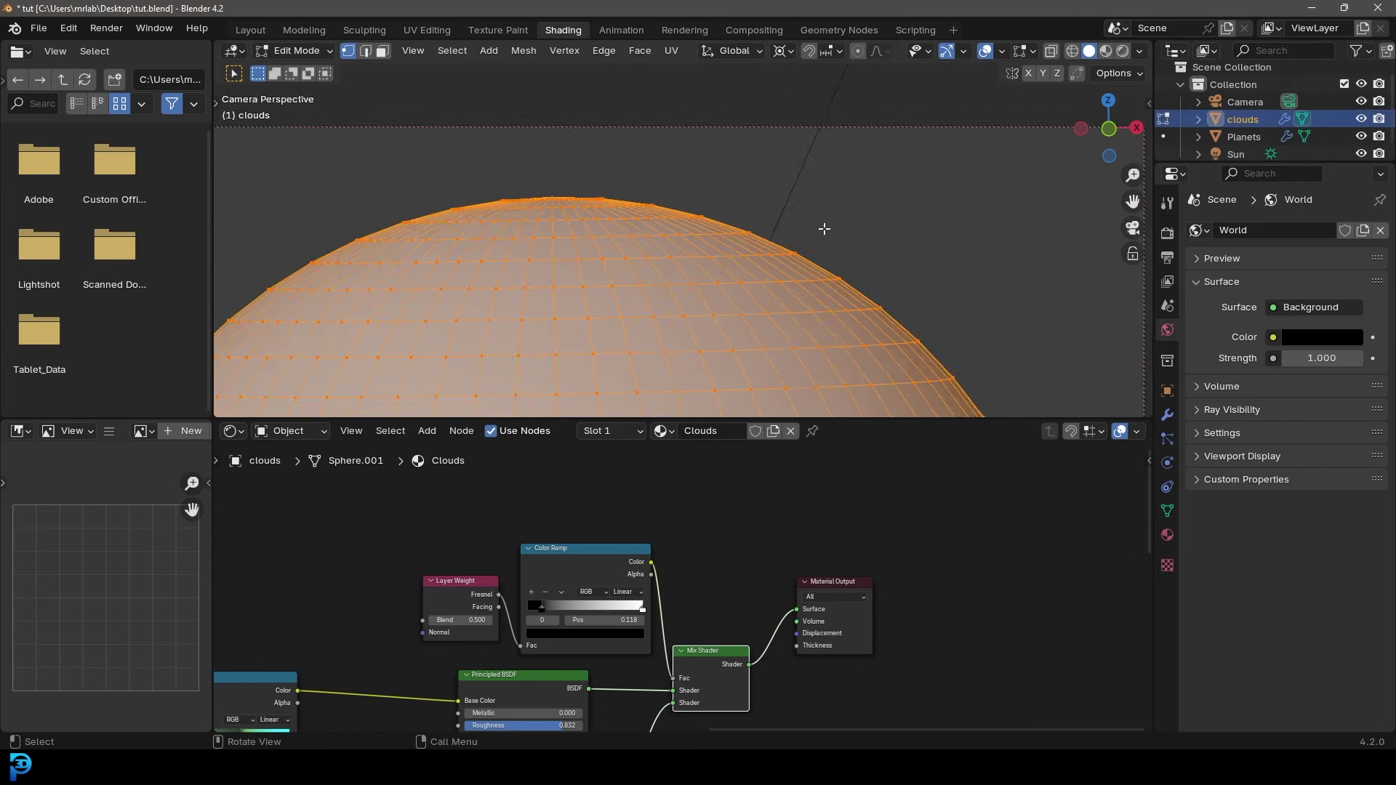
key(Tab)
scroll(730, 225, up, 2)
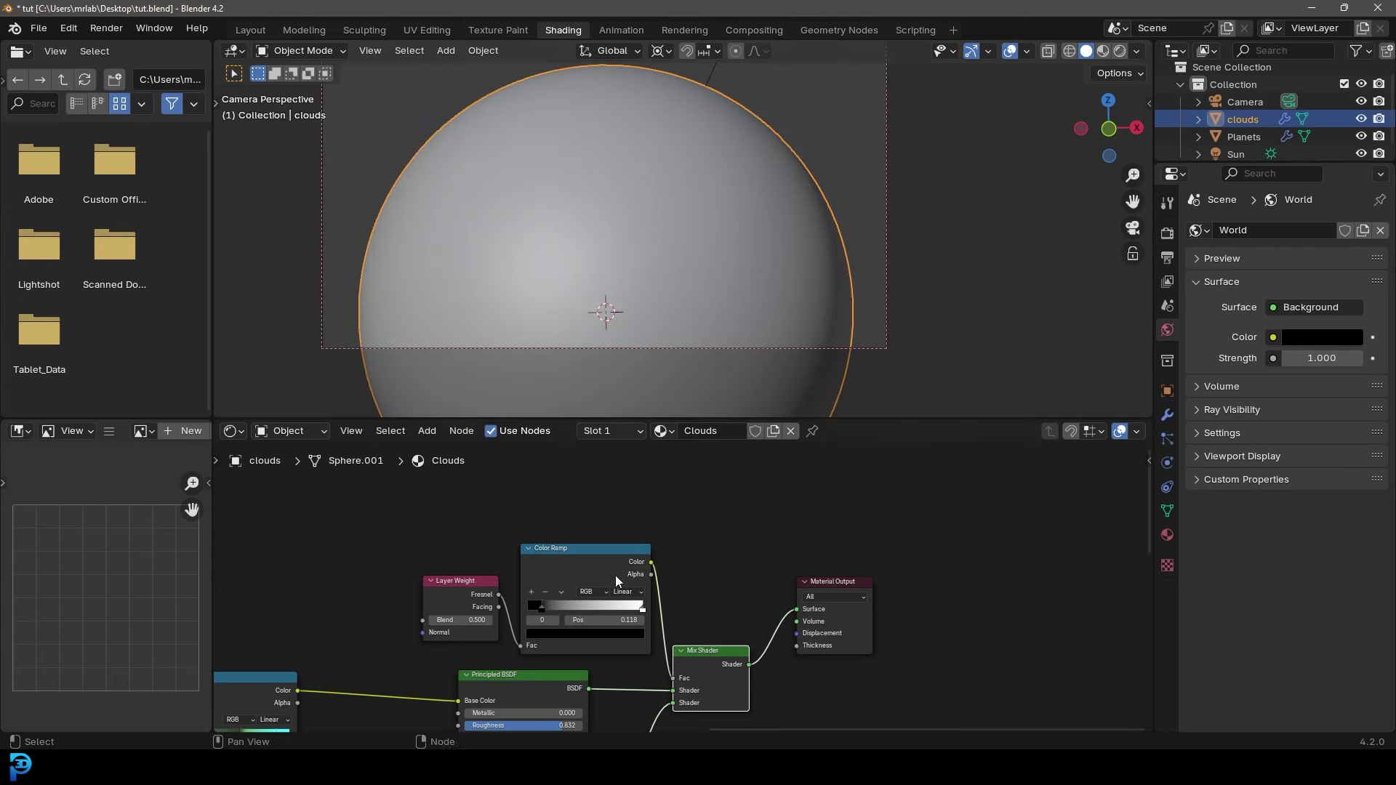
- Delete the Color Ramp feeding the Principled BSDF's Base Color in the Clouds material
scroll(556, 572, down, 7)
middle_drag(556, 572, 619, 456)
scroll(609, 520, up, 3)
middle_drag(639, 535, 884, 547)
scroll(680, 575, up, 2)
drag(584, 508, 595, 493)
scroll(605, 496, up, 3)
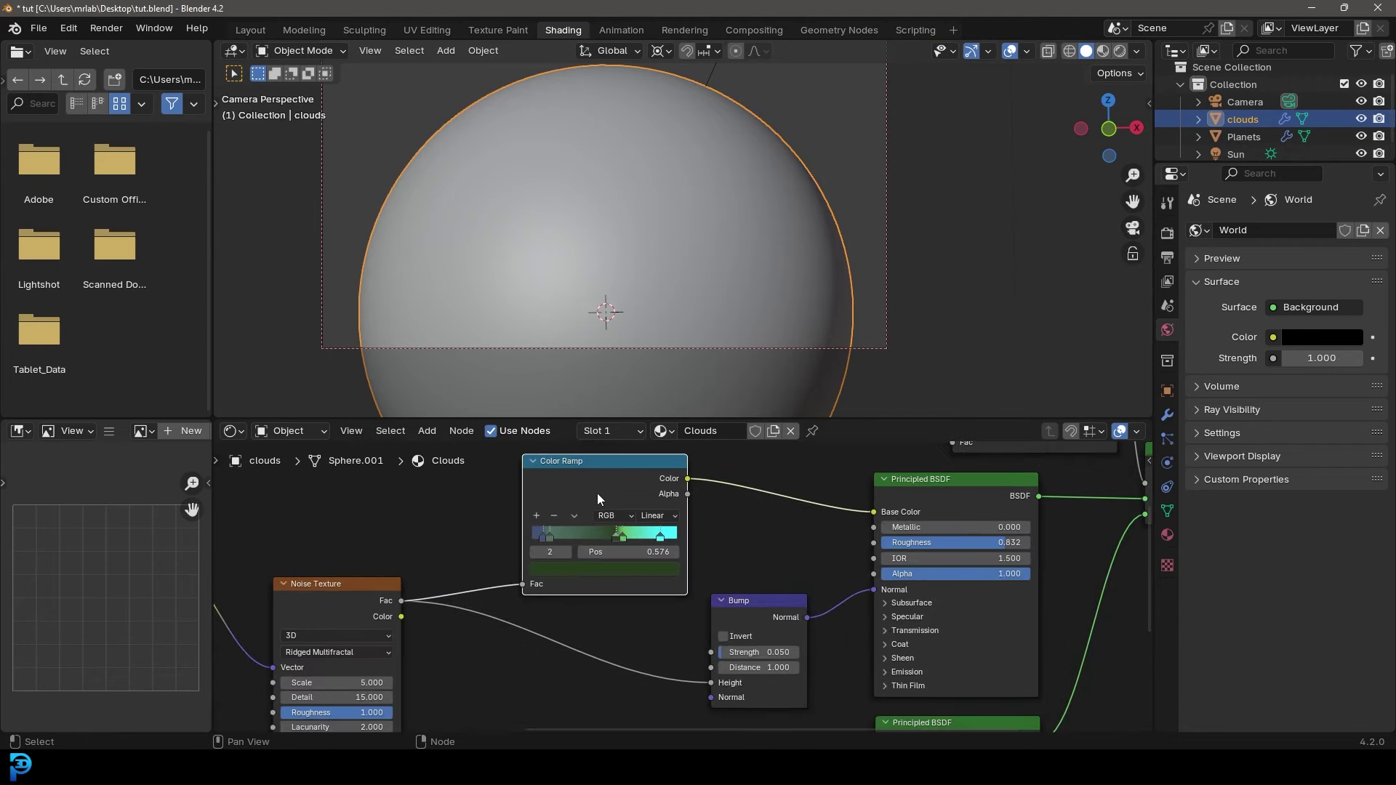
key(x)
- Move the Bump node lower and shift the white Principled BSDF away from the Mix Shader
mouse_move(686, 524)
middle_down()
mouse_move(515, 552)
mouse_move(689, 536)
middle_up()
drag(770, 613, 628, 689)
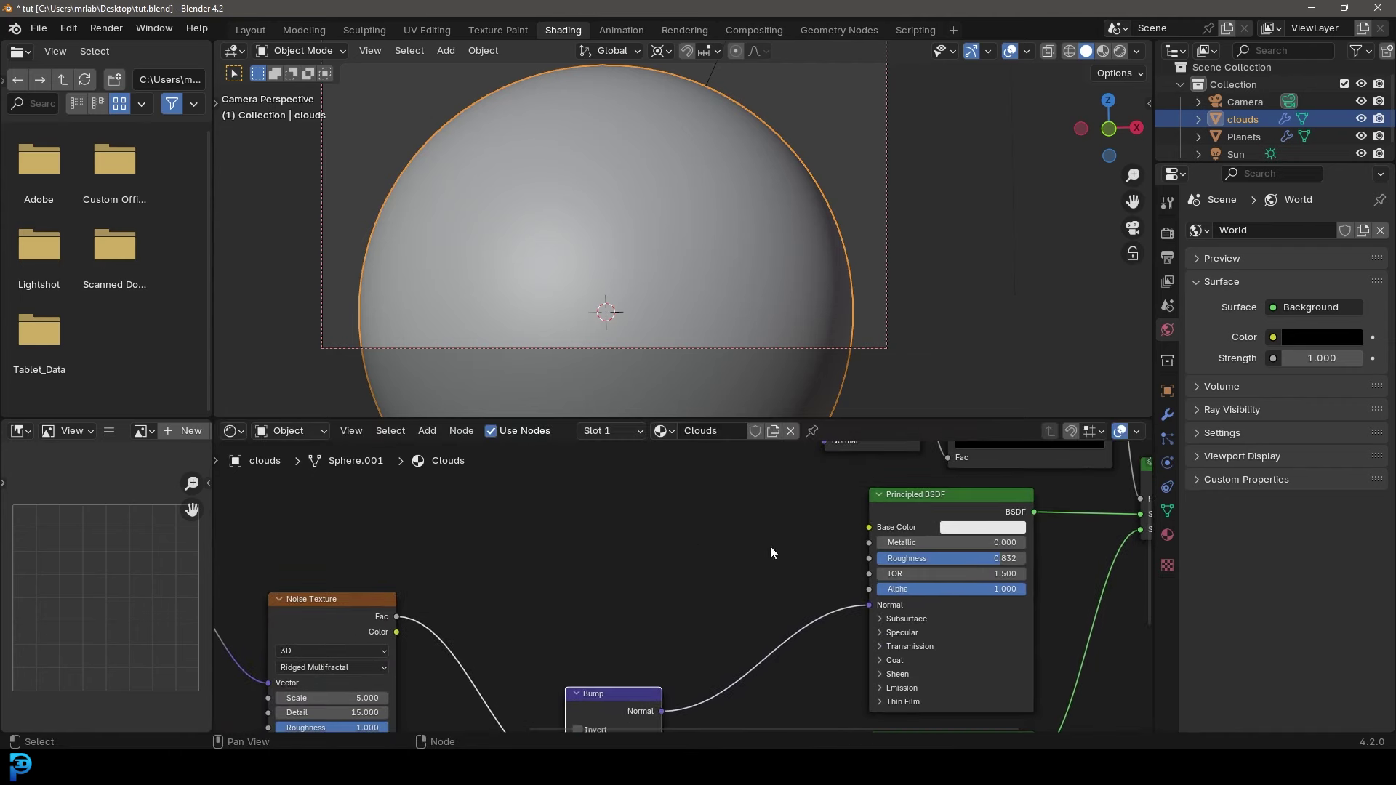
scroll(770, 551, down, 5)
drag(846, 529, 745, 528)
middle_drag(841, 533, 619, 605)
scroll(618, 606, up, 2)
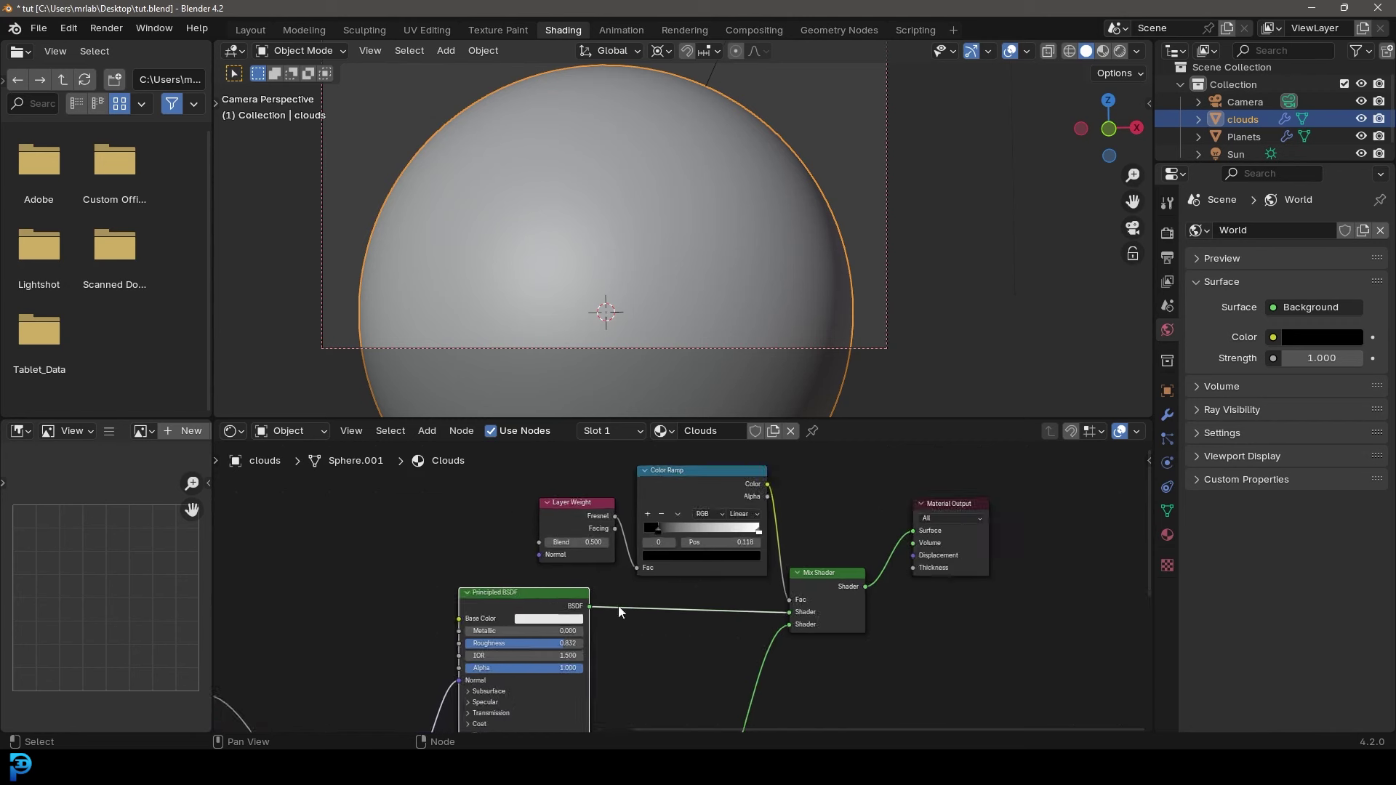
- Delete the Layer Weight, its Color Ramp and the Mix Shader from the Clouds material
scroll(567, 560, up, 1)
drag(488, 519, 677, 474)
key(x)
click(829, 578)
middle_drag(773, 596, 756, 567)
key(x)
- Move the Material Output closer and connect the white Principled BSDF to its Surface input
drag(944, 468, 738, 530)
scroll(607, 584, up, 6)
middle_drag(607, 584, 675, 538)
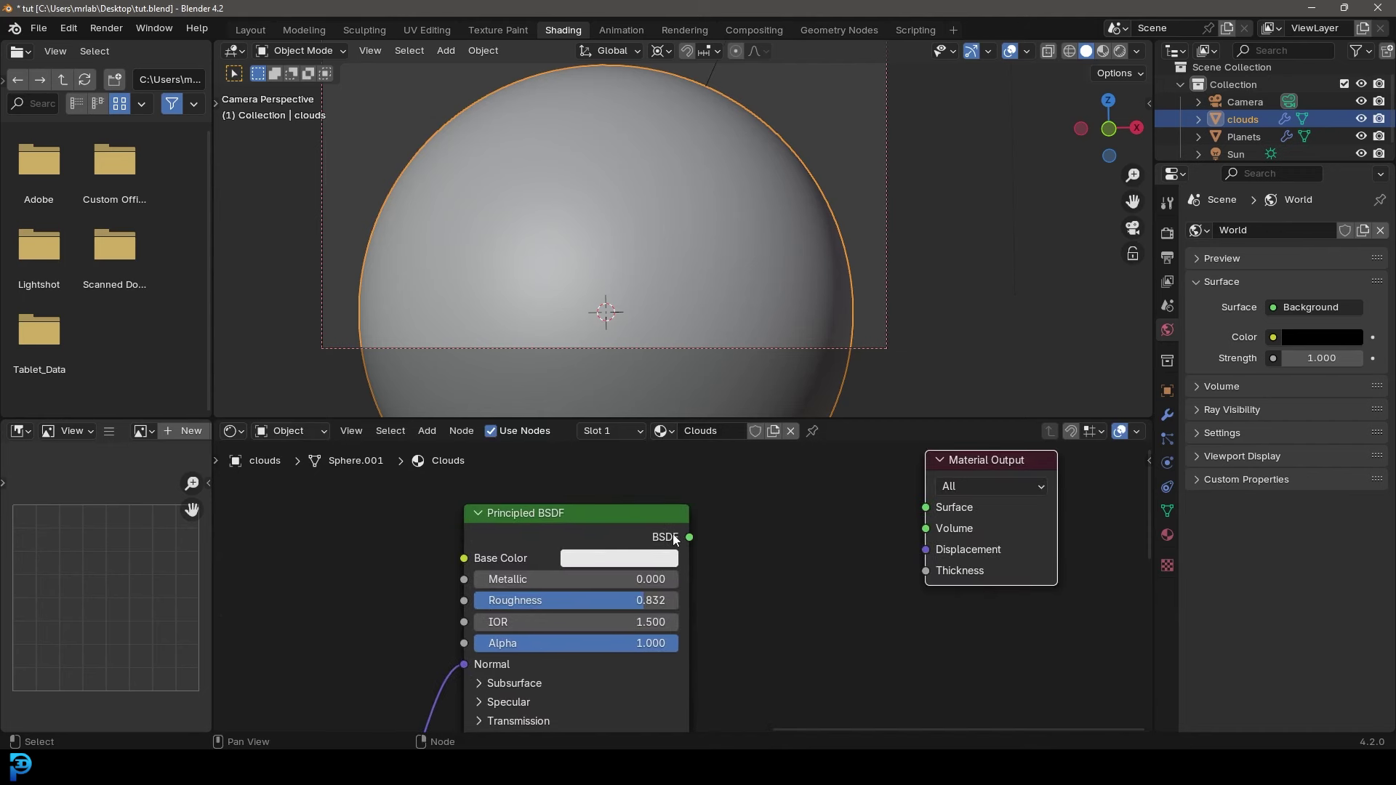
drag(689, 537, 926, 508)
scroll(655, 586, down, 3)
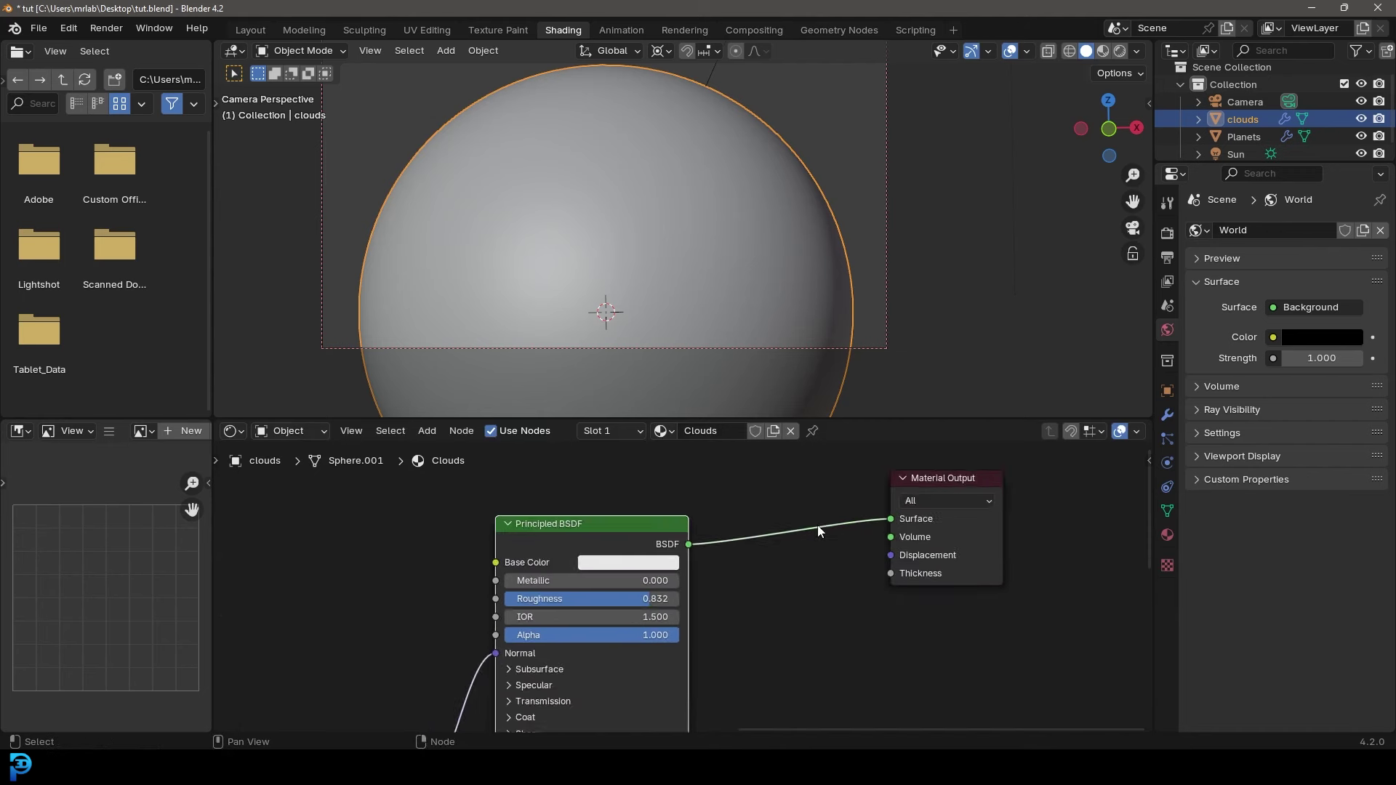
- Delete the unused cyan Principled BSDF from the Clouds material
scroll(581, 587, down, 1)
middle_drag(581, 588, 554, 463)
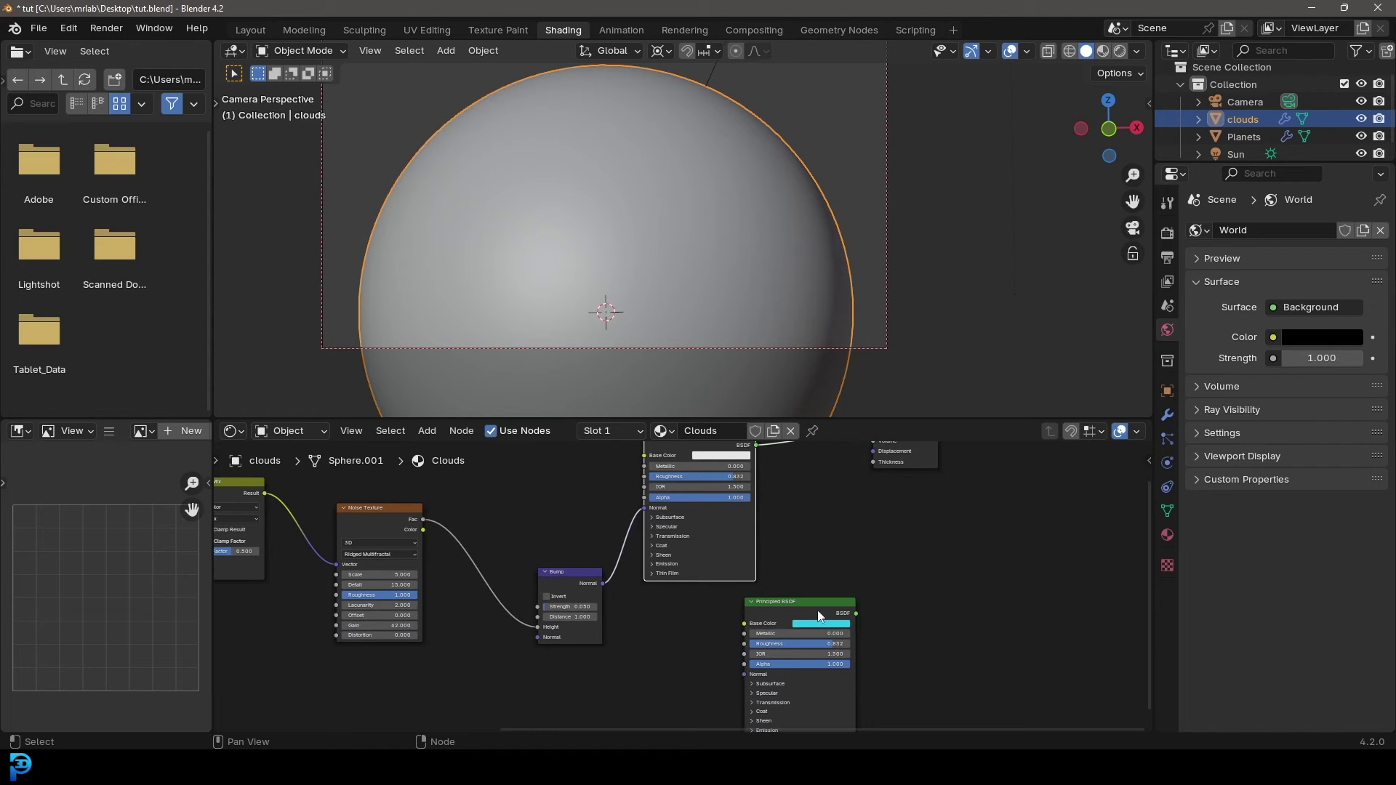
drag(787, 606, 833, 545)
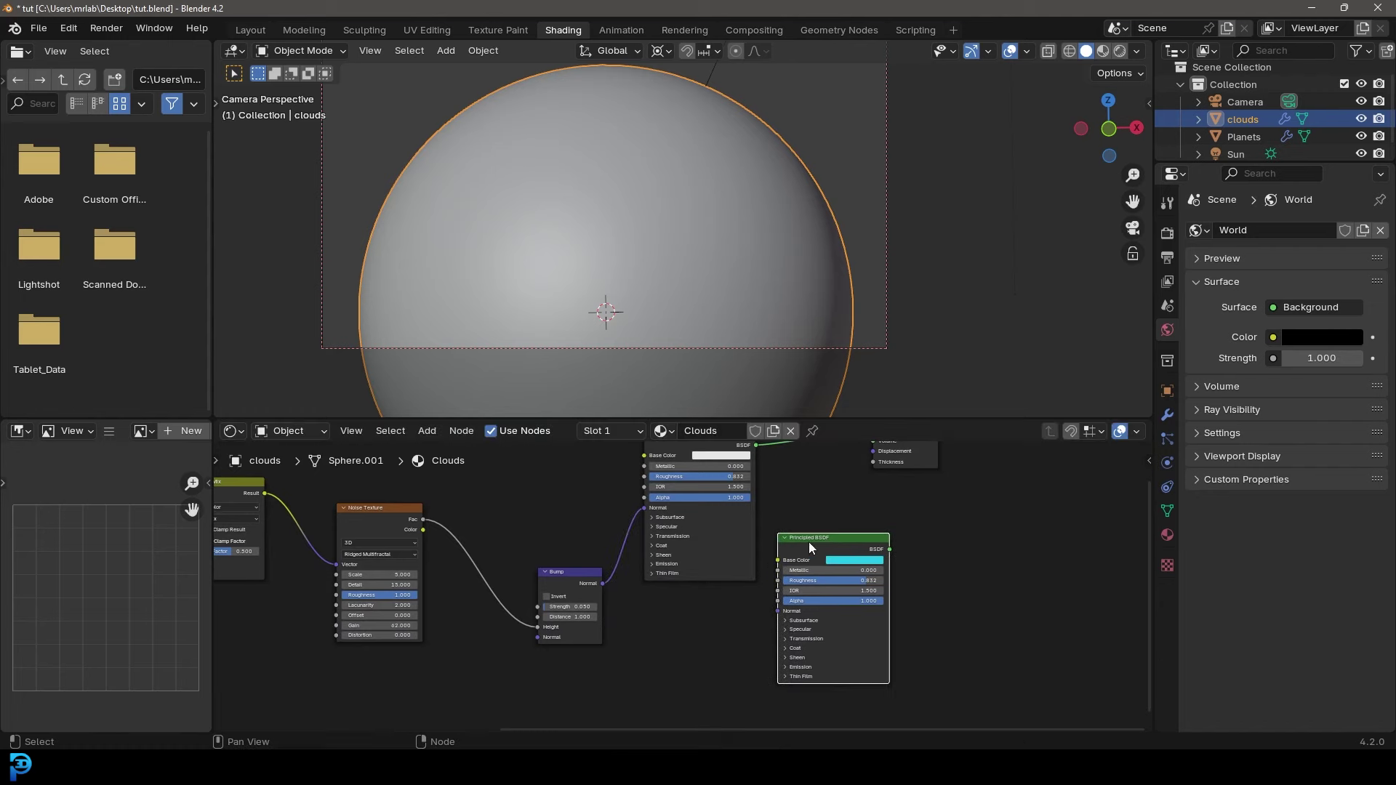
middle_drag(836, 540, 685, 603)
scroll(685, 604, up, 2)
key(x)
- Move the remaining Principled BSDF closer to the Material Output and enlarge the node editor area
middle_drag(554, 505, 682, 547)
scroll(683, 549, up, 3)
drag(627, 519, 663, 494)
scroll(680, 567, down, 5)
middle_drag(499, 565, 565, 518)
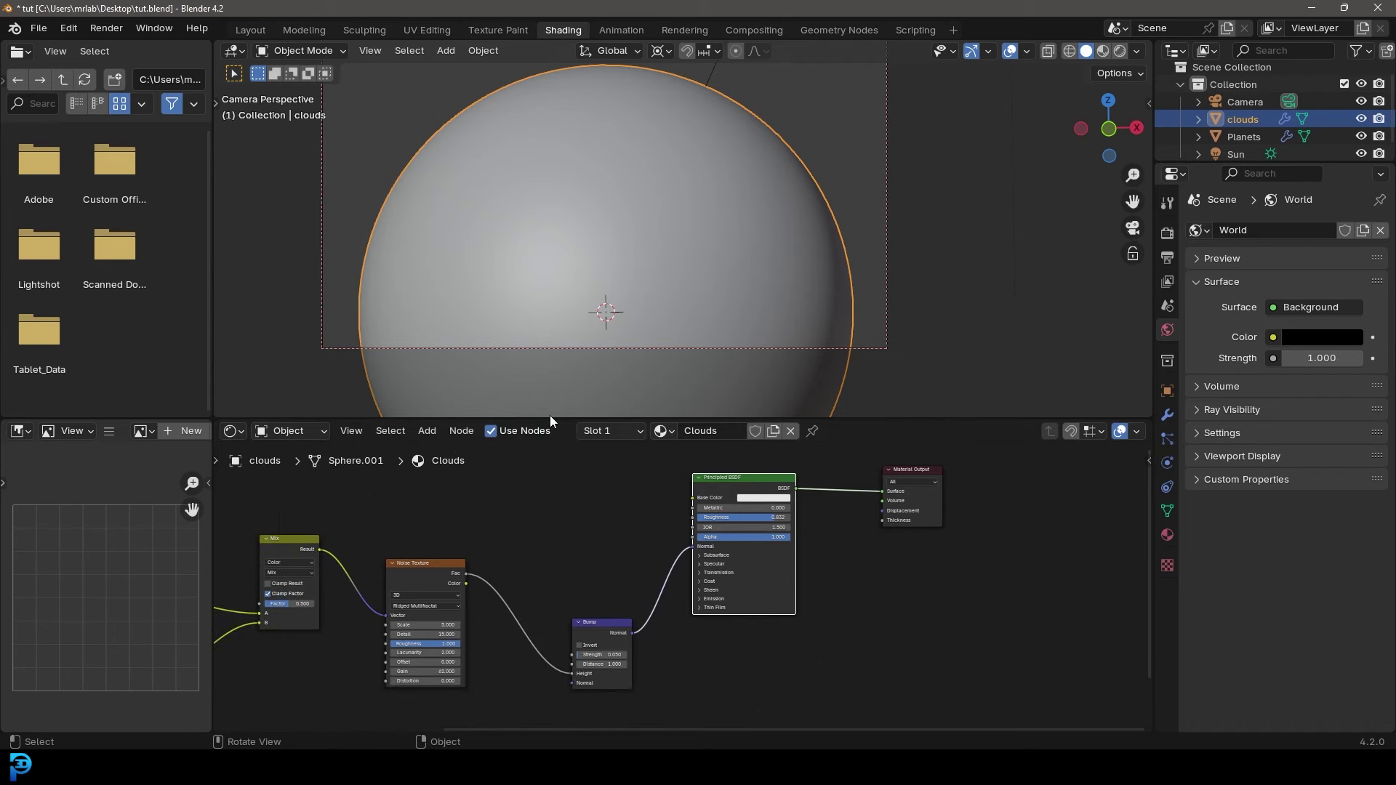
drag(550, 419, 582, 285)
- Insert a Mix Shader node on the link between the Principled BSDF and the Material Output
scroll(692, 383, up, 1)
key(shift+a)
text(mix)
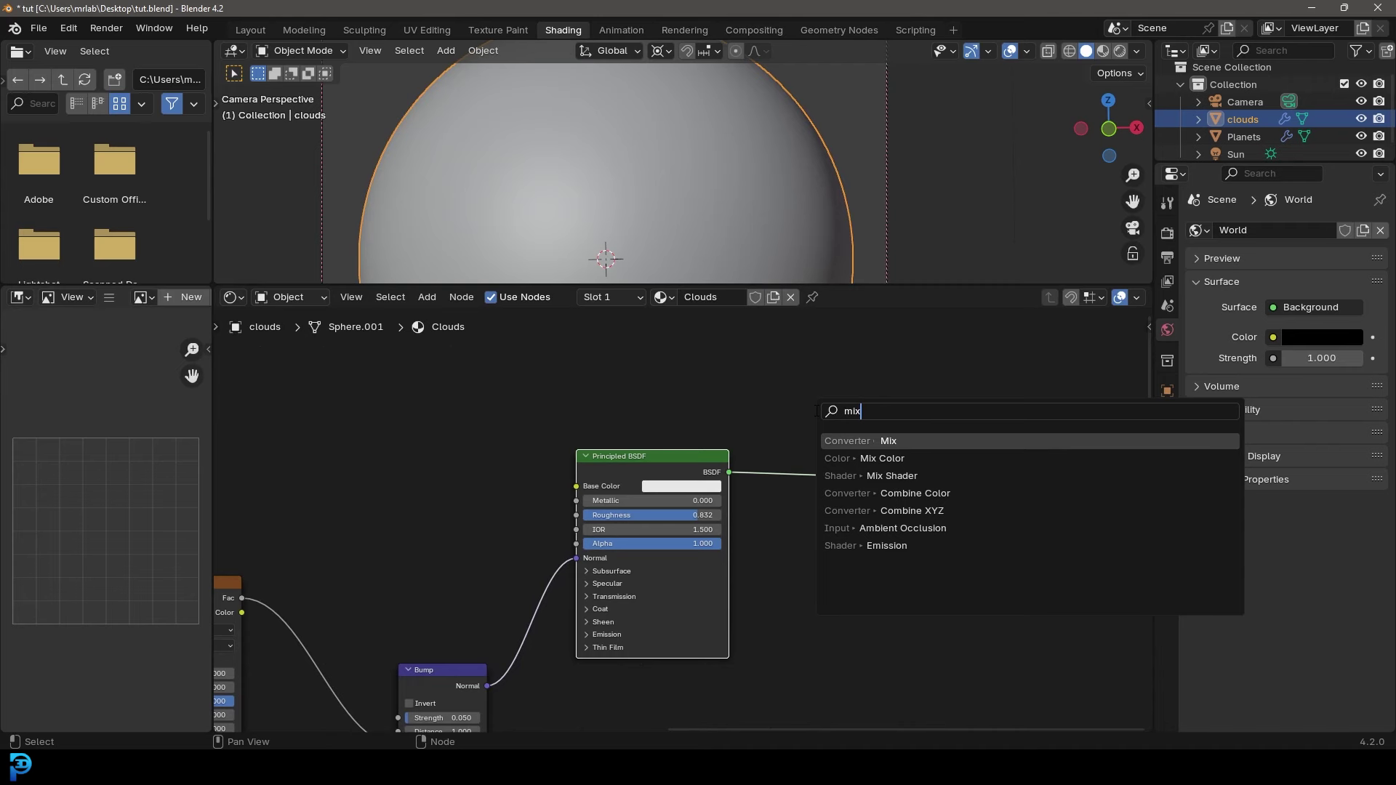
click(888, 476)
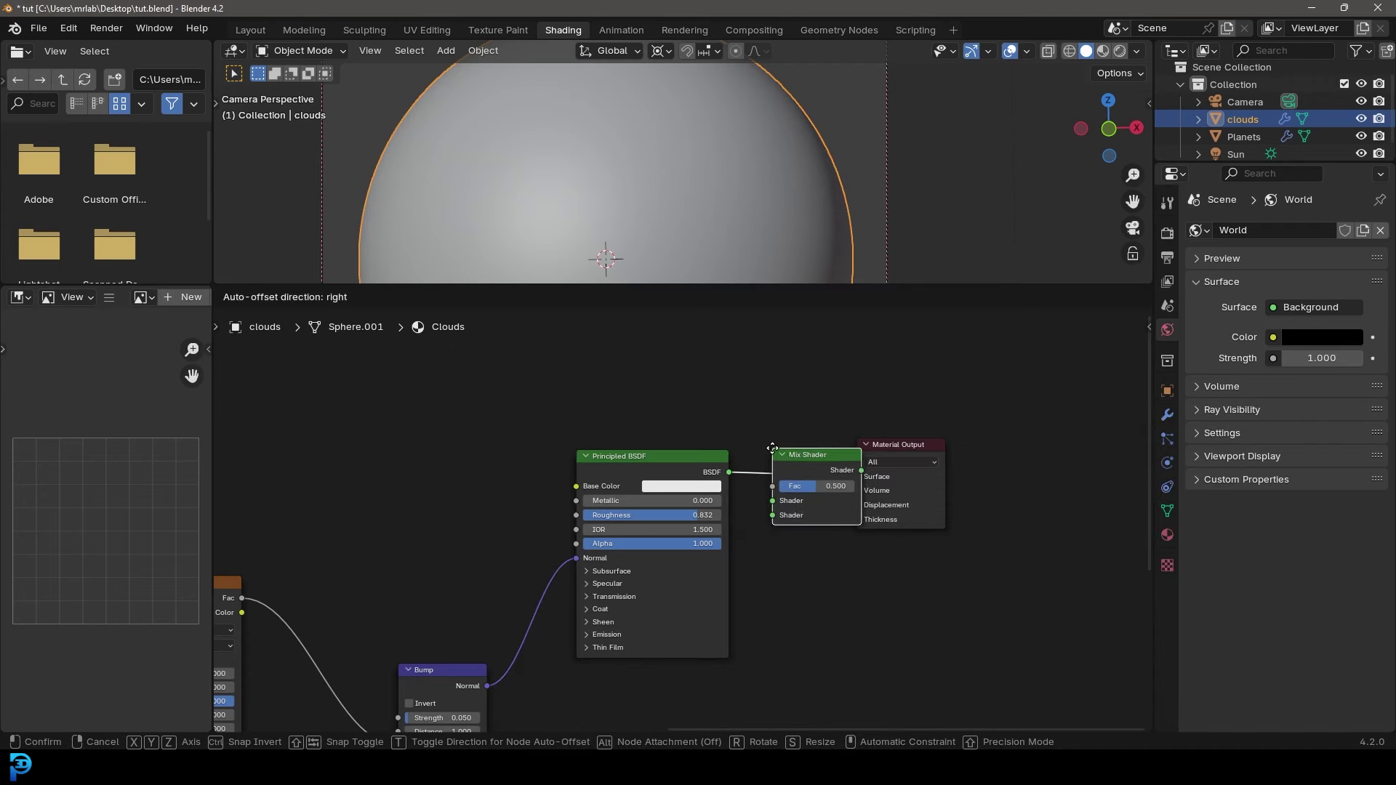
click(811, 474)
- Add a Transparent BSDF linked to the Mix Shader's second Shader input, placed below the Principled BSDF
middle_drag(728, 532, 621, 523)
scroll(626, 523, up, 4)
drag(670, 508, 657, 472)
drag(620, 562, 620, 563)
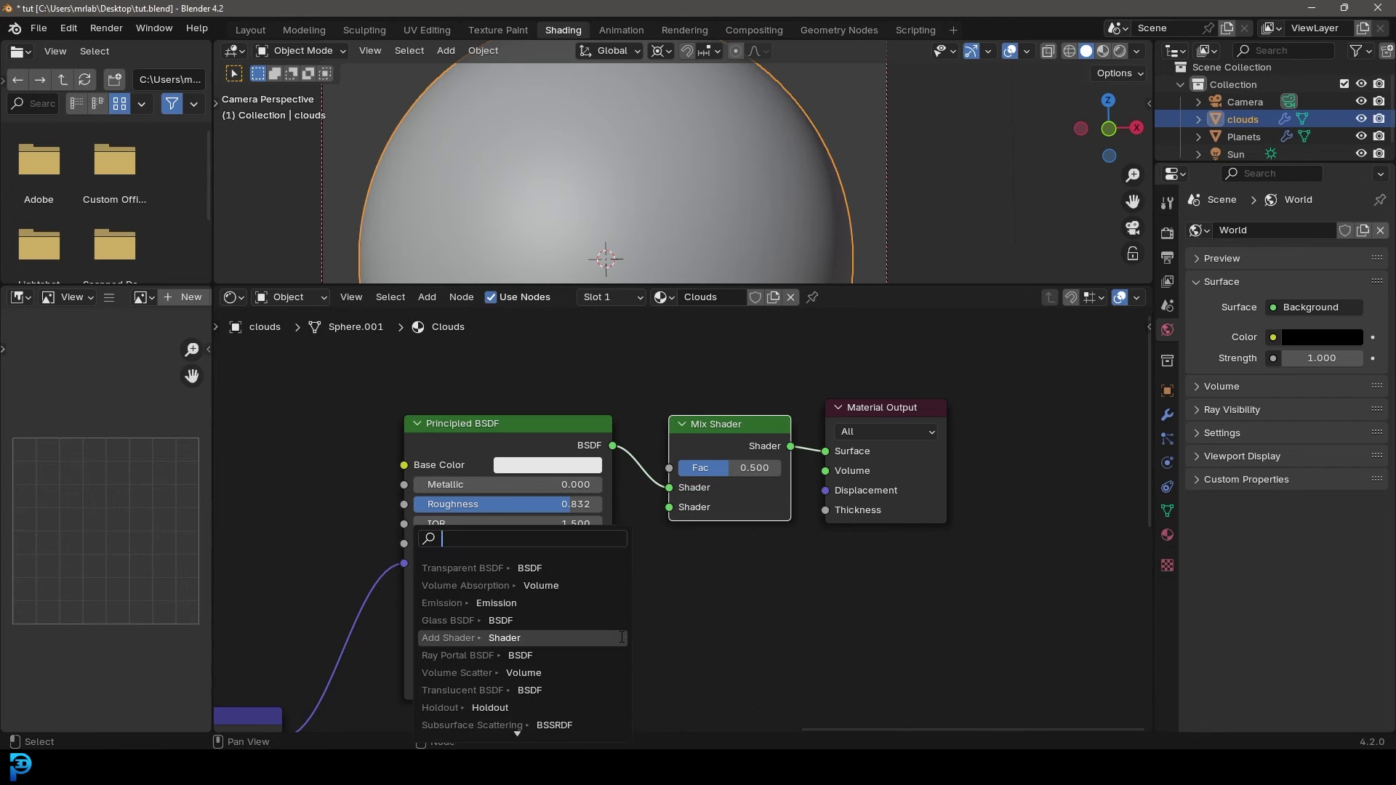
text(trans)
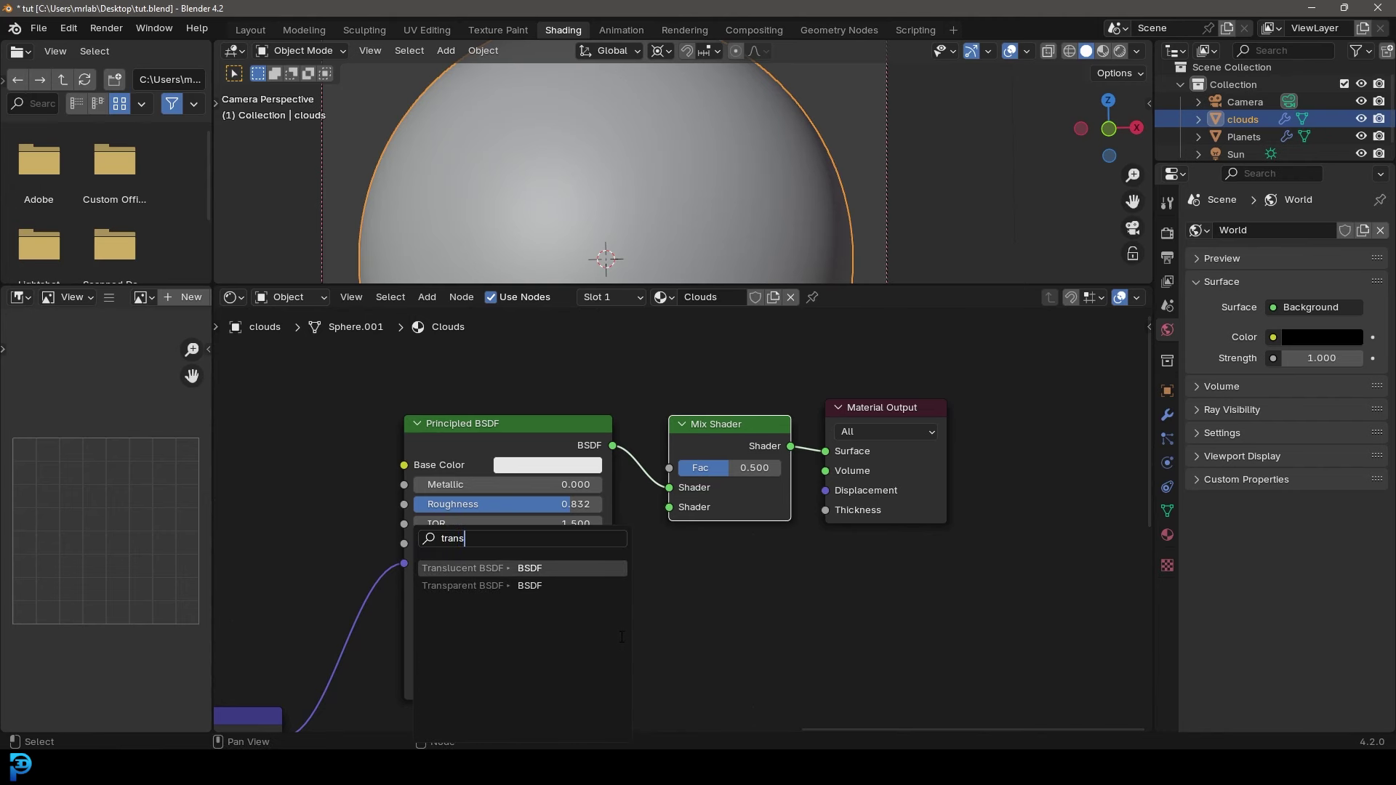
click(467, 585)
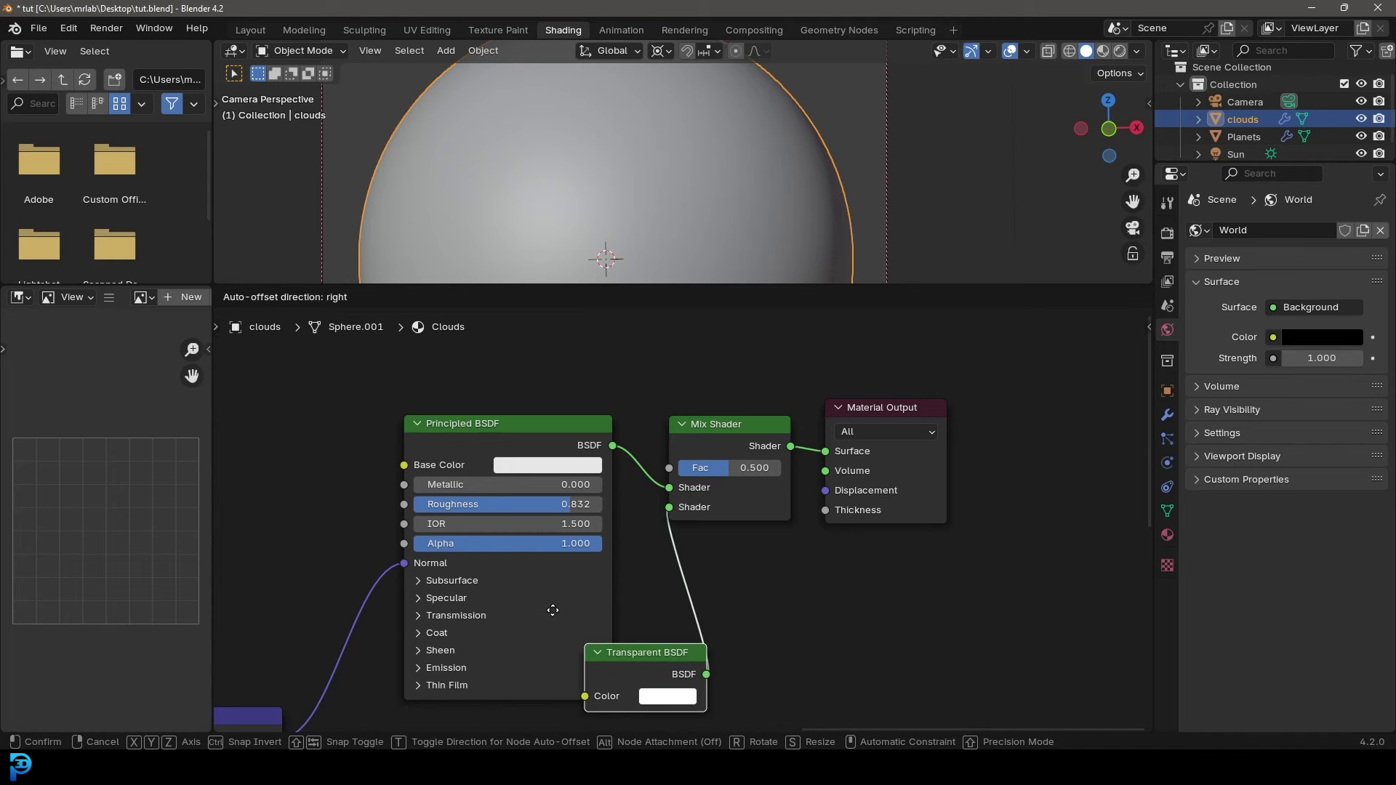
drag(783, 442, 877, 445)
- Connect the Noise Texture's Fac output to the Mix Shader's Fac input in the Clouds material
scroll(815, 458, down, 3)
middle_drag(344, 555, 469, 570)
drag(327, 570, 364, 492)
scroll(364, 492, up, 3)
middle_drag(380, 493, 405, 546)
middle_drag(519, 560, 384, 551)
drag(317, 542, 1011, 519)
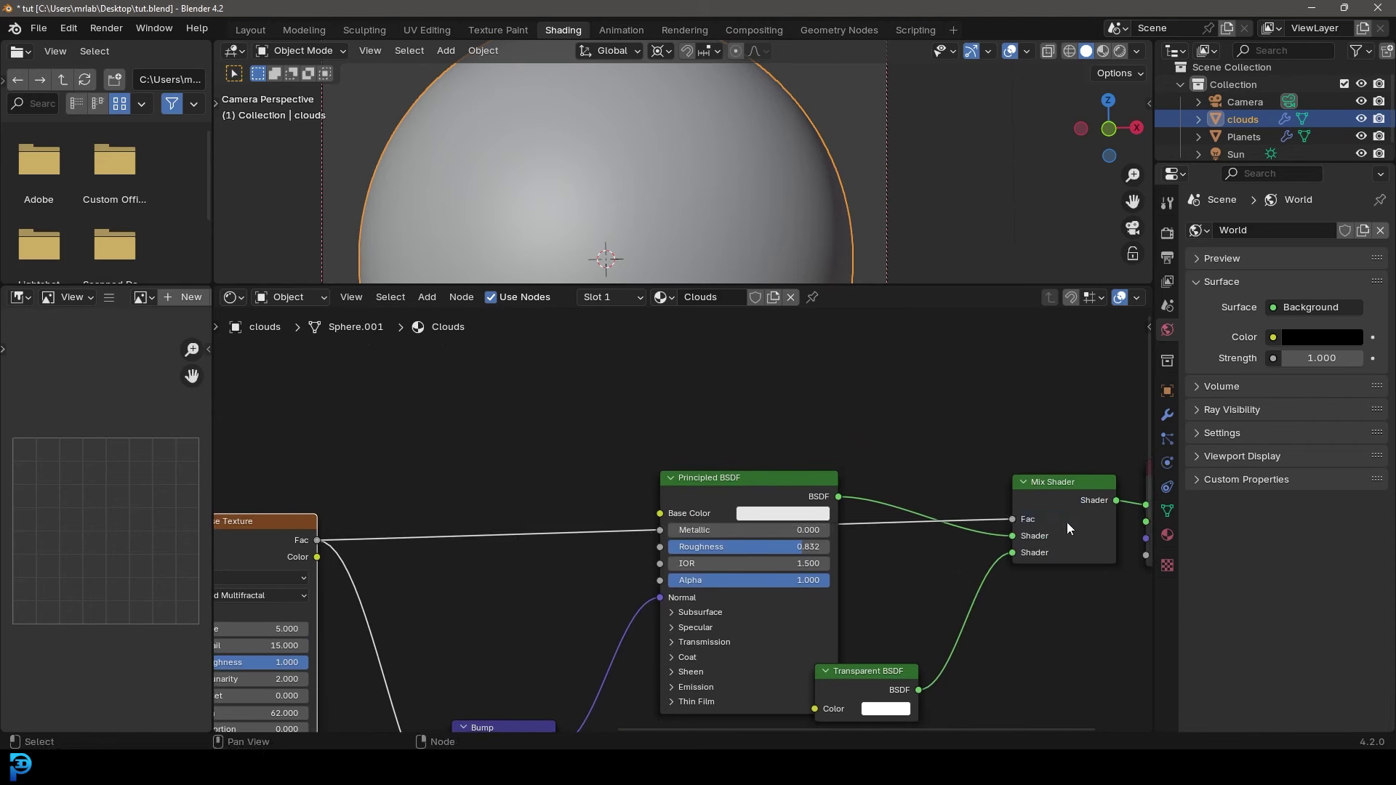
- Save the file and show the planet in rendered shading in an enlarged viewport
scroll(677, 154, down, 3)
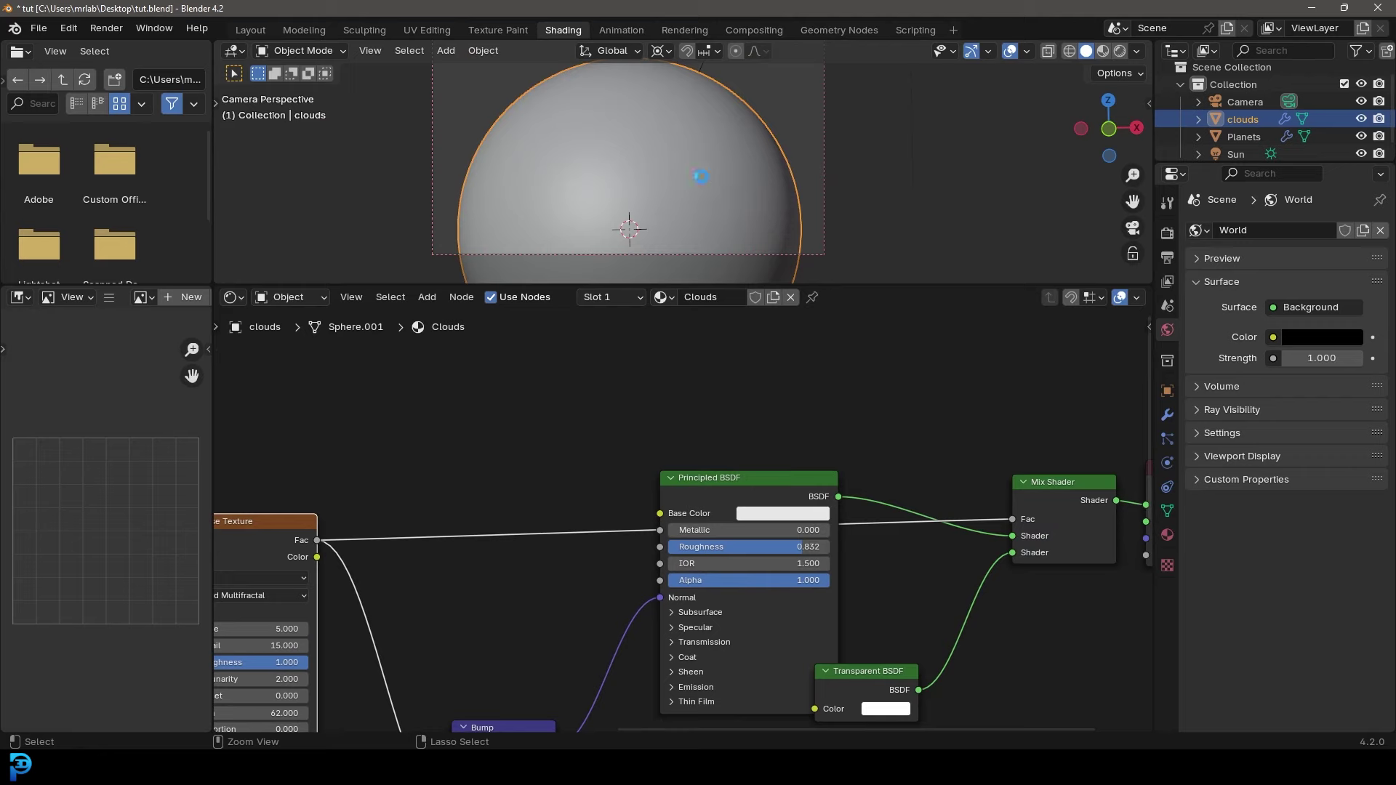
key(ctrl+s)
key(z)
click(706, 80)
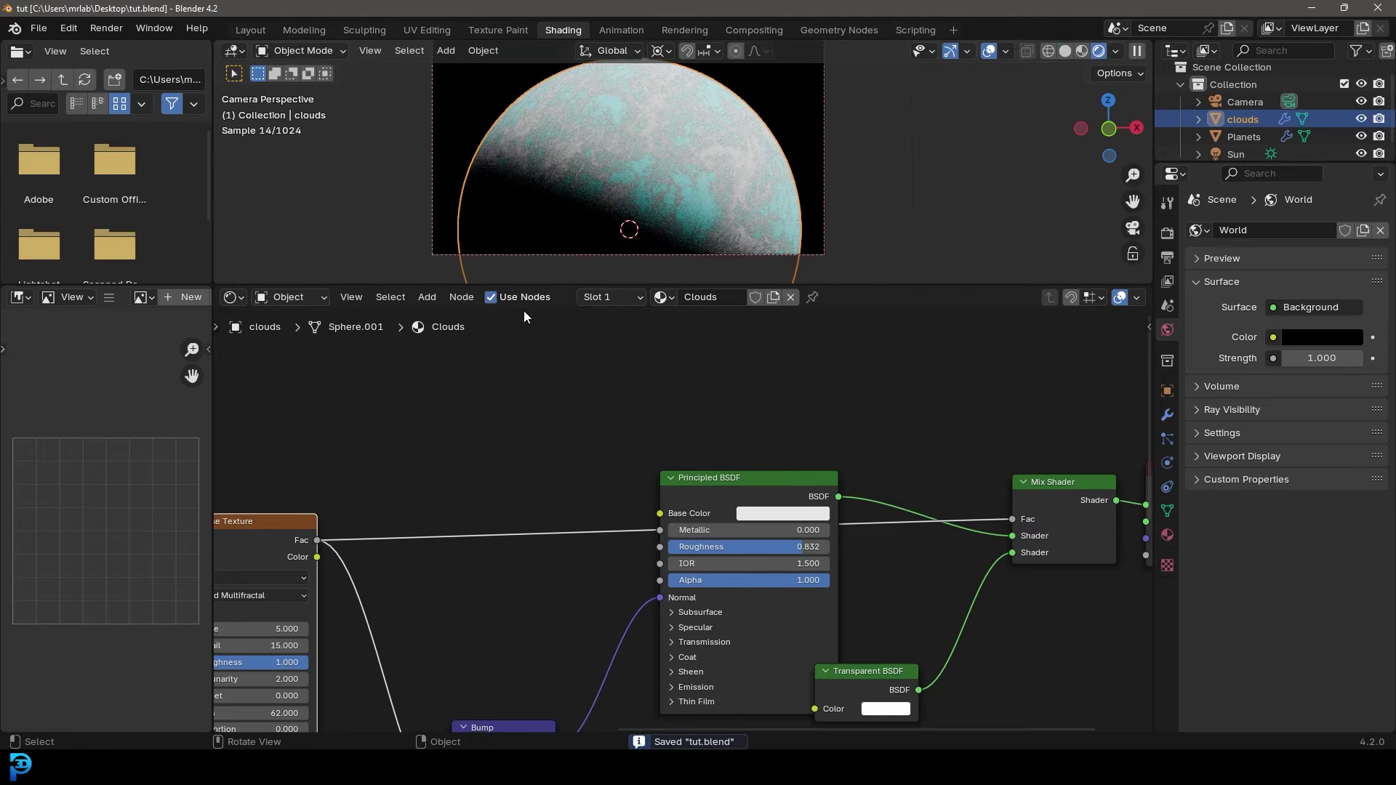
drag(543, 286, 582, 441)
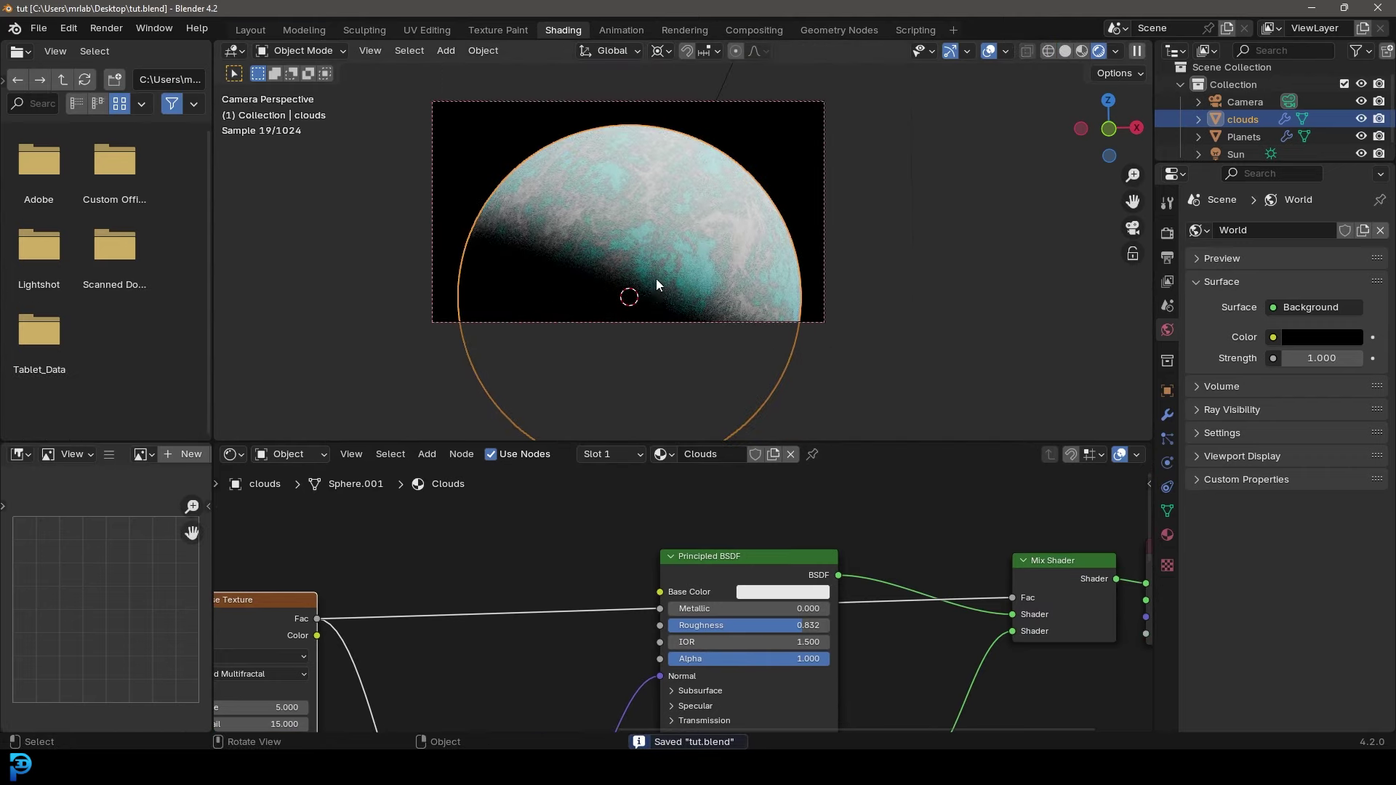
- Insert a Color Ramp node on the link between the Noise Texture and the Mix Shader's Fac input
middle_drag(443, 578, 594, 574)
key(shift+a)
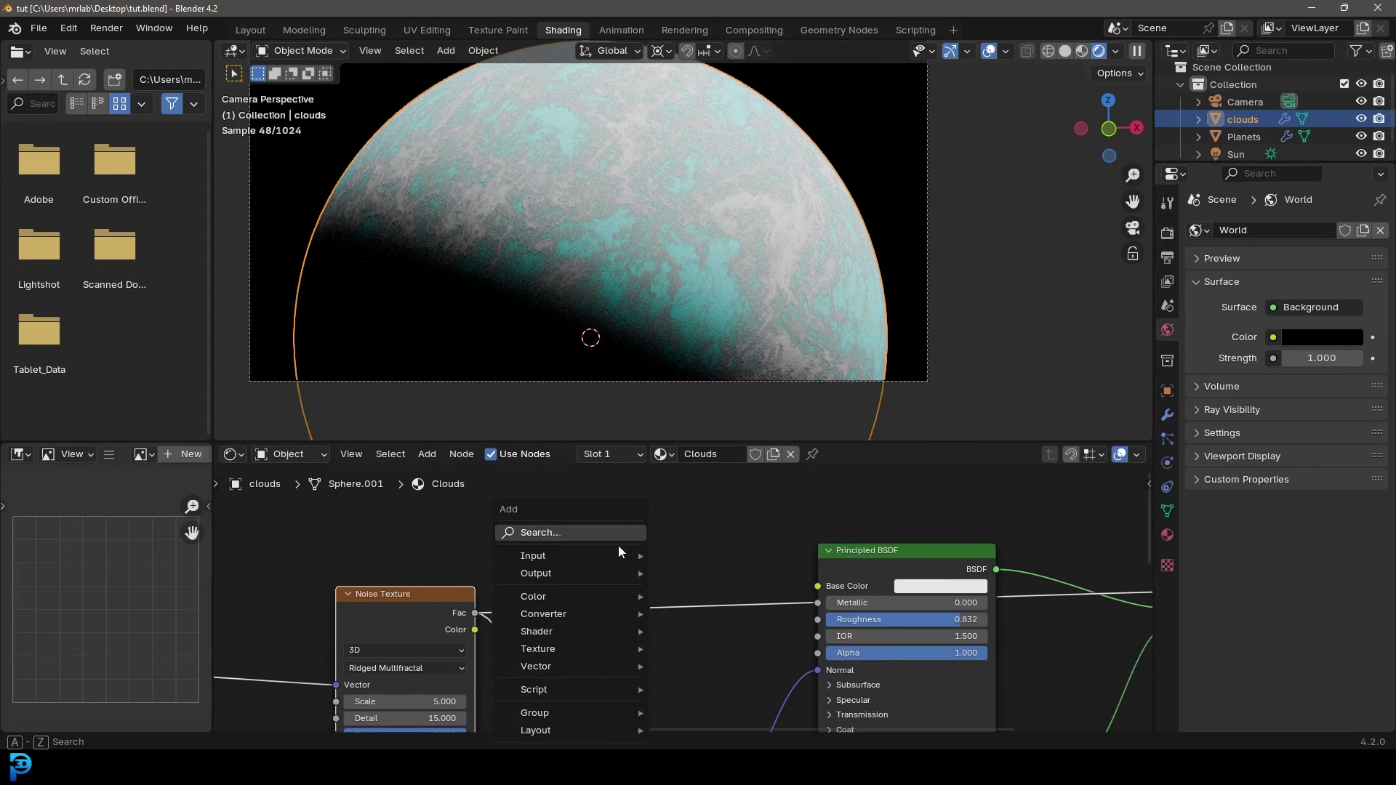
text(color)
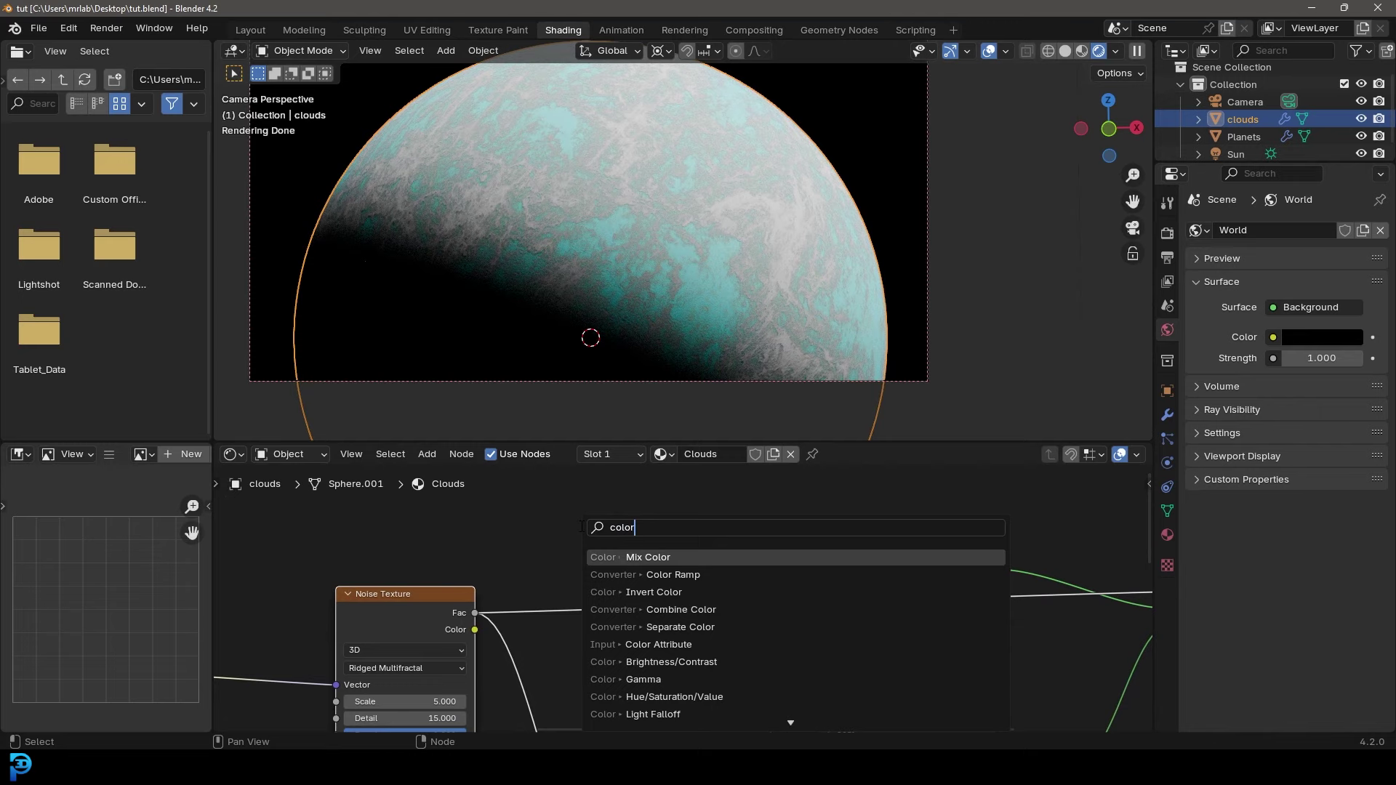
click(654, 574)
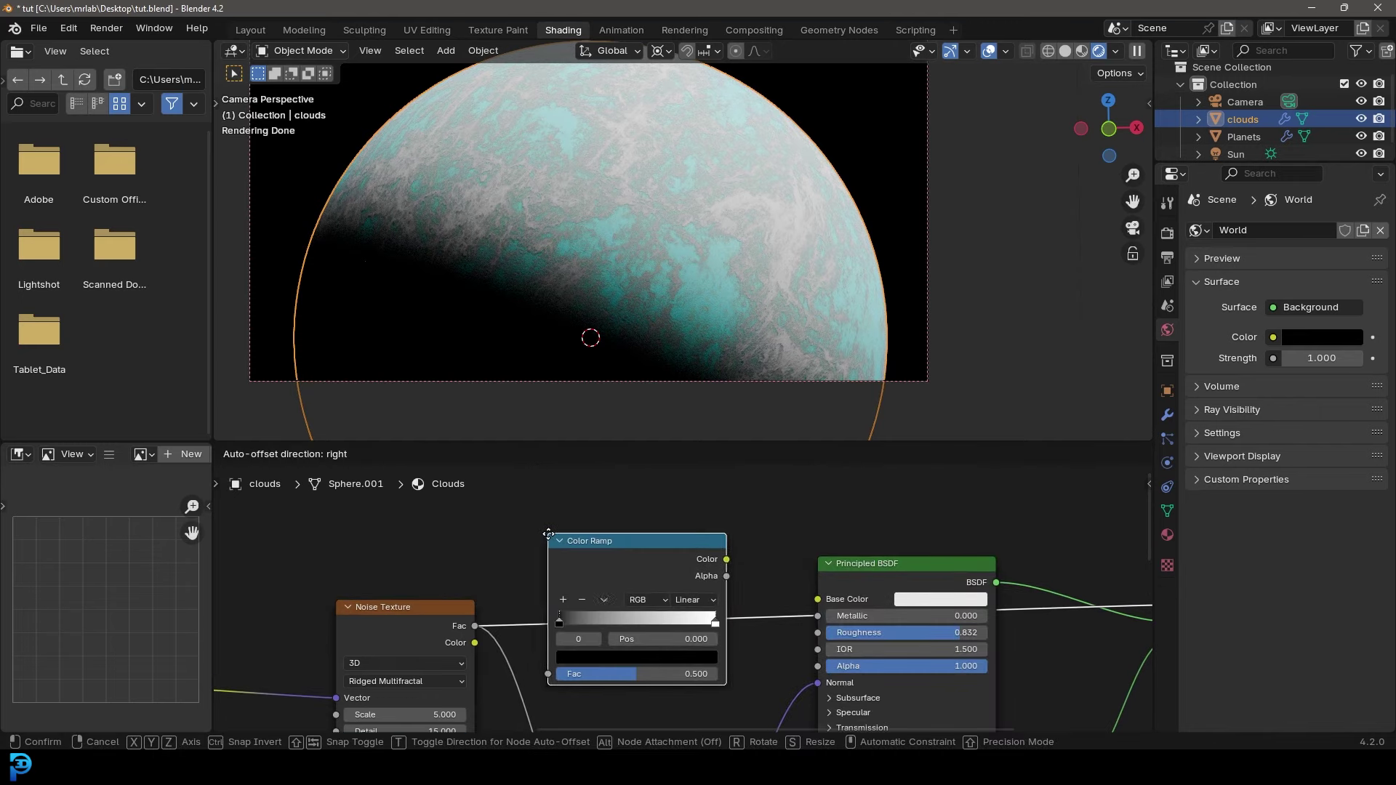
click(571, 536)
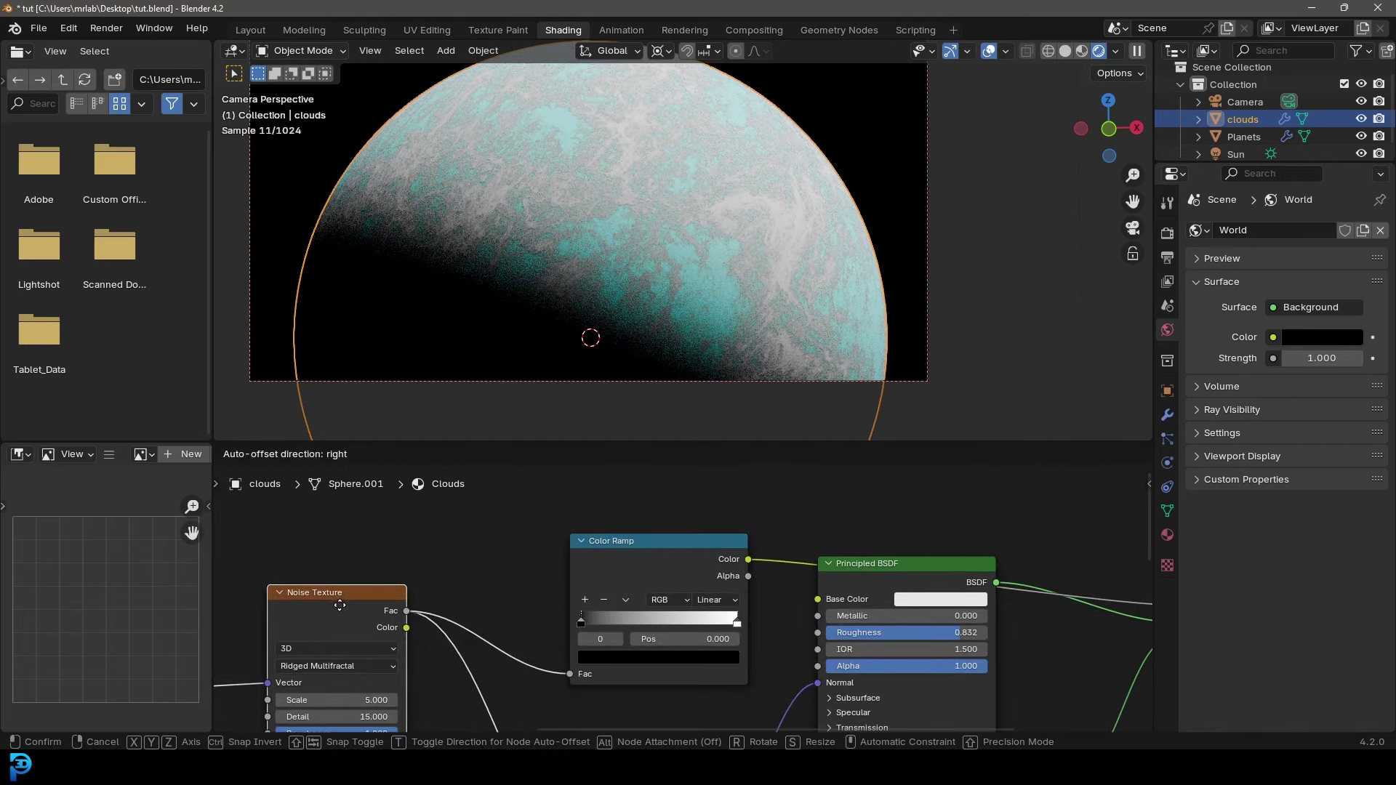
- Preview the Color Ramp output directly on the clouds sphere and move its black stop to position 0.958
scroll(545, 596, down, 5)
middle_drag(602, 600, 548, 602)
drag(557, 573, 568, 528)
drag(961, 585, 934, 540)
scroll(674, 593, up, 4)
middle_drag(635, 576, 749, 600)
scroll(656, 534, up, 1)
drag(574, 579, 746, 569)
scroll(770, 596, up, 4)
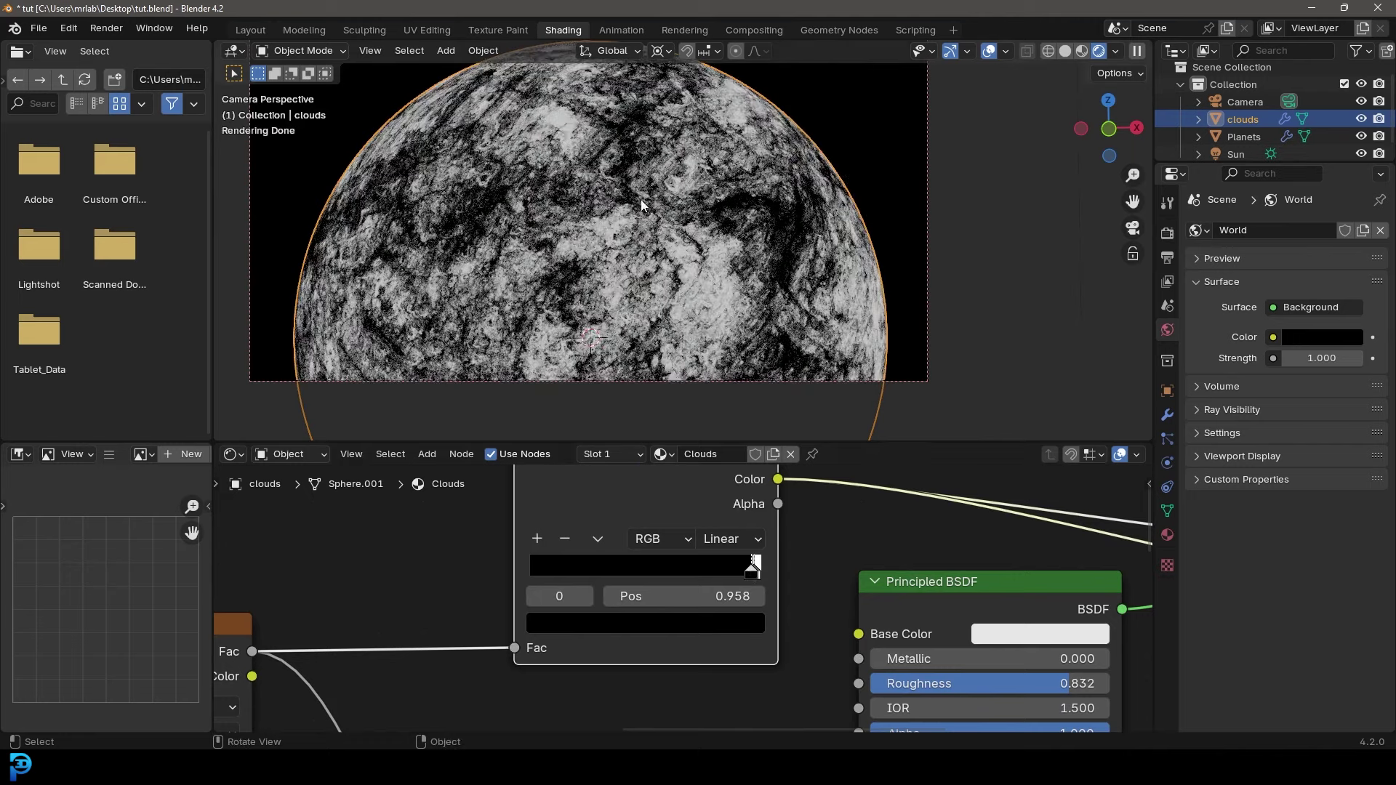
- Reconnect the Mix Shader's output to the Material Output's Surface input
scroll(891, 557, down, 5)
middle_drag(970, 555, 622, 579)
drag(938, 554, 1005, 625)
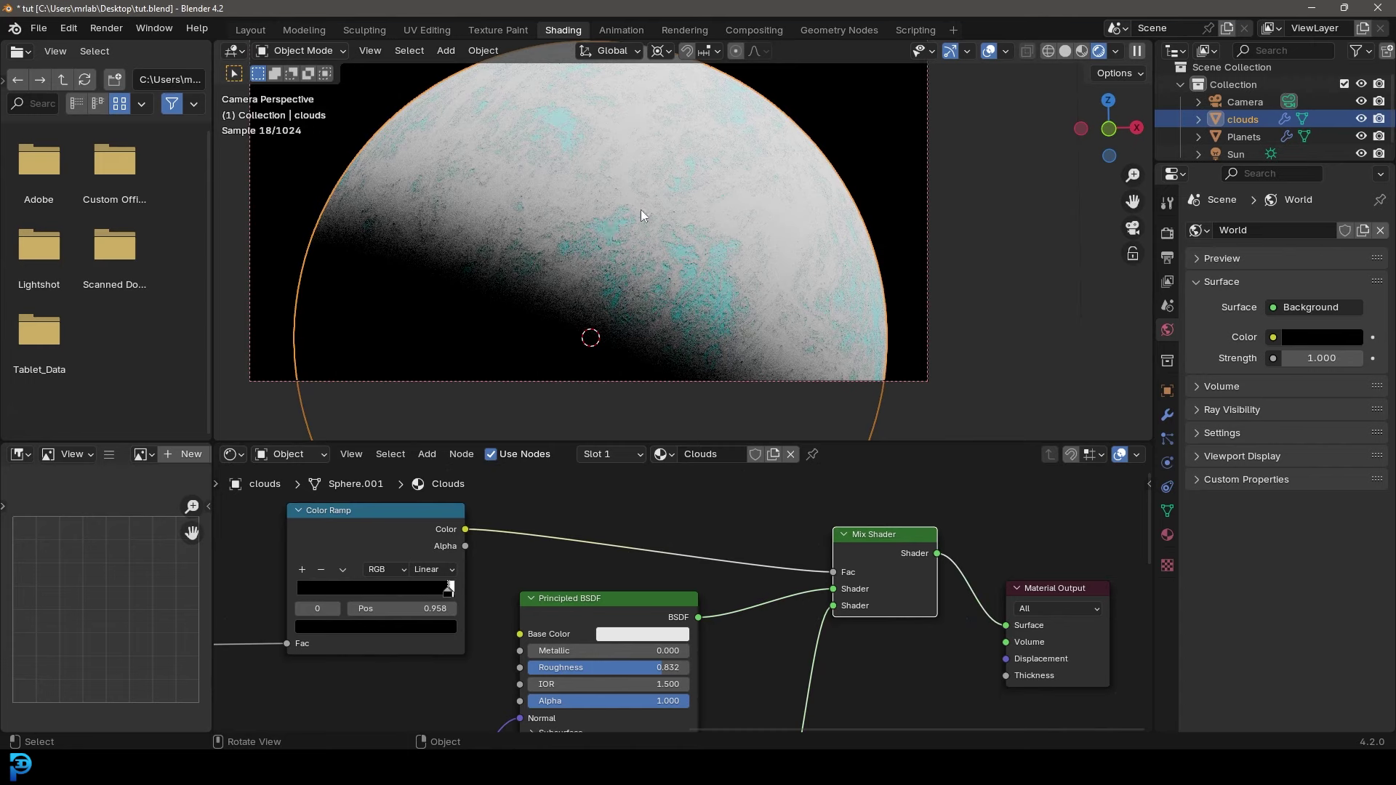
- Set the Noise Texture's Scale to 1 in the Clouds material
middle_drag(534, 503, 611, 615)
scroll(610, 615, up, 2)
middle_drag(503, 590, 603, 652)
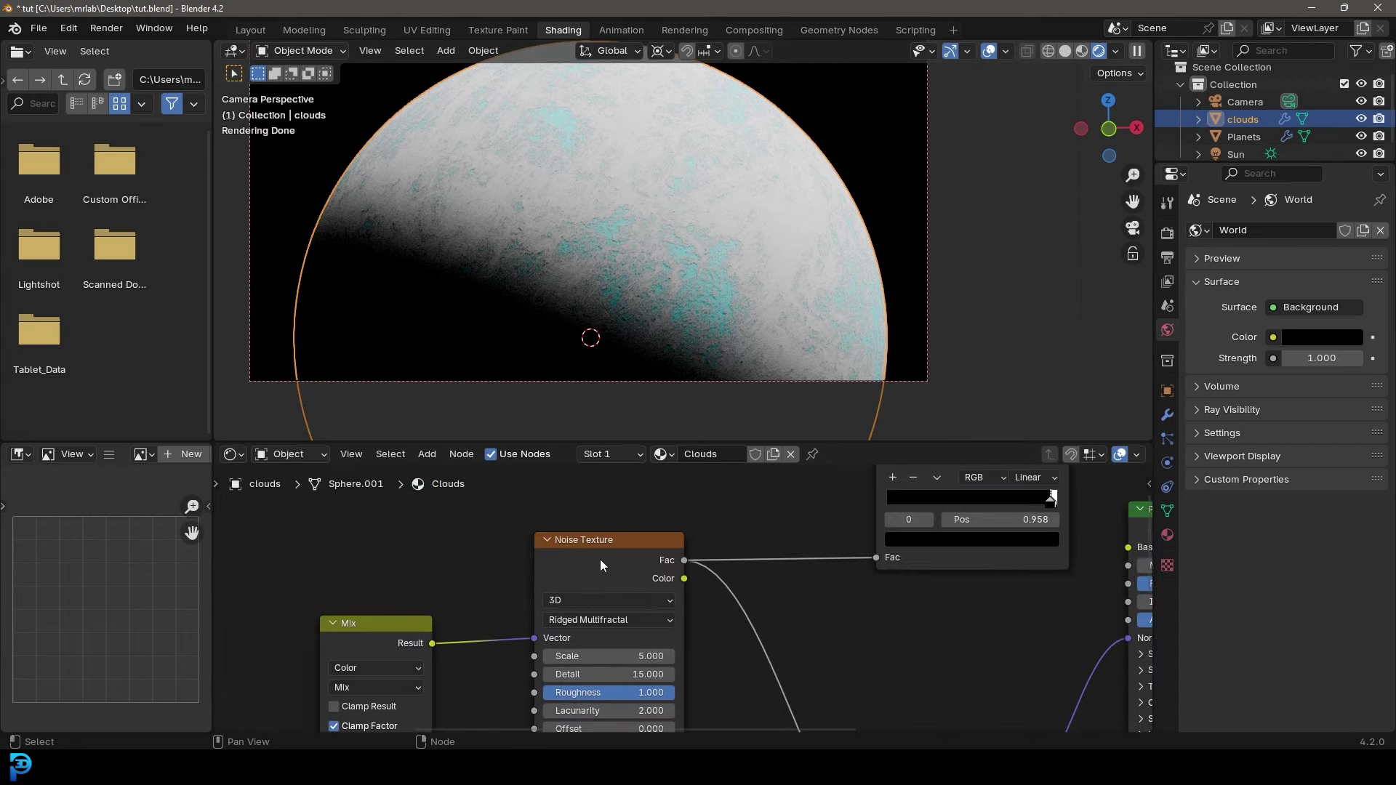
click(609, 656)
key(Return)
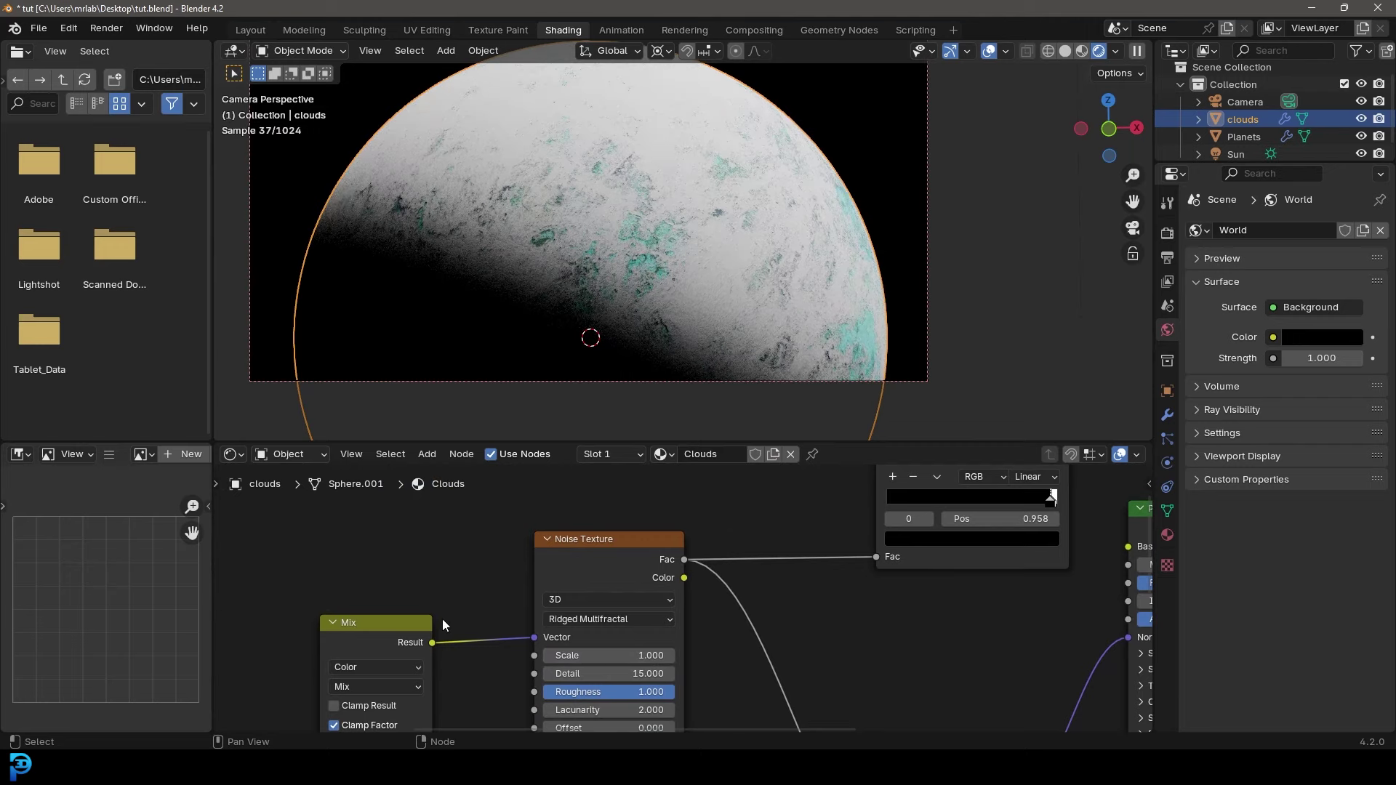
- Invert the Color Ramp so it runs from white to black, with the white stop at position 0.912
scroll(444, 621, down, 4)
middle_drag(872, 557, 584, 598)
scroll(611, 564, up, 11)
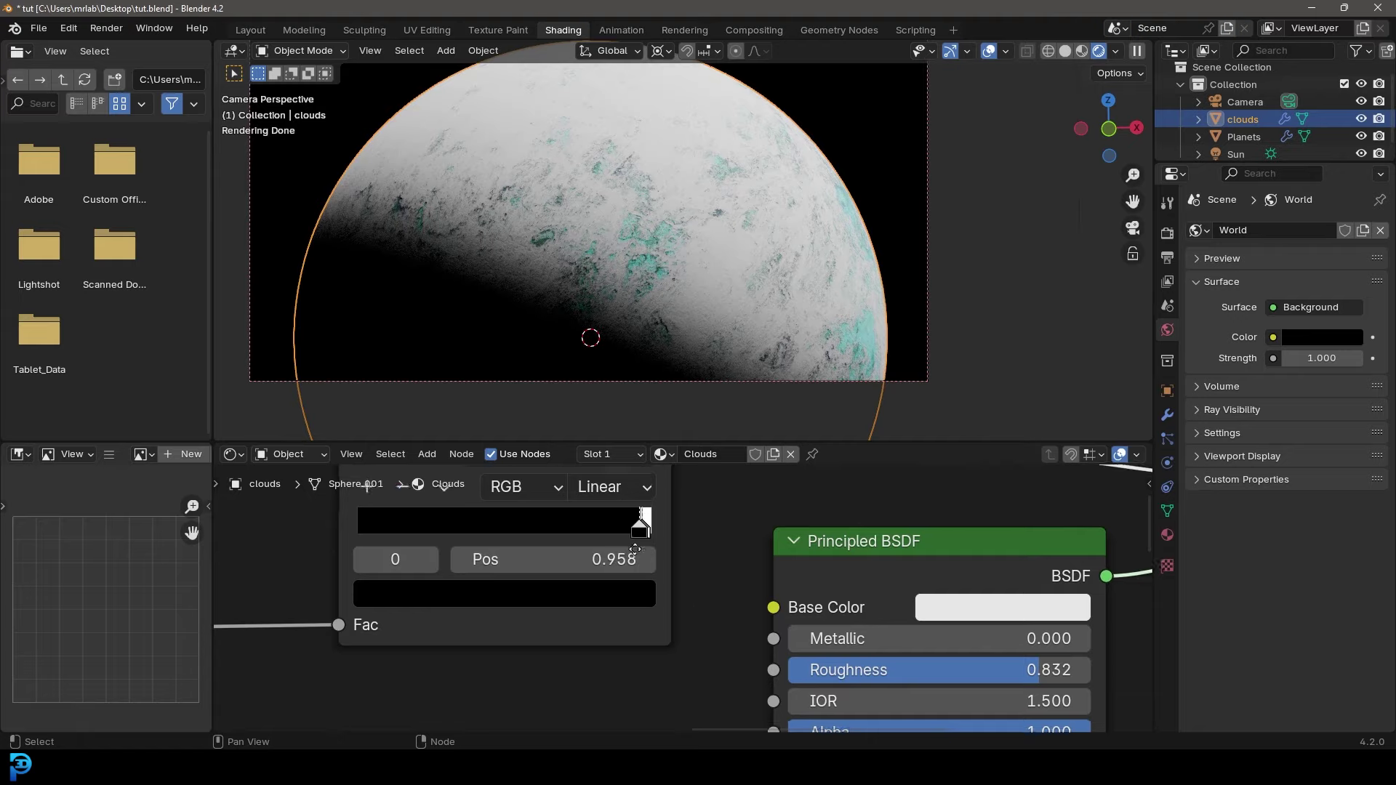
middle_drag(629, 541, 690, 644)
drag(700, 651, 677, 653)
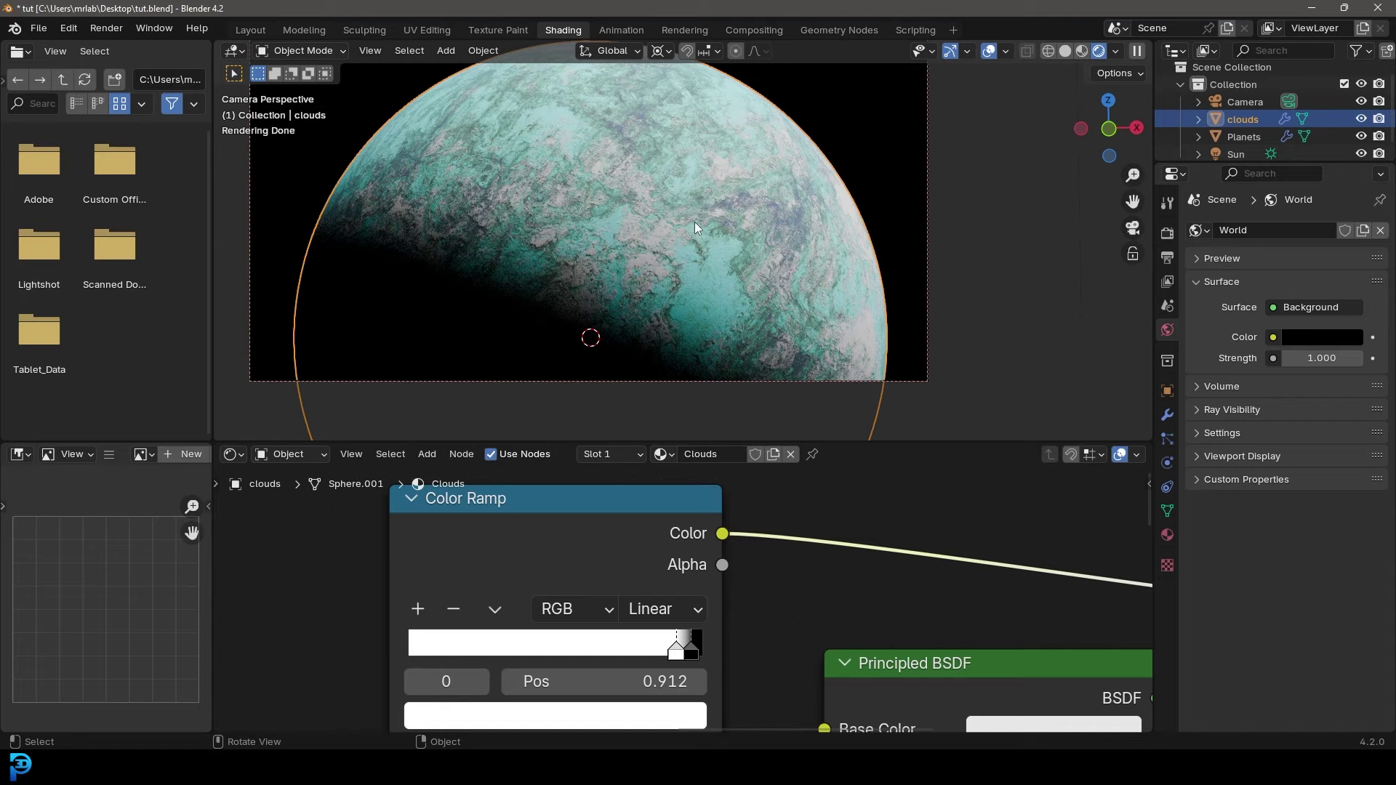
- Deselect all objects, move the Transparent BSDF clear of the Principled BSDF, and enlarge the node editor area
key(alt+a)
scroll(772, 594, down, 6)
middle_drag(772, 594, 752, 507)
scroll(749, 581, down, 1)
drag(841, 663, 803, 699)
scroll(552, 615, down, 4)
middle_drag(538, 612, 612, 612)
scroll(612, 612, up, 1)
drag(569, 440, 591, 239)
scroll(625, 369, up, 1)
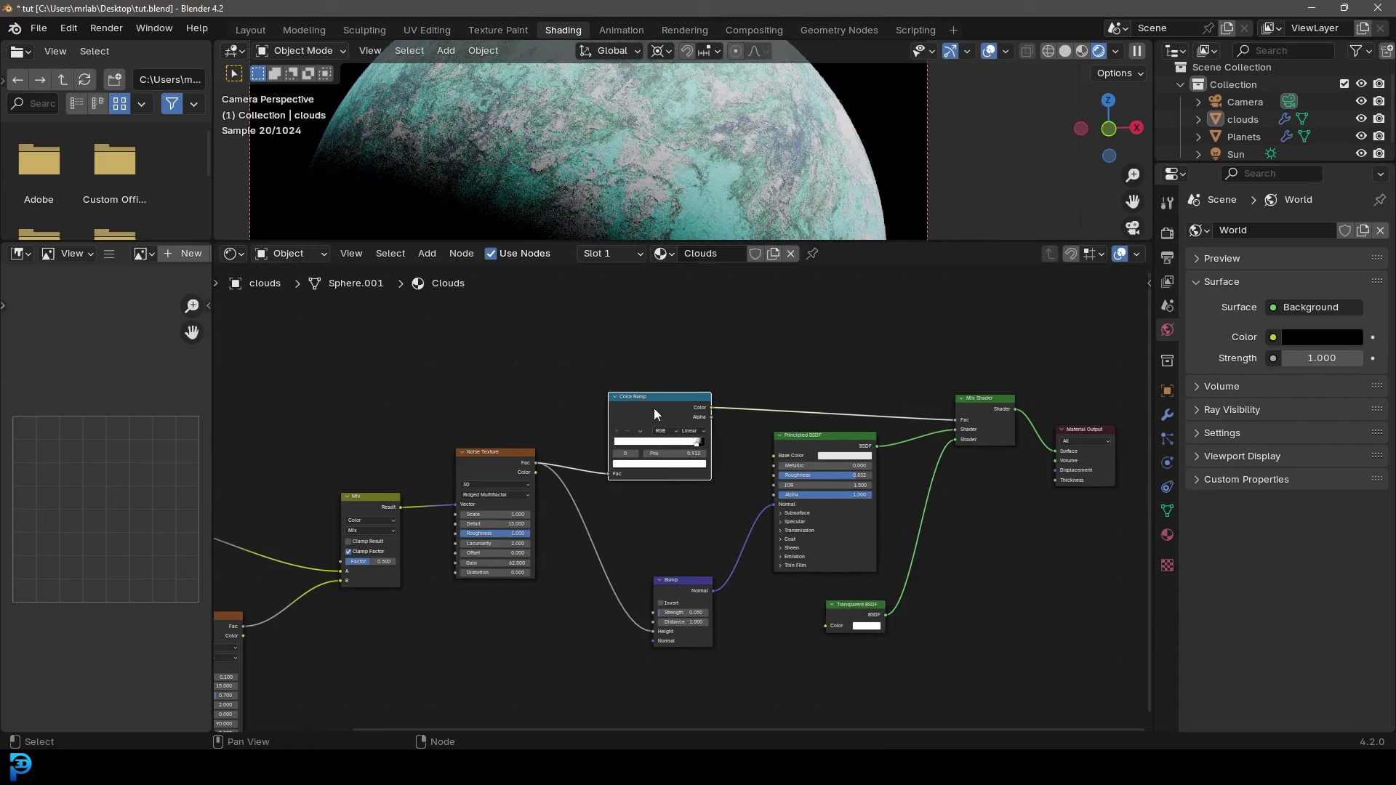
- Tidy the spacing of the Noise Texture, Mix Shader, Transparent BSDF and Principled BSDF nodes
scroll(653, 408, up, 2)
drag(434, 430, 433, 433)
scroll(735, 344, down, 1)
middle_drag(735, 343, 591, 408)
drag(947, 417, 944, 412)
middle_drag(898, 596, 871, 469)
drag(751, 572, 733, 556)
click(708, 342)
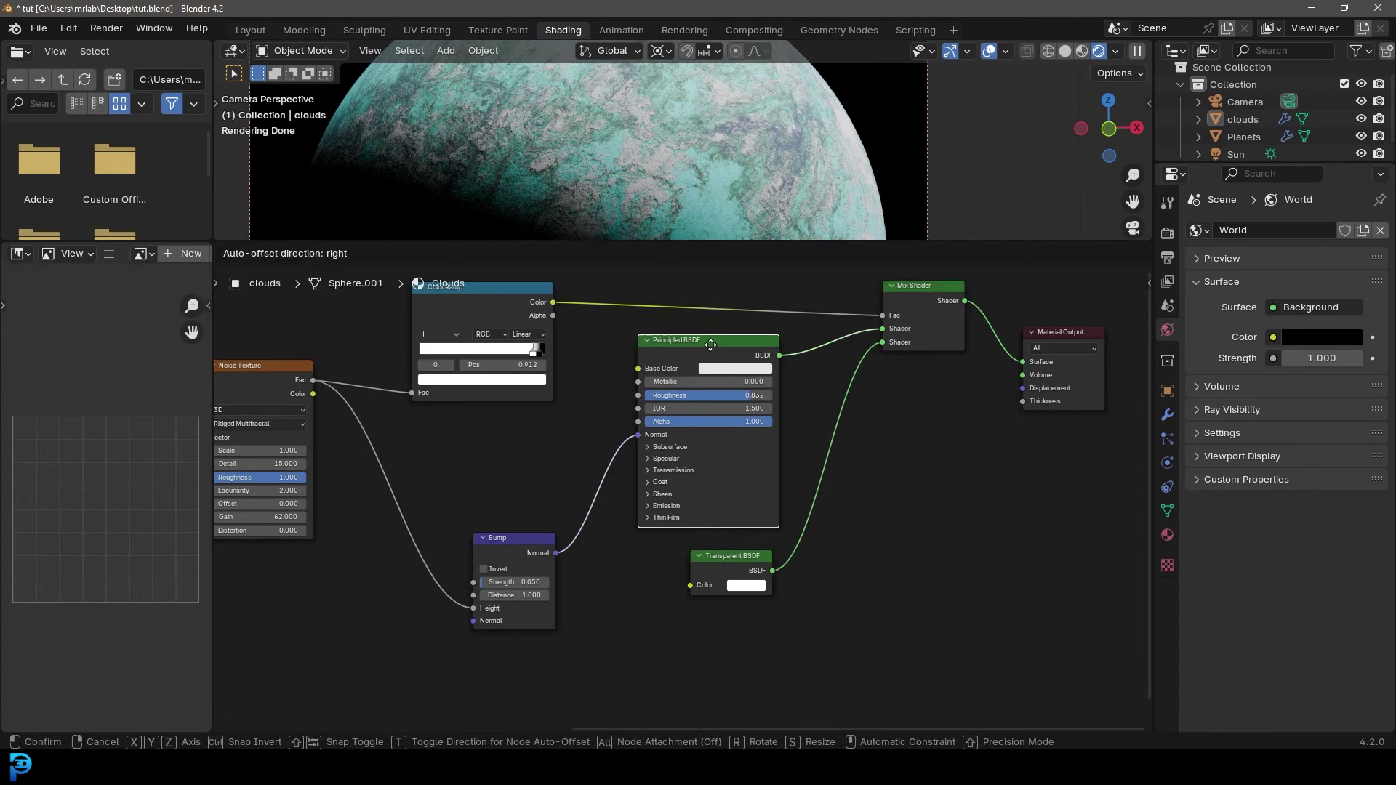
- Set the Clouds Principled BSDF's Base Color to pure white with a Value of 1.000, and enlarge the viewport area
scroll(799, 365, up, 1)
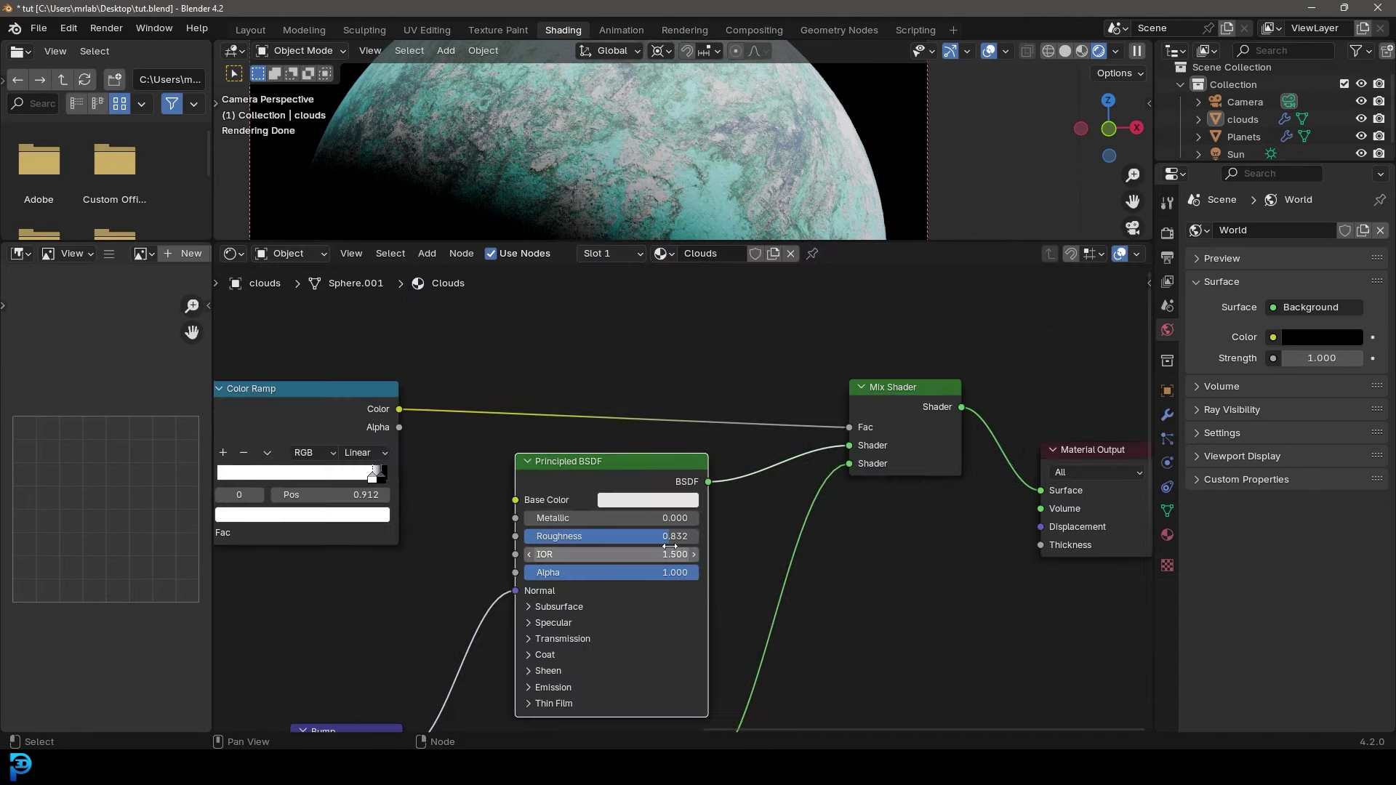
click(638, 501)
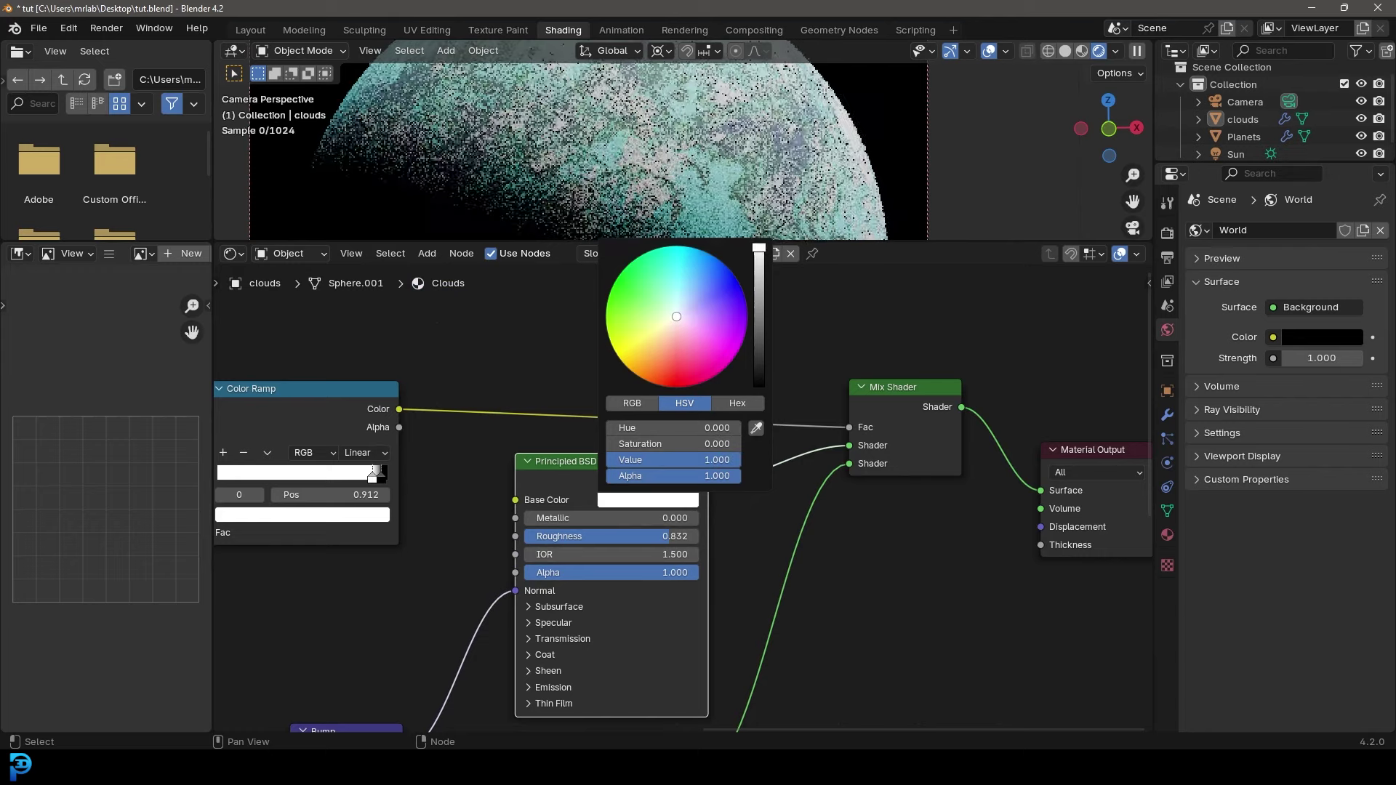
middle_drag(743, 360, 768, 439)
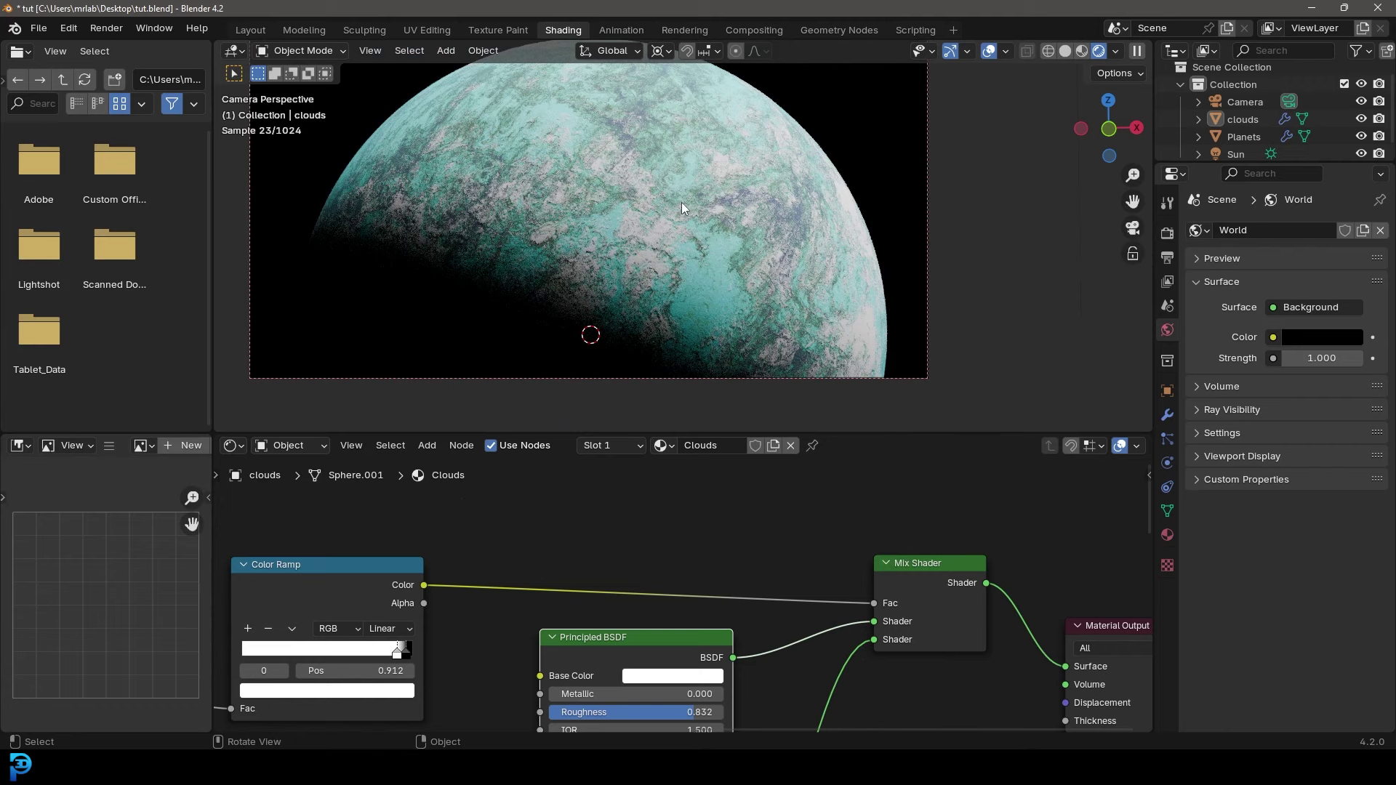
- Switch the viewport back to solid shading and save the file
key(z)
click(820, 186)
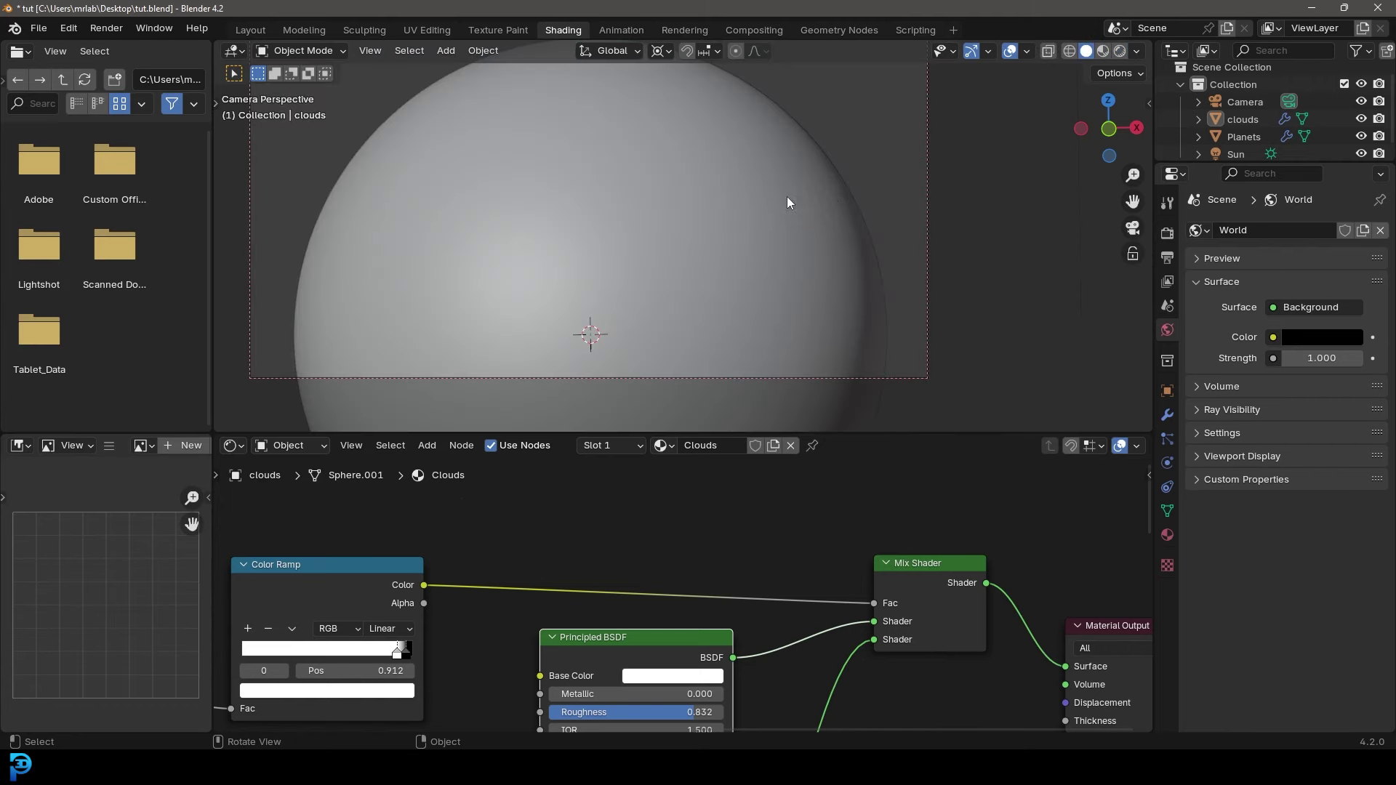
key(ctrl+s)
scroll(778, 205, down, 4)
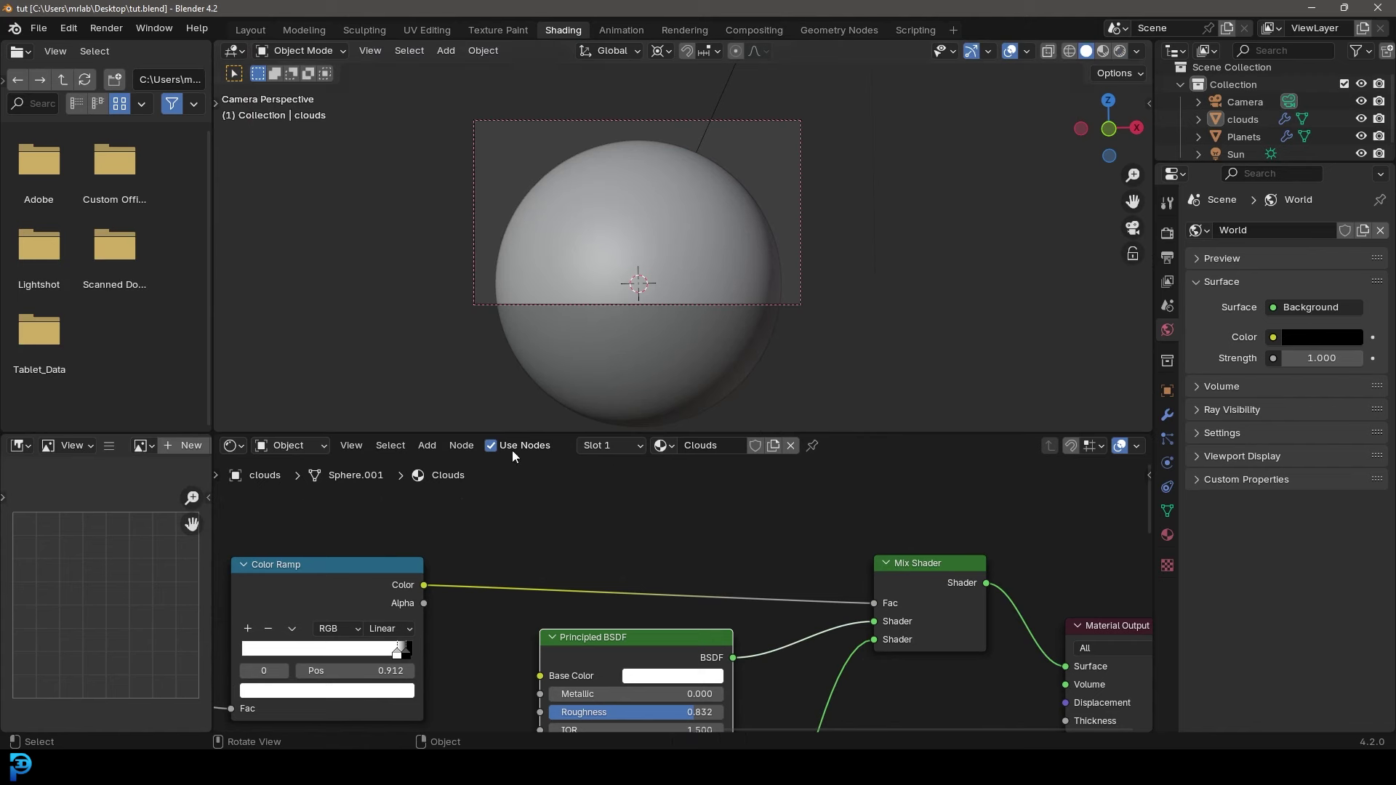
- Switch the node editor to the World shader and enlarge its area with all nodes framed
click(288, 446)
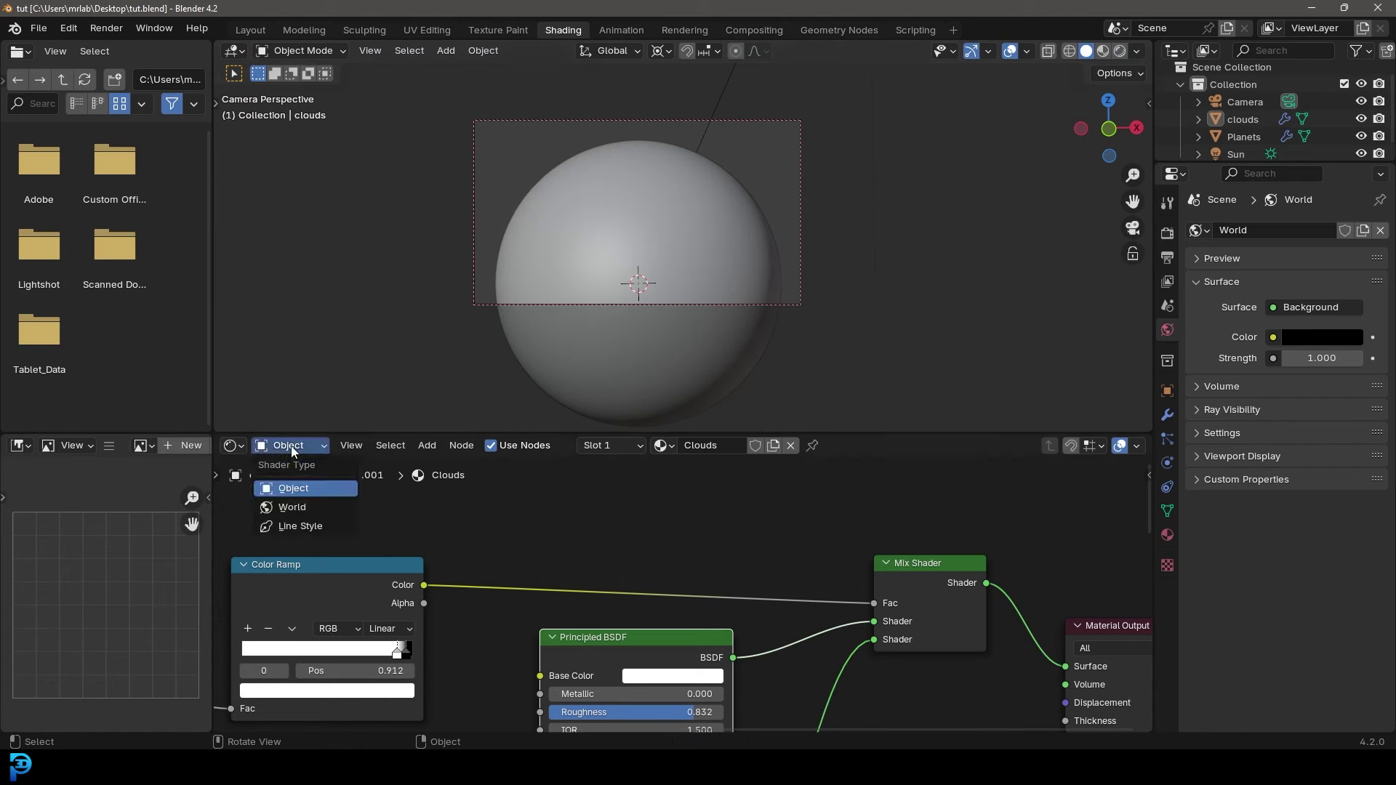
click(295, 509)
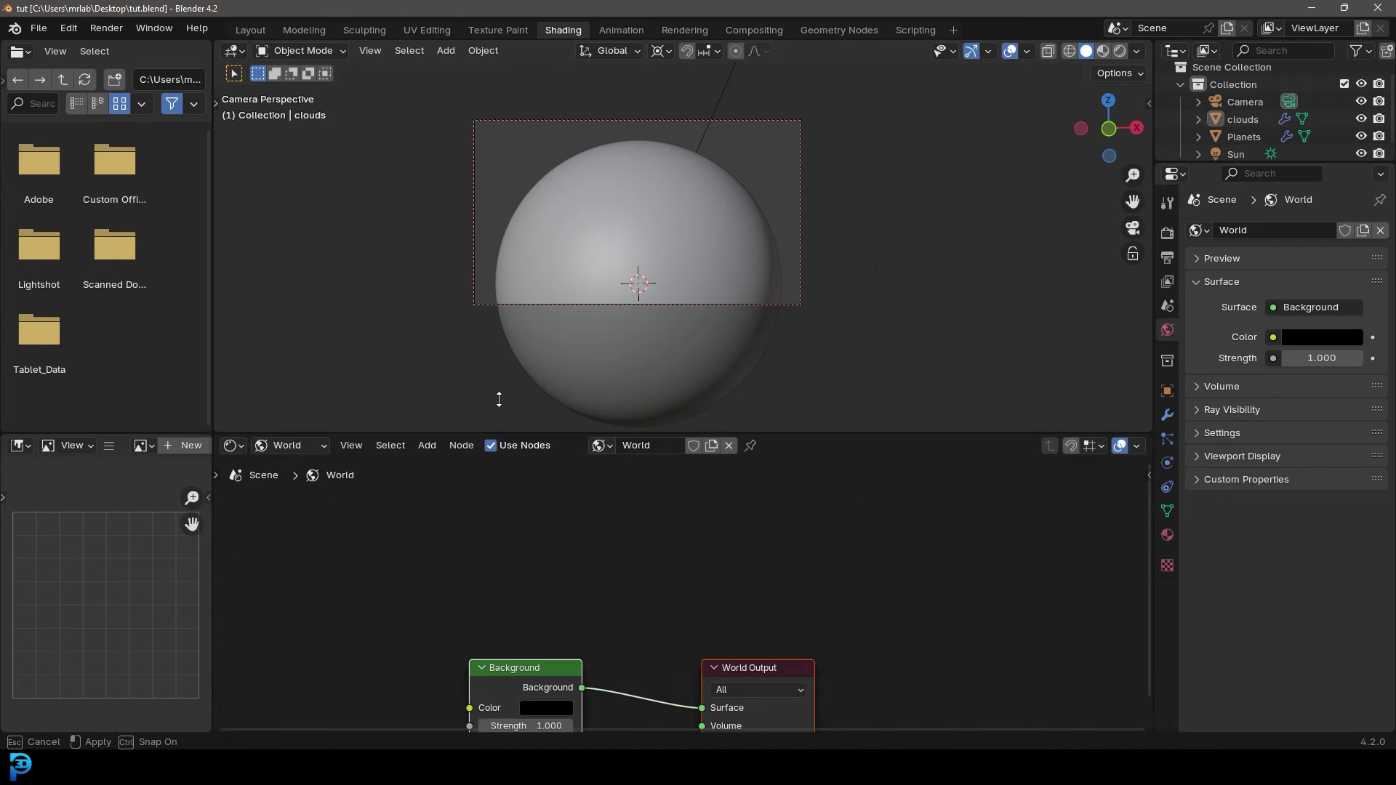
drag(501, 434, 524, 312)
key(Home)
- Add a Voronoi Texture node in front of the World's Background node
middle_drag(424, 513, 633, 511)
key(shift+a)
click(535, 466)
text(voro)
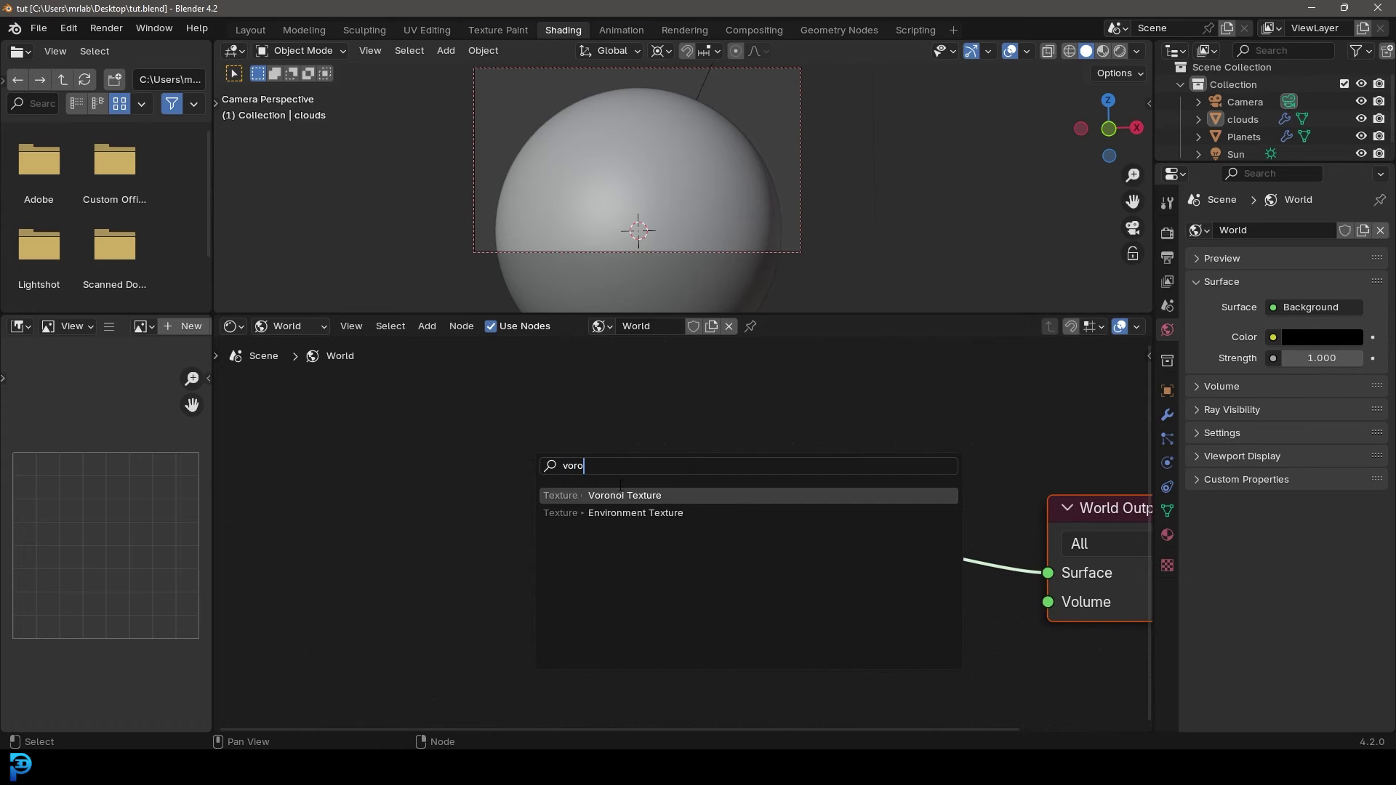
key(Return)
click(315, 430)
middle_drag(398, 583, 463, 469)
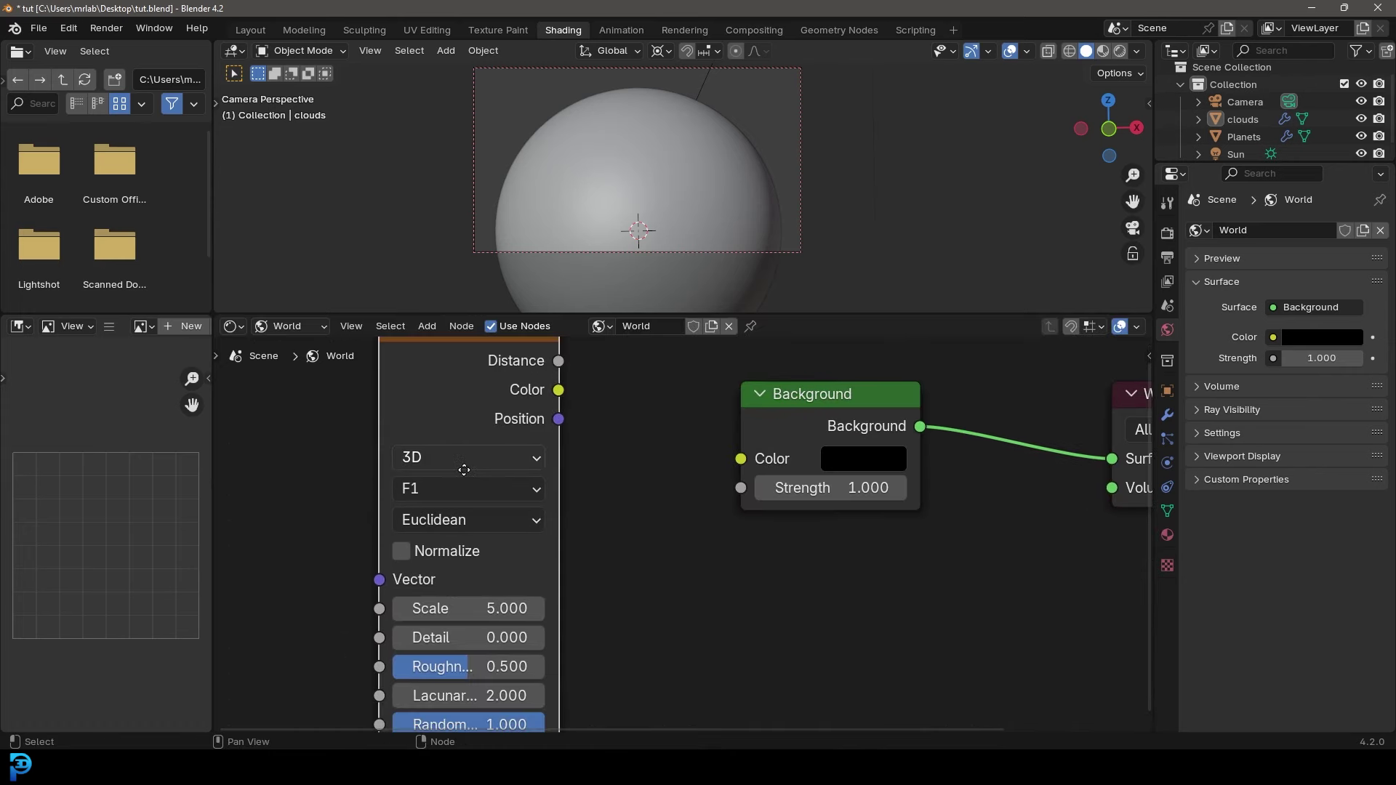
- Set the Voronoi Texture's feature output to Smooth F1 and connect its Distance output to the Background's Color input
click(419, 489)
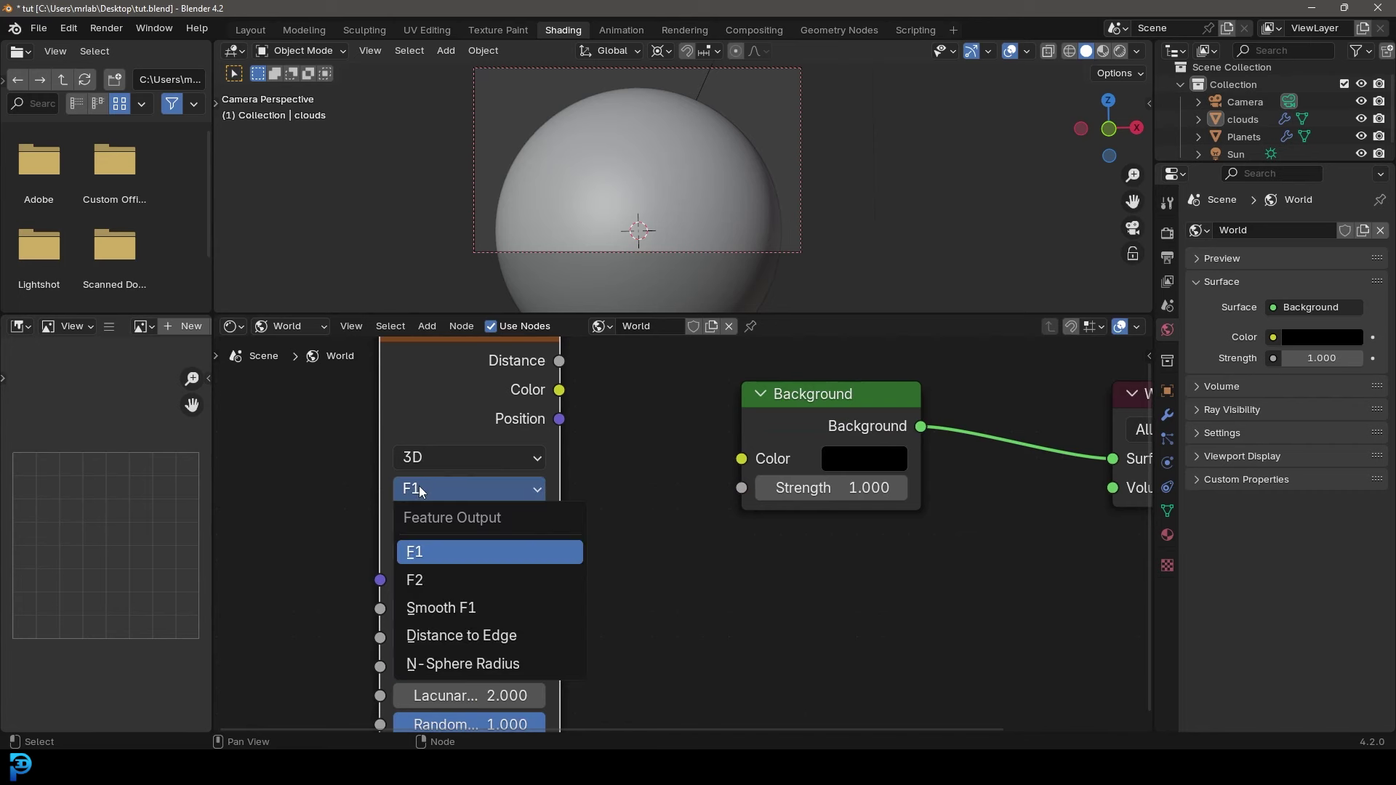
click(499, 612)
scroll(617, 497, down, 1)
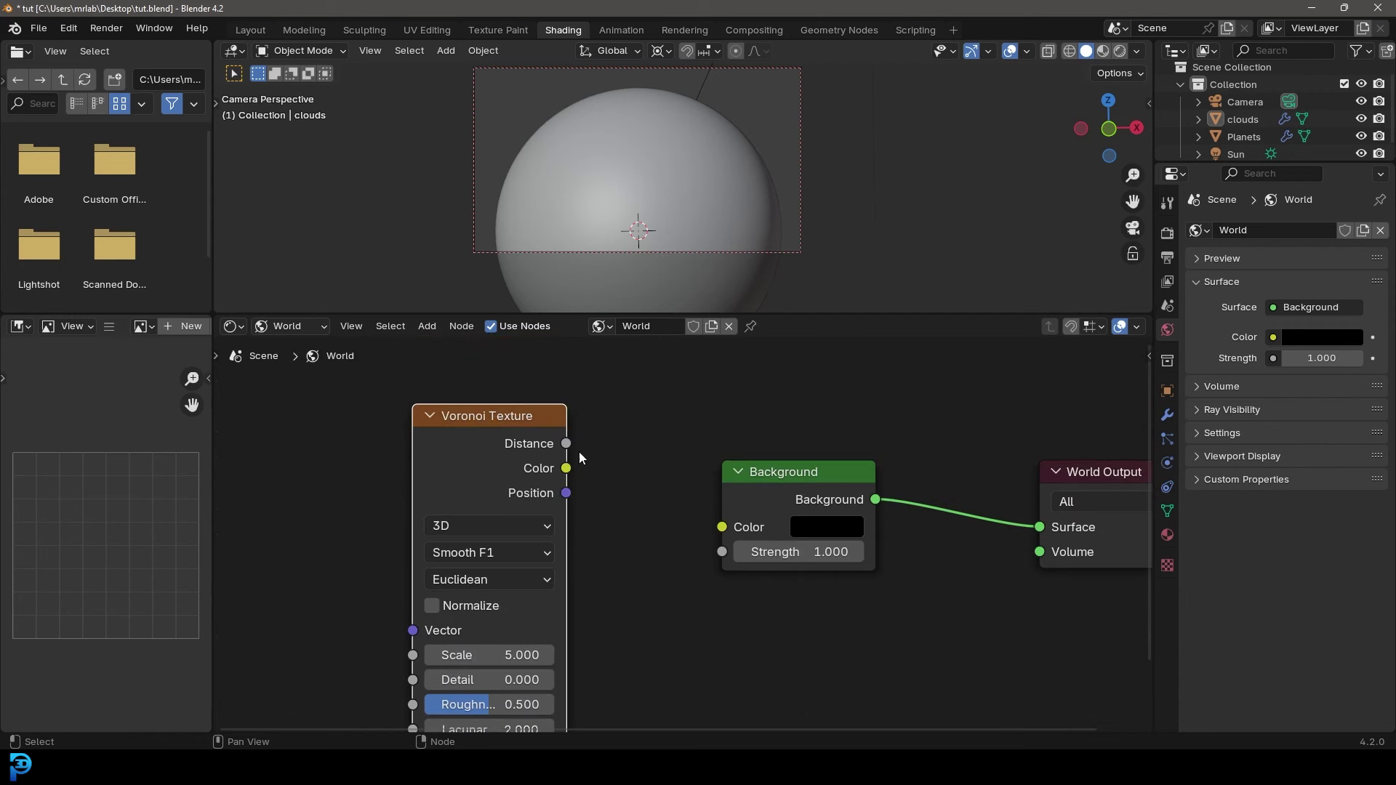
drag(565, 443, 748, 514)
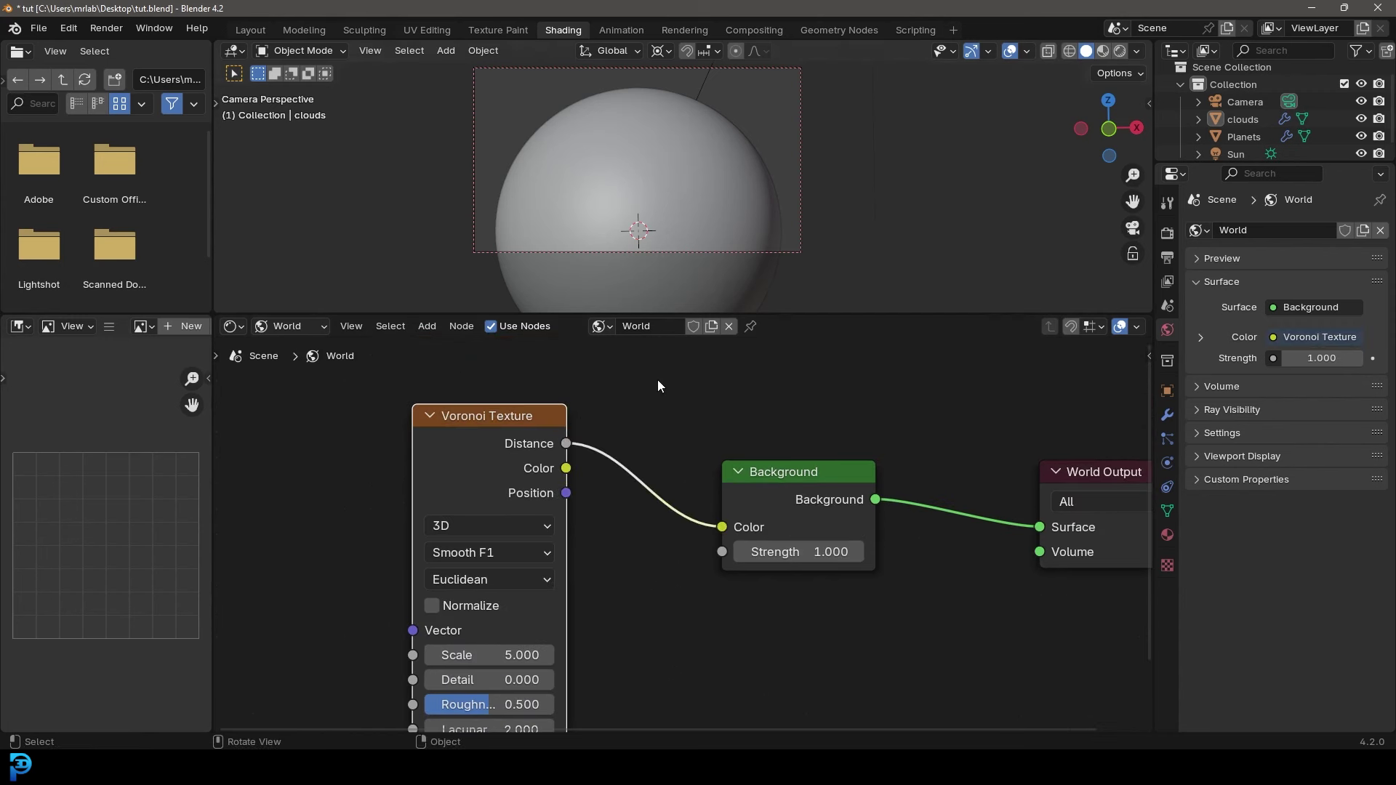
- Set the Voronoi Texture's Scale to 4000 and preview the world background in rendered shading
click(503, 654)
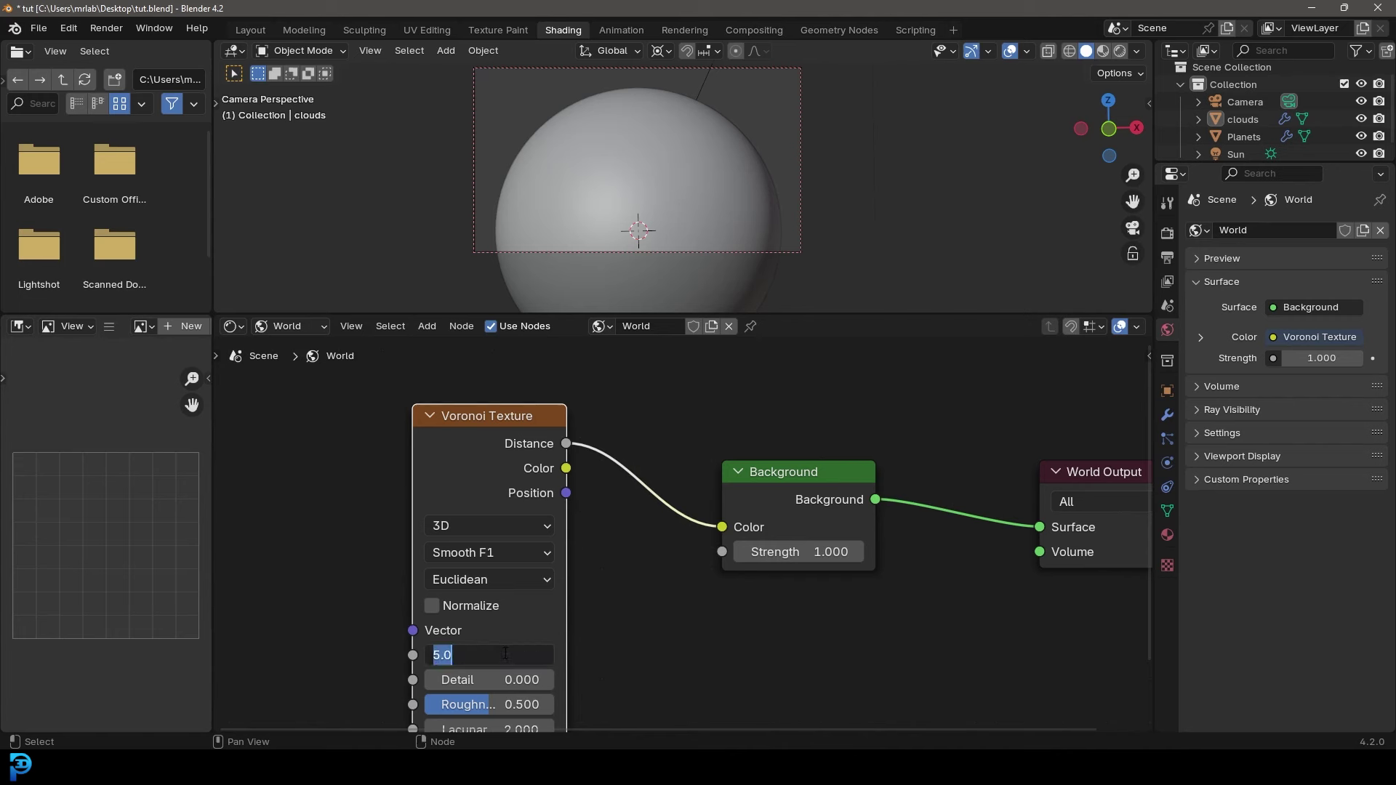
key(Return)
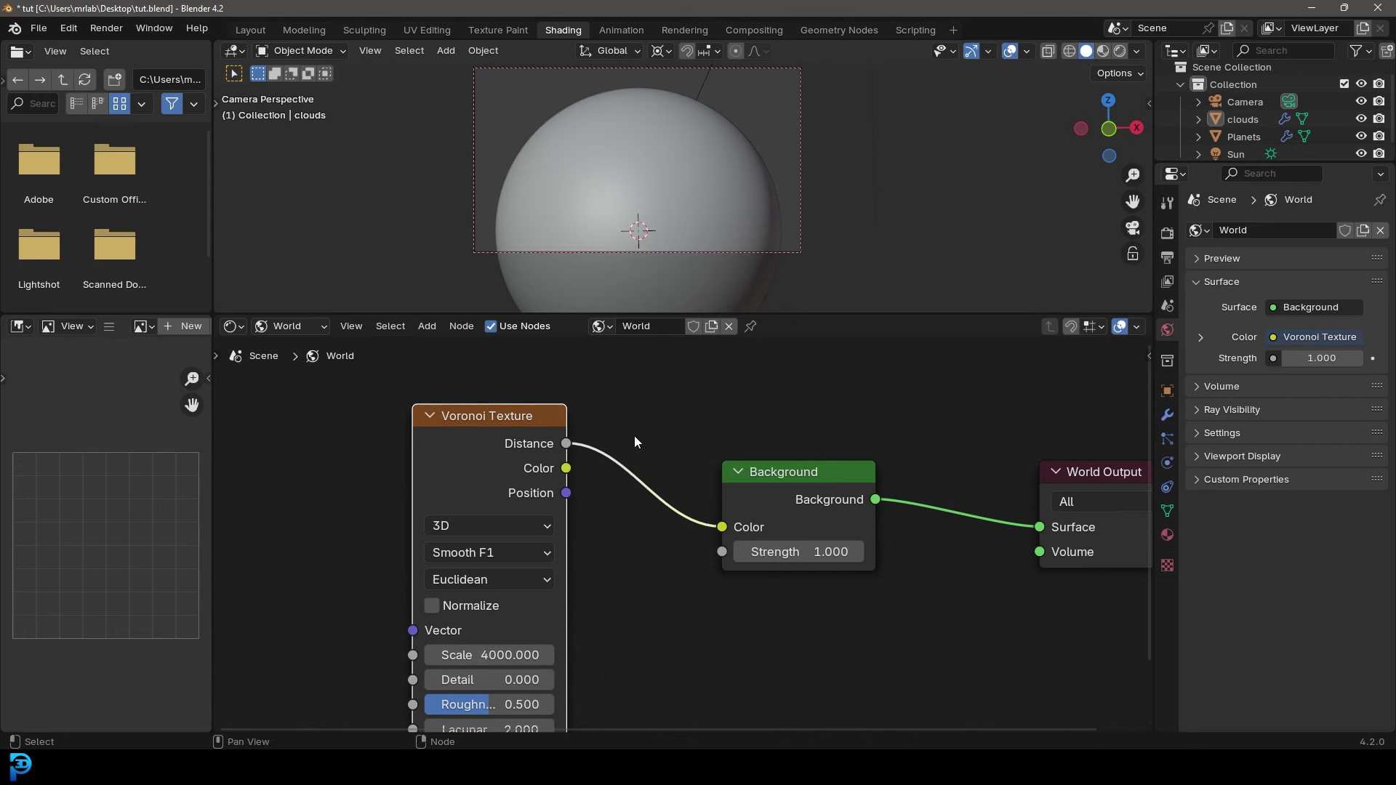
scroll(669, 190, up, 2)
key(z)
click(670, 101)
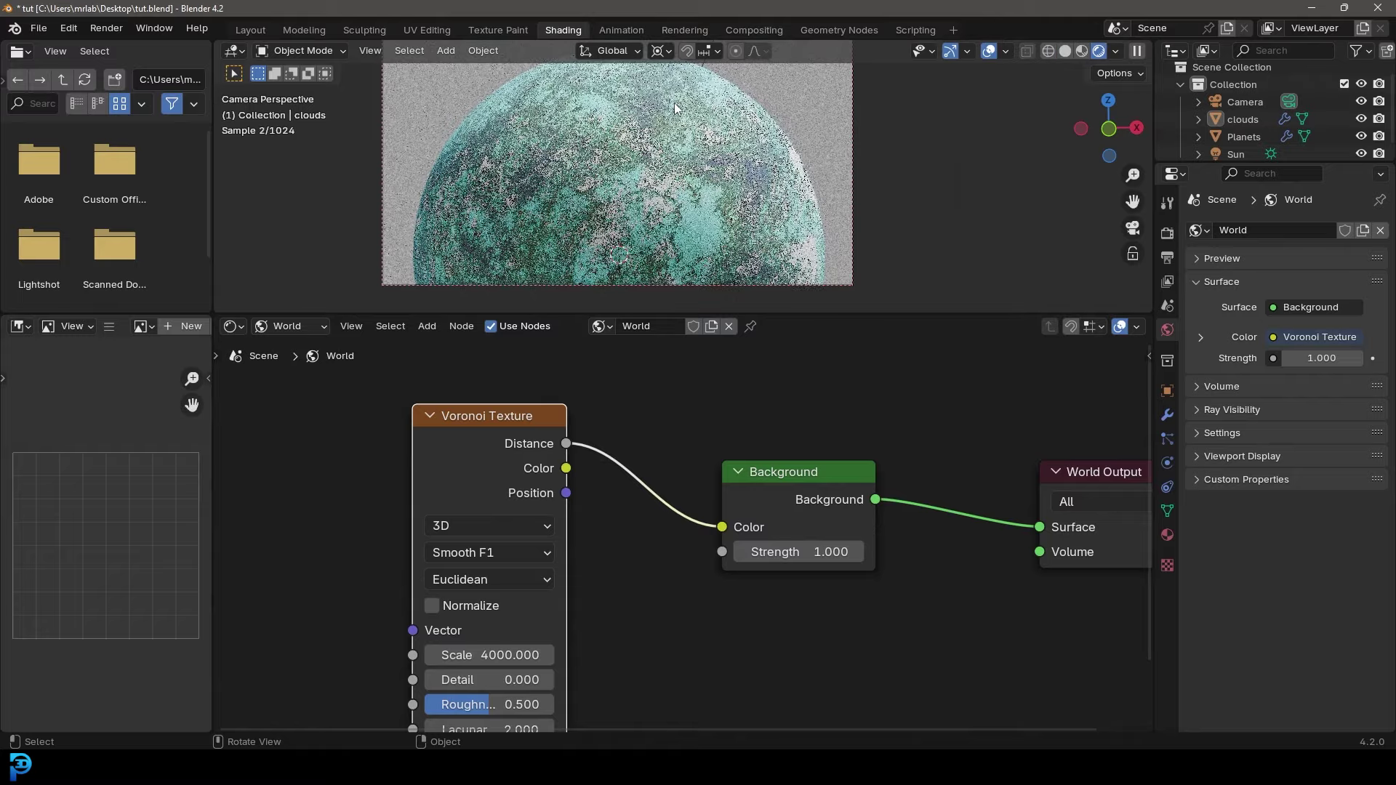
scroll(661, 208, up, 2)
scroll(661, 208, up, 2)
- Space the World nodes apart and insert a Color Ramp between the Voronoi Texture's Distance output and the Background's Color input
middle_drag(533, 444, 831, 494)
drag(761, 495, 402, 481)
middle_drag(737, 458, 665, 467)
key(shift+a)
text(color)
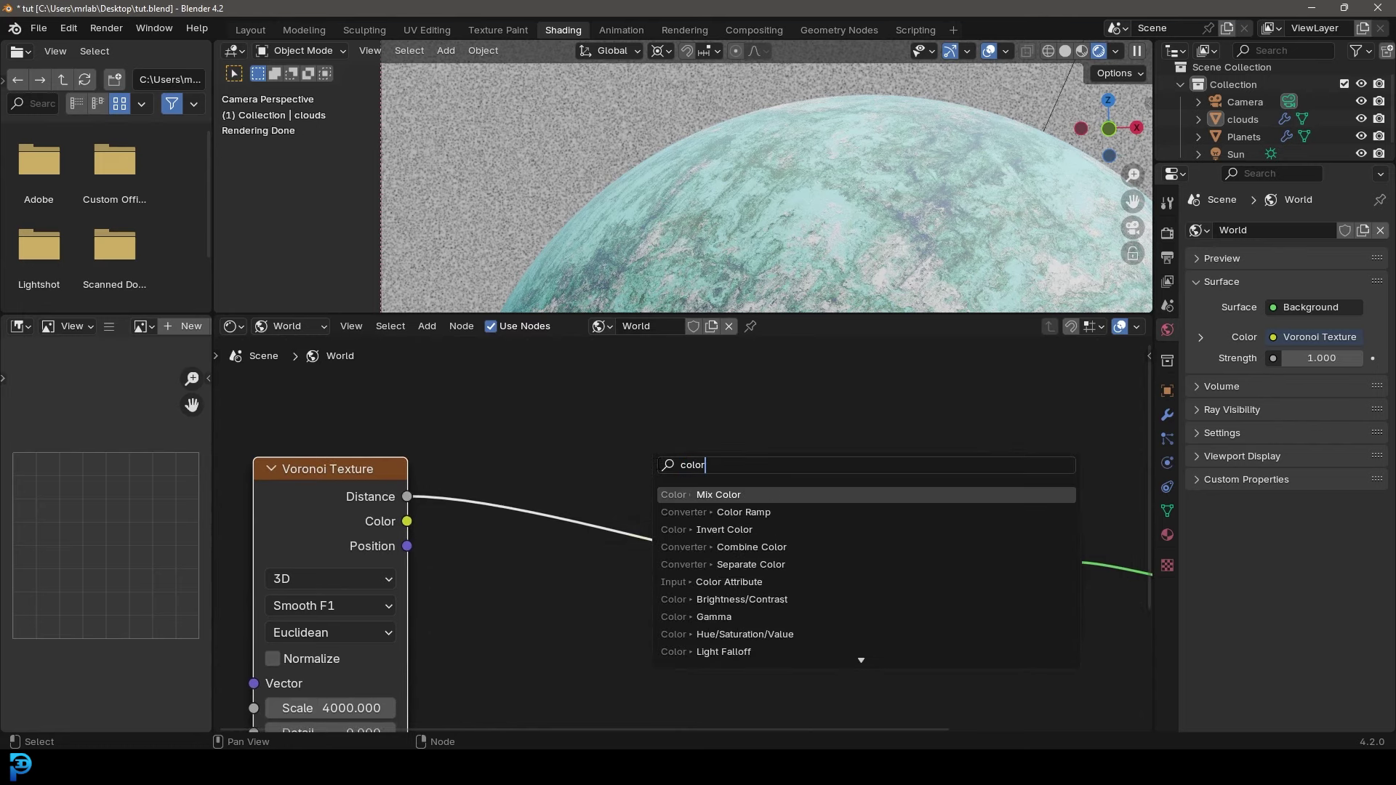
key(Down)
key(Return)
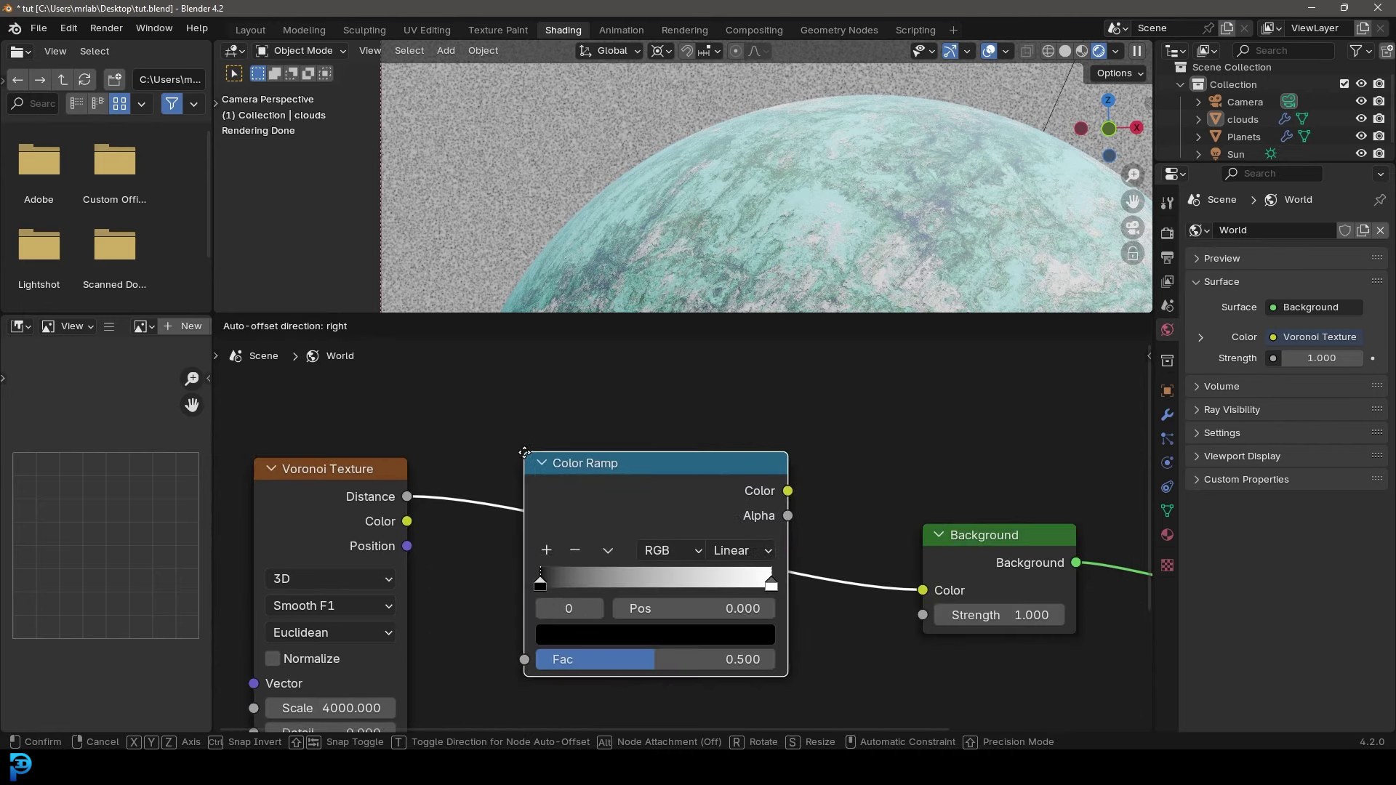
click(527, 458)
- Reverse the world Color Ramp so white comes first, and move the black stop to position 0.053 to create sparse stars
mouse_move(552, 578)
mouse_down()
mouse_move(754, 600)
mouse_move(543, 596)
mouse_up()
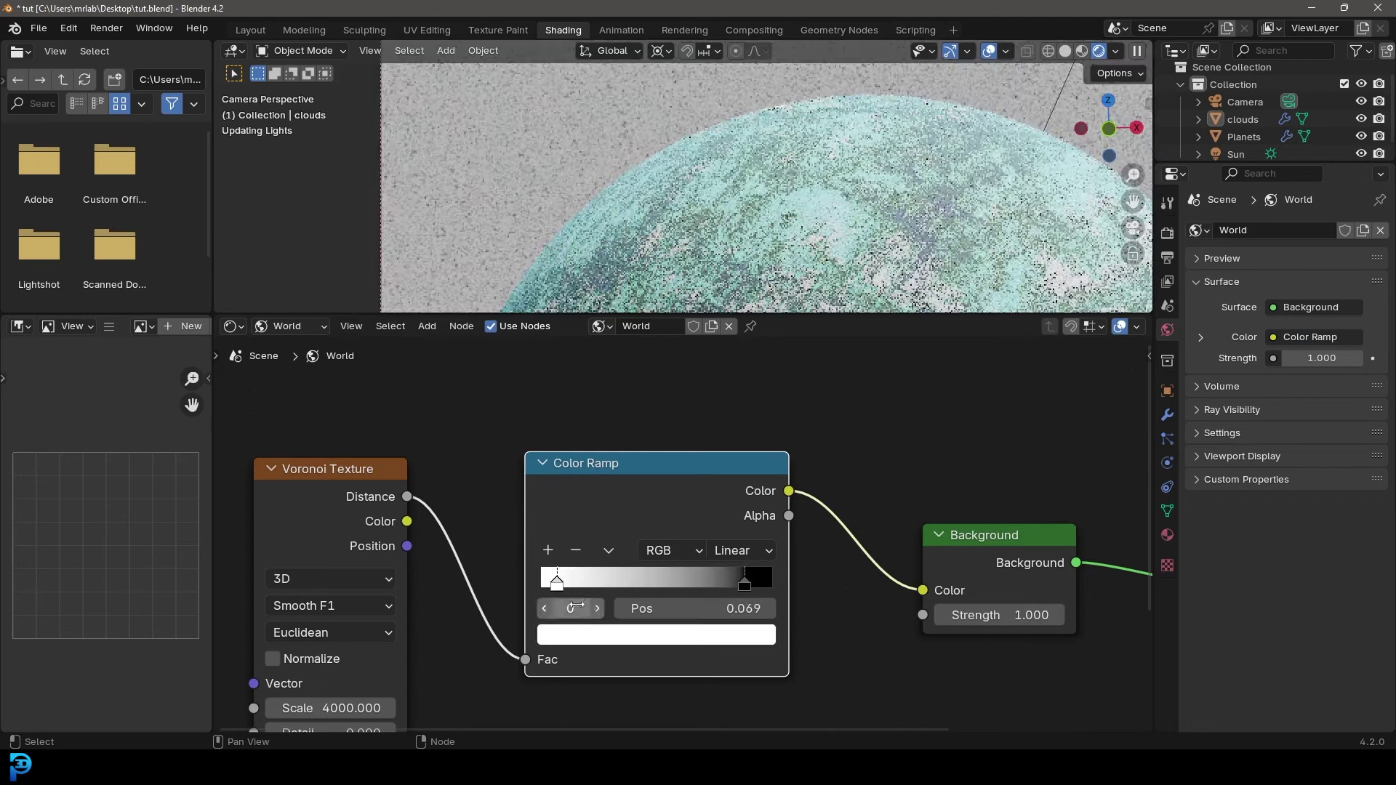
drag(745, 582, 552, 584)
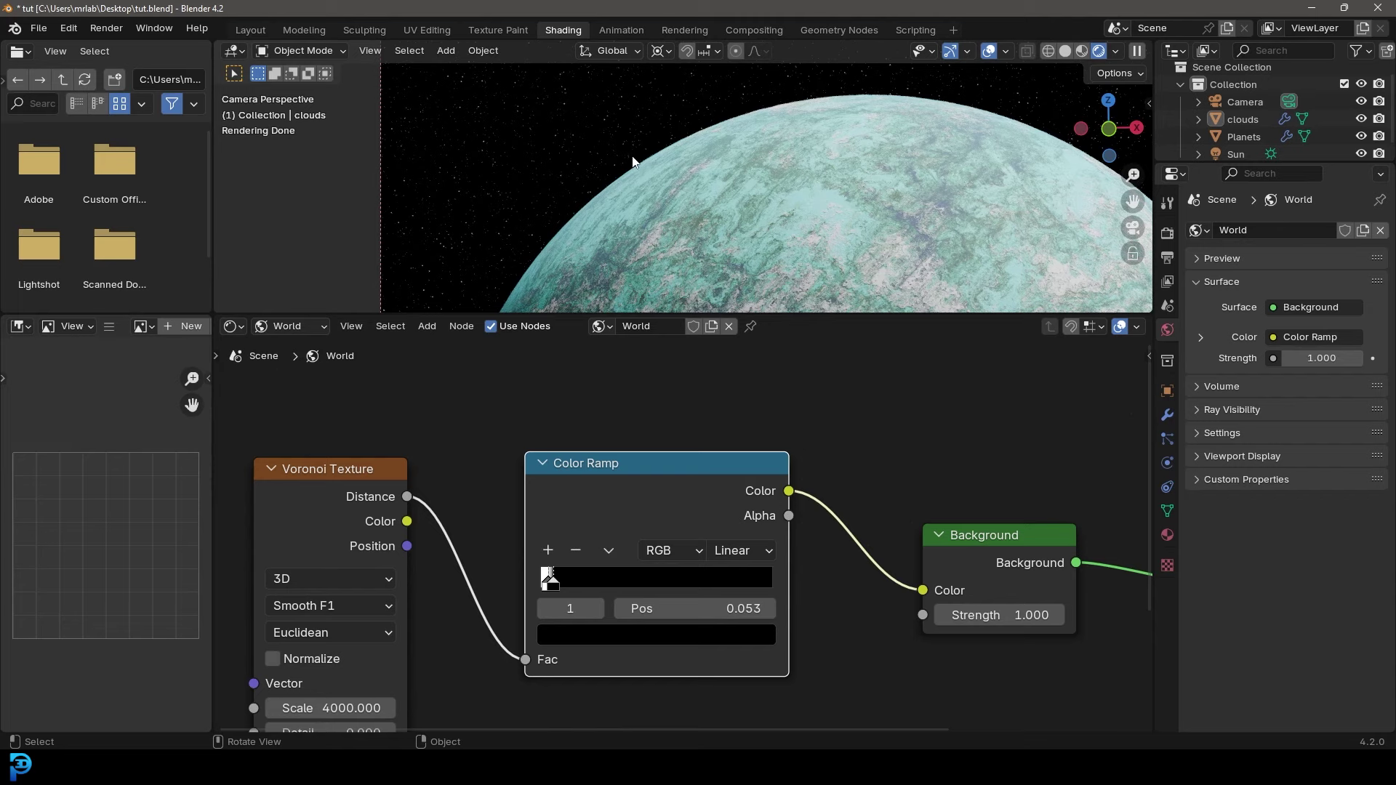
scroll(632, 169, down, 2)
- Switch the viewport to solid shading and save the file
key(z)
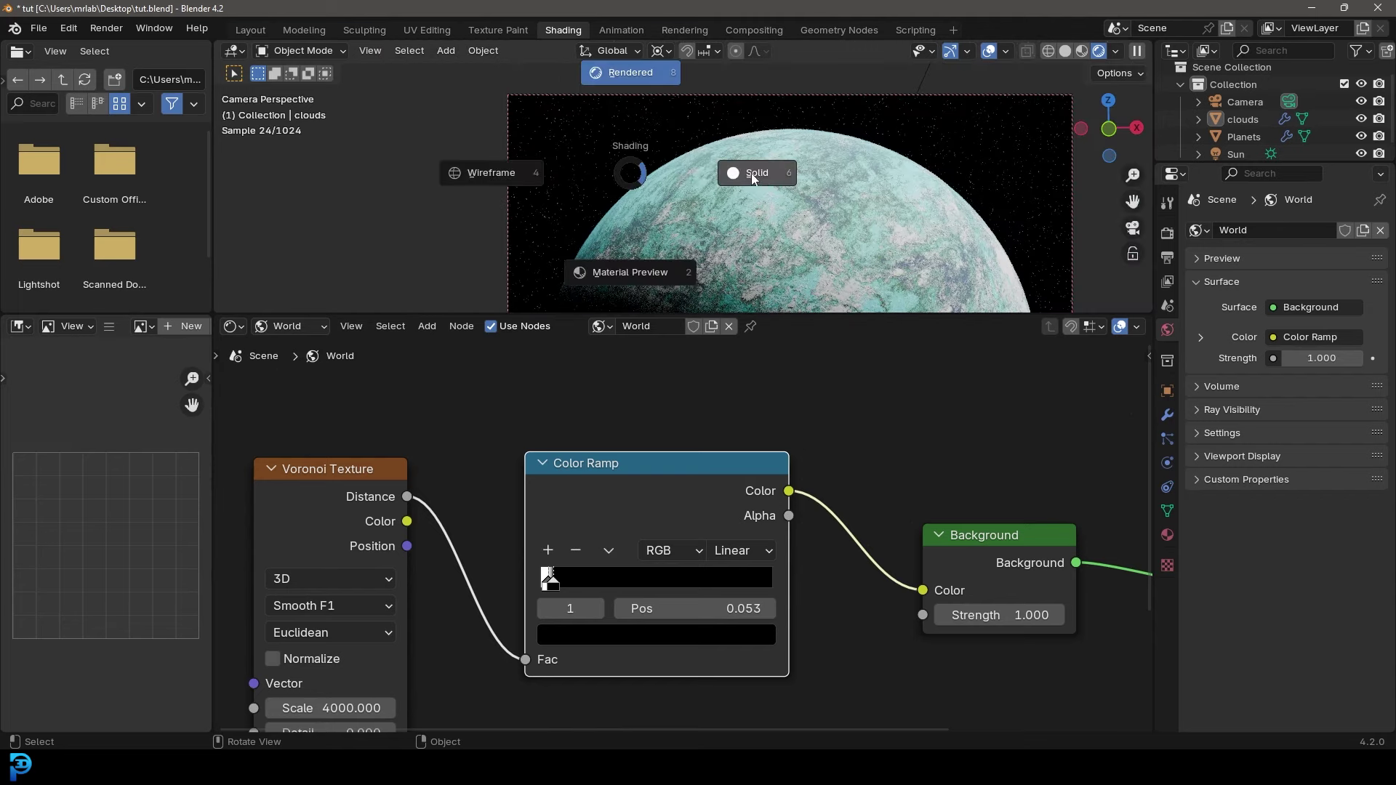
click(774, 172)
scroll(757, 170, down, 2)
key(ctrl+s)
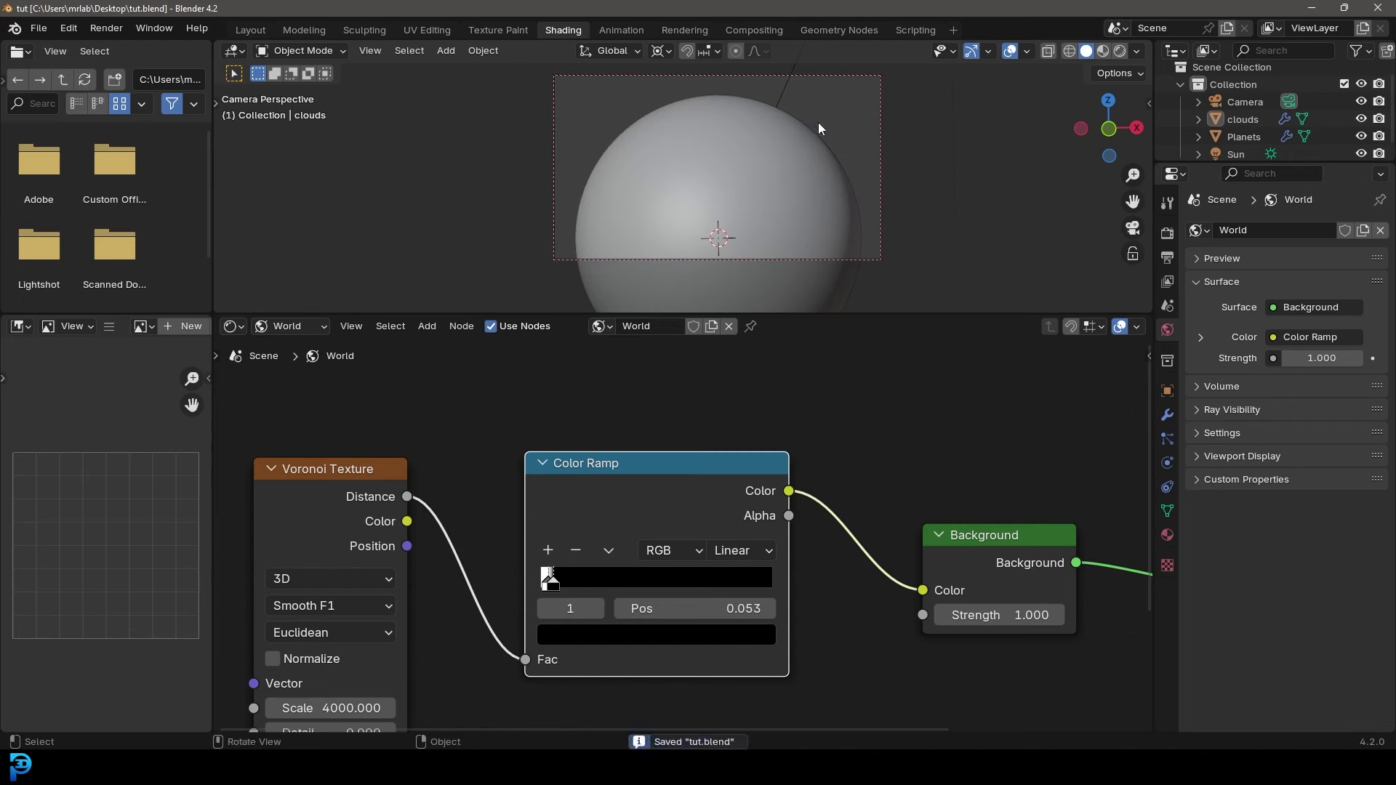
- Duplicate the Planets sphere, scale the copy down, place it at the planet's upper-right edge, and change the transform pivot point
click(1242, 137)
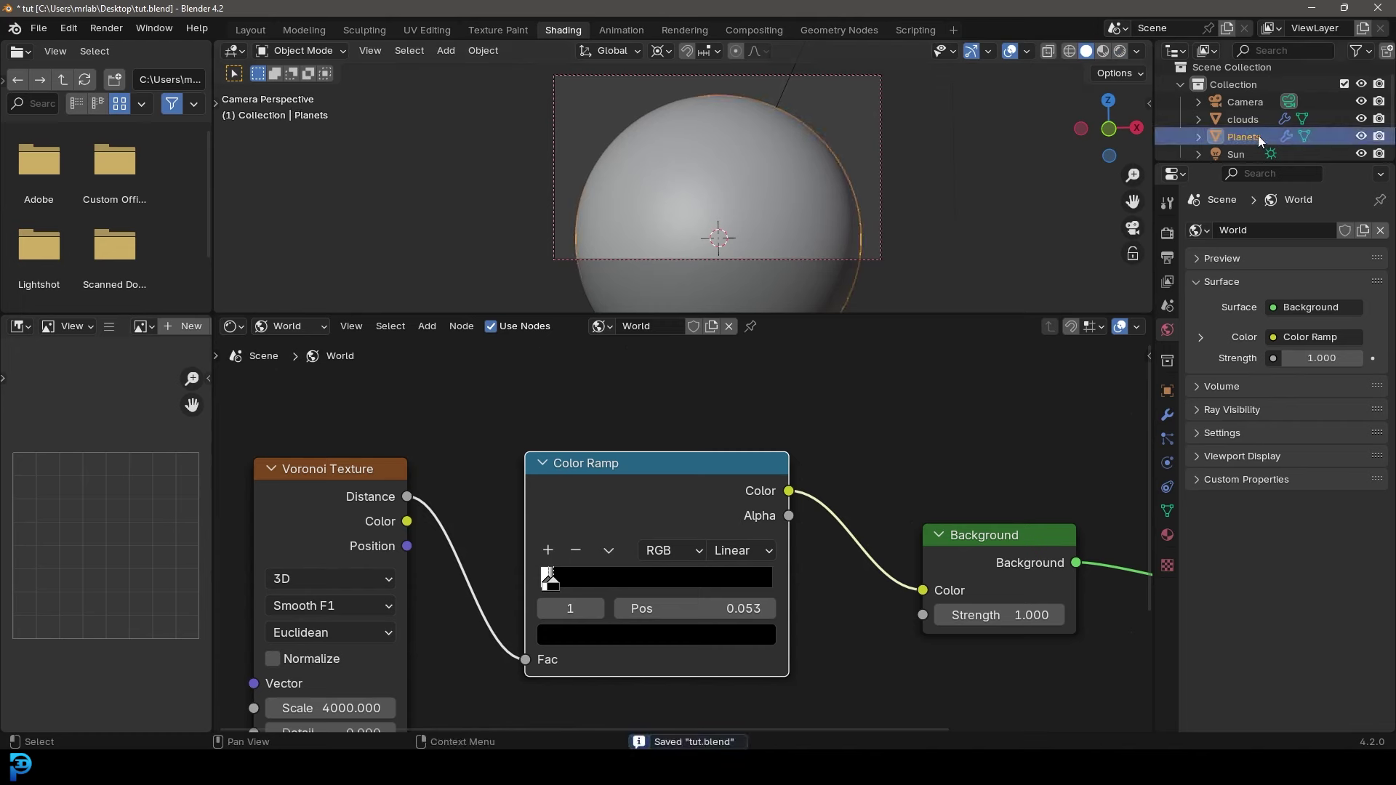
key(shift+d)
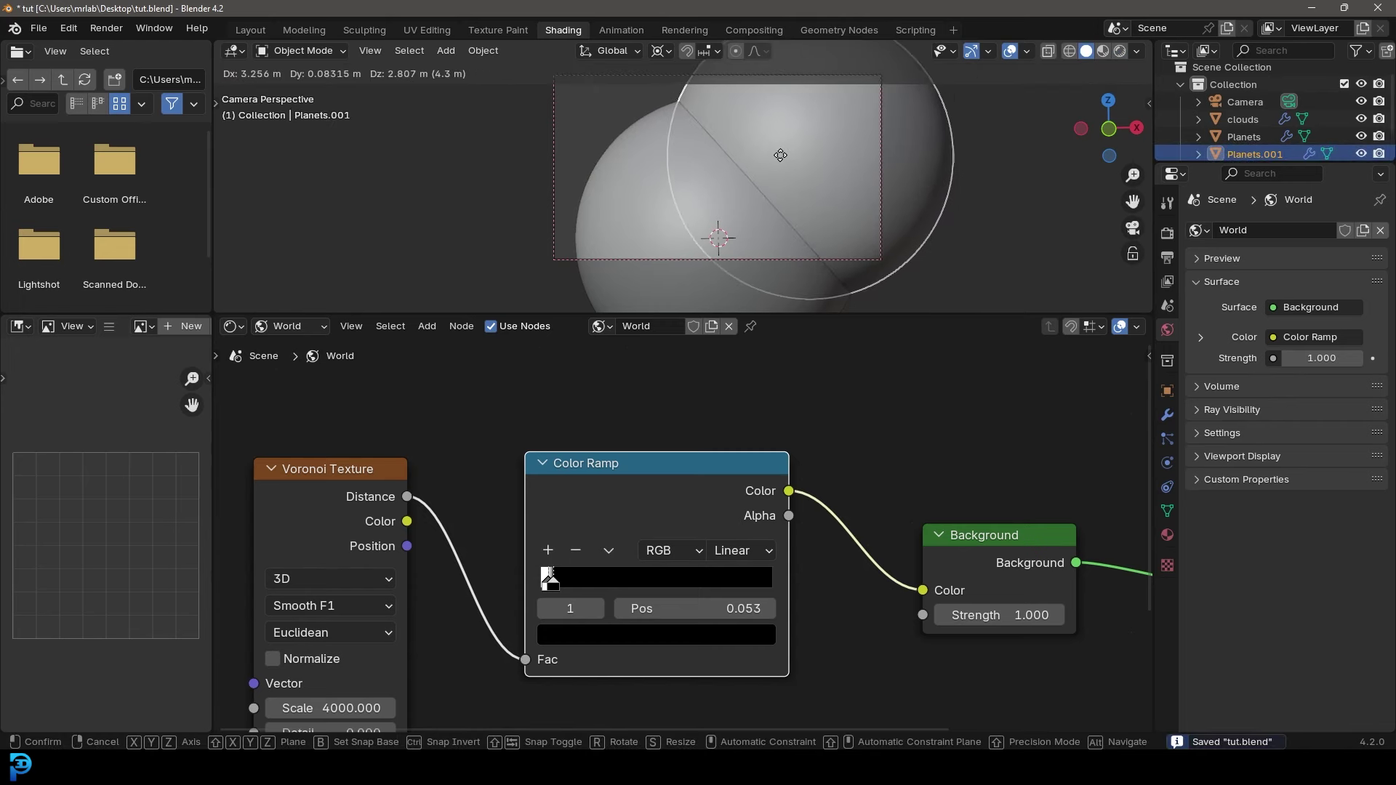
click(801, 144)
key(s)
click(827, 195)
key(g)
click(880, 131)
click(654, 57)
click(688, 150)
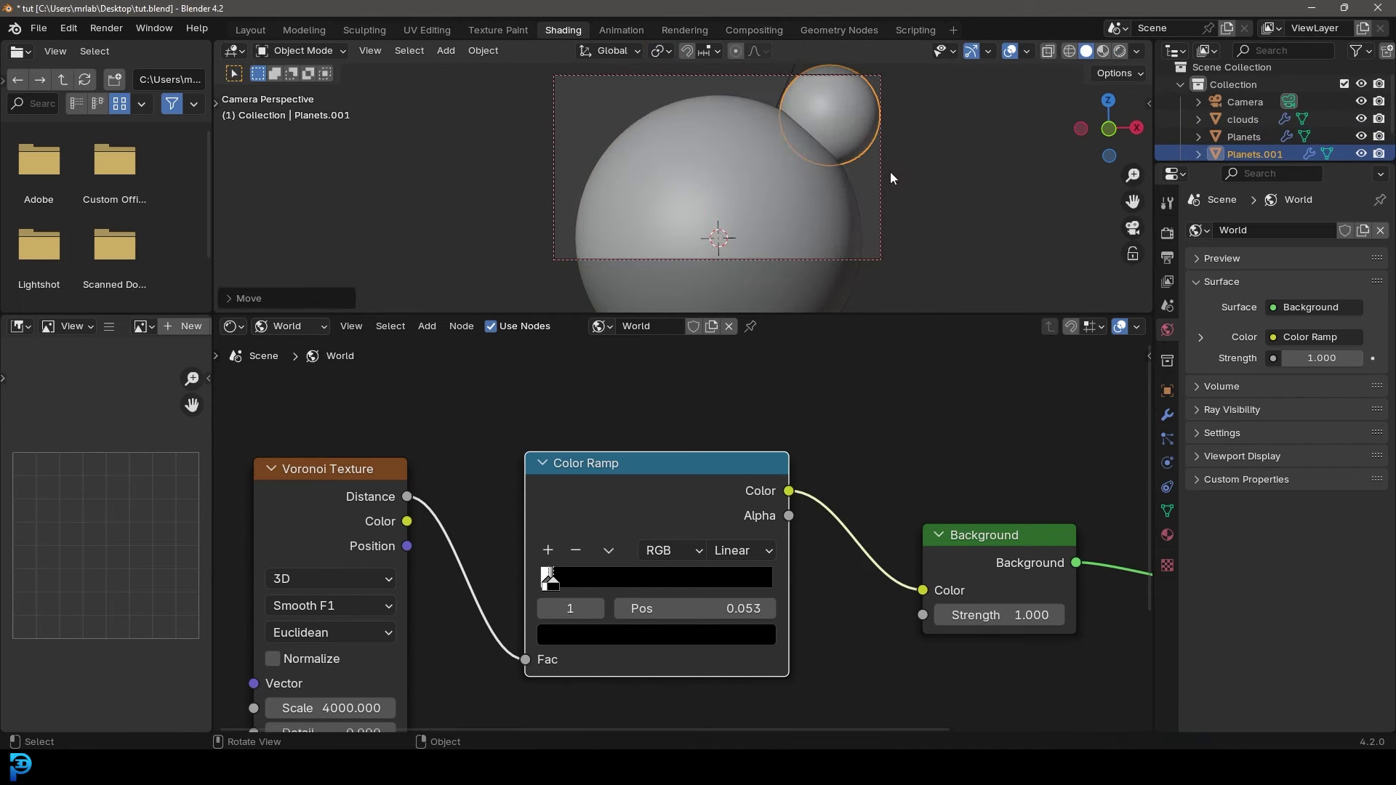
- Scale the small sphere to about 0.42 of its size and reposition it in top view so it clears the planet in camera view
scroll(826, 166, up, 2)
shift+middle_drag(952, 146, 879, 237)
key(s)
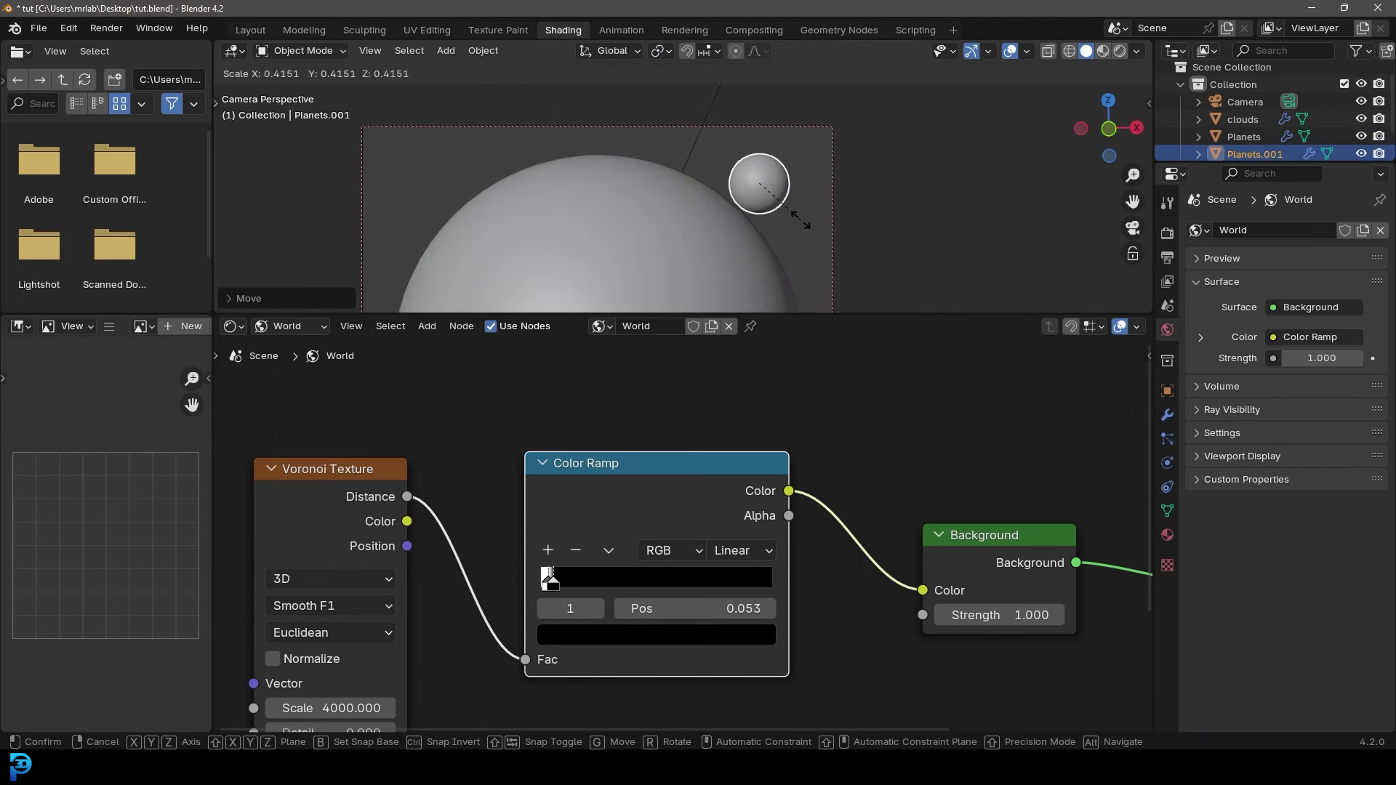
click(807, 220)
key(KP_7)
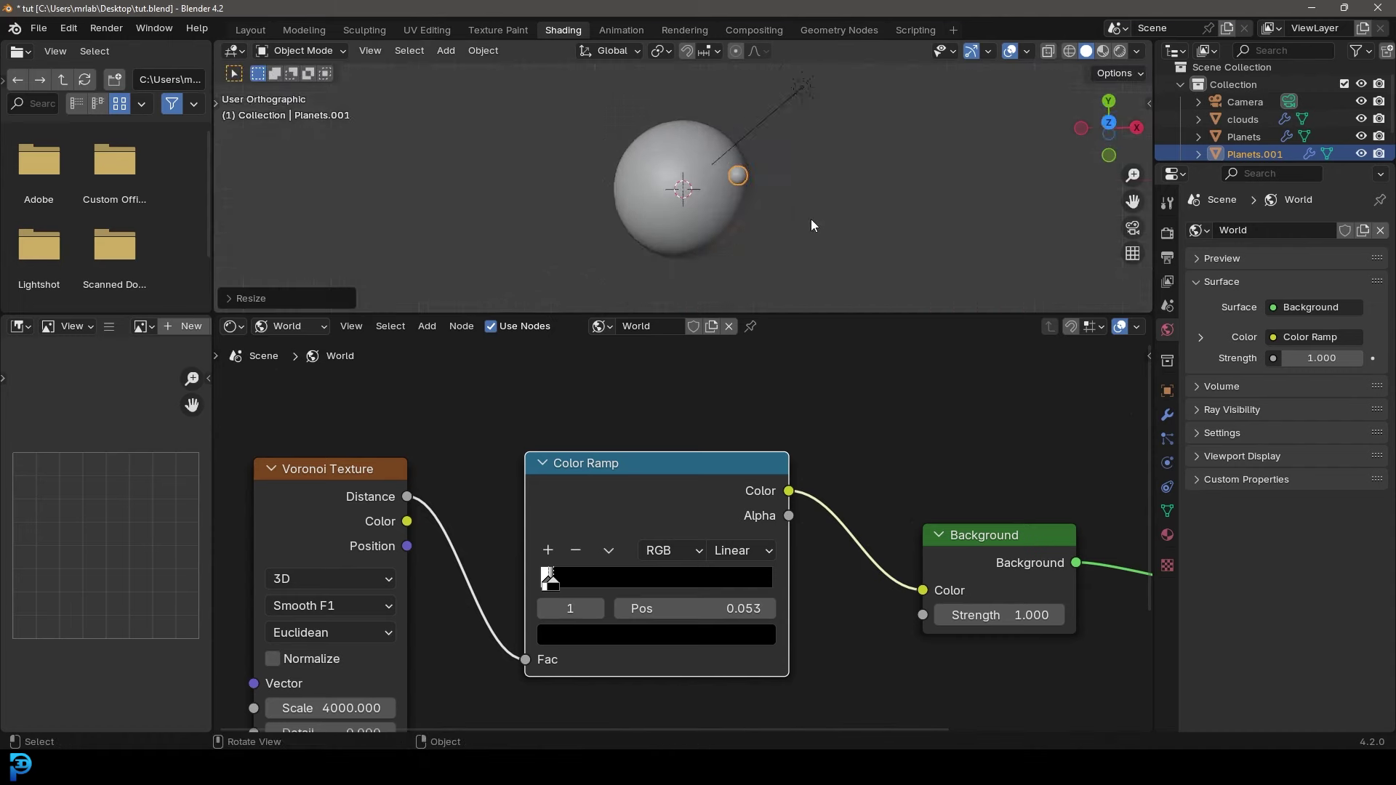
key(g)
click(793, 237)
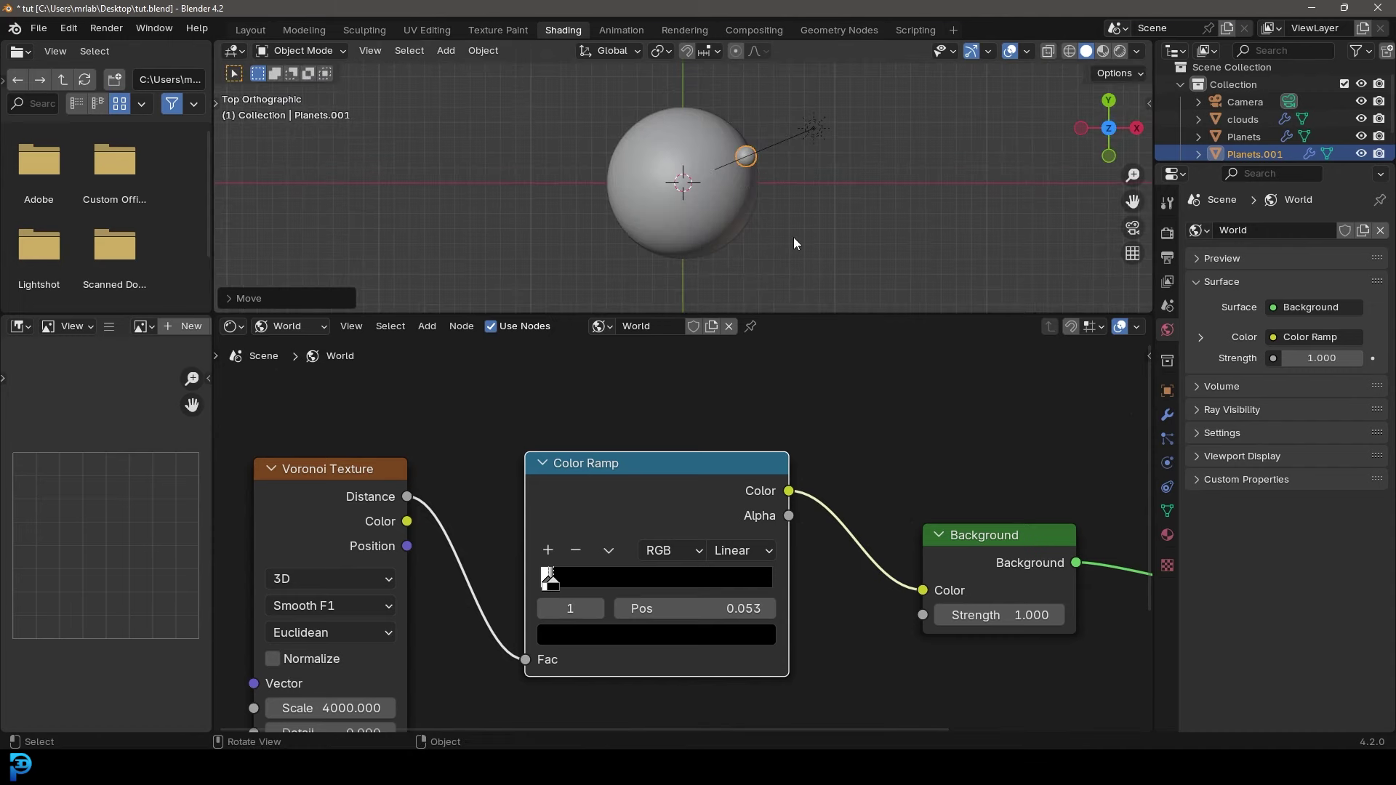
key(KP_0)
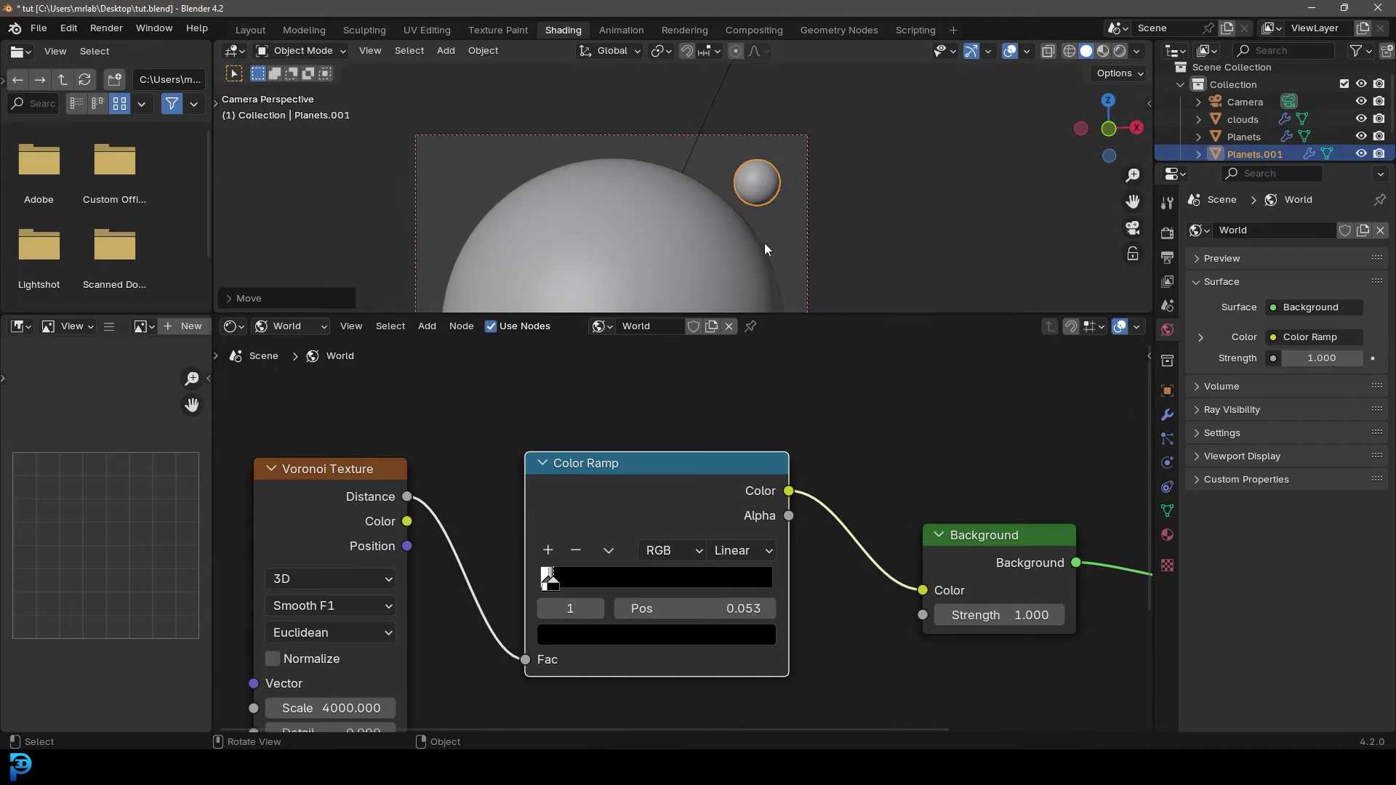
- Switch the node editor to the Object shader, make the small sphere's Planet material single-user, and rename it moon
click(290, 328)
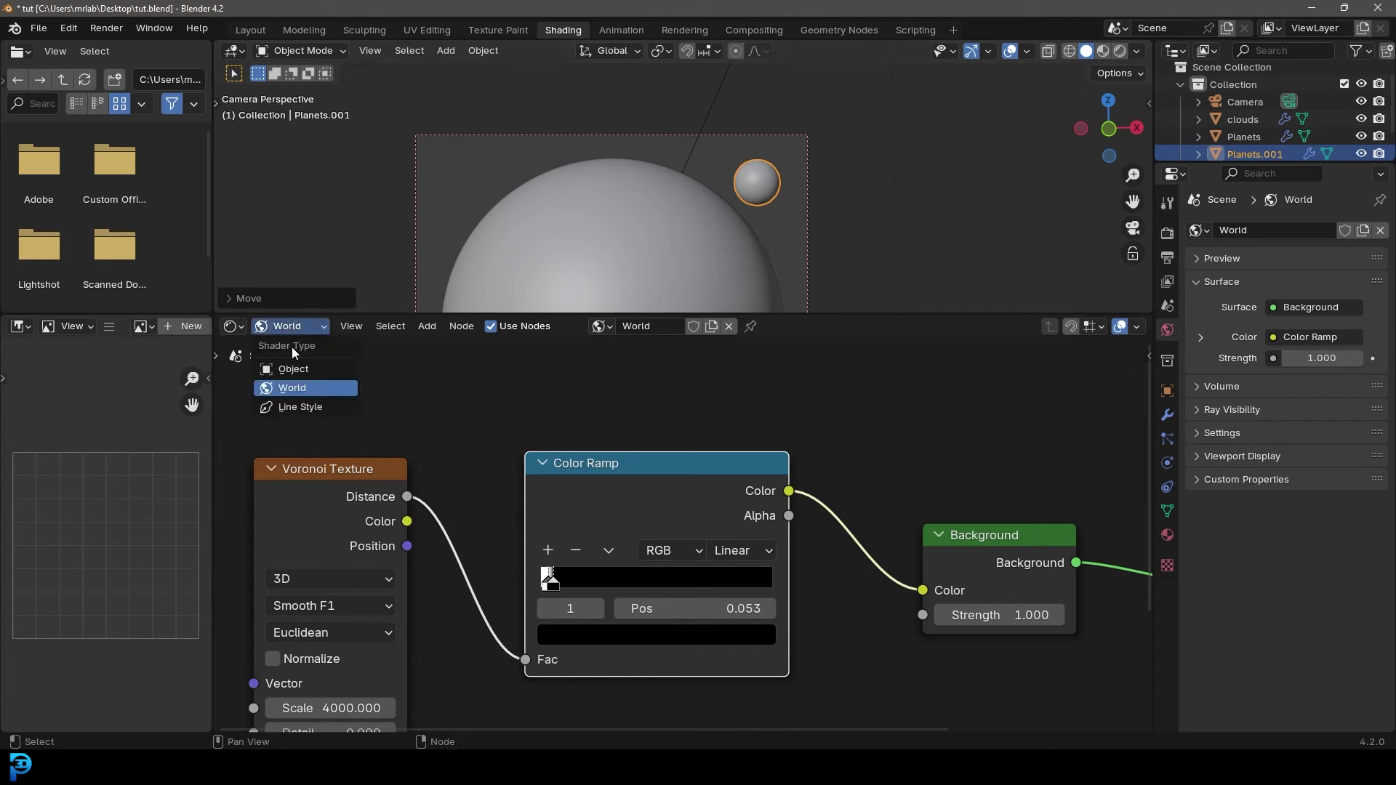
click(312, 369)
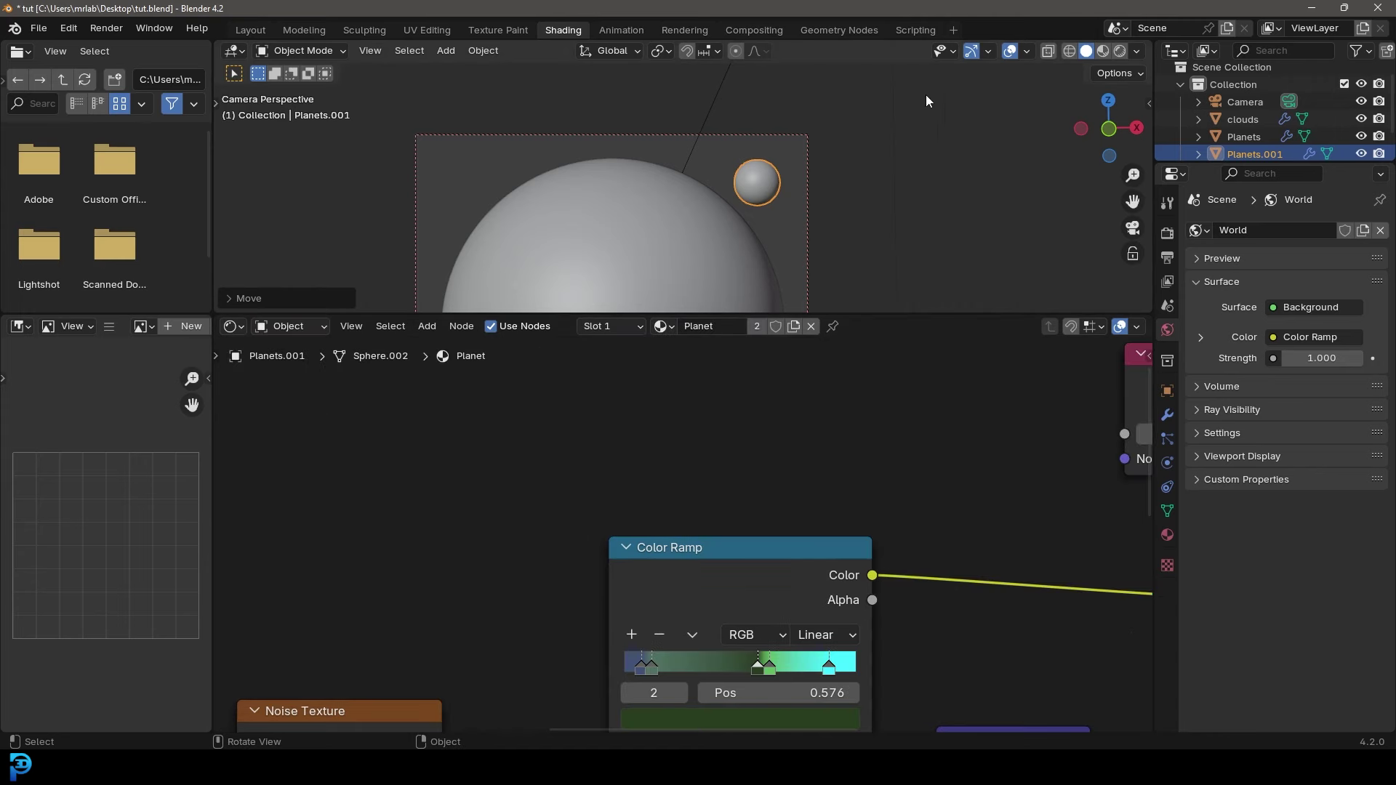
middle_drag(755, 434, 609, 445)
scroll(608, 446, up, 2)
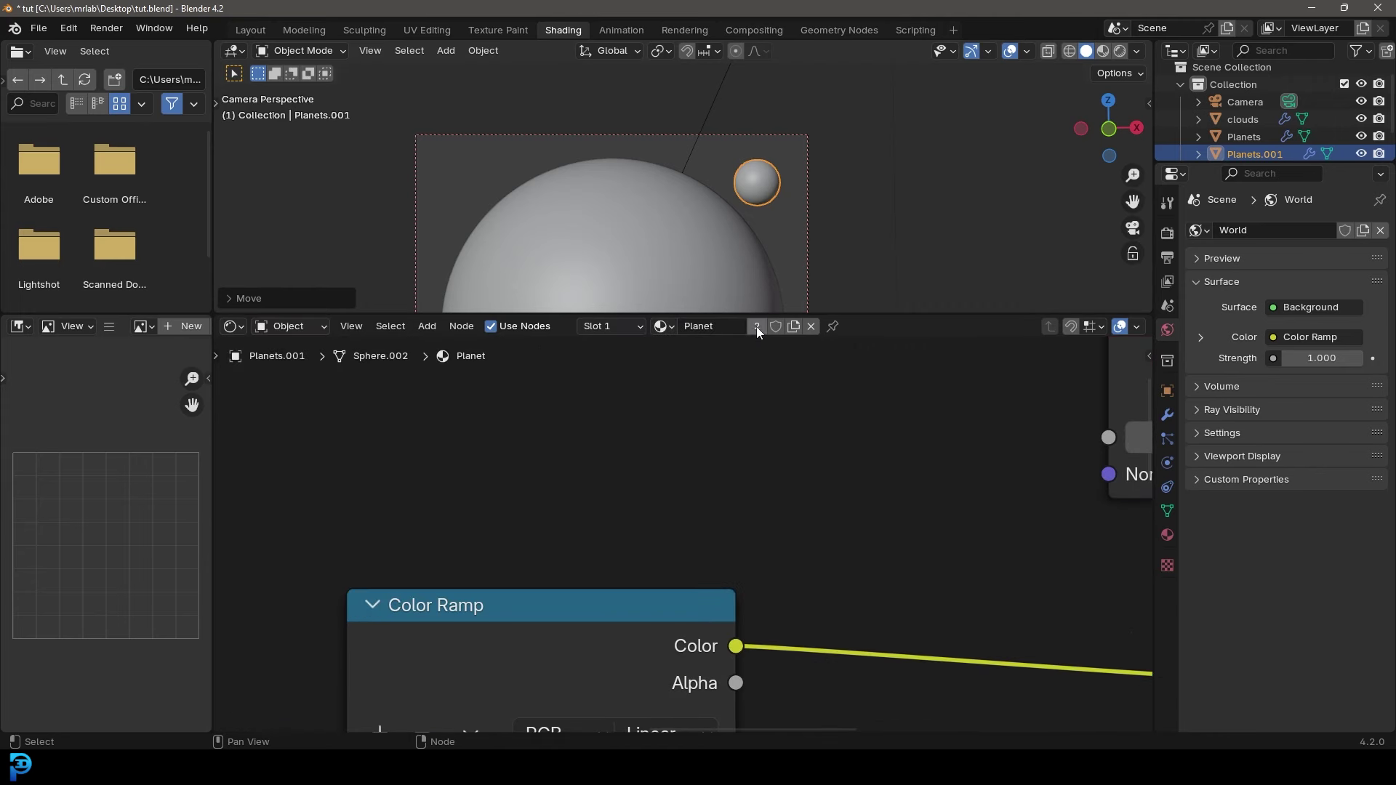
click(756, 325)
click(720, 325)
- Set the moon material's Noise Texture Scale to 0.1 and preview the small sphere in rendered shading
scroll(661, 527, down, 6)
middle_drag(437, 713, 541, 484)
middle_drag(465, 562, 698, 461)
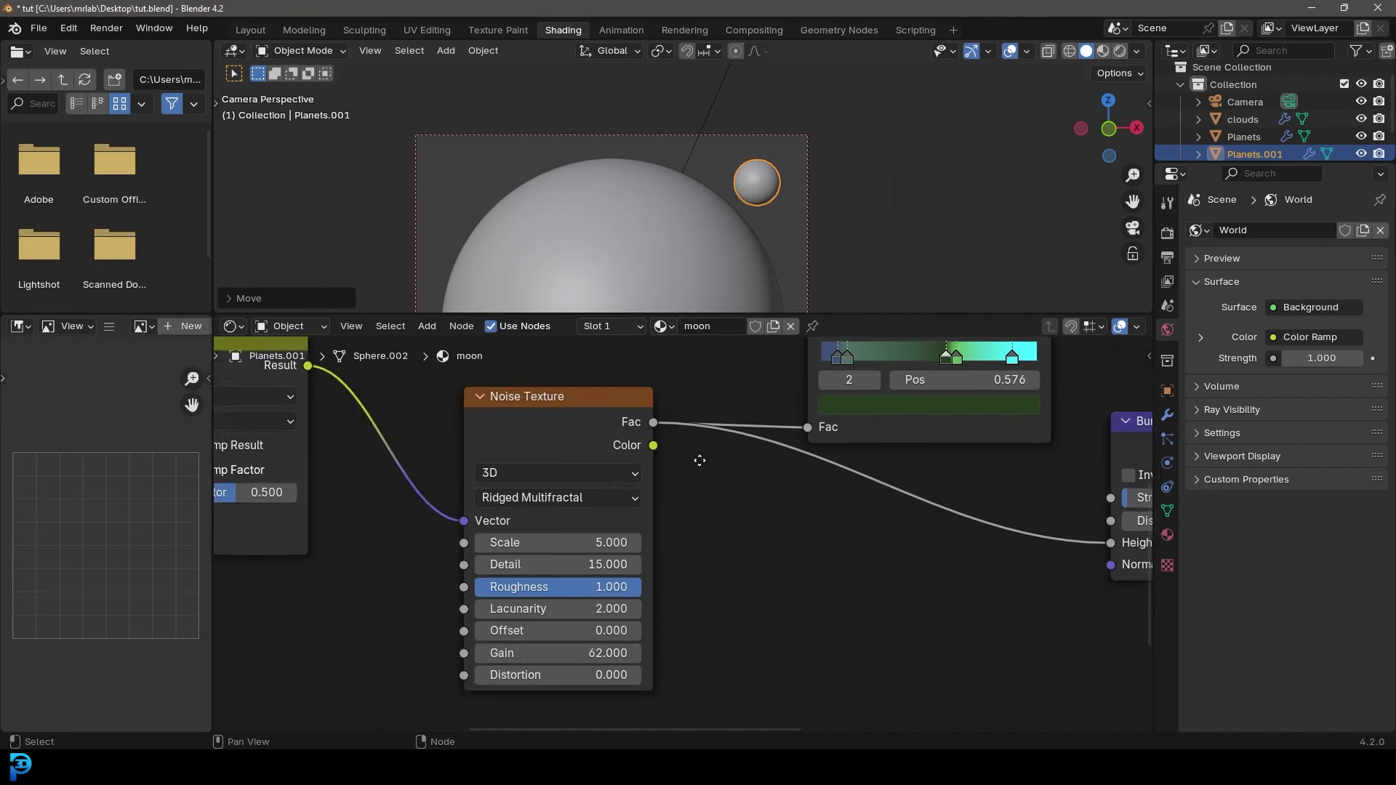
scroll(512, 604, up, 3)
click(571, 526)
text(.1)
key(Return)
scroll(461, 524, down, 3)
scroll(760, 158, up, 6)
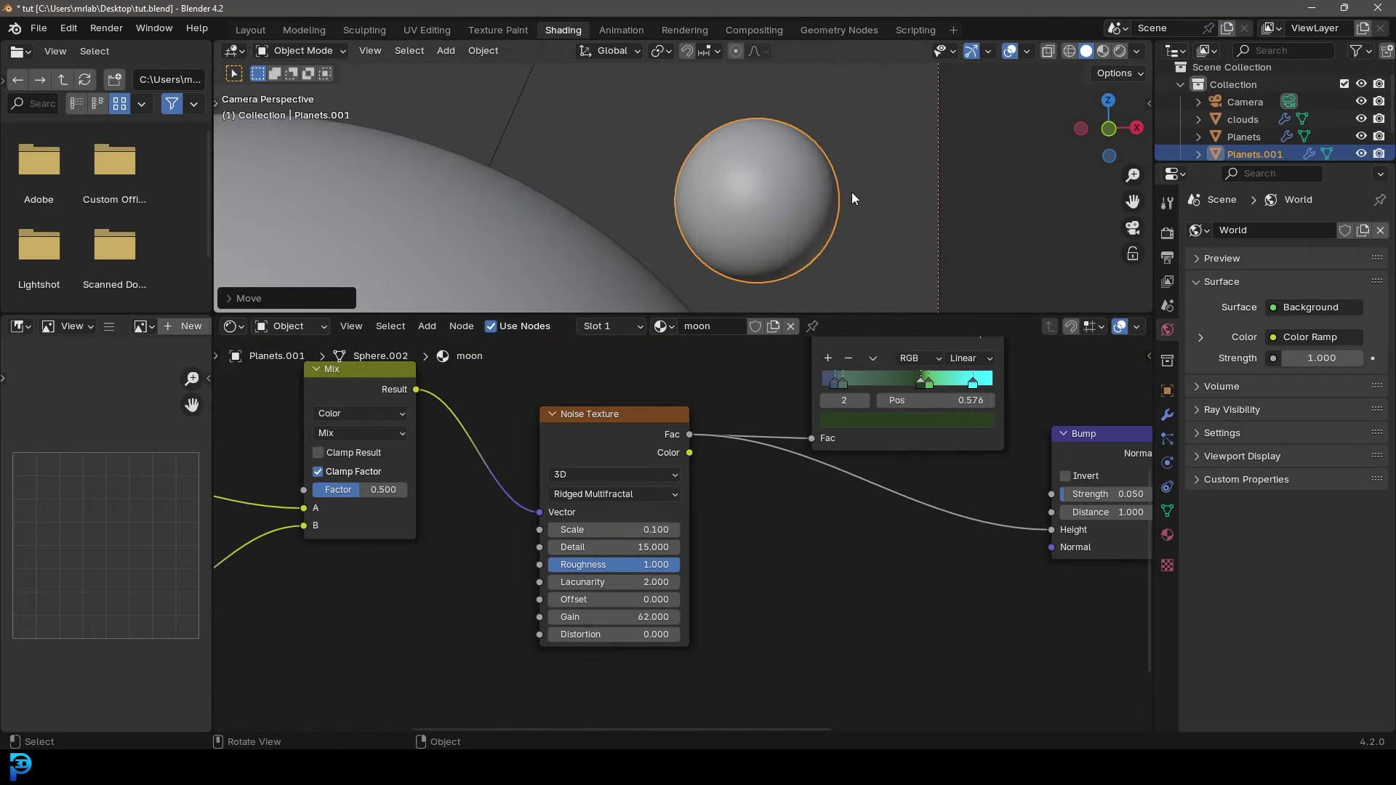
key(z)
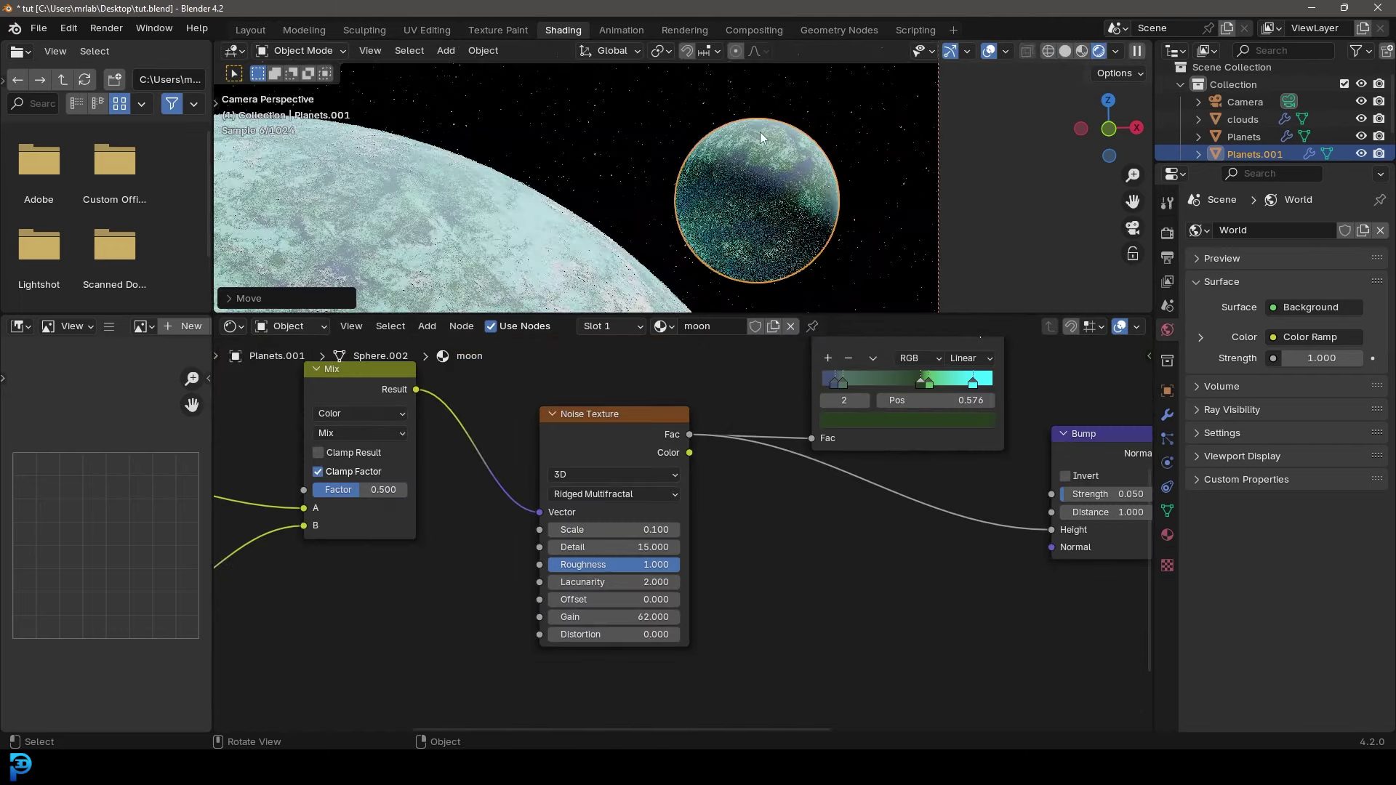
- Remove the surplus stops from the moon's Color Ramp, keeping only the dark green stop and the final cyan stop
middle_drag(883, 469, 716, 564)
scroll(759, 509, up, 4)
click(765, 471)
click(658, 438)
click(647, 469)
click(658, 437)
click(655, 437)
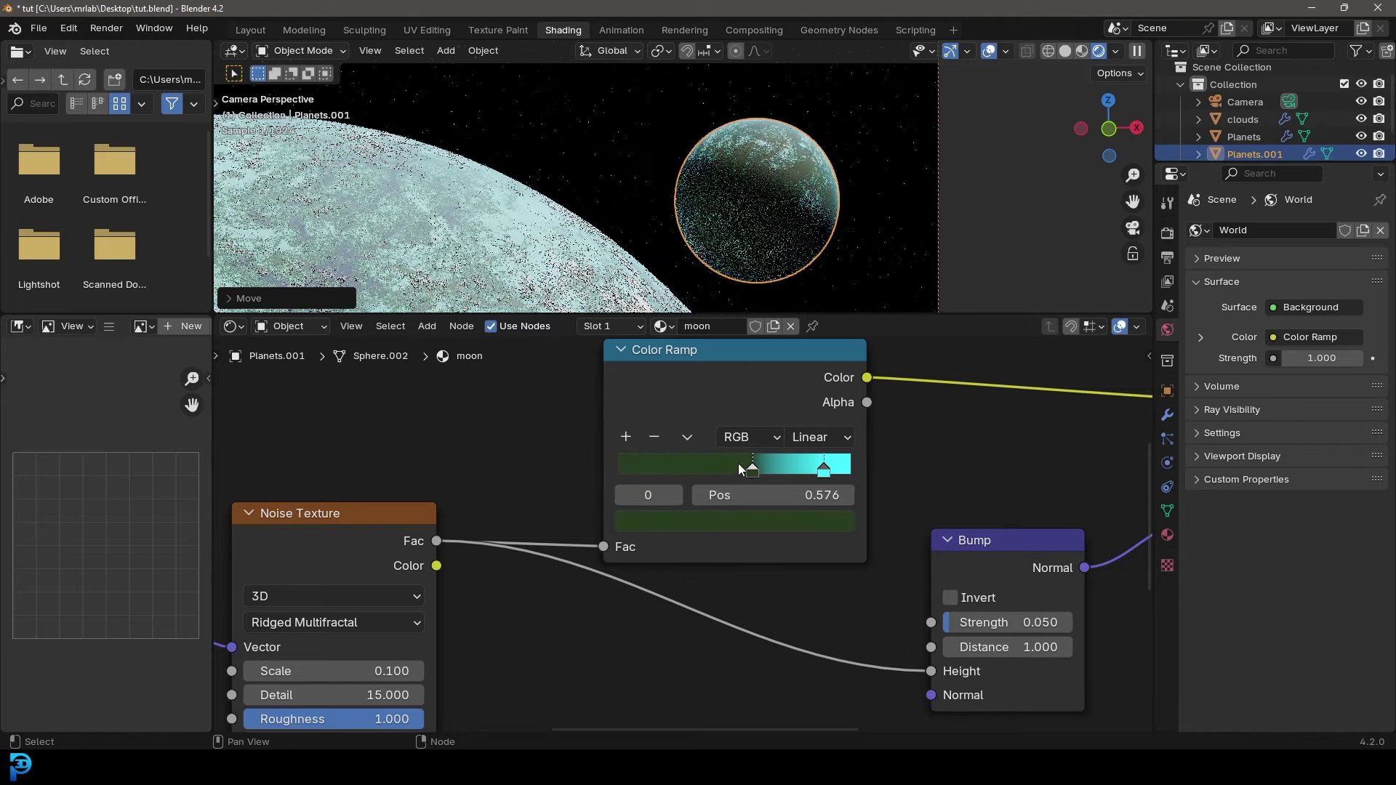
- Move the moon Color Ramp's dark green stop toward the start of the ramp and recolor it near-black
drag(753, 471, 683, 474)
click(702, 517)
drag(831, 362, 833, 370)
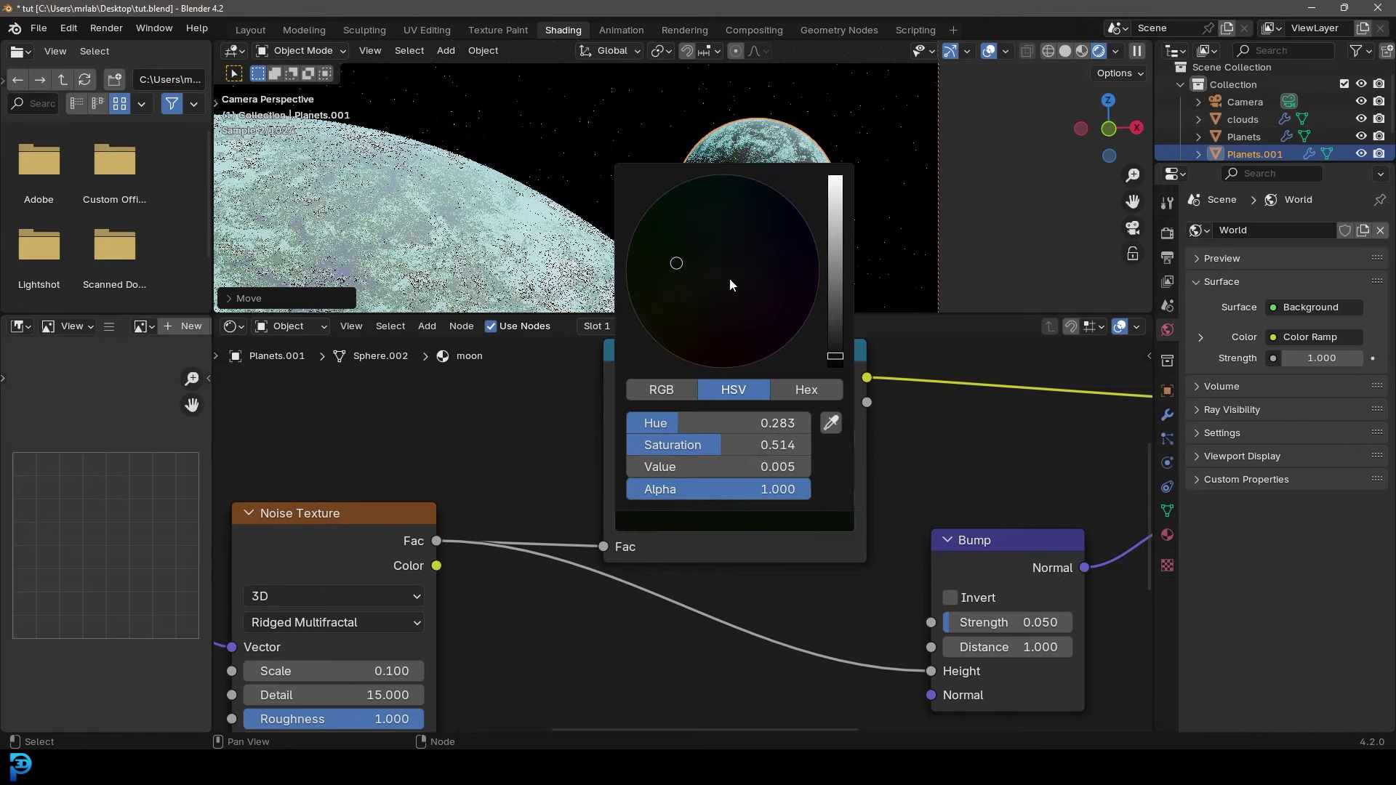
click(732, 245)
click(835, 356)
- Move the moon Color Ramp's cyan stop to 0.718 and recolor it grey with Hue 0.051, Saturation 0.050 and Value 0.175
click(783, 469)
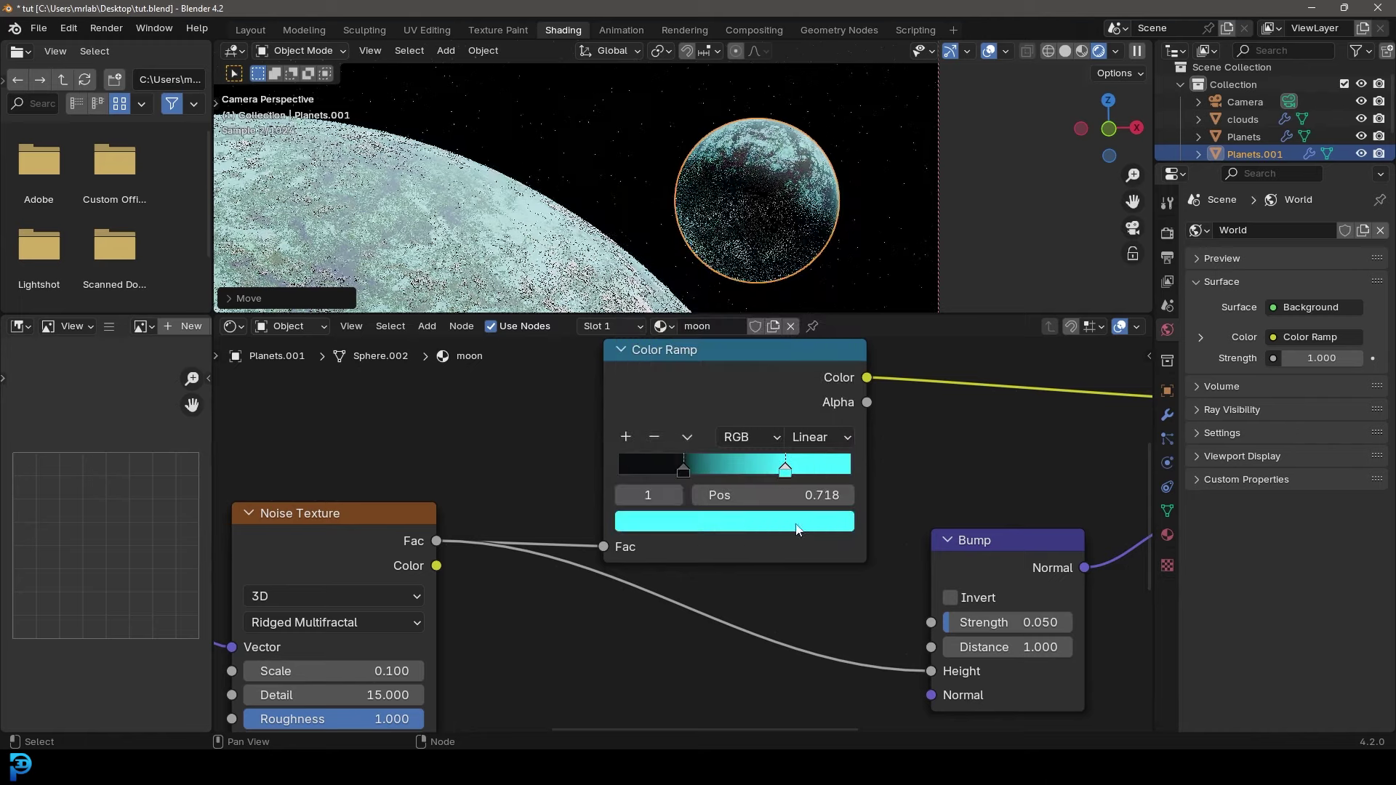
click(782, 518)
click(722, 274)
click(835, 281)
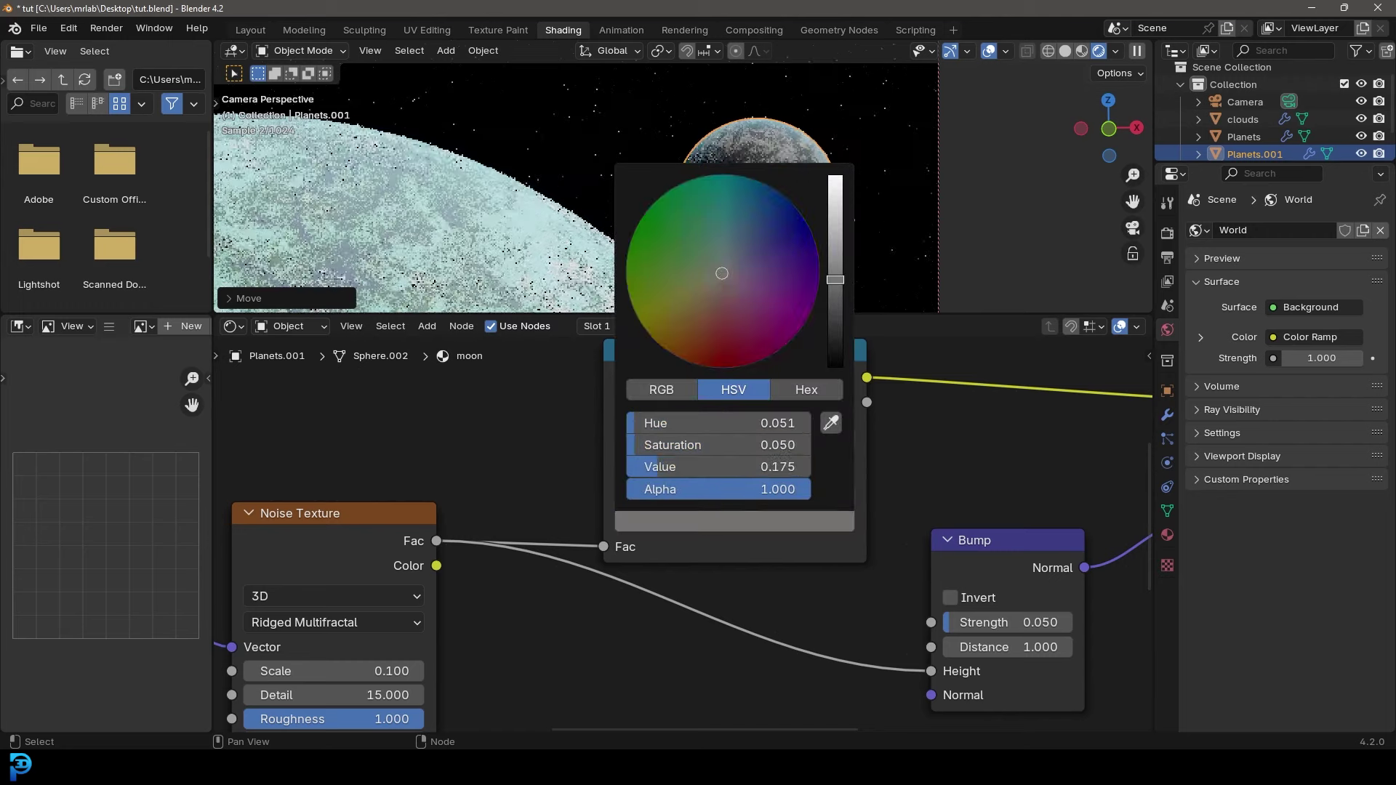
key(alt+a)
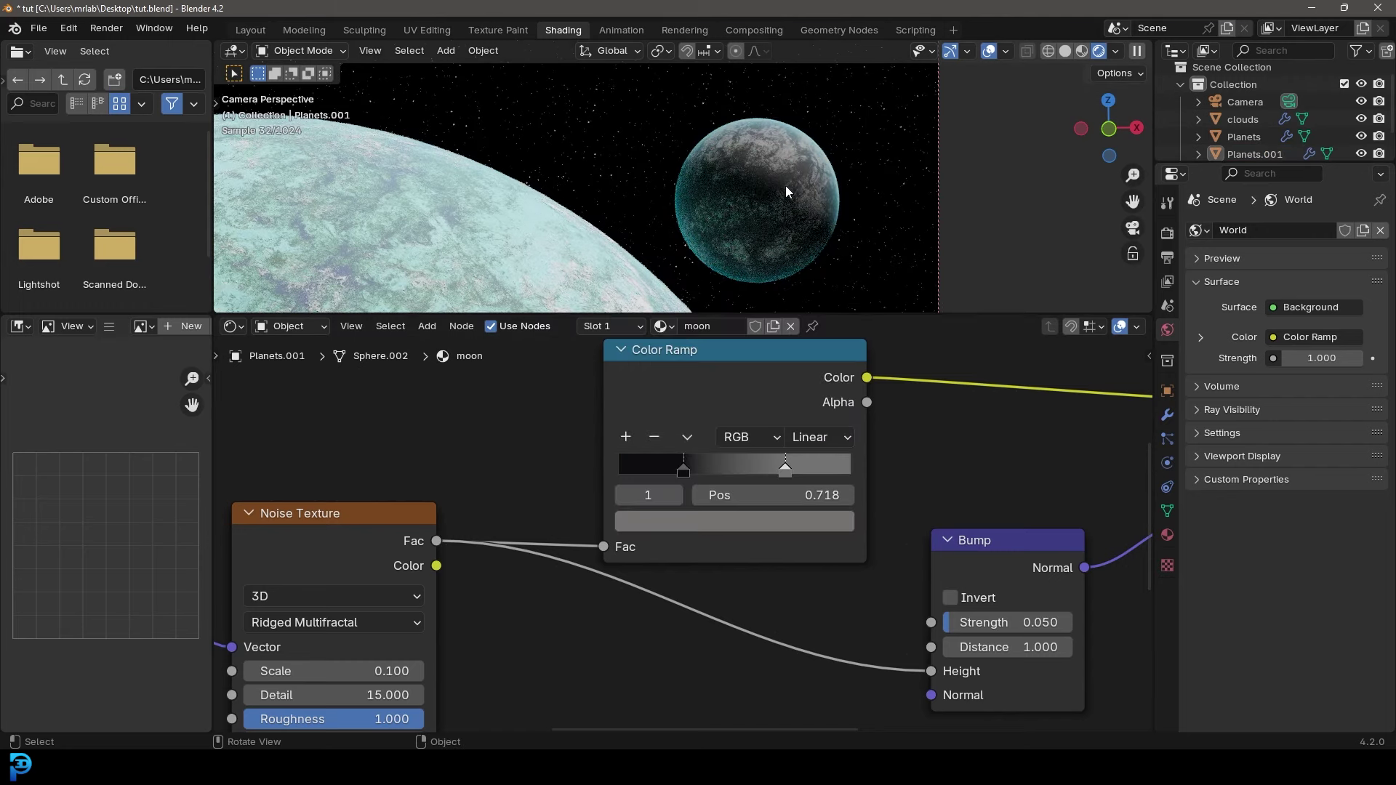
- Change the base color of the moon's second, cyan Principled BSDF to a darker, desaturated grey-teal
scroll(800, 502, down, 10)
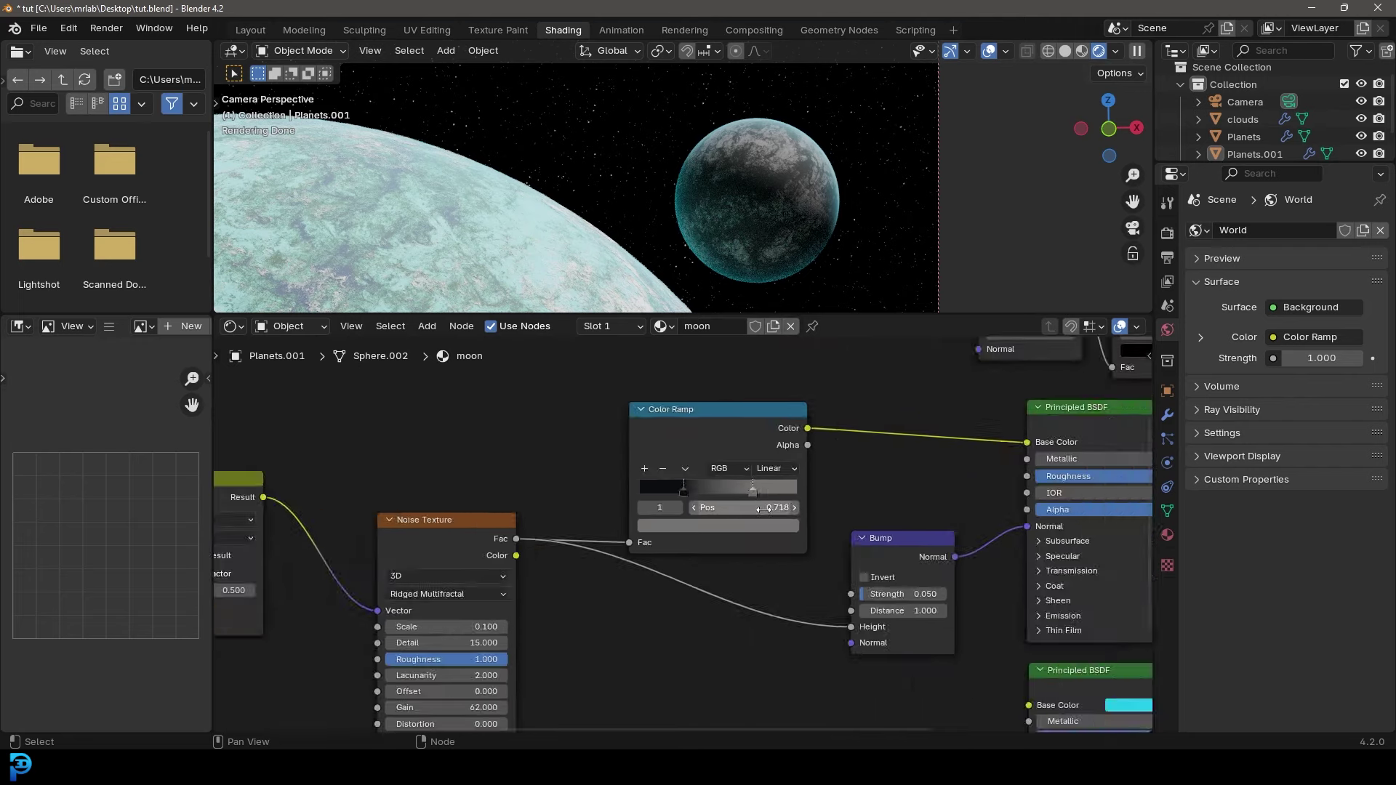
middle_drag(836, 615, 823, 606)
scroll(823, 607, up, 5)
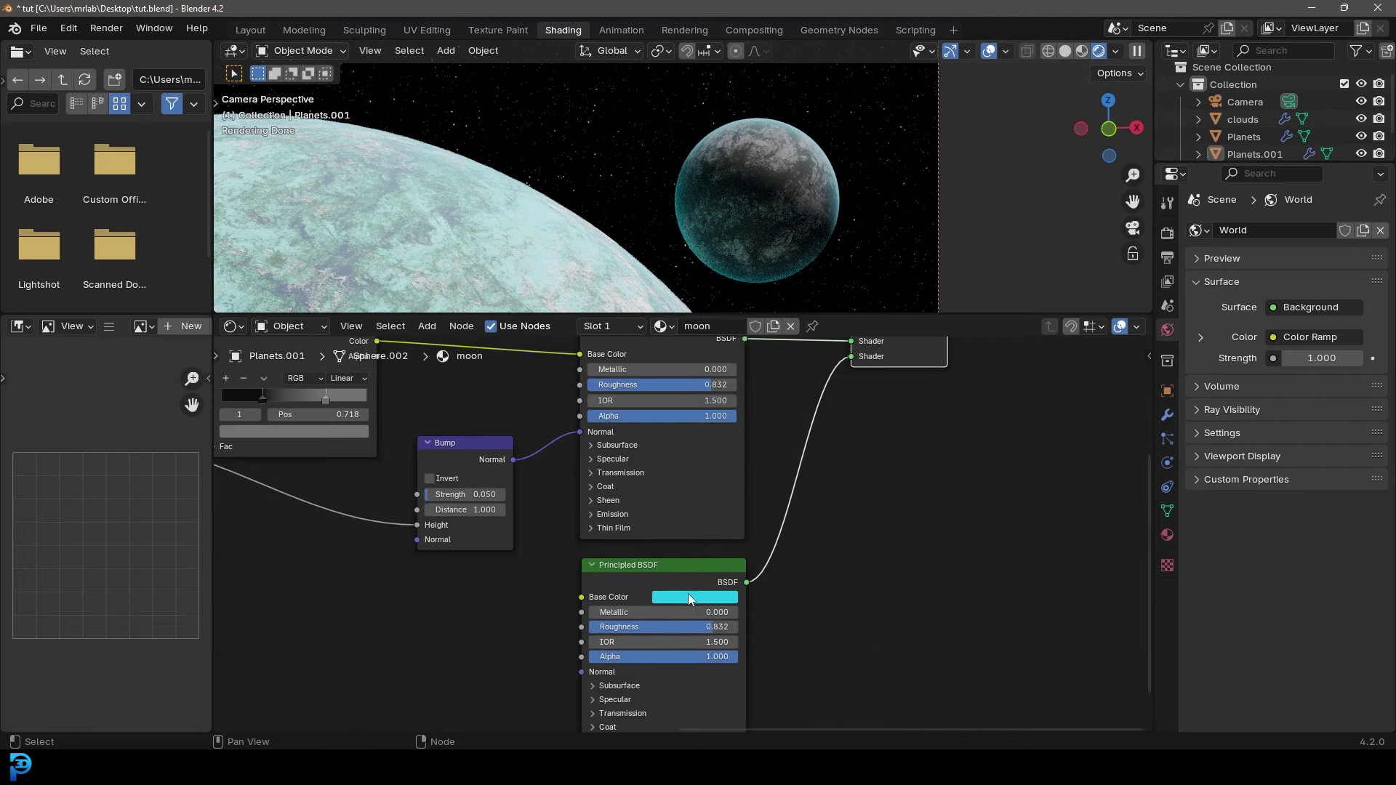
click(691, 595)
mouse_move(790, 387)
mouse_down()
mouse_move(792, 458)
mouse_move(790, 399)
mouse_up()
click(721, 434)
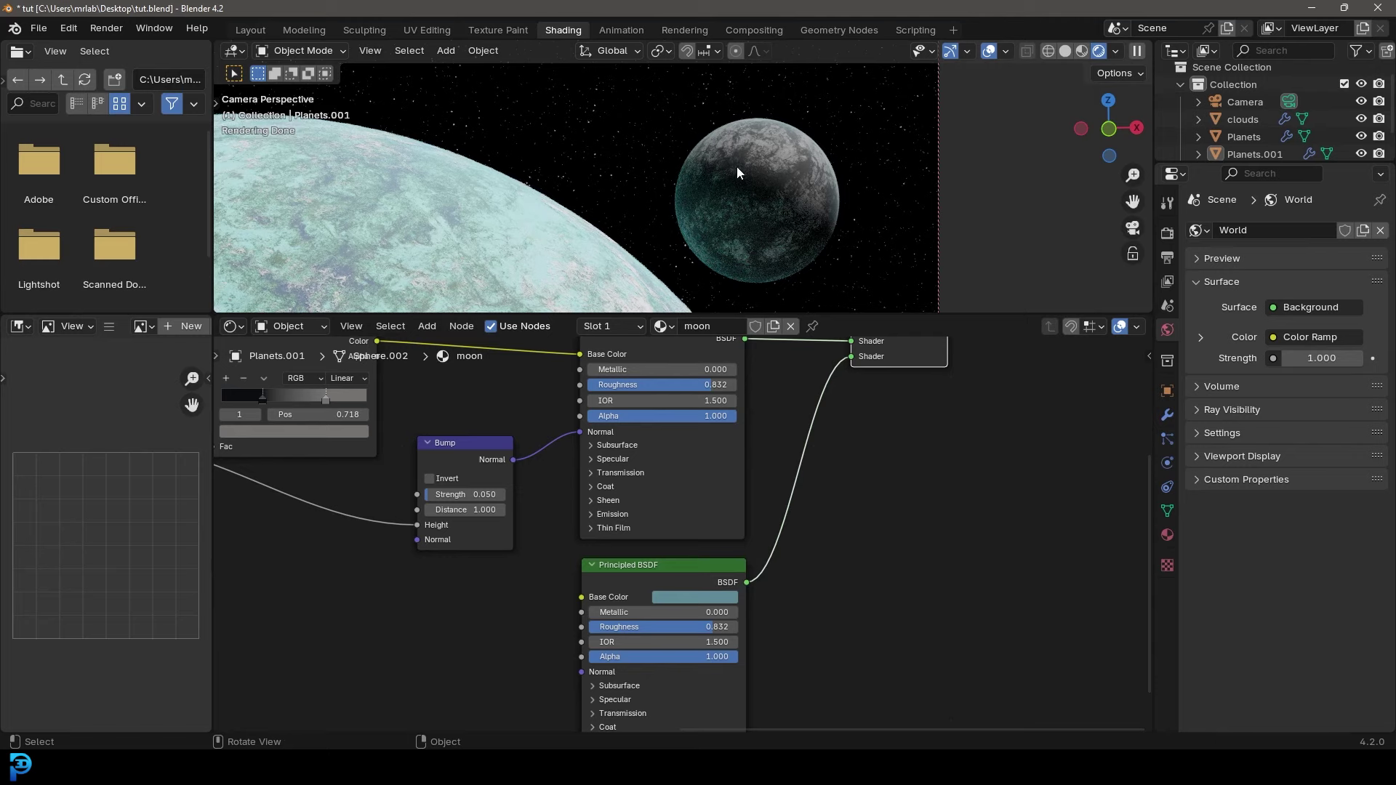
- Set the moon material's Bump Strength to 0.323 and check the moon beside the planet in the rendered view
scroll(450, 567, up, 2)
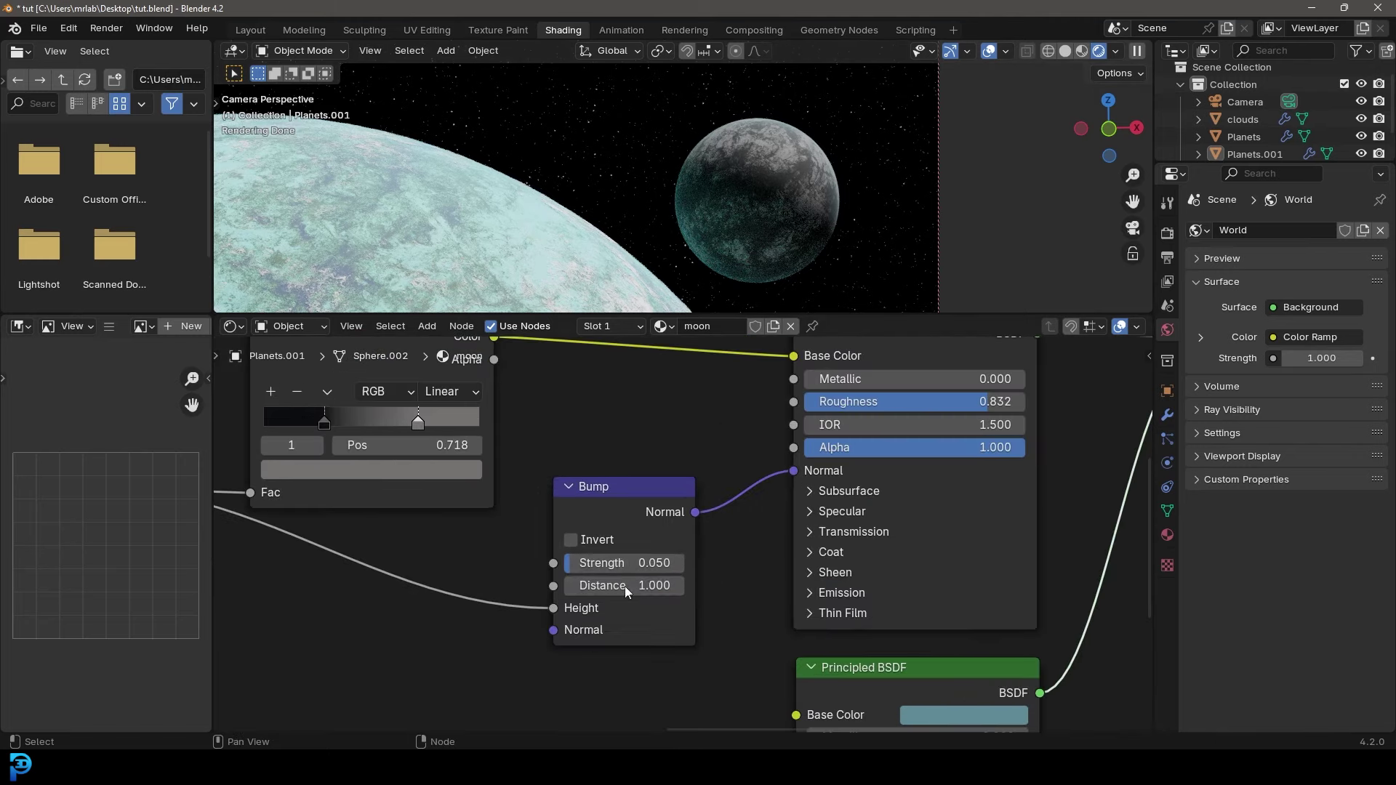
drag(609, 561, 627, 551)
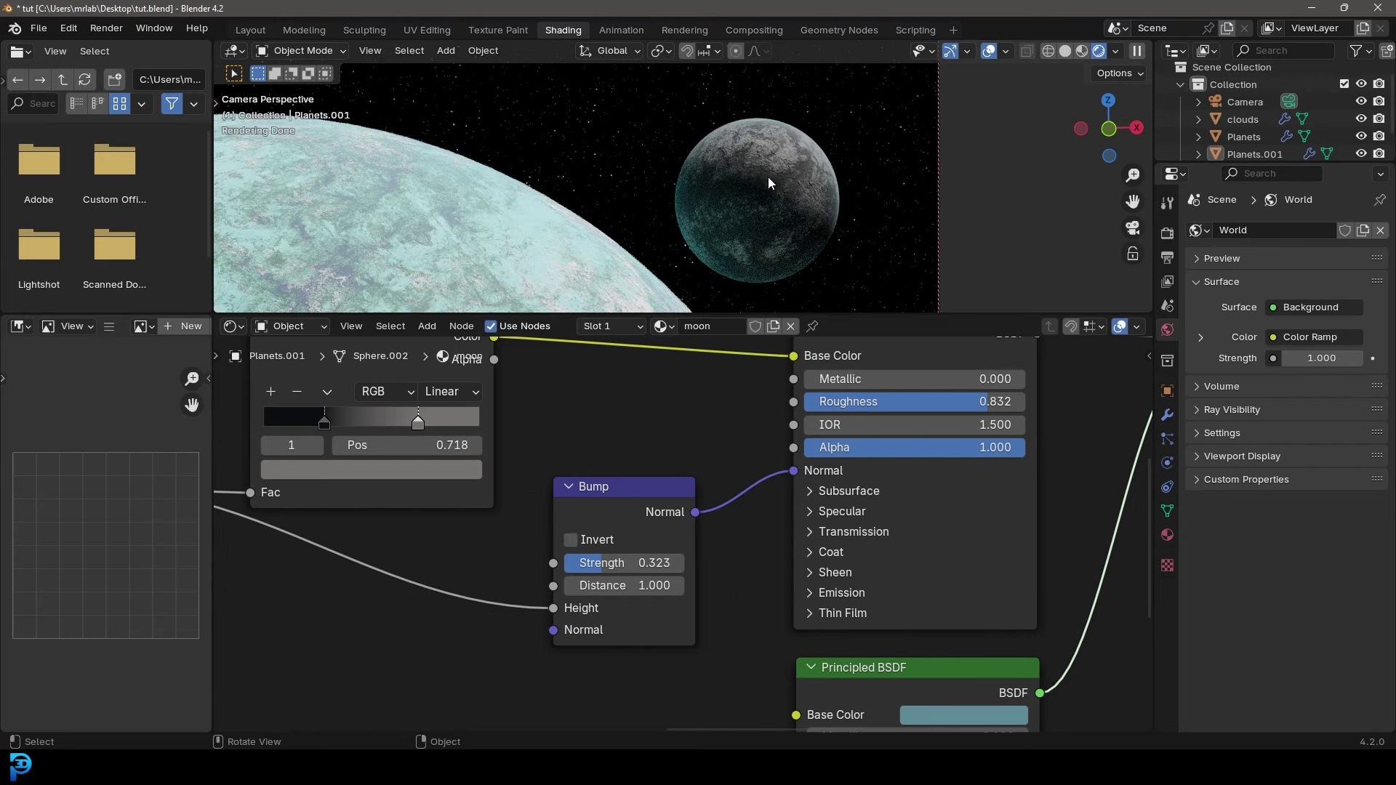
scroll(768, 176, down, 3)
shift+middle_drag(708, 224, 842, 173)
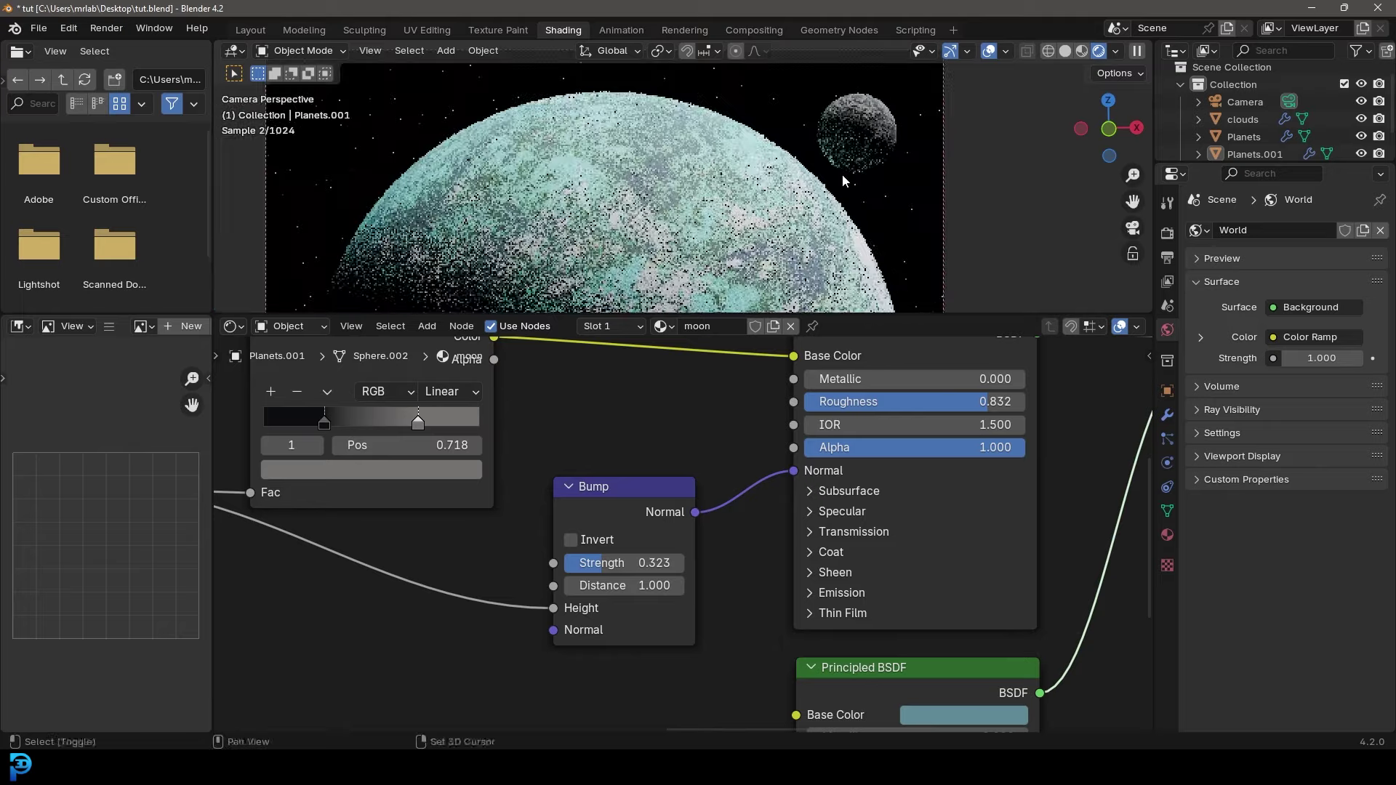
- Return the viewport to solid shading with the whole camera frame in view and save the moon changes
key(z)
click(919, 201)
scroll(766, 180, down, 3)
shift+middle_drag(749, 214, 751, 198)
key(ctrl+s)
key(ctrl+s)
key(ctrl+s)
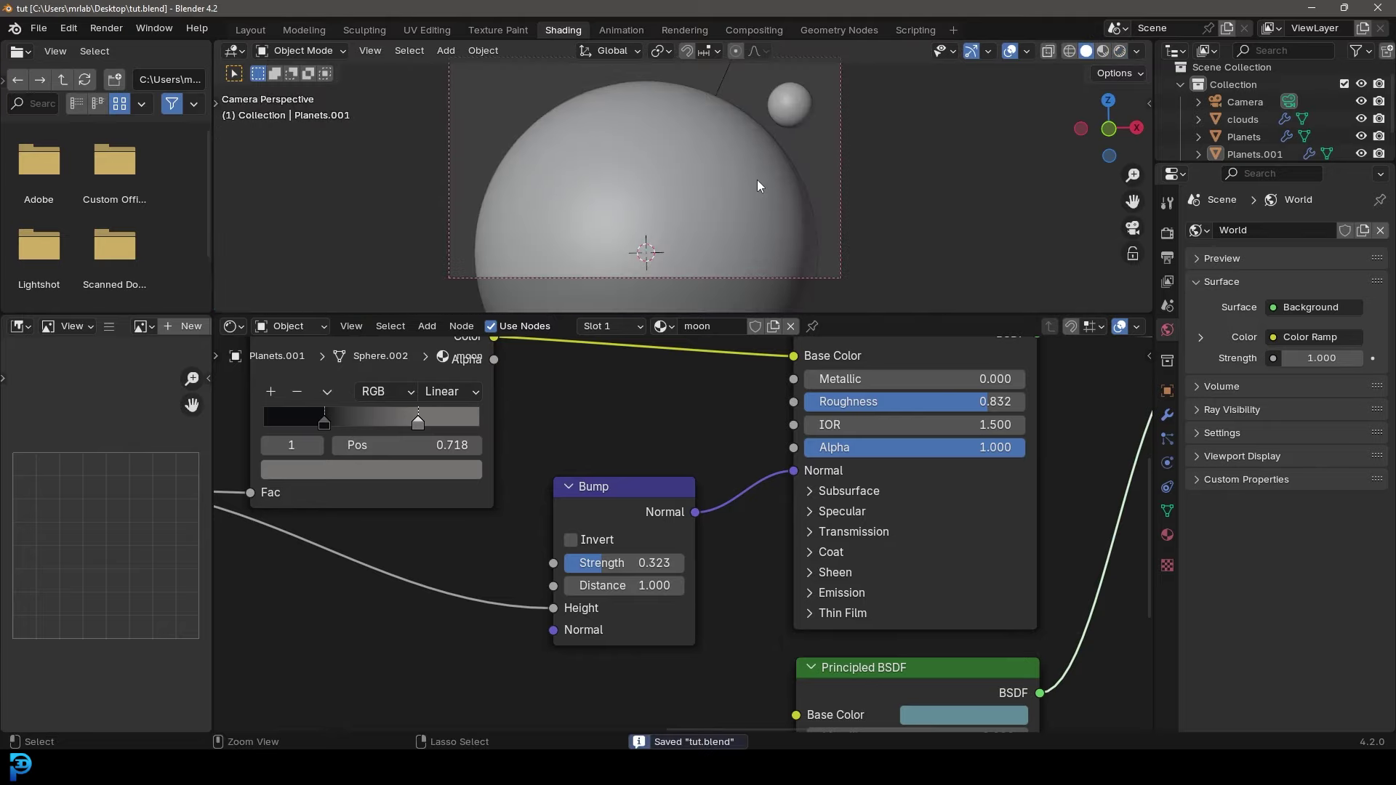
- Switch to the Layout workspace, set its viewport to solid shading, and save the file
click(251, 30)
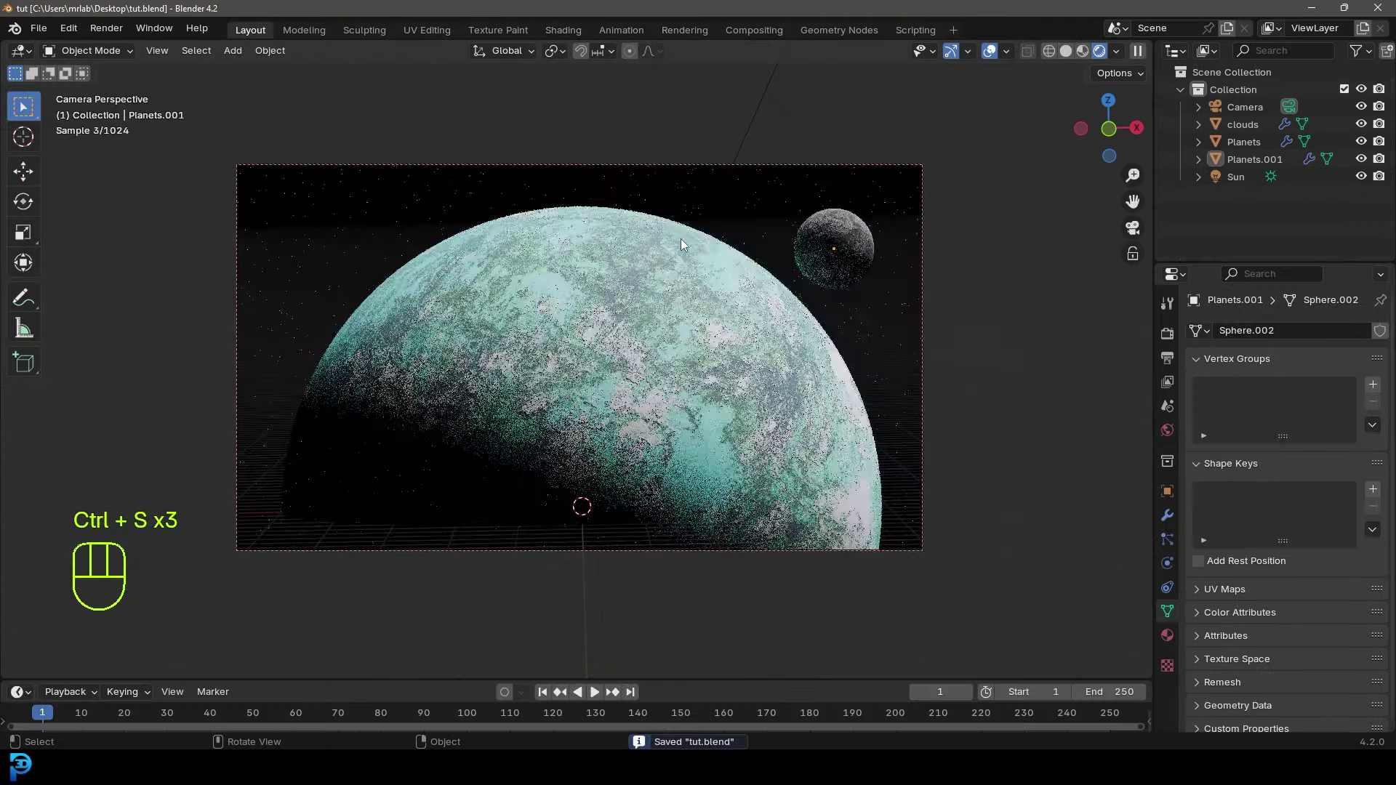
key(z)
click(792, 222)
scroll(683, 292, down, 2)
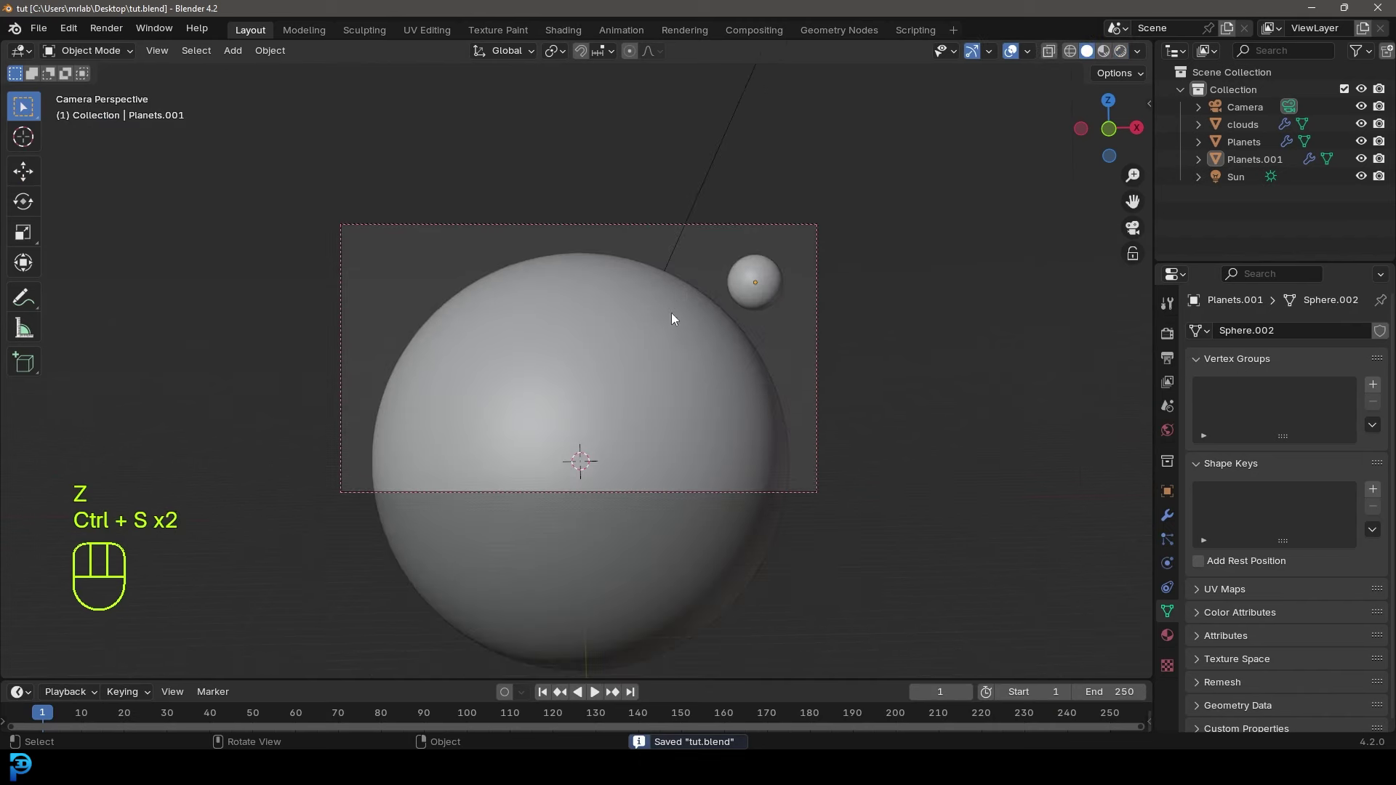
shift+middle_drag(682, 293, 693, 280)
scroll(679, 314, up, 2)
key(ctrl+s)
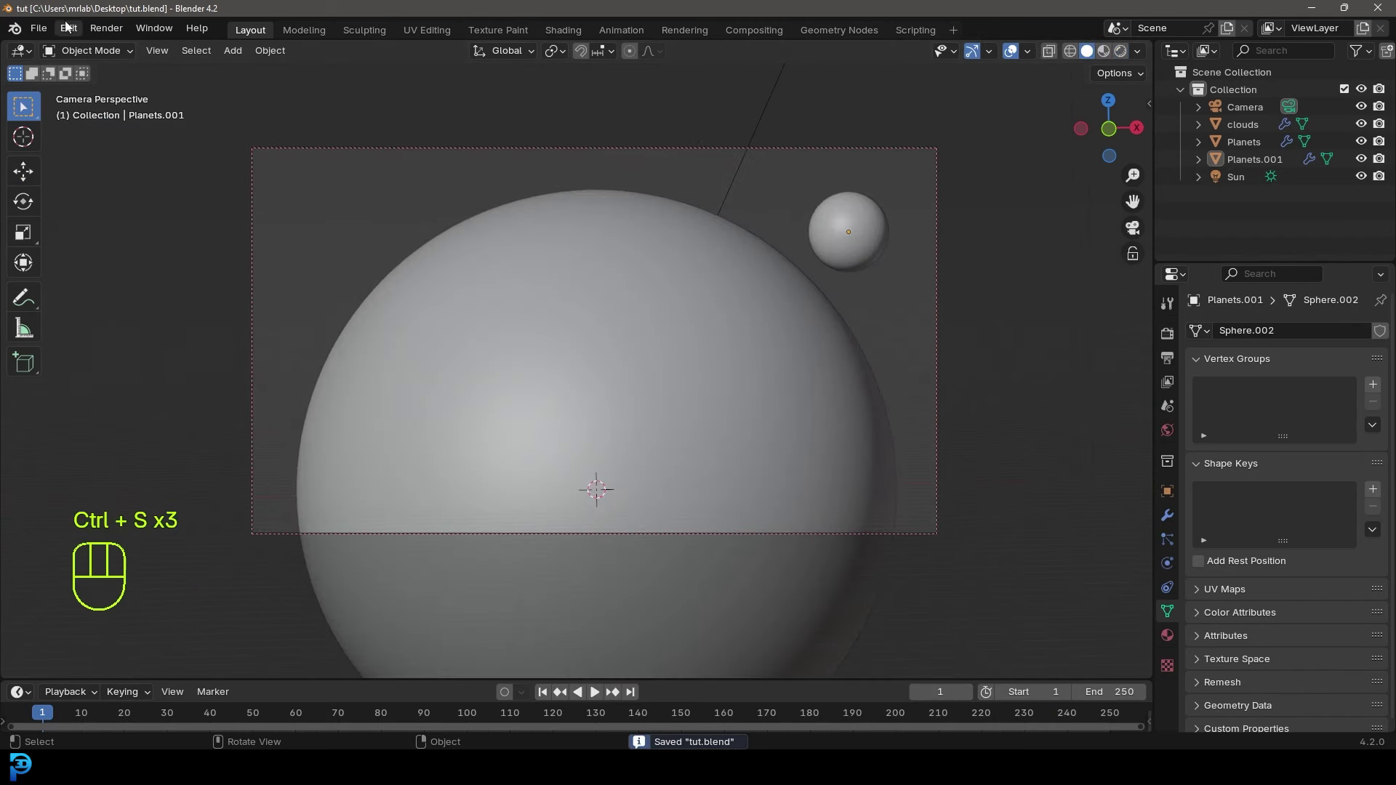
- Render the still image, inspect the planet and moon up close and in full, and close the render window
click(106, 28)
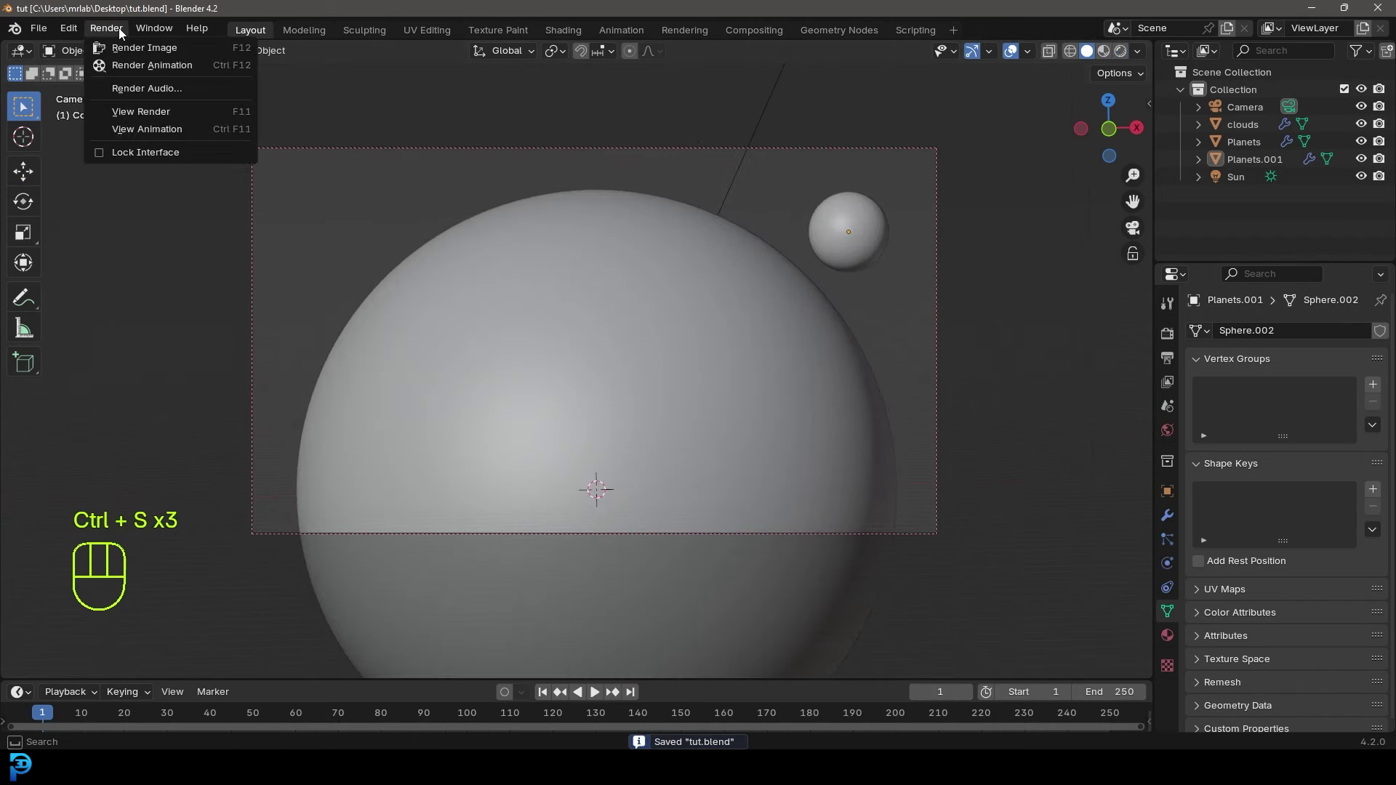
click(202, 48)
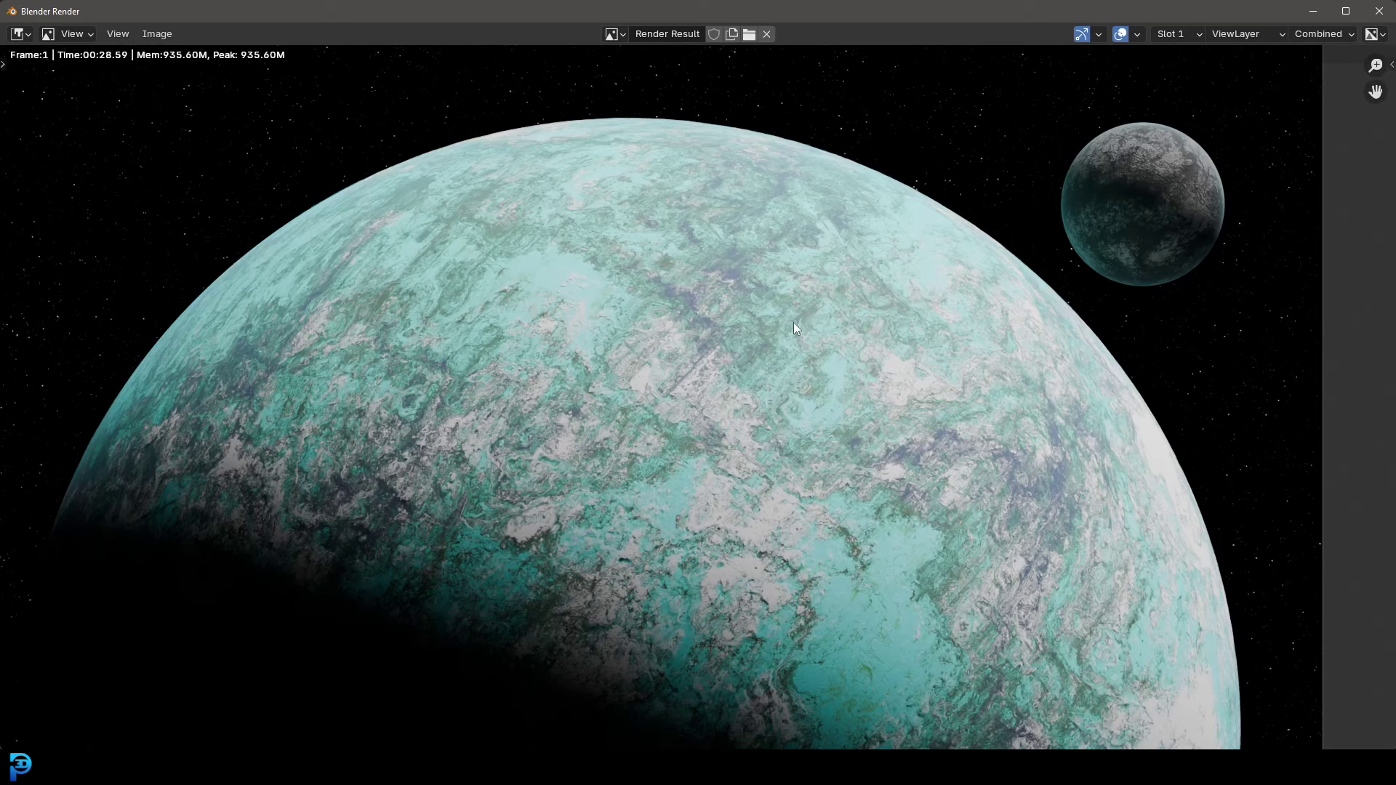
middle_drag(1069, 233, 710, 401)
scroll(727, 388, up, 4)
scroll(836, 258, down, 7)
middle_drag(492, 483, 685, 385)
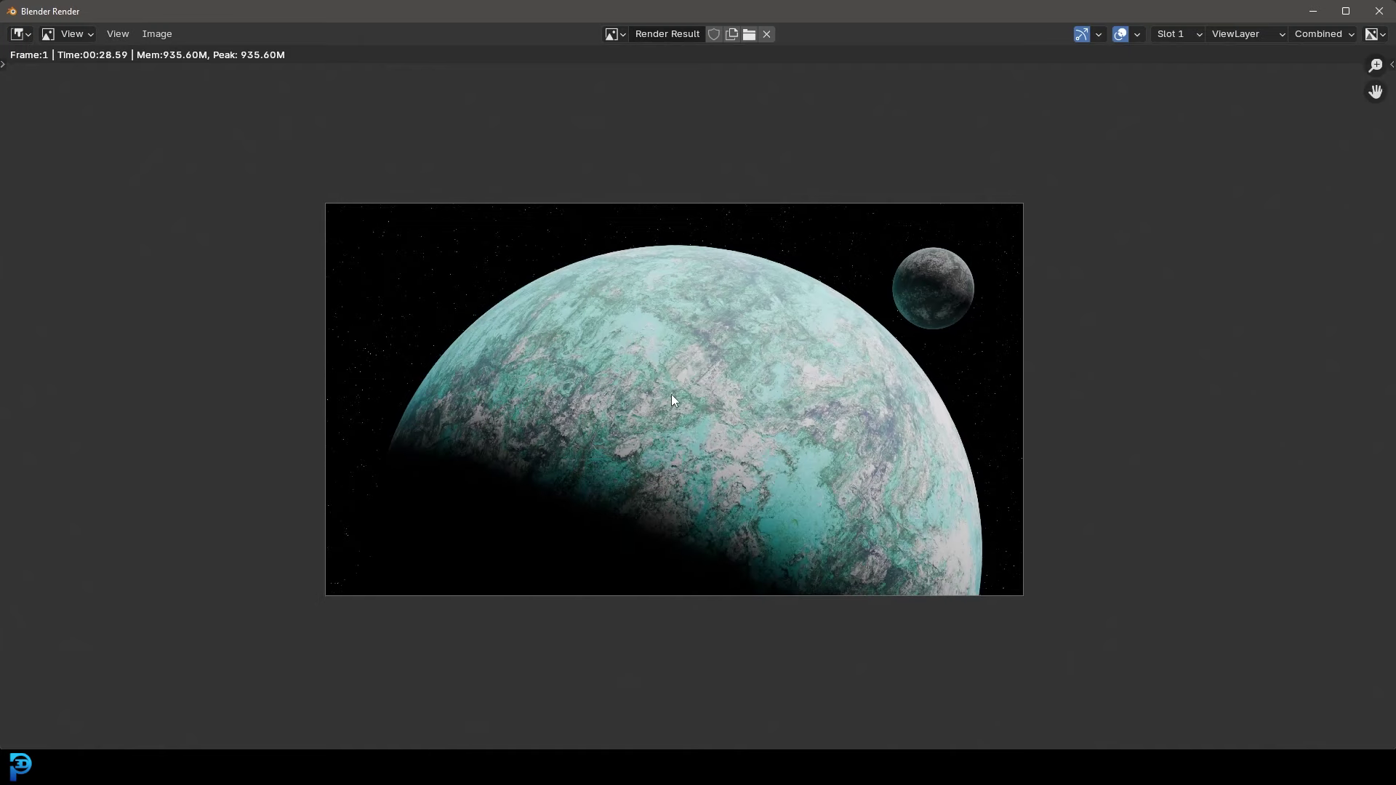
click(1381, 13)
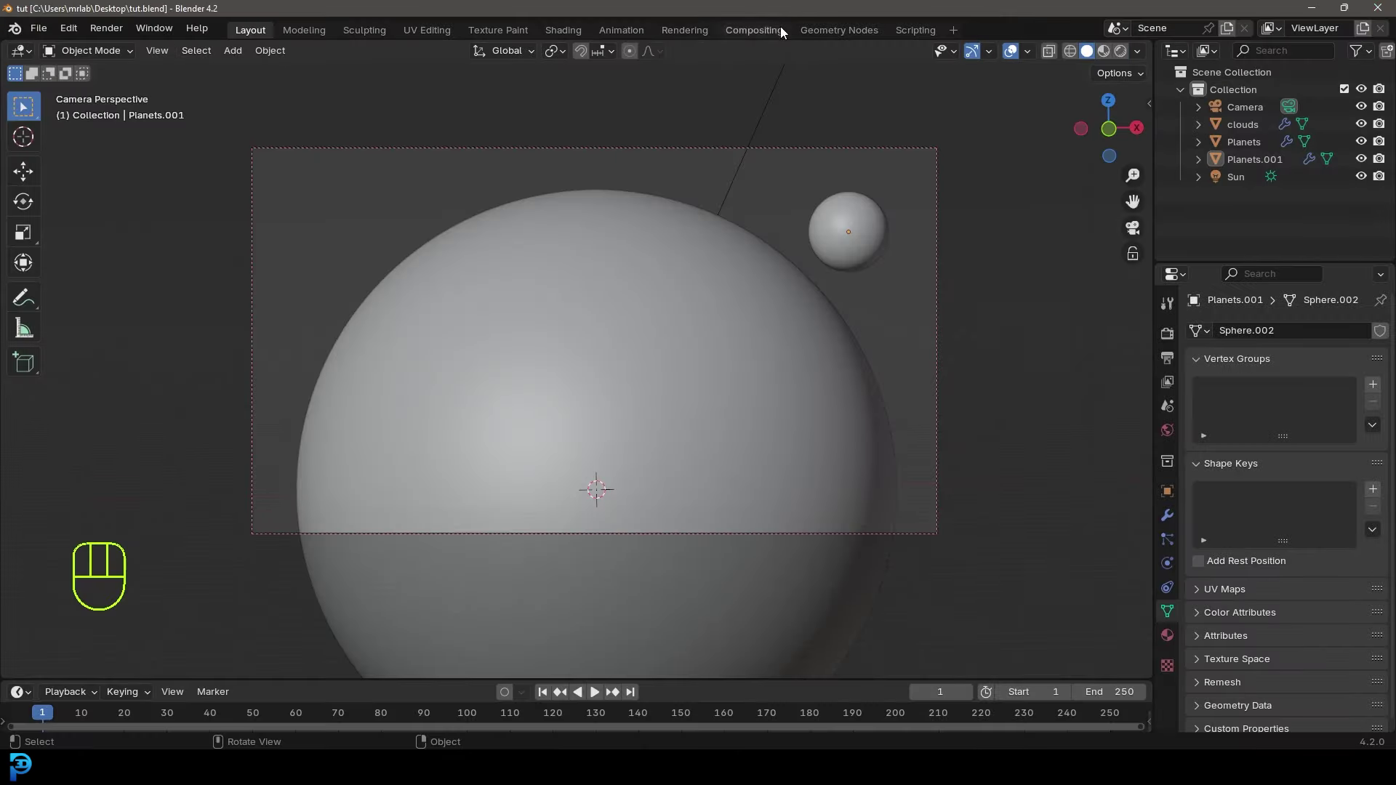
- Switch to the Compositing workspace, enable Use Nodes, and enlarge the node editor
click(754, 32)
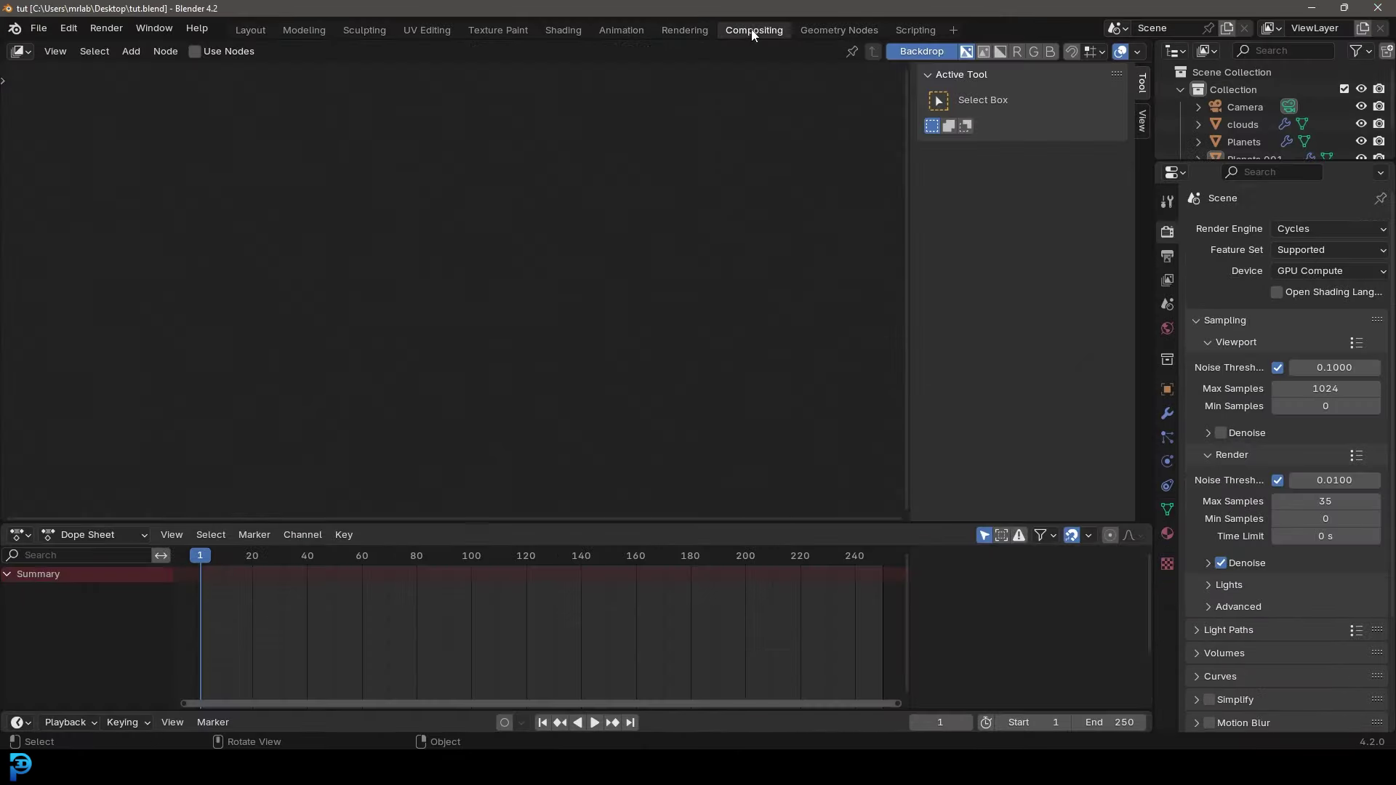
click(194, 51)
scroll(493, 405, down, 1)
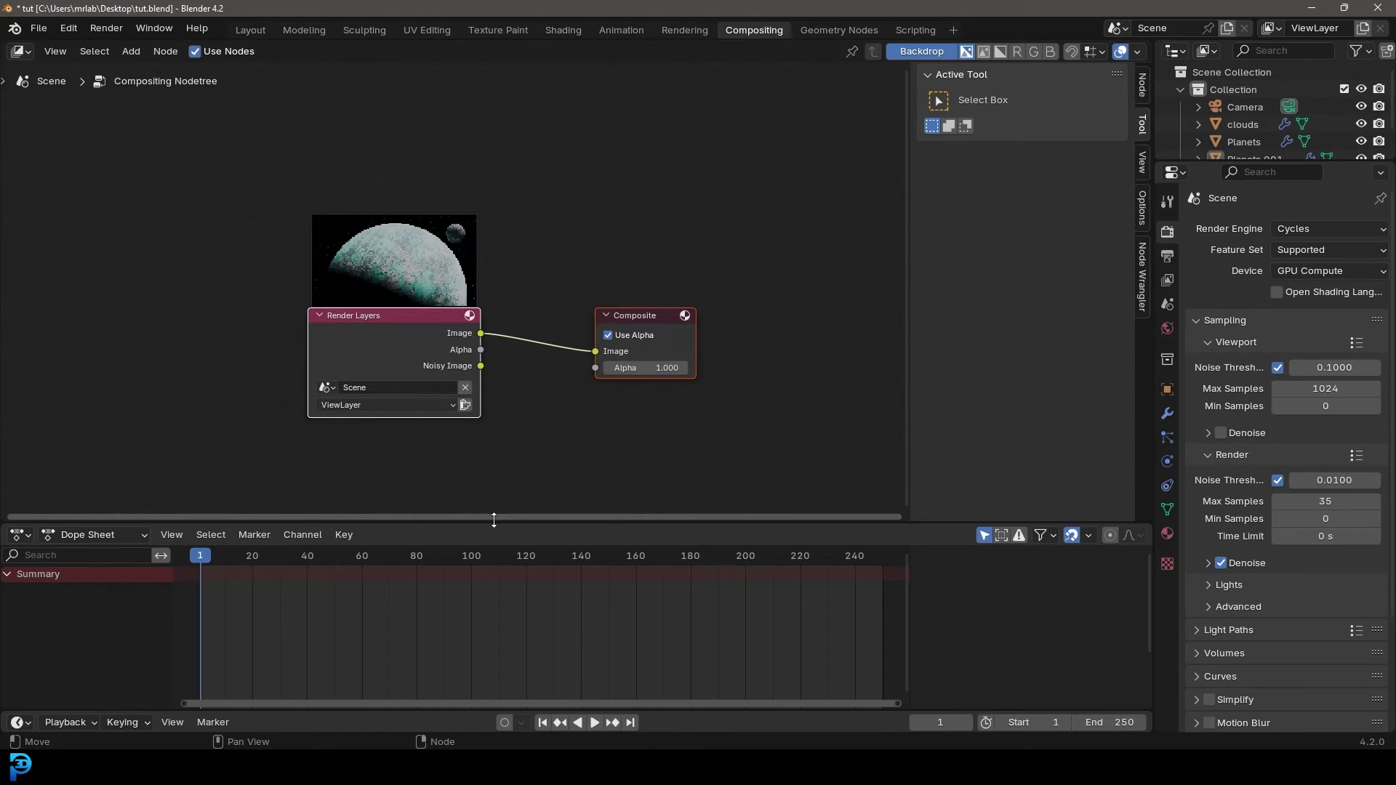
drag(494, 520, 494, 611)
scroll(539, 364, up, 2)
key(shift+a)
text(view)
key(Down)
key(Return)
key(Escape)
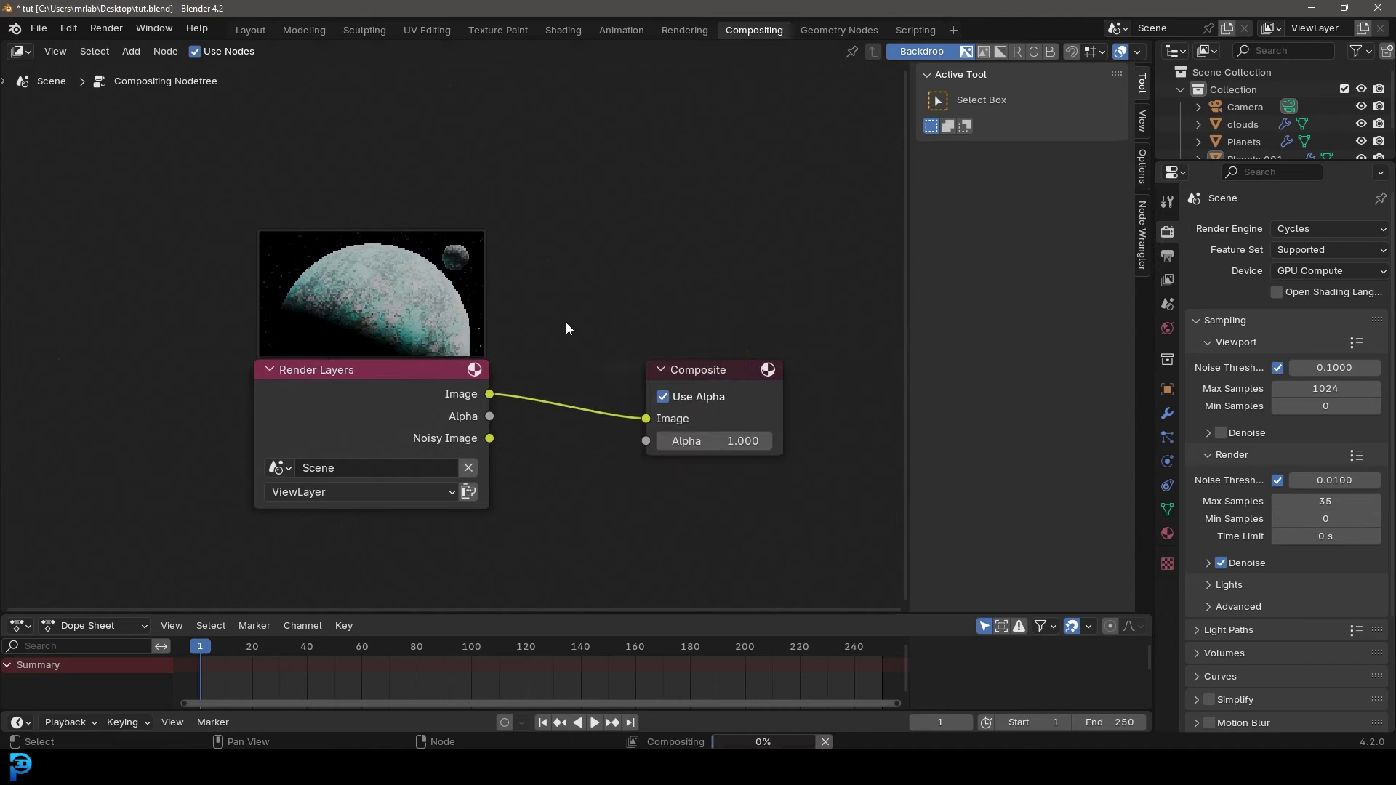
- Add a Viewer node below the Composite node and feed it the Render Layers Image output
key(shift+a)
click(564, 300)
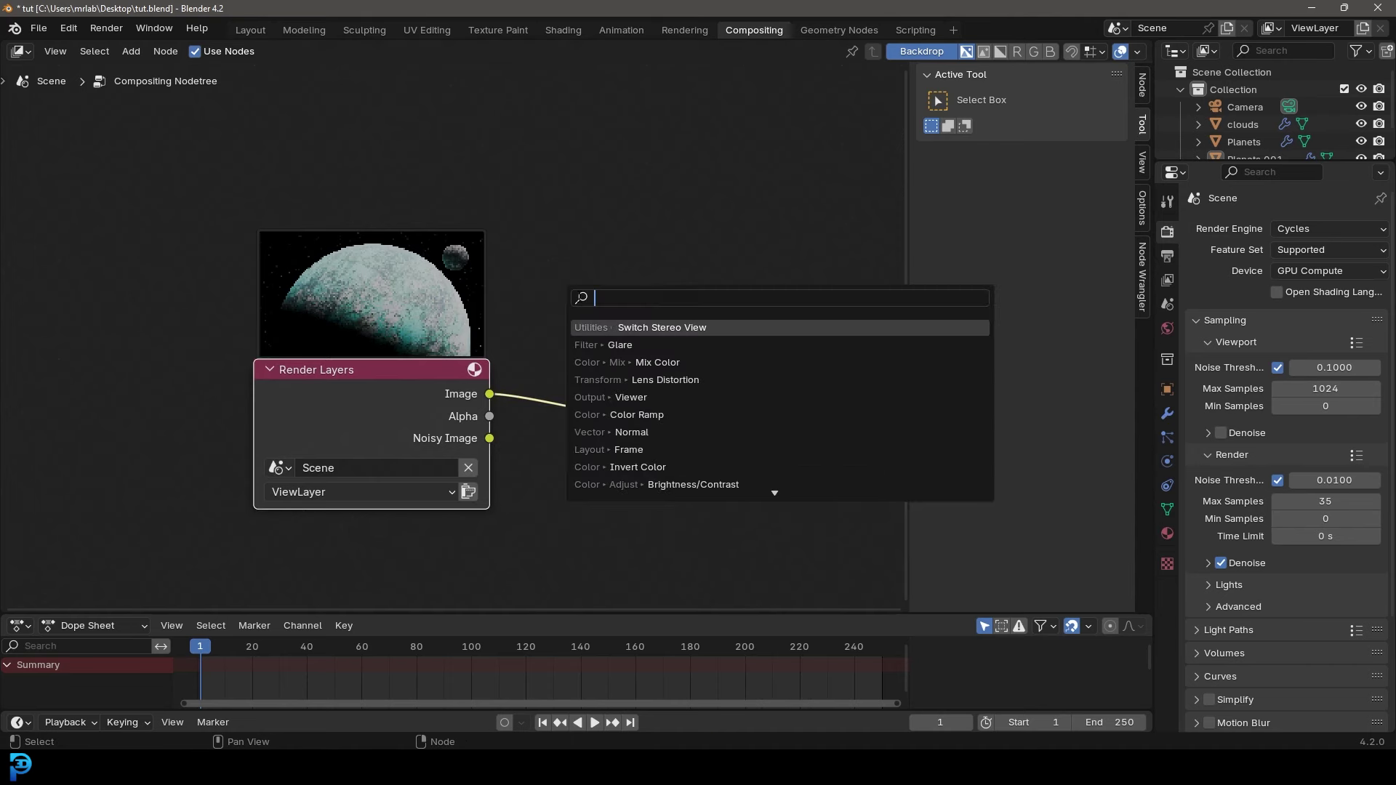
click(631, 397)
drag(490, 394, 645, 528)
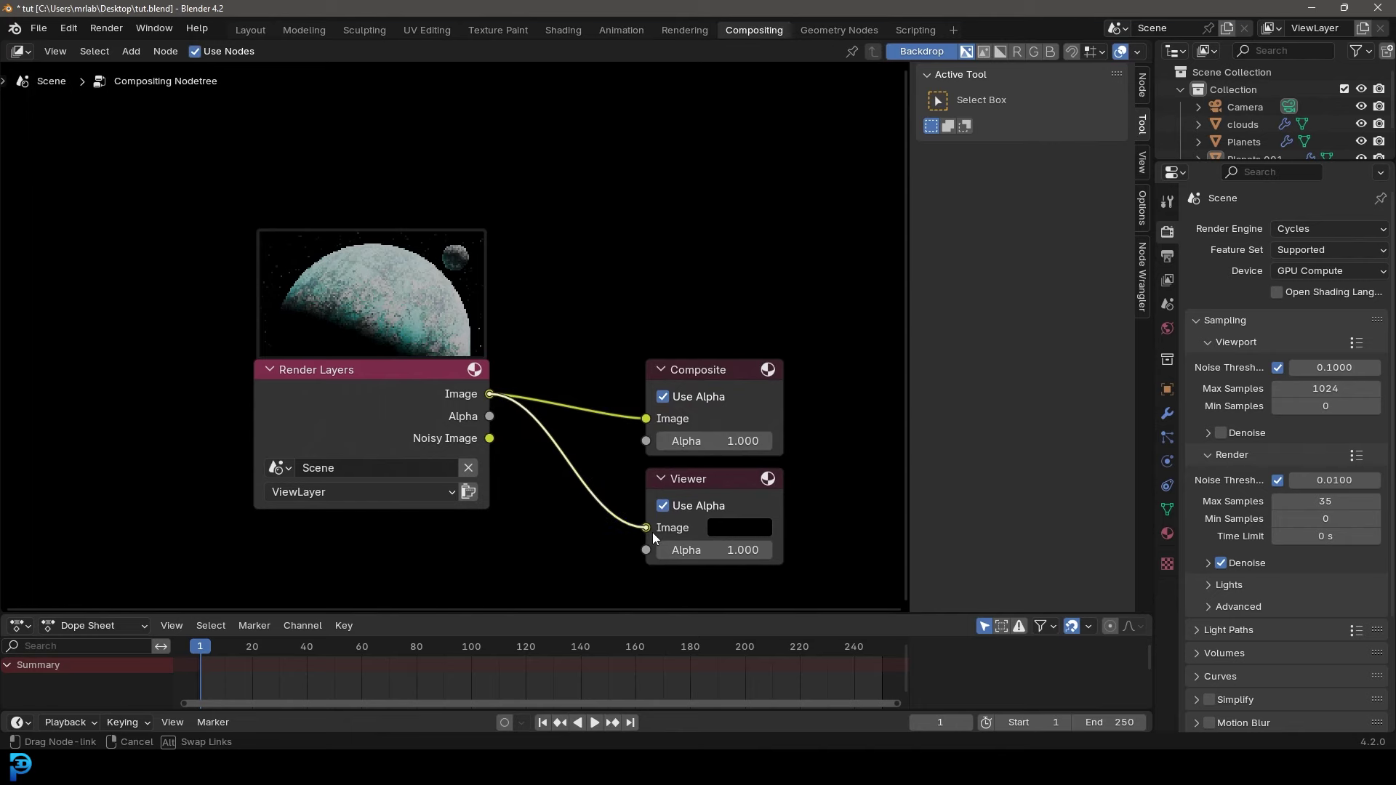
- Space Render Layers away from the output nodes, merge both image links through a reroute point, and shrink the backdrop
middle_drag(359, 448, 526, 391)
drag(526, 391, 229, 439)
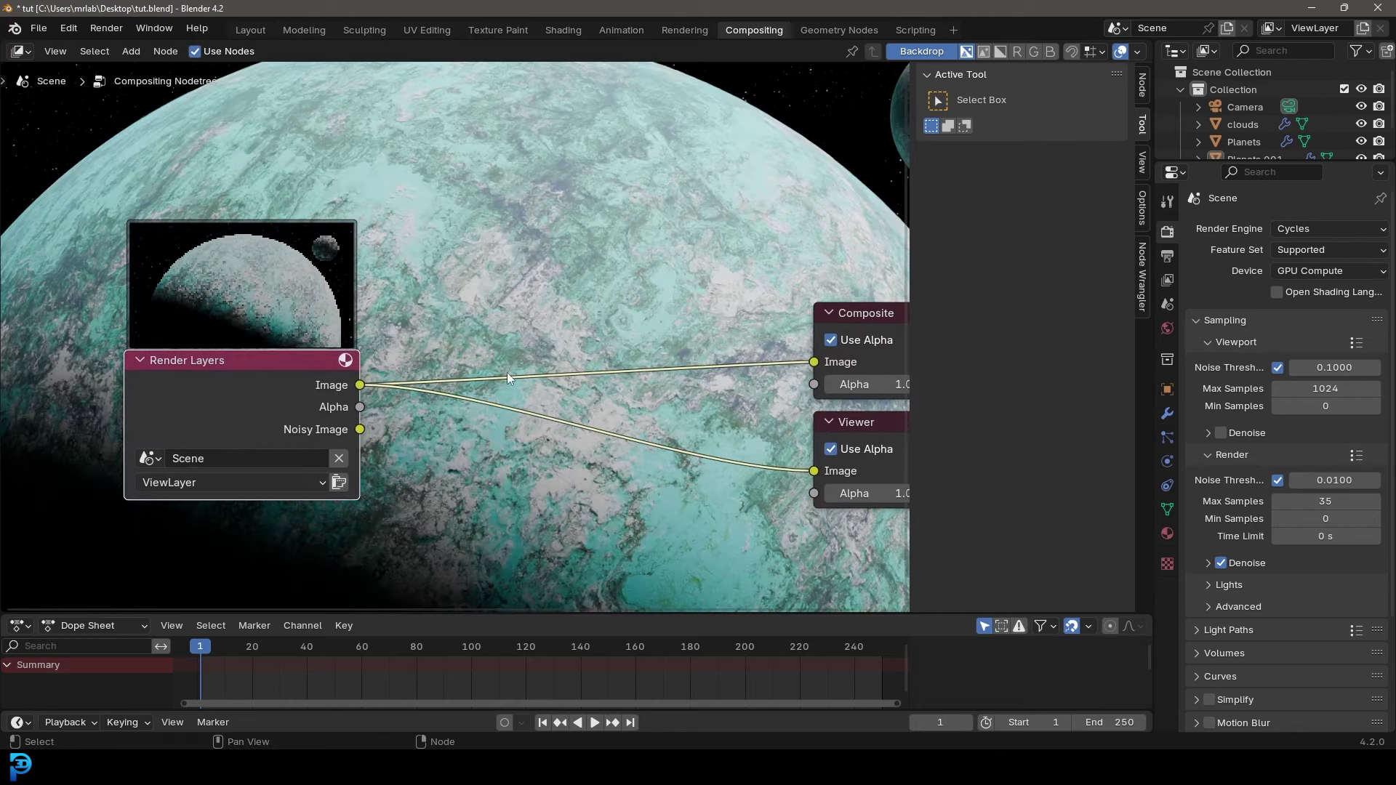
shift+right_drag(641, 513, 641, 514)
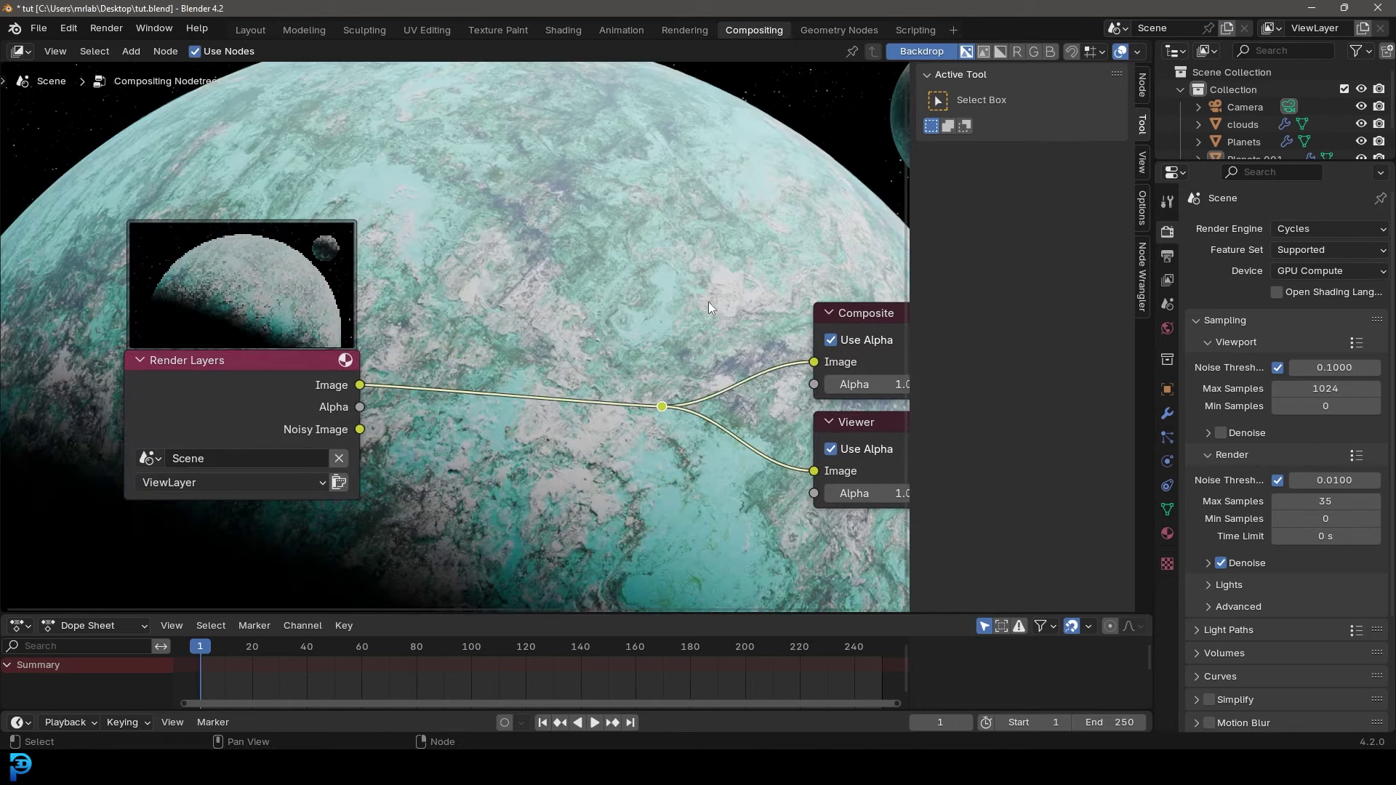
key(v)
key(v)
middle_drag(451, 401, 558, 405)
drag(304, 399, 121, 429)
- Insert a Glare node on the link between Render Layers and the reroute point
key(shift+a)
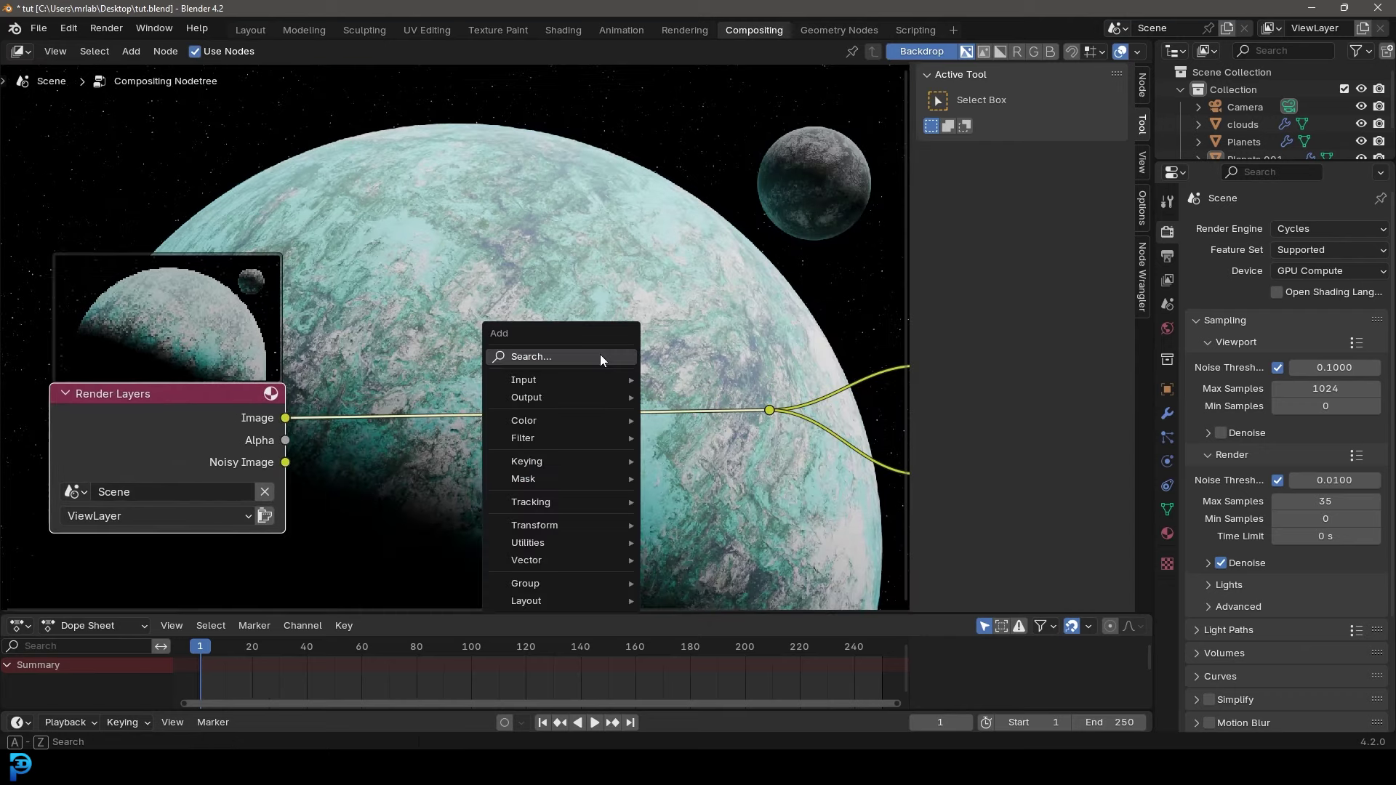
click(600, 356)
text(glar)
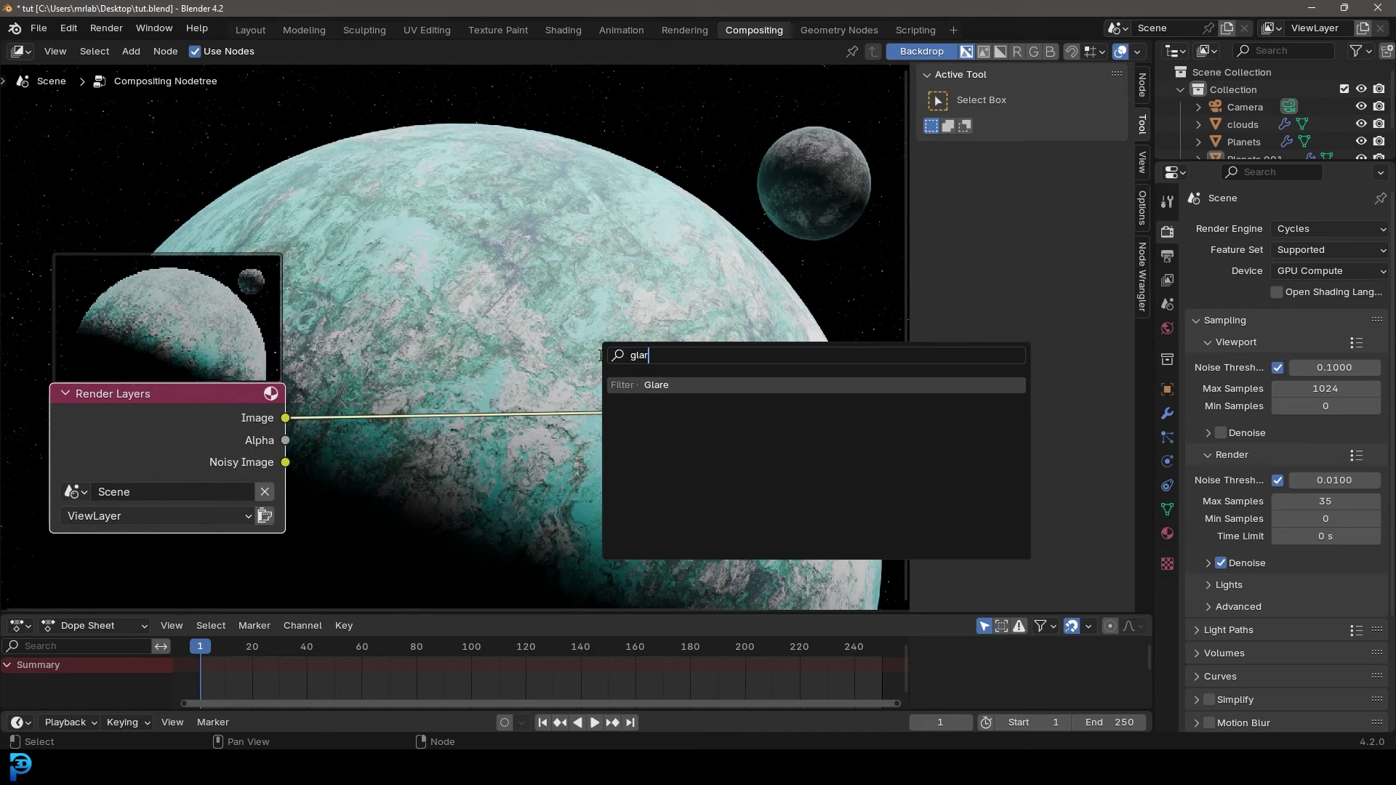
click(655, 385)
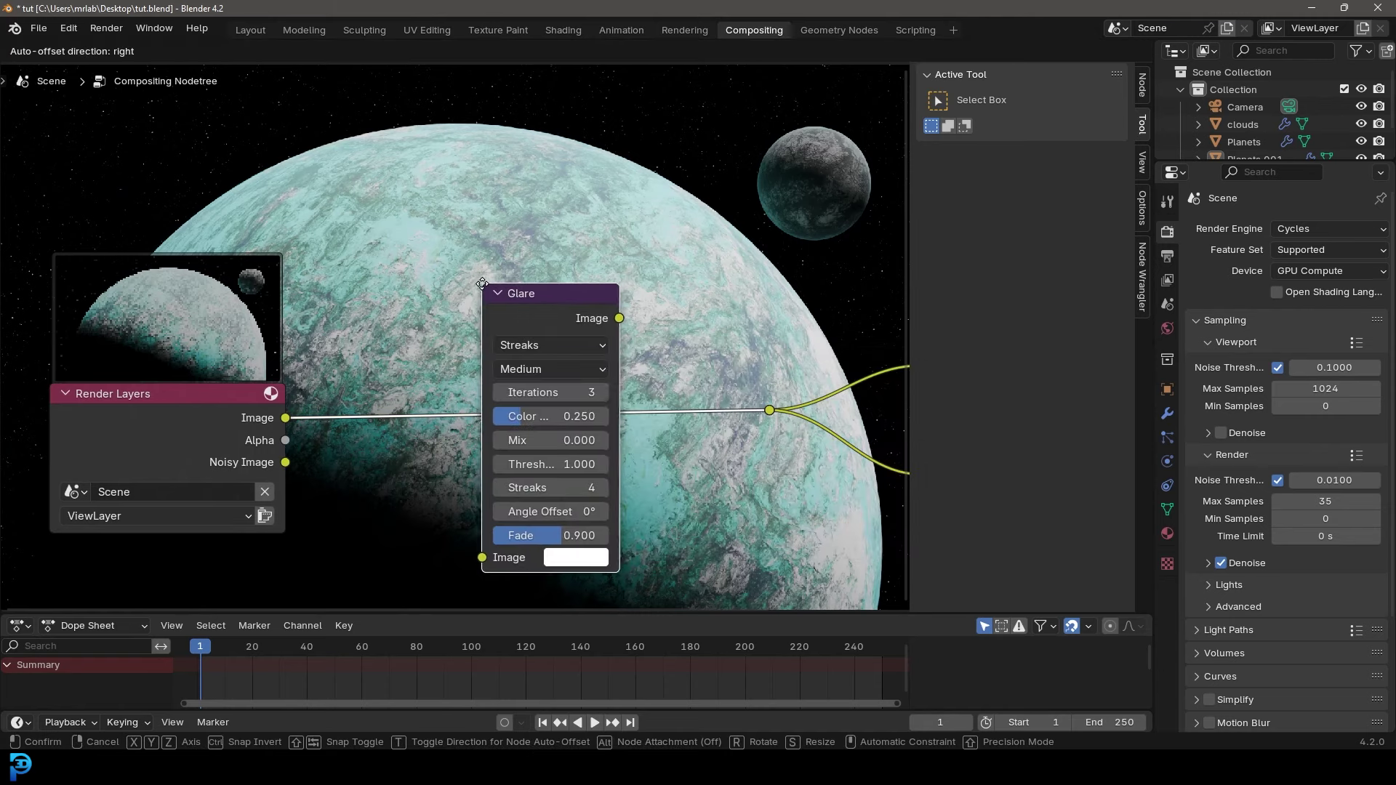
click(601, 456)
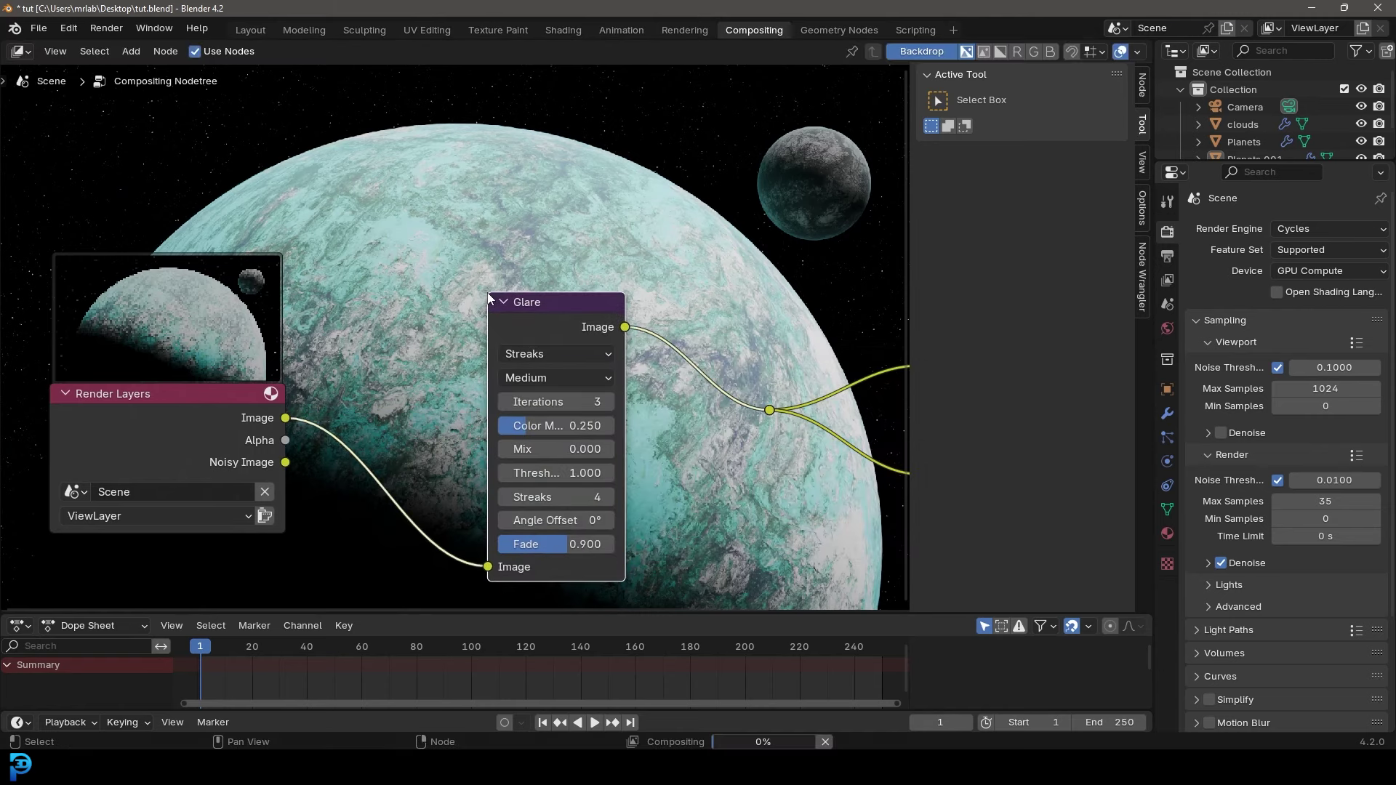
- Set the Glare type to Fog Glow and check the planet's glow in the backdrop at different sizes
click(536, 355)
click(539, 466)
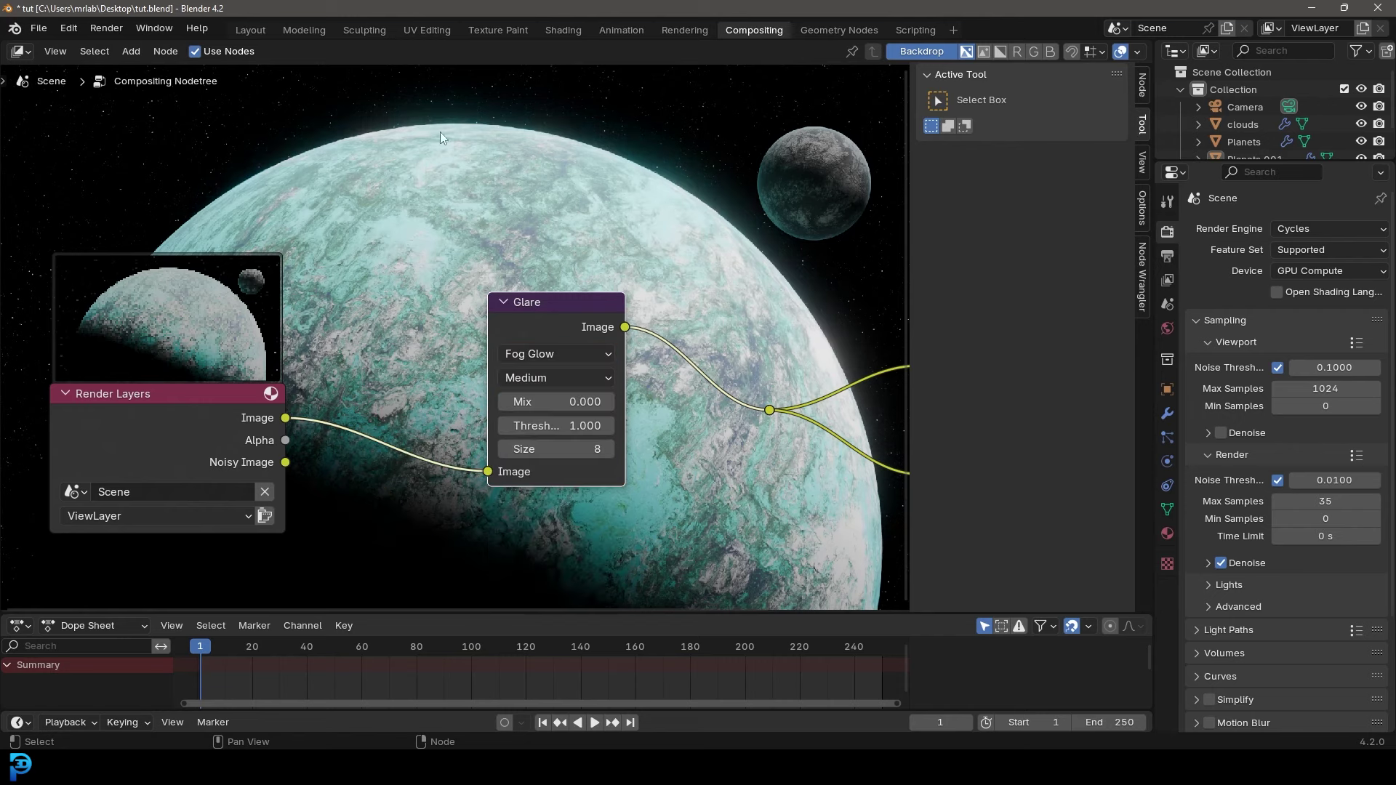
key(alt+v)
key(alt+v)
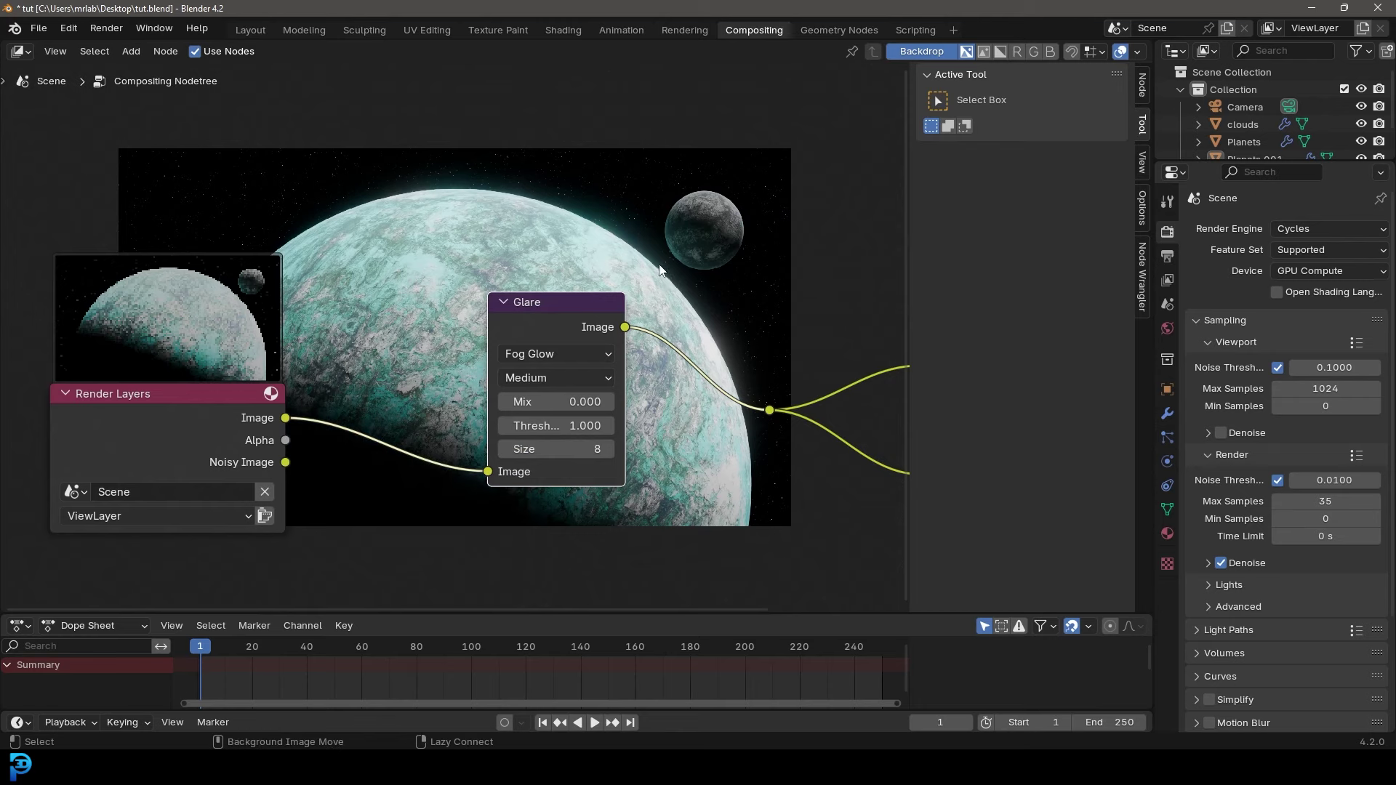
key(v)
key(v)
- Try lowering the Glare threshold to 0.300
drag(558, 427, 505, 429)
click(505, 429)
click(505, 428)
click(504, 429)
click(504, 429)
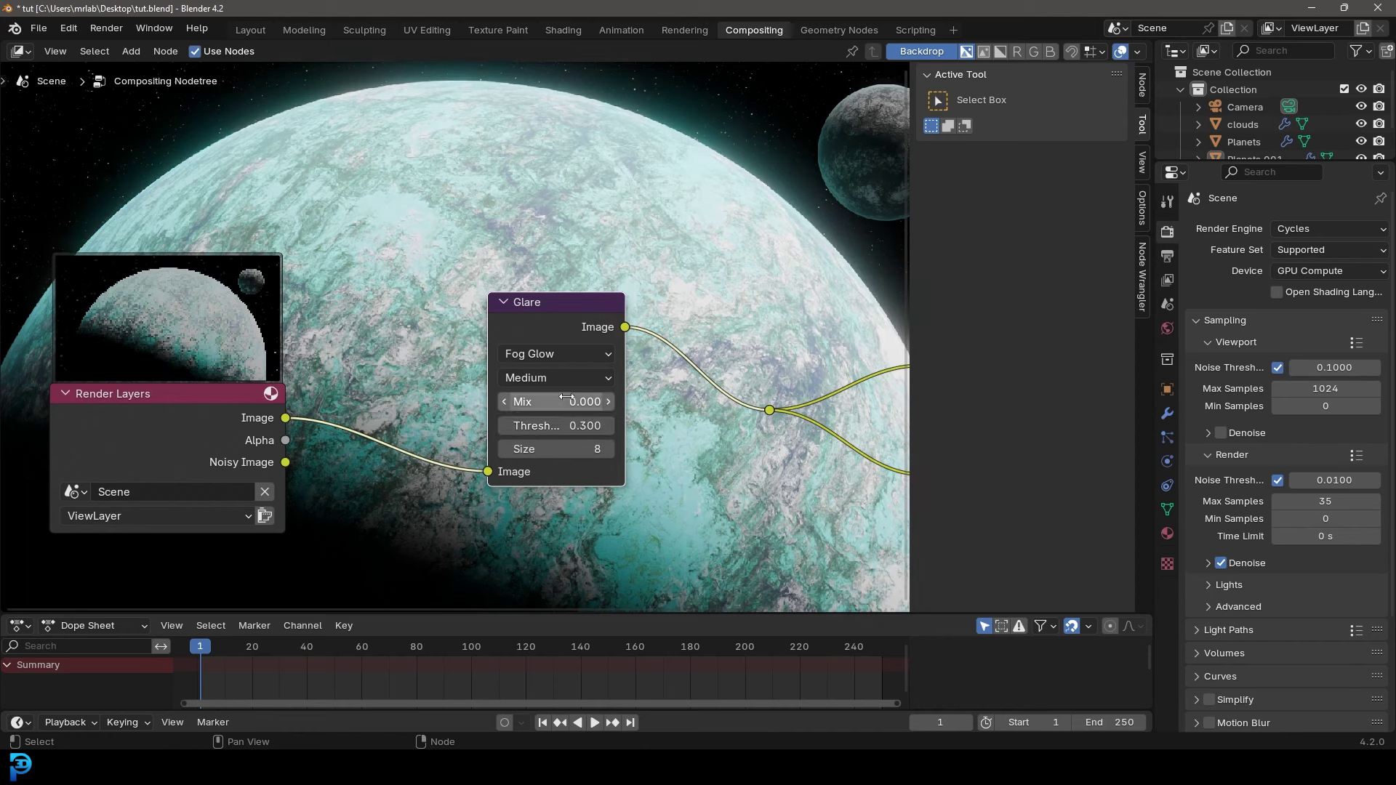
- Set the Glare threshold to 0.9 and its size to 7
click(582, 427)
text(0.9)
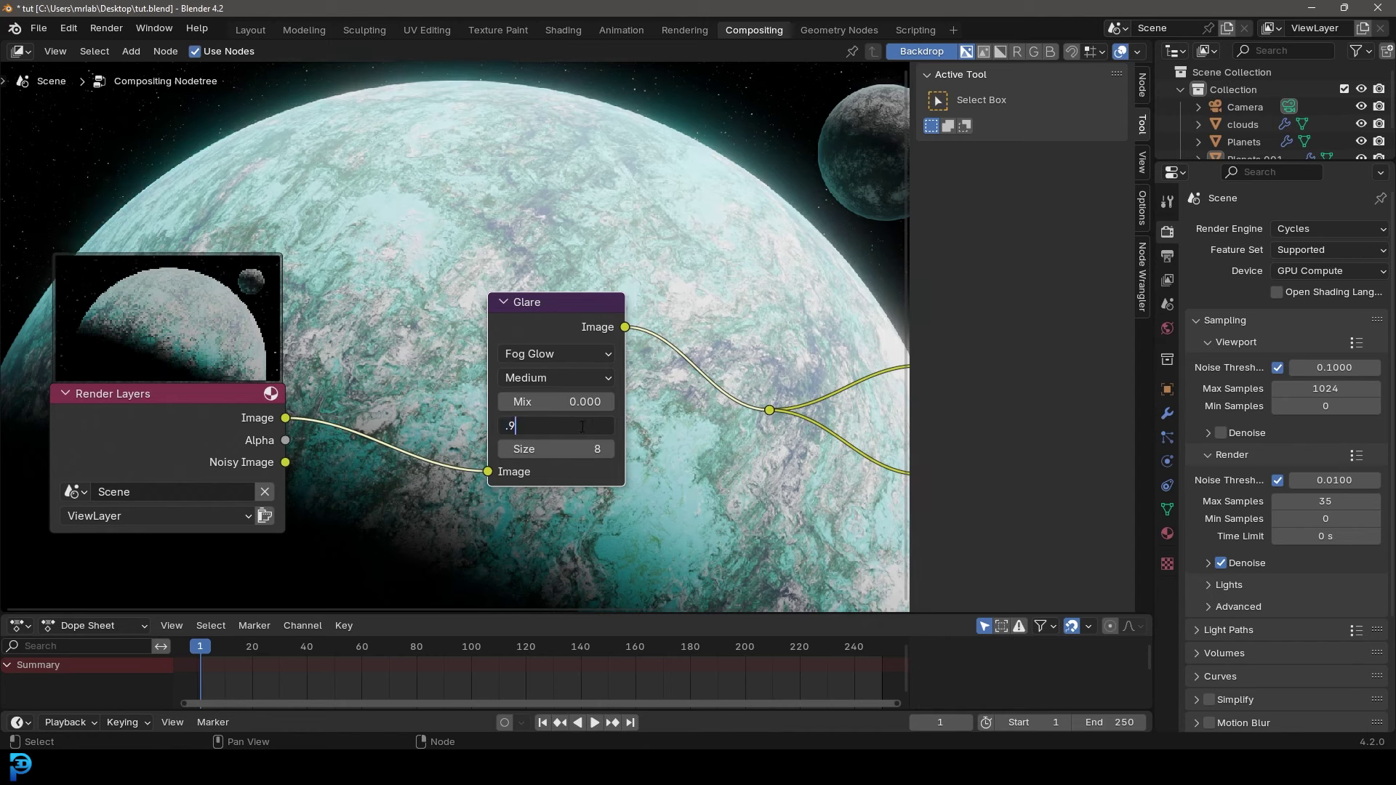
key(Return)
click(505, 454)
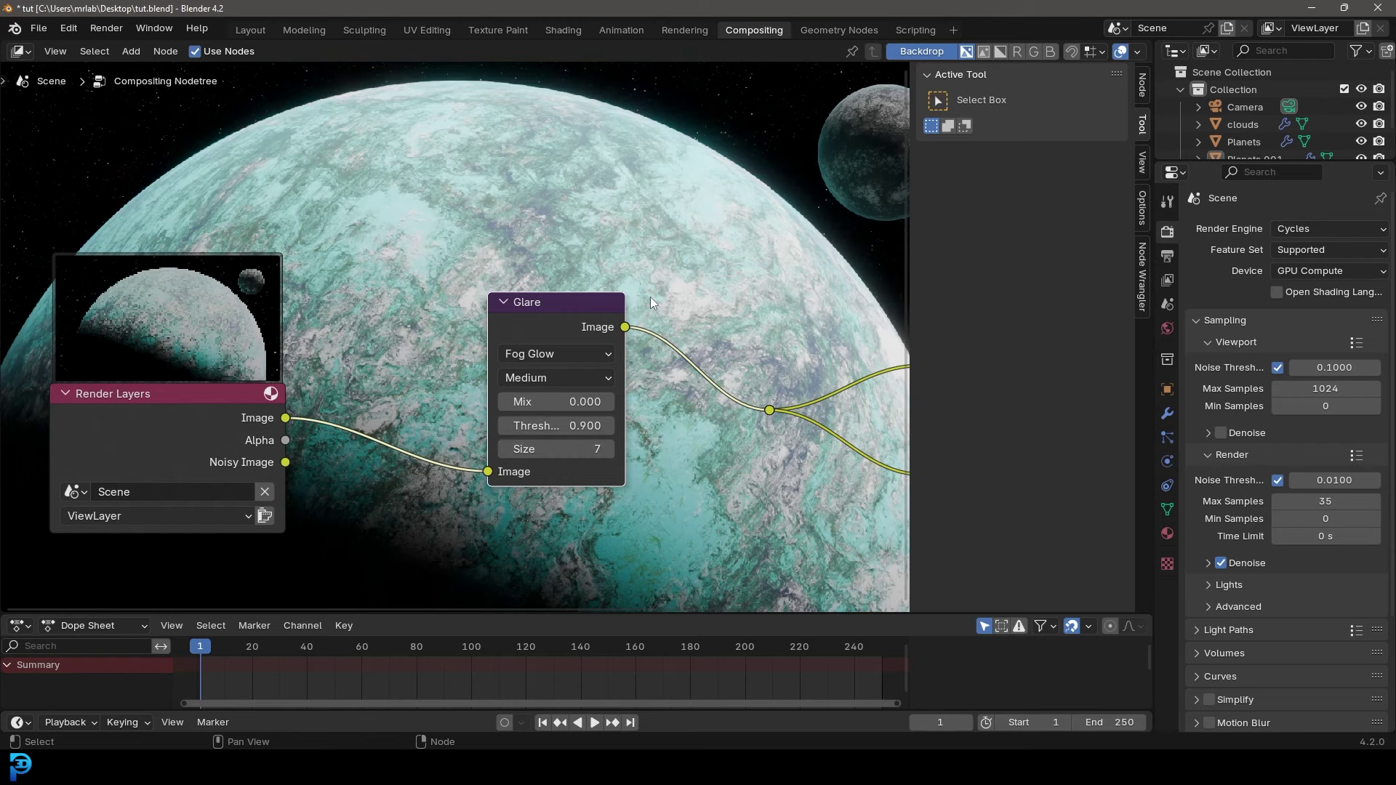
- Fit the whole composited image in the backdrop, shift the nodes clear of the planet, and save the file
key(v)
key(v)
middle_drag(703, 329, 551, 439)
middle_drag(554, 242, 675, 337)
key(ctrl+s)
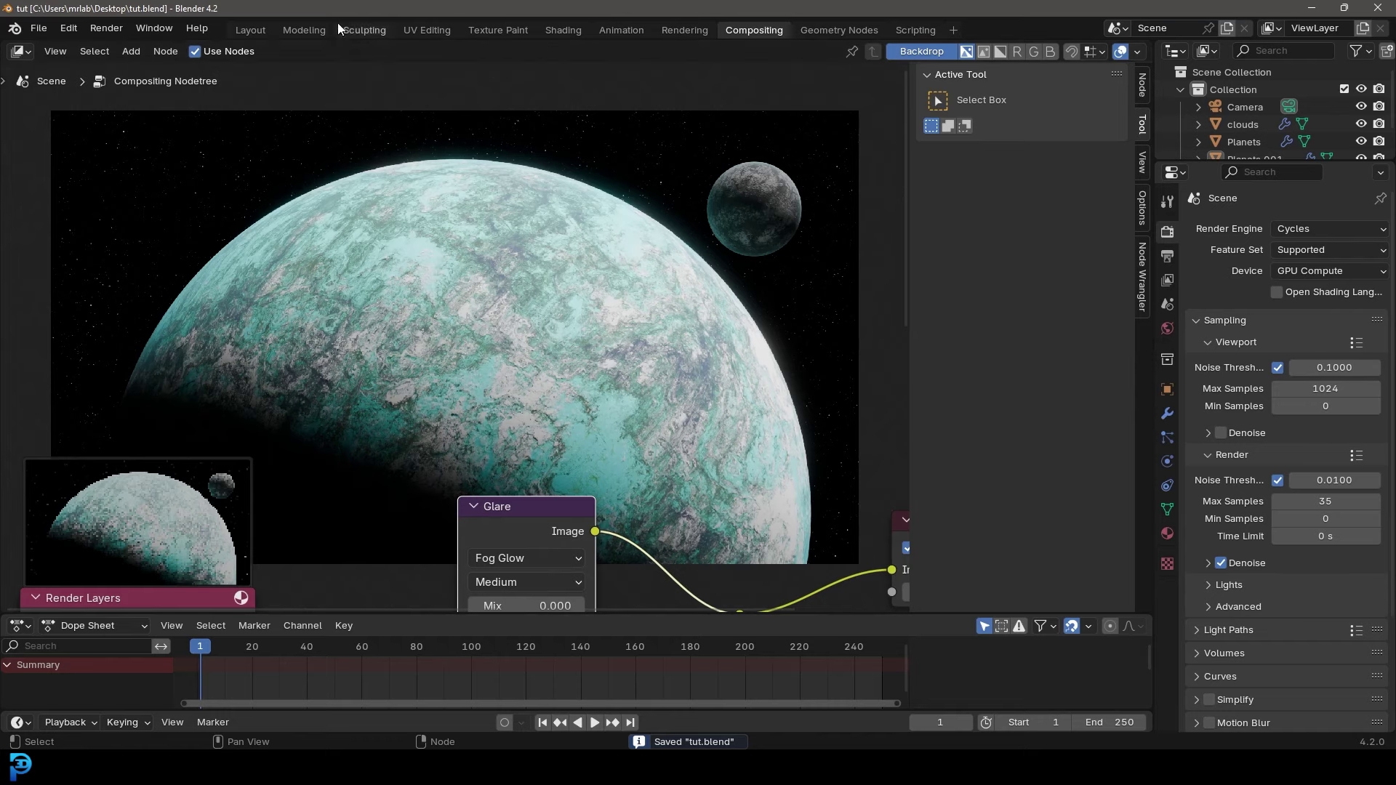
- Return to the Layout workspace with the viewport in solid shading and save the file again
click(258, 30)
scroll(625, 291, up, 2)
key(ctrl+s)
key(z)
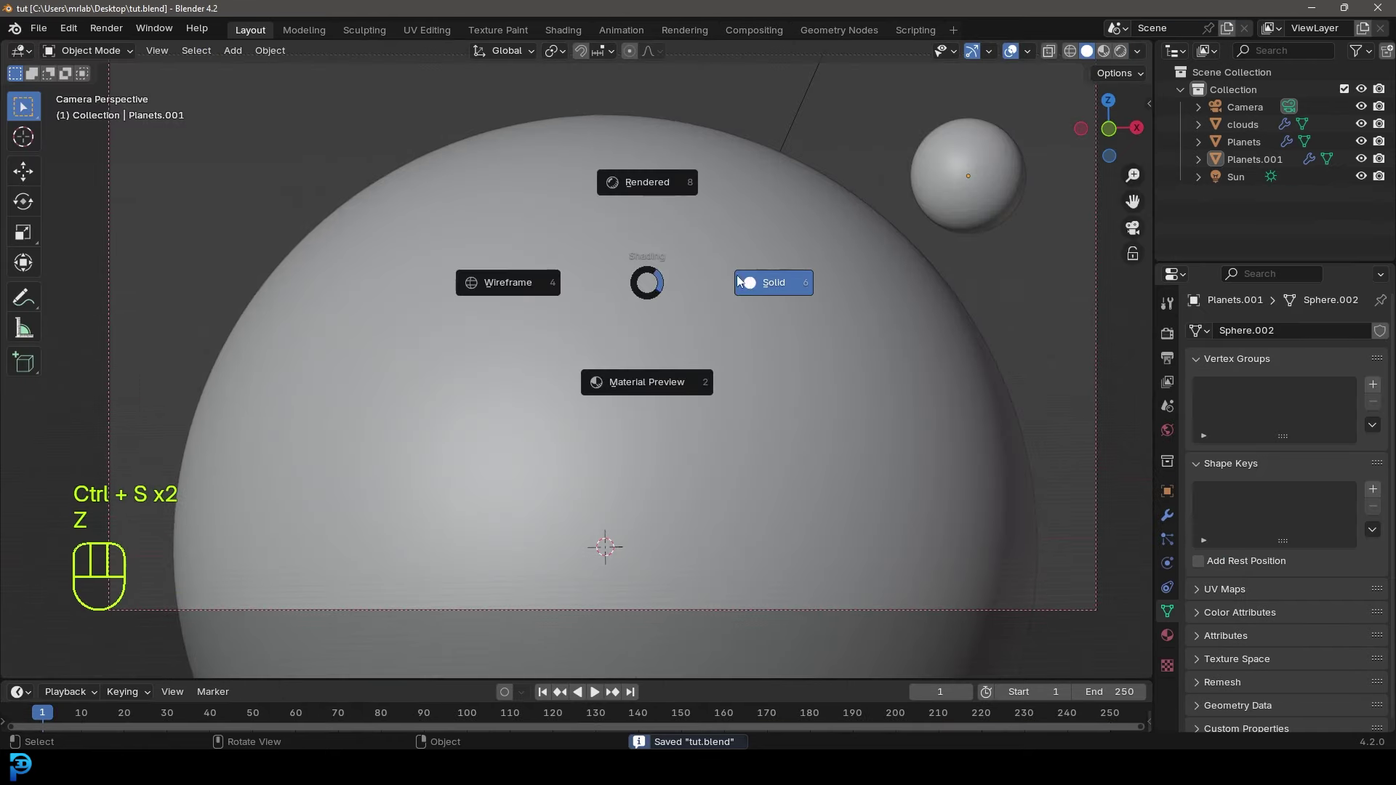
- Set the render output path to the Desktop folder
click(1168, 359)
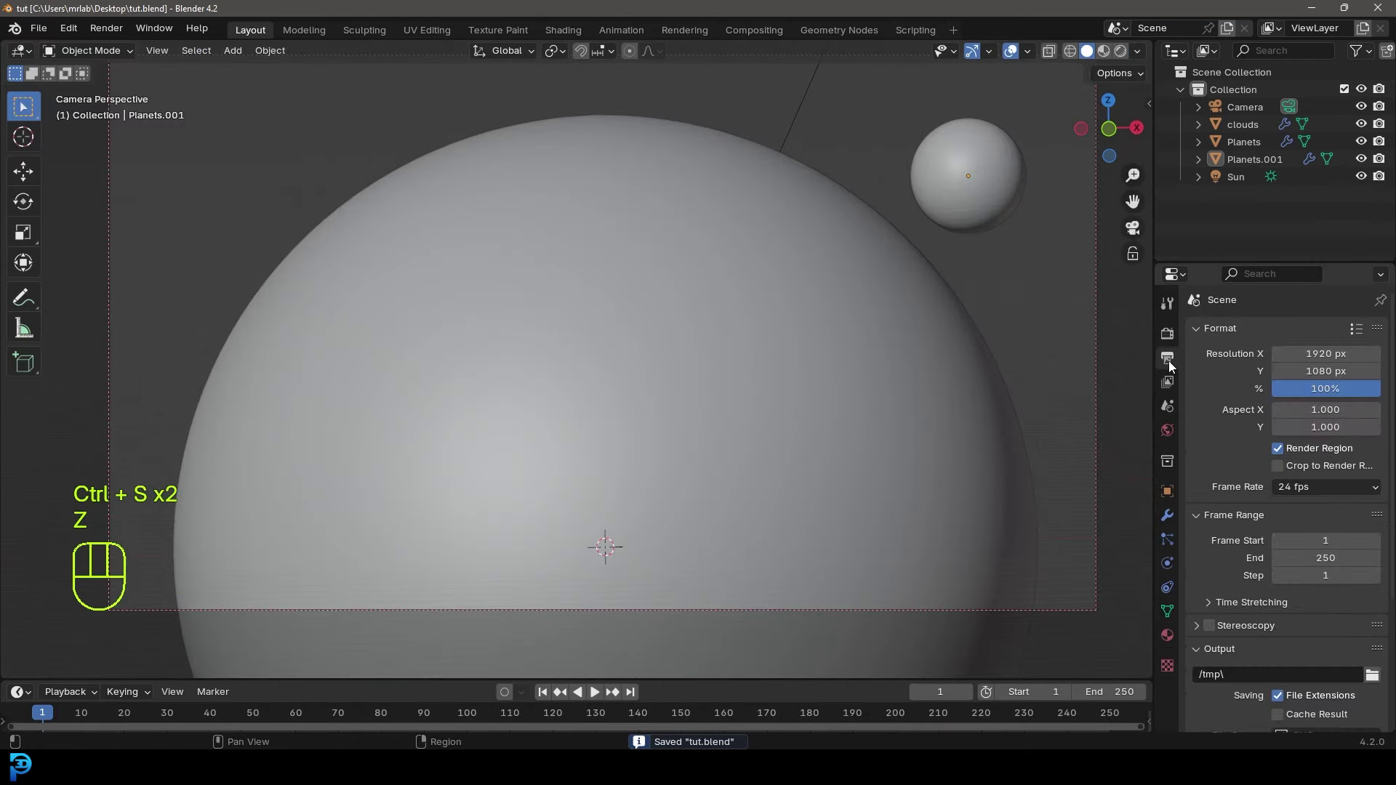
click(1371, 675)
click(303, 368)
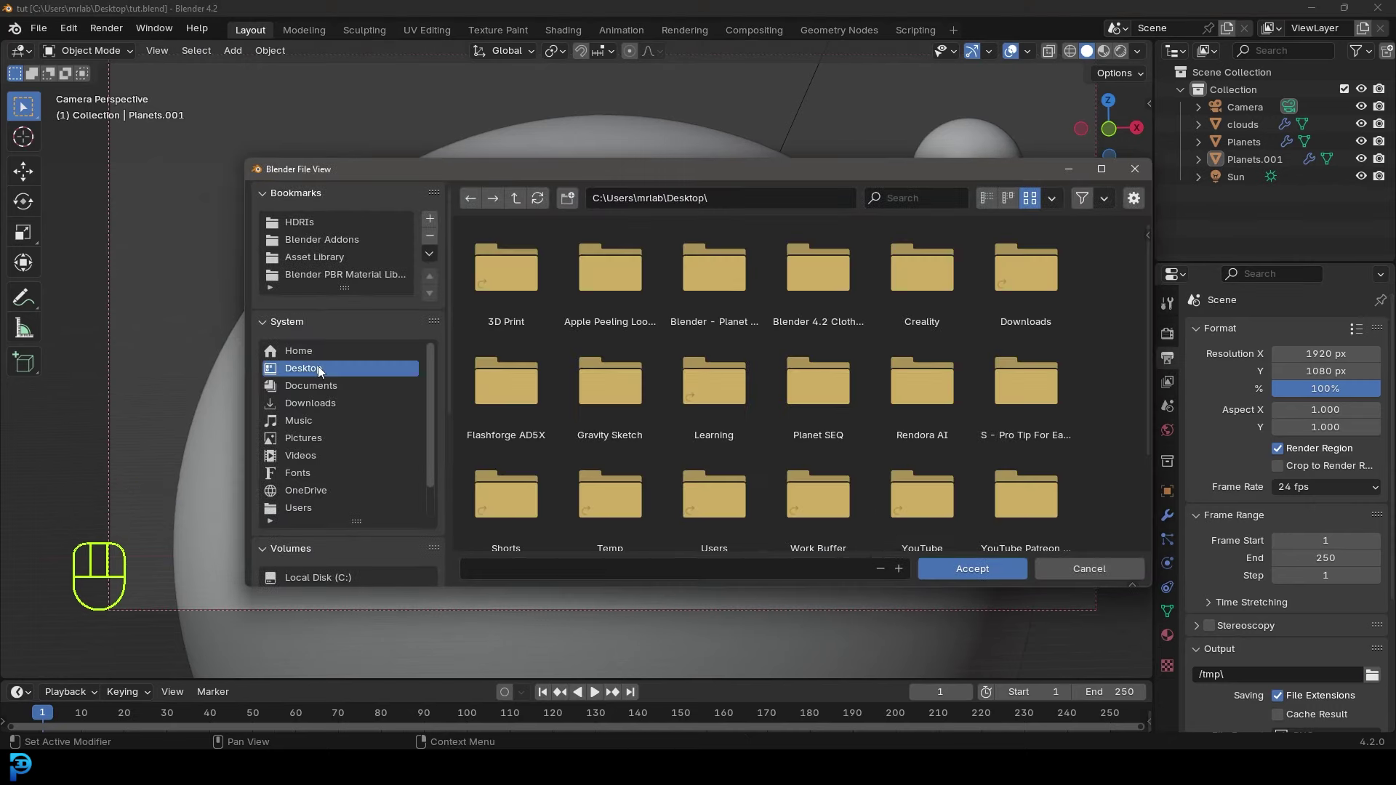
click(949, 570)
- Set the output file format to FFmpeg Video with an MPEG-4 container and save the file
scroll(1305, 611, down, 4)
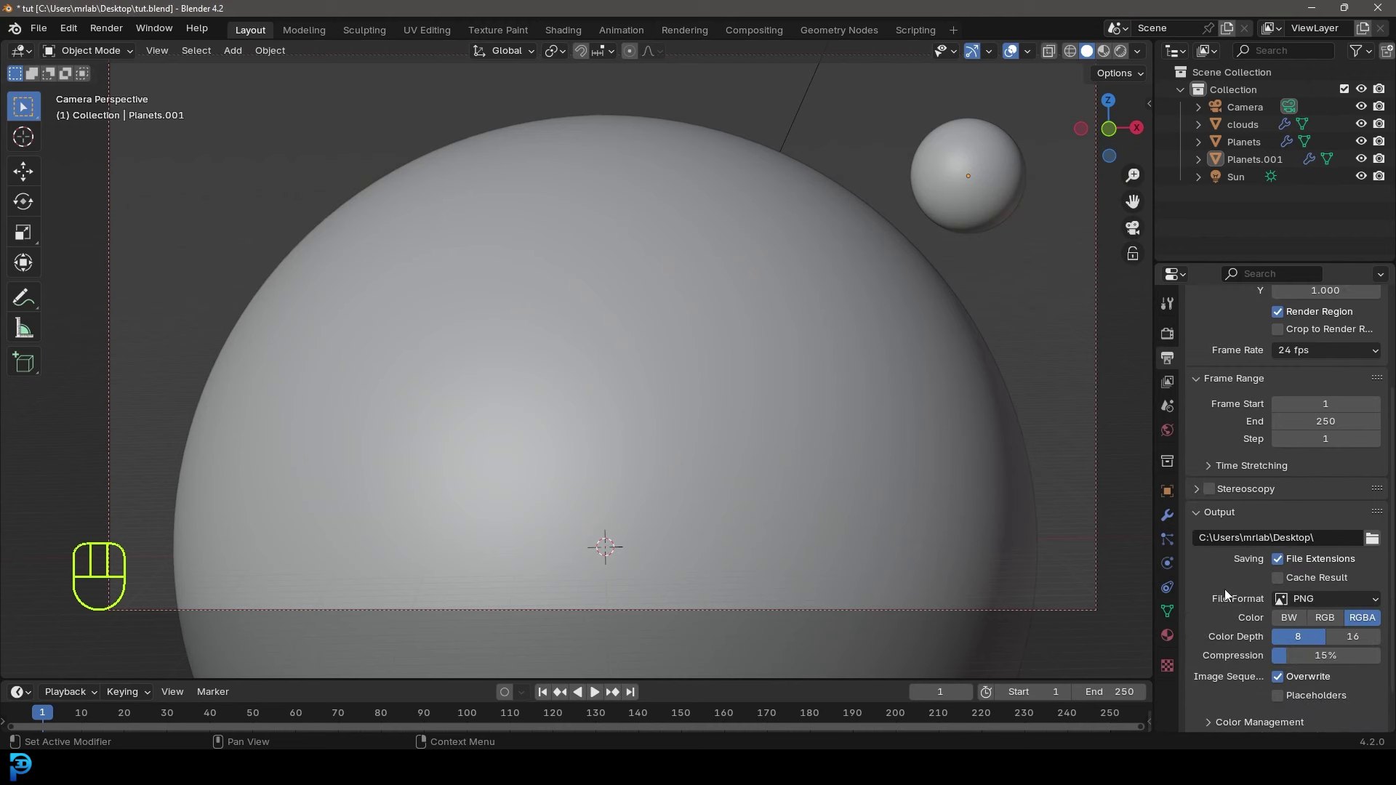
click(1299, 600)
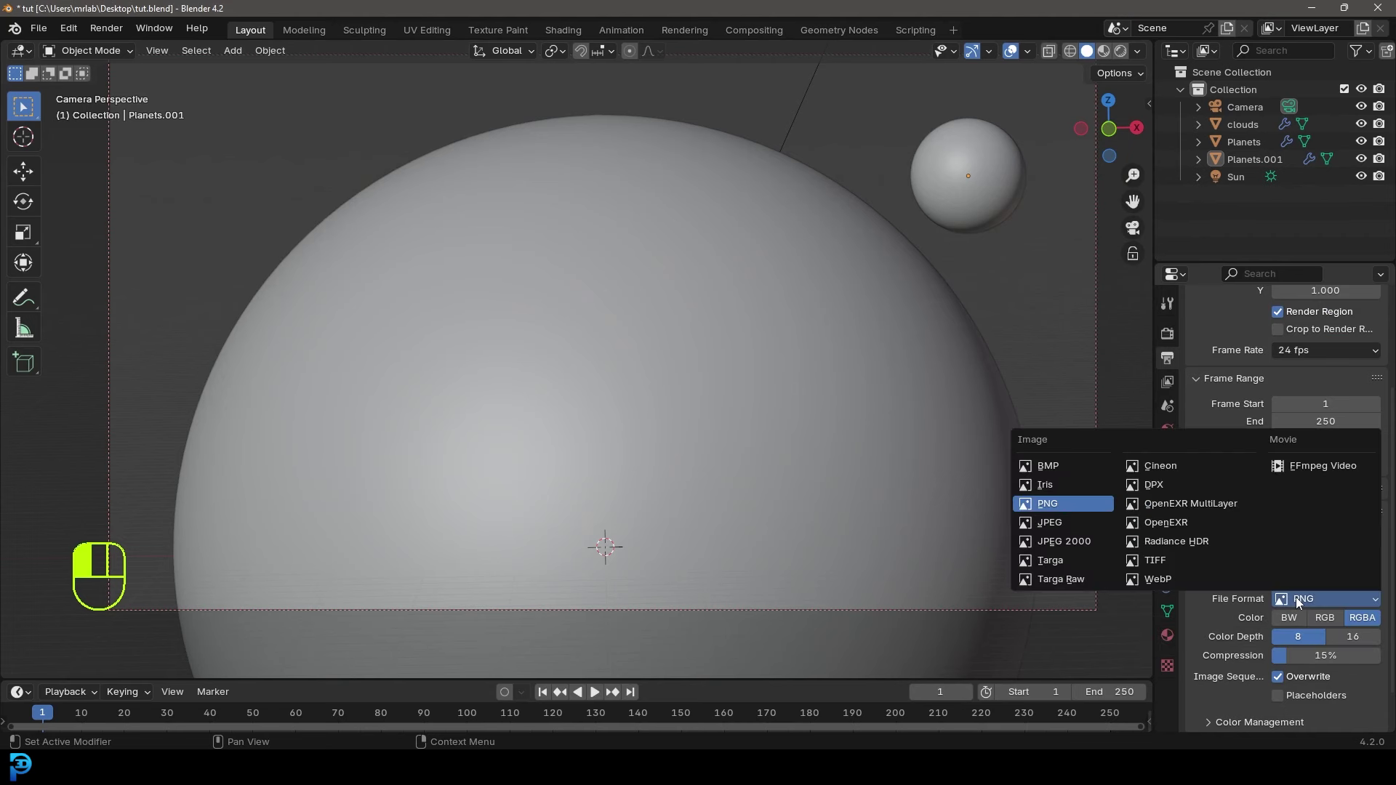
click(1312, 471)
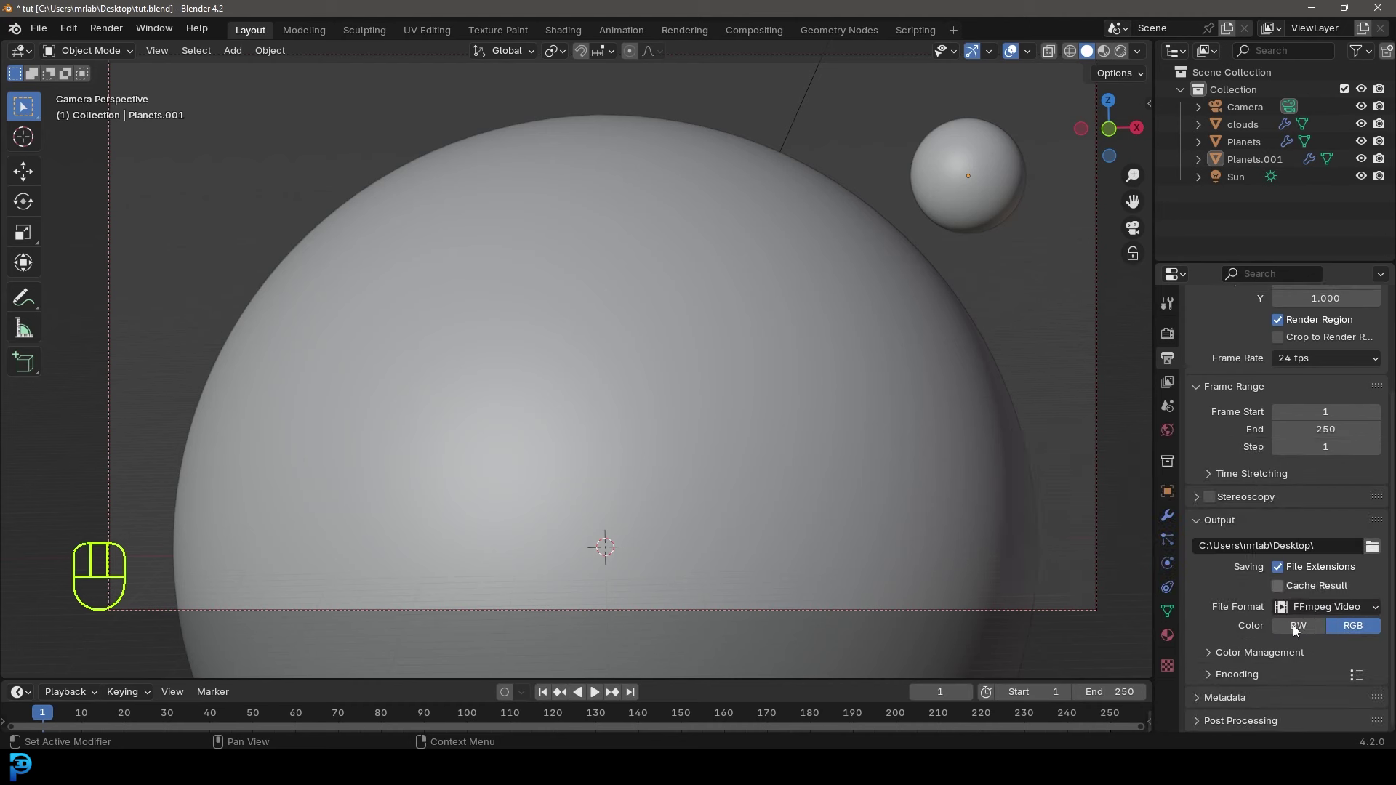
scroll(1244, 670, down, 3)
click(1301, 597)
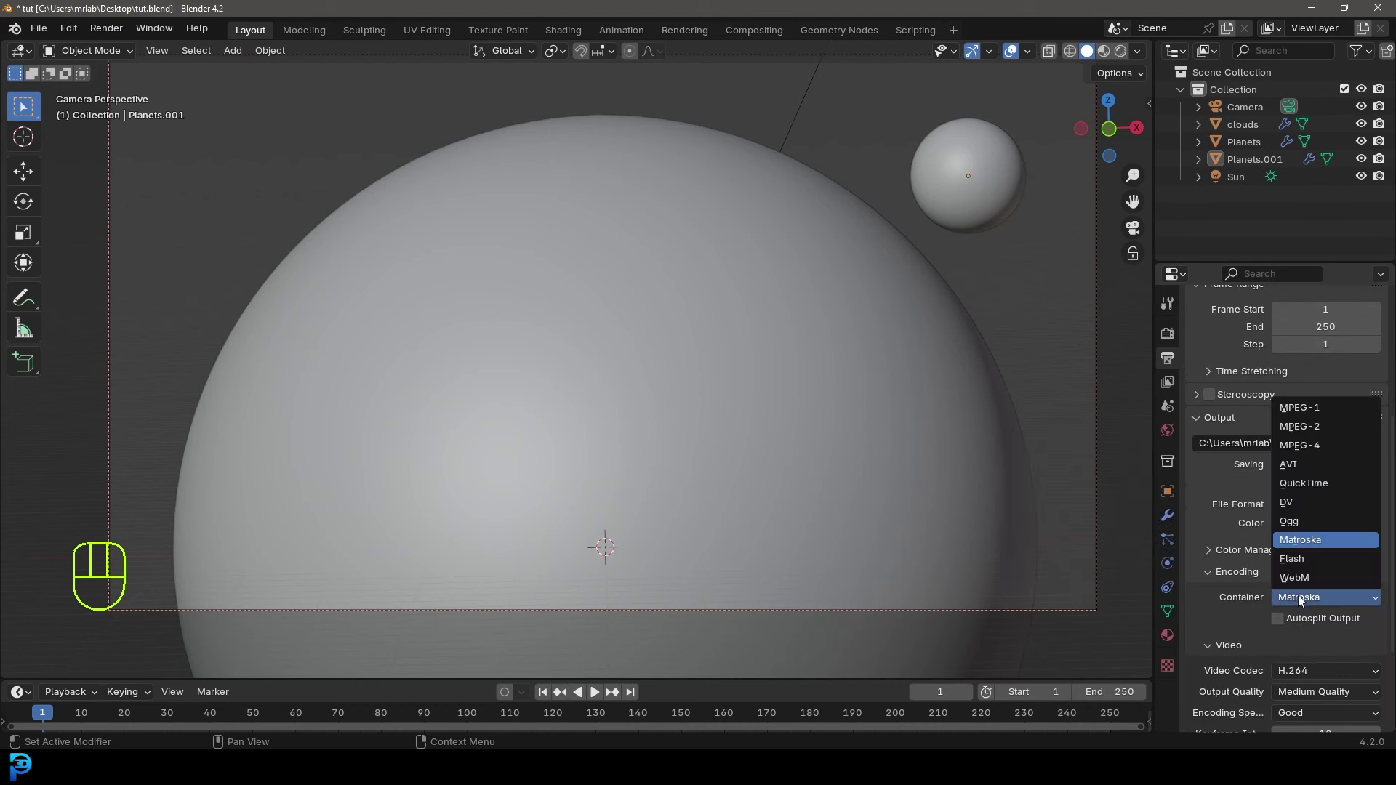
click(1316, 450)
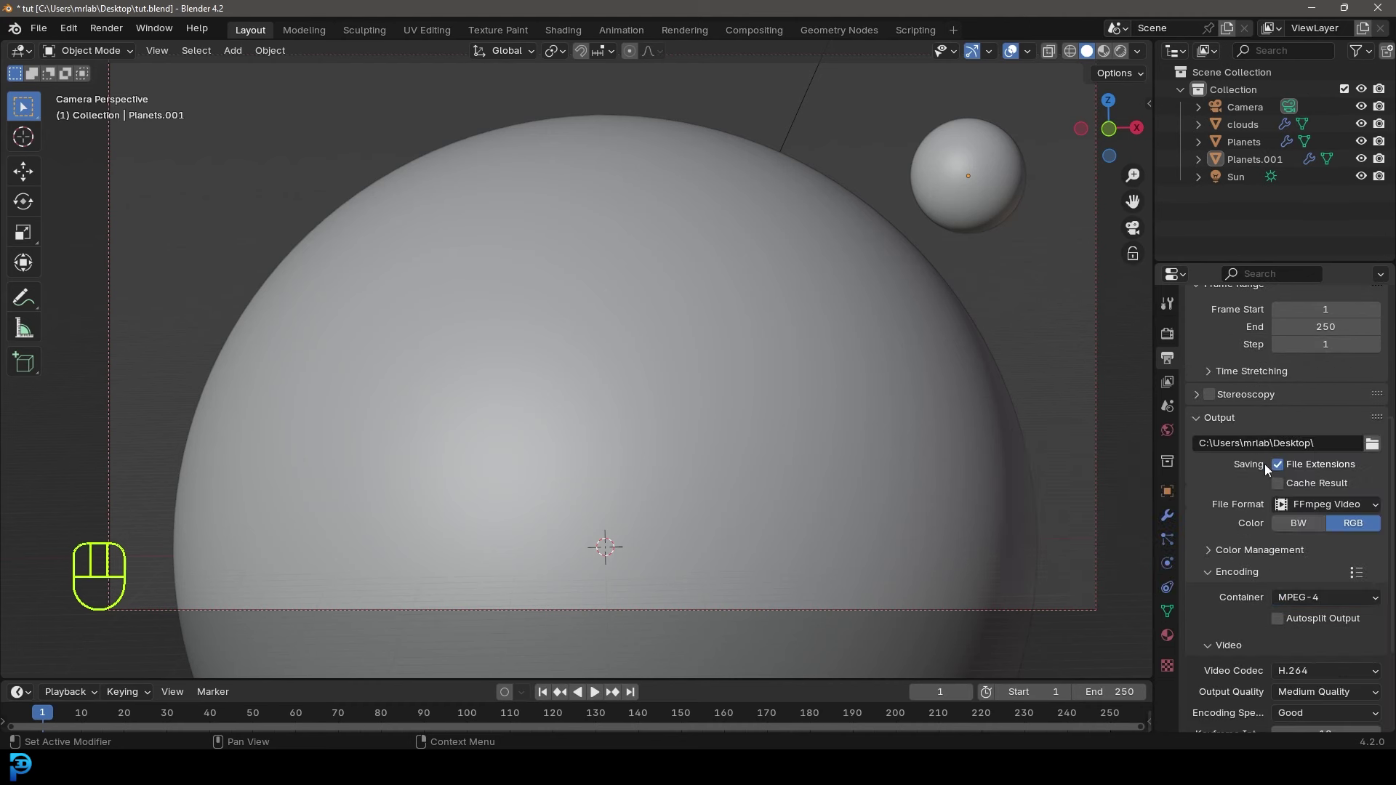
key(ctrl+s)
key(ctrl+s)
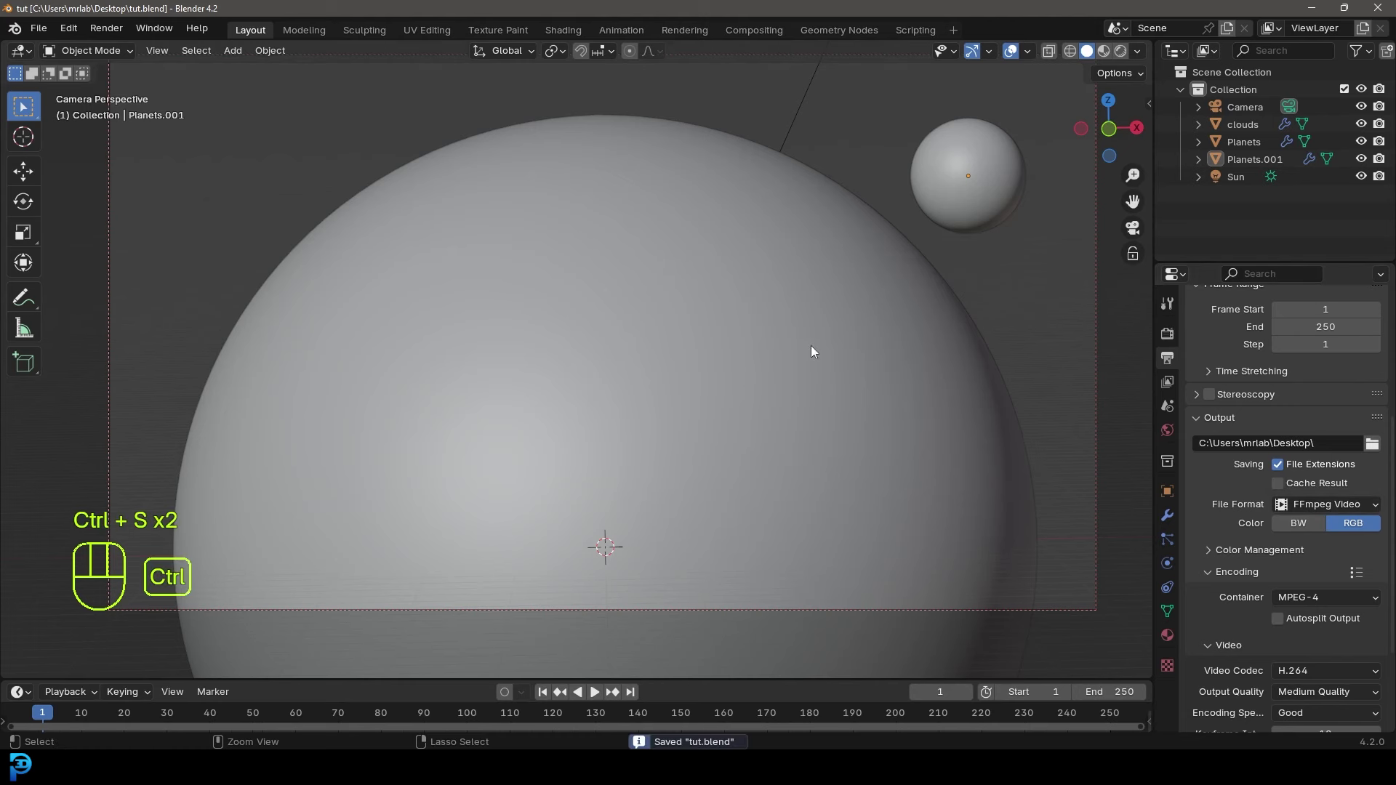
- Look up the Render Animation command without running it, and check the camera framing of the scene in rendered shading
click(106, 28)
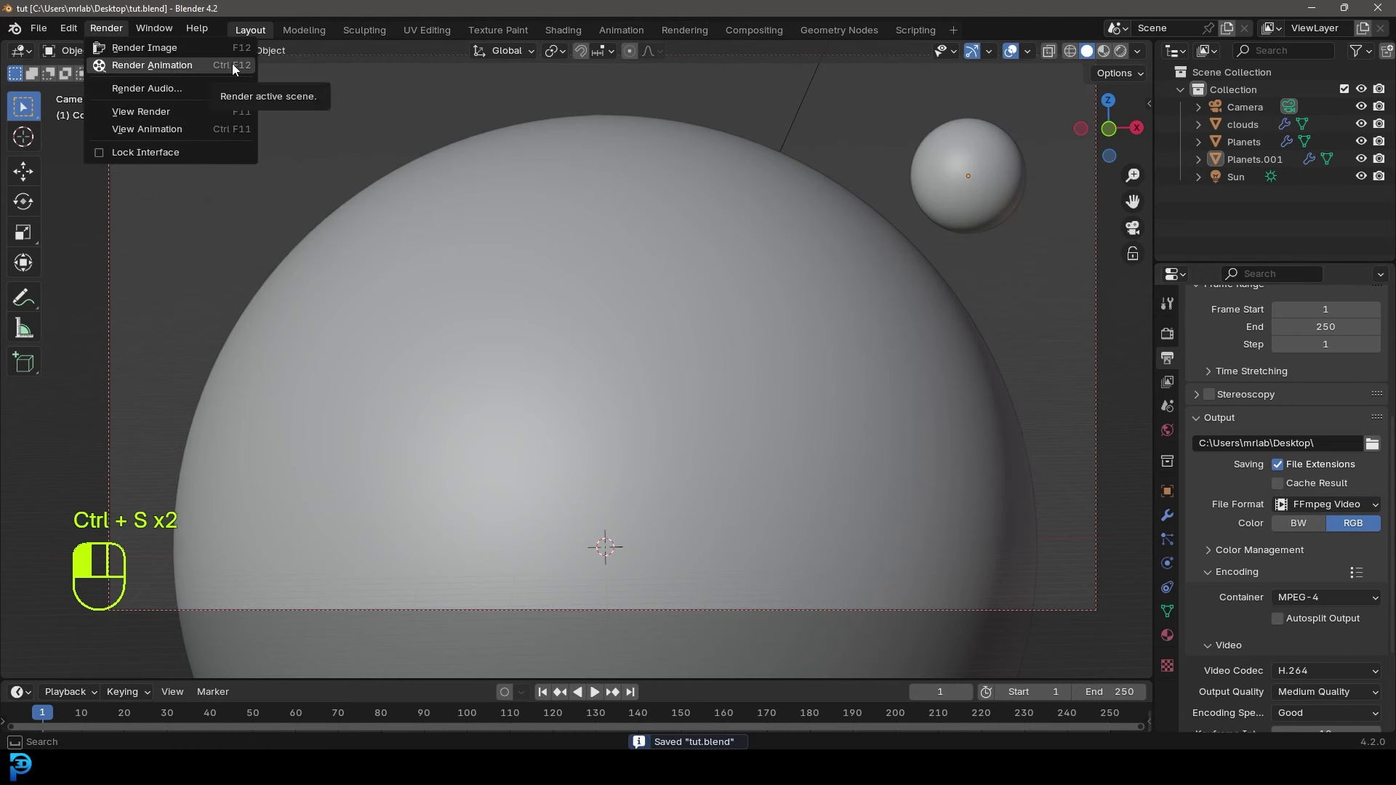
scroll(667, 326, down, 2)
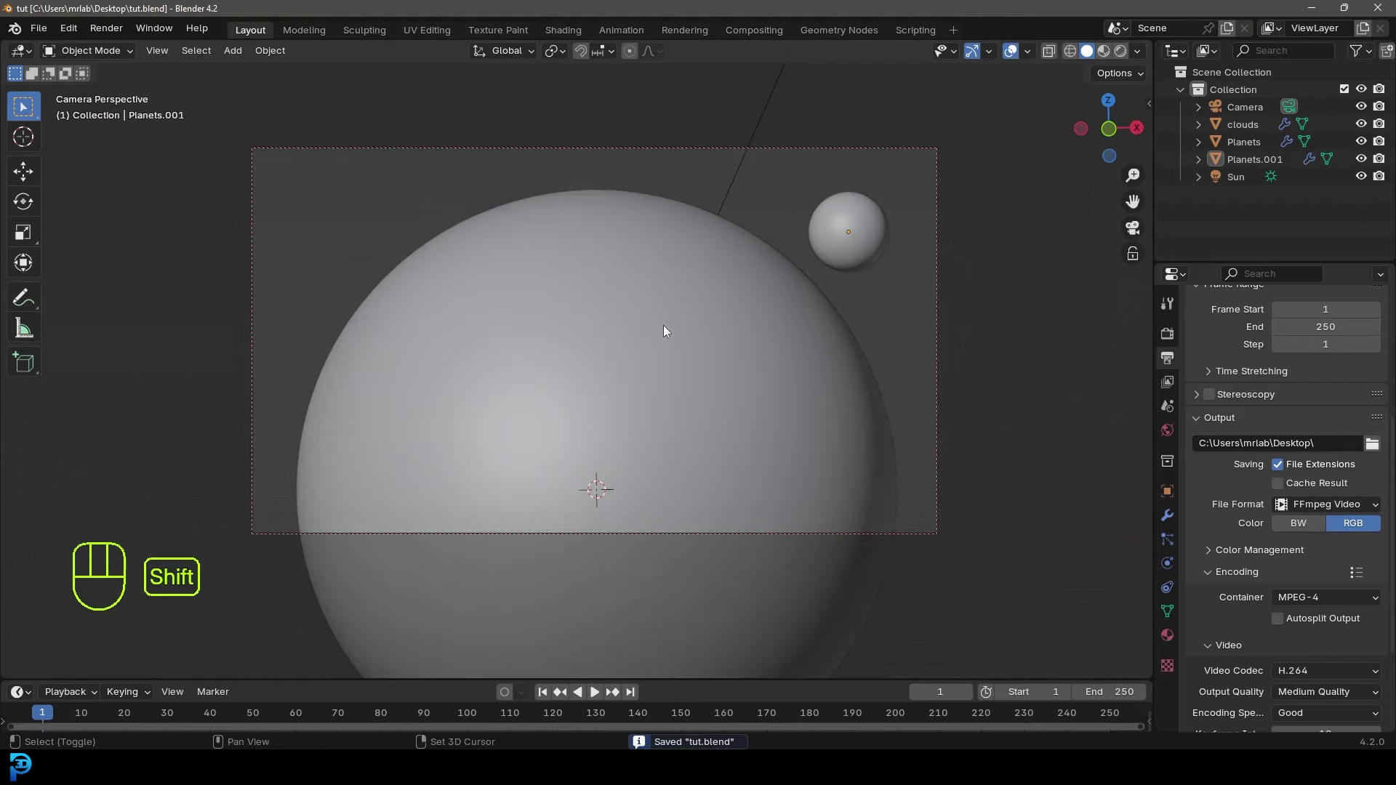
shift+middle_drag(663, 327, 670, 348)
scroll(684, 346, up, 2)
scroll(705, 351, down, 2)
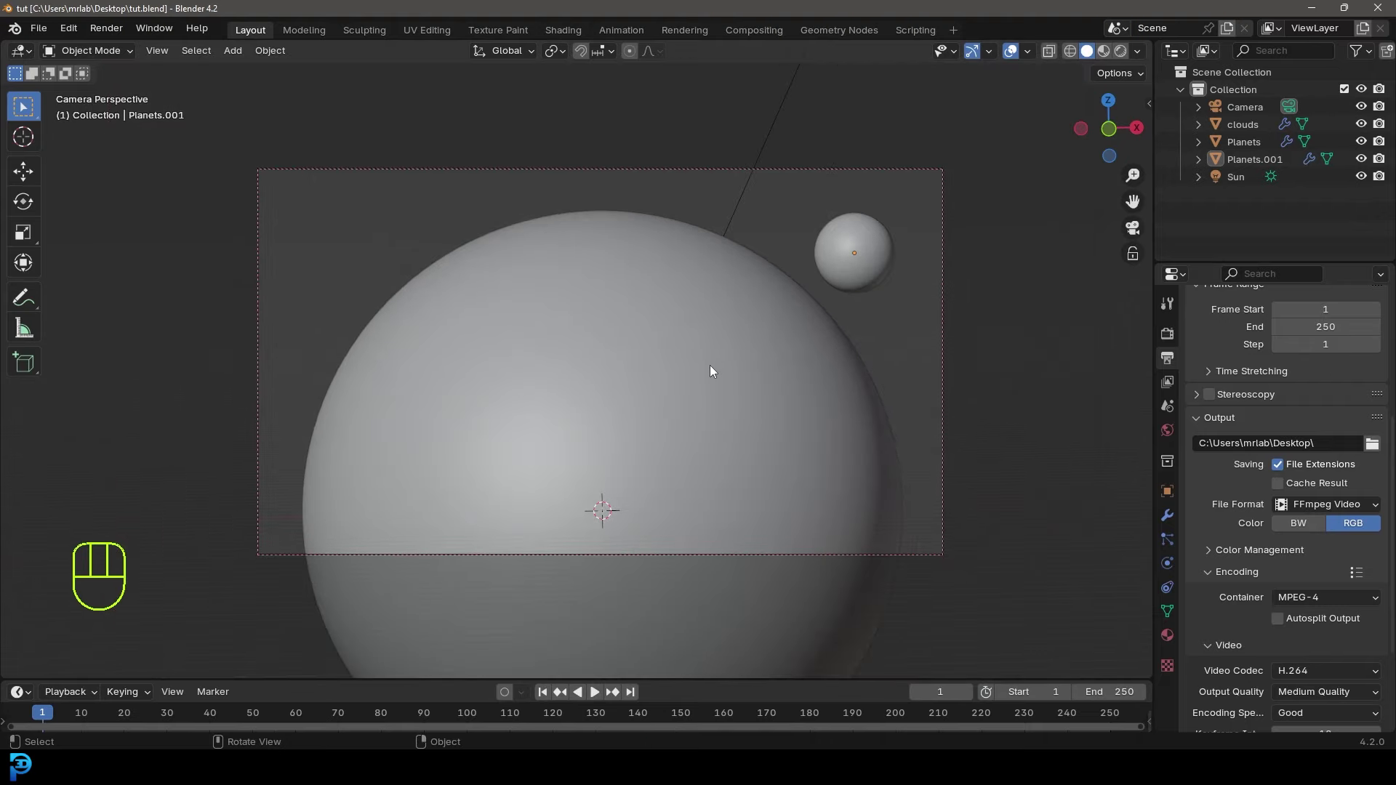
key(z)
click(817, 364)
scroll(891, 371, up, 1)
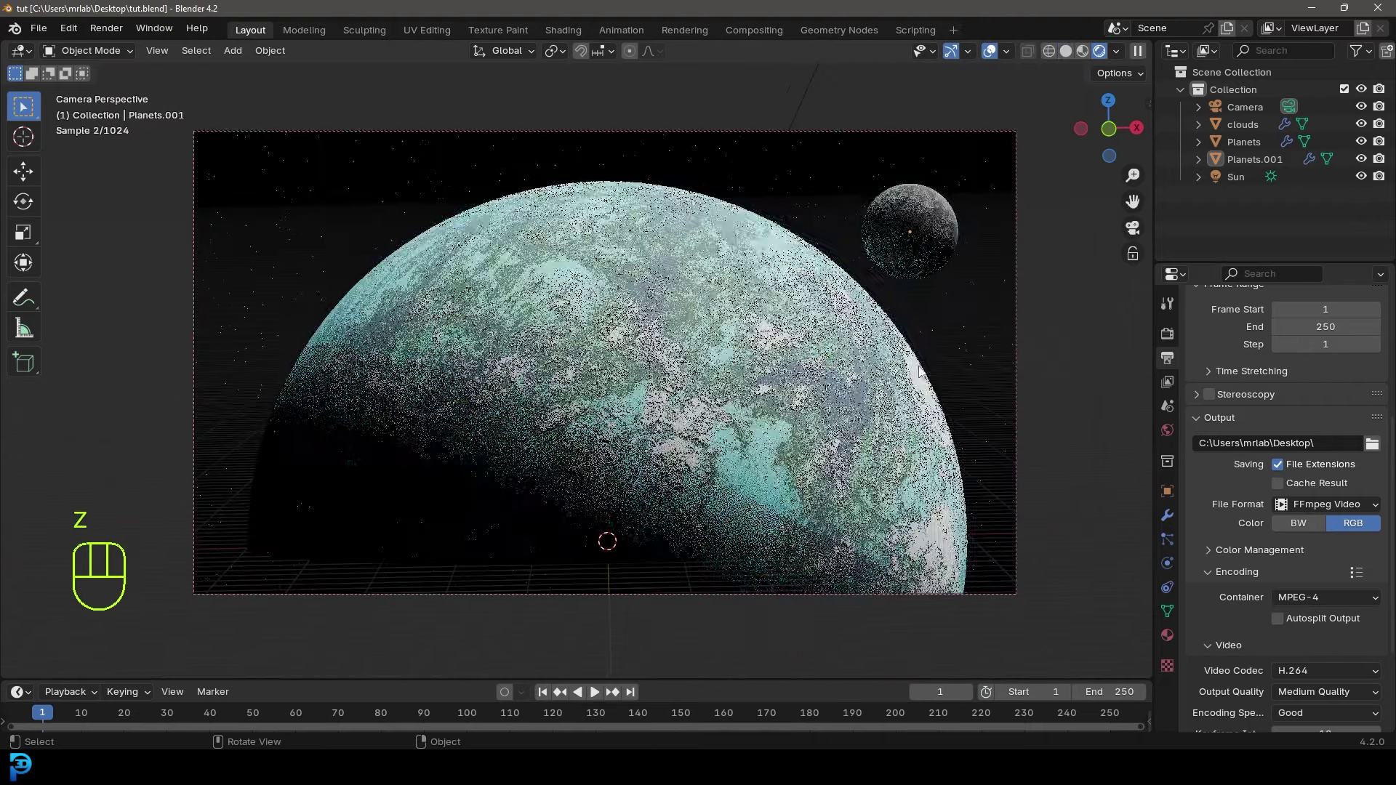
scroll(890, 371, up, 1)
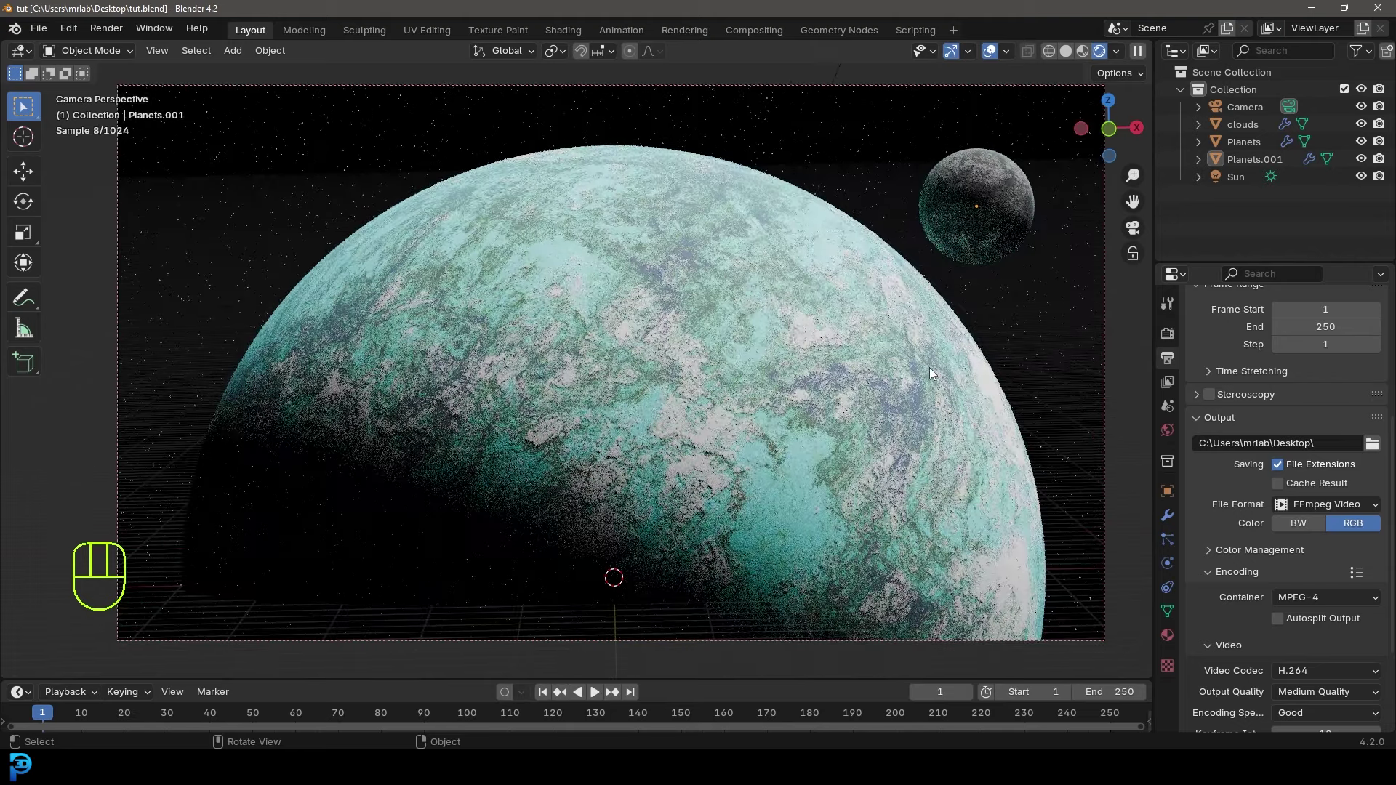